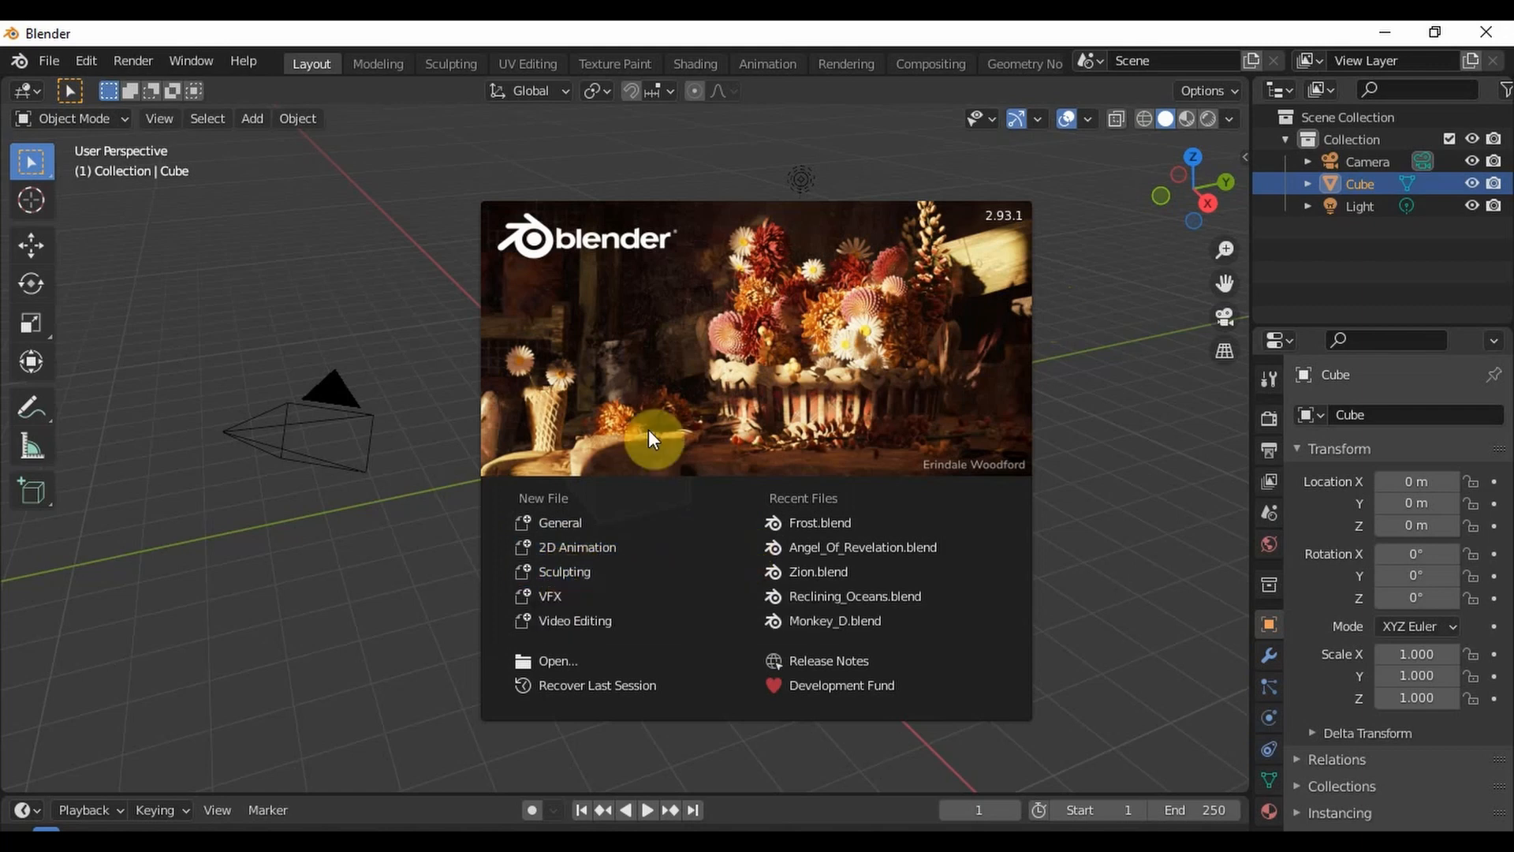
- Create a new Sculpting file and view its sphere from the front
{"action": "left_click", "coordinate": [552, 574]}
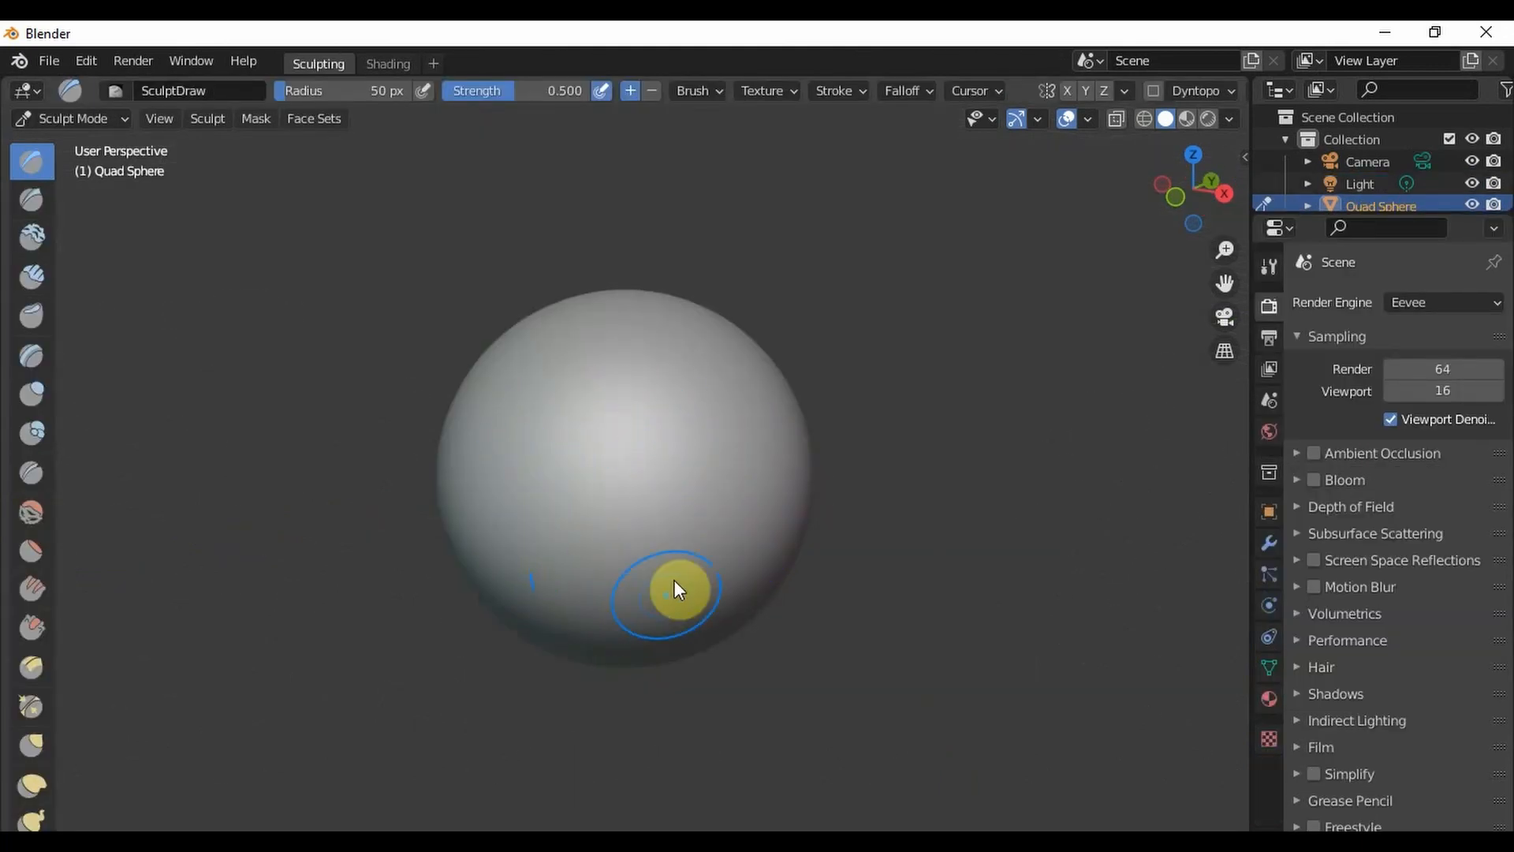
{"action": "middle_click_drag", "start_coordinate": [659, 504], "coordinate": [651, 540]}
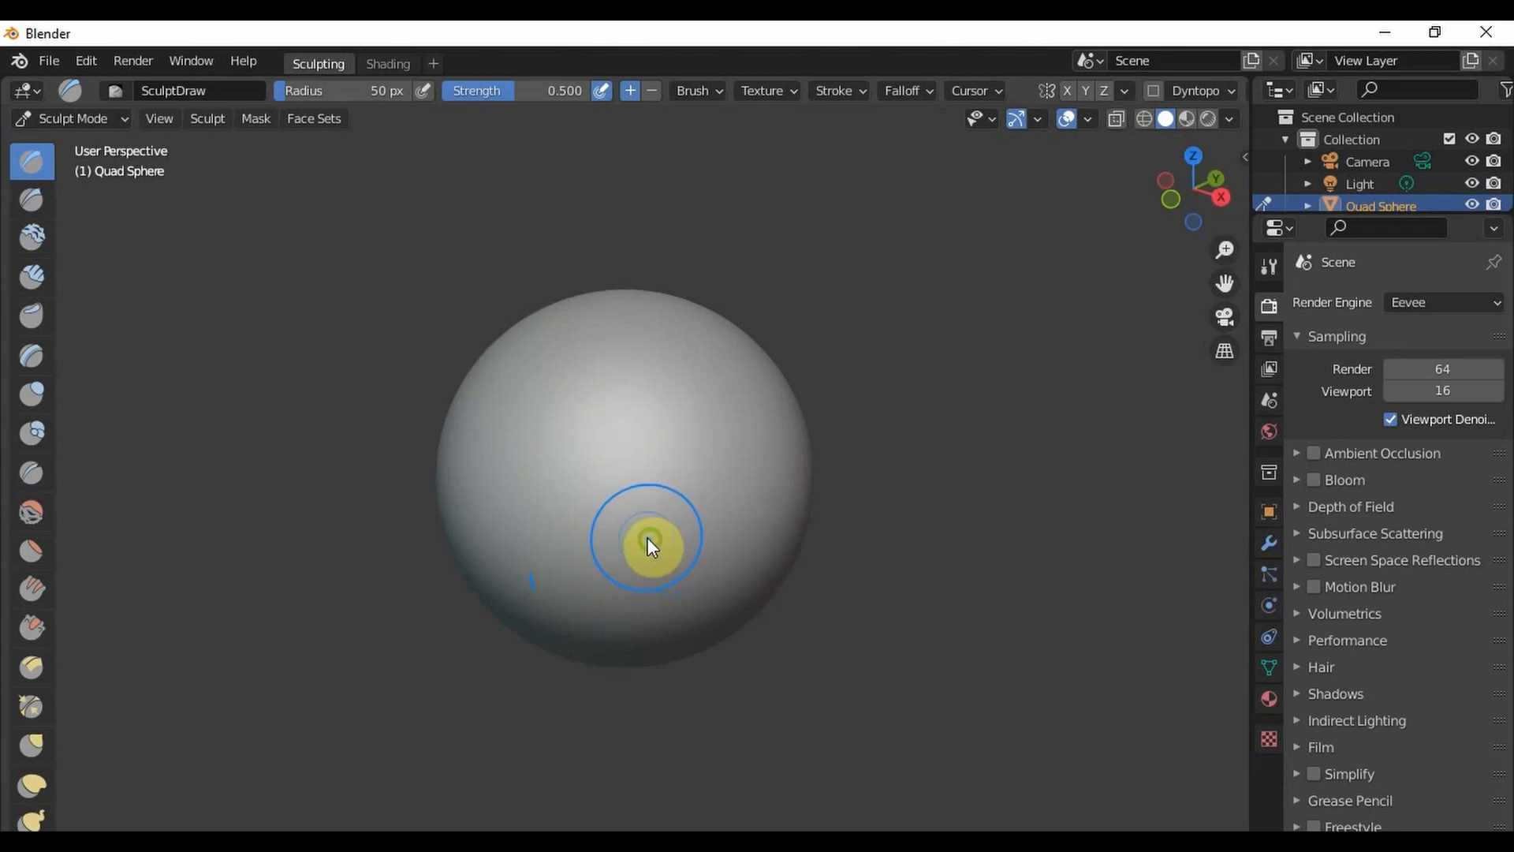
{"action": "key", "text": "grave"}
{"action": "left_click", "coordinate": [552, 473]}
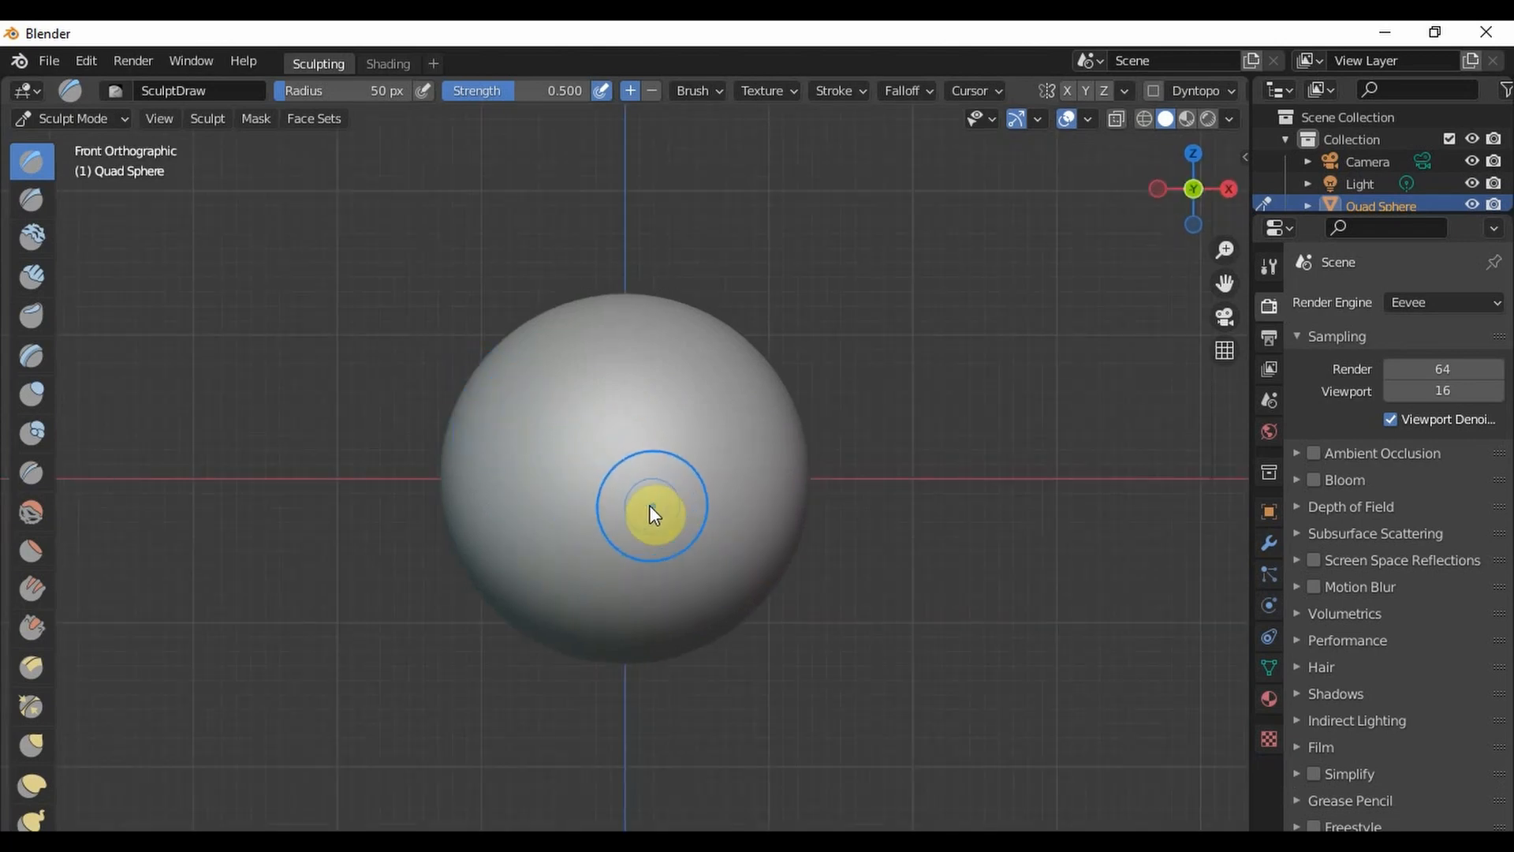
- Enlarge the SculptDraw brush radius to 150 px
{"action": "scroll", "coordinate": [674, 490], "scroll_direction": "down", "scroll_amount": 4}
{"action": "key", "text": "bracketright"}
{"action": "key", "text": "bracketright"}
{"action": "key", "text": "bracketright"}
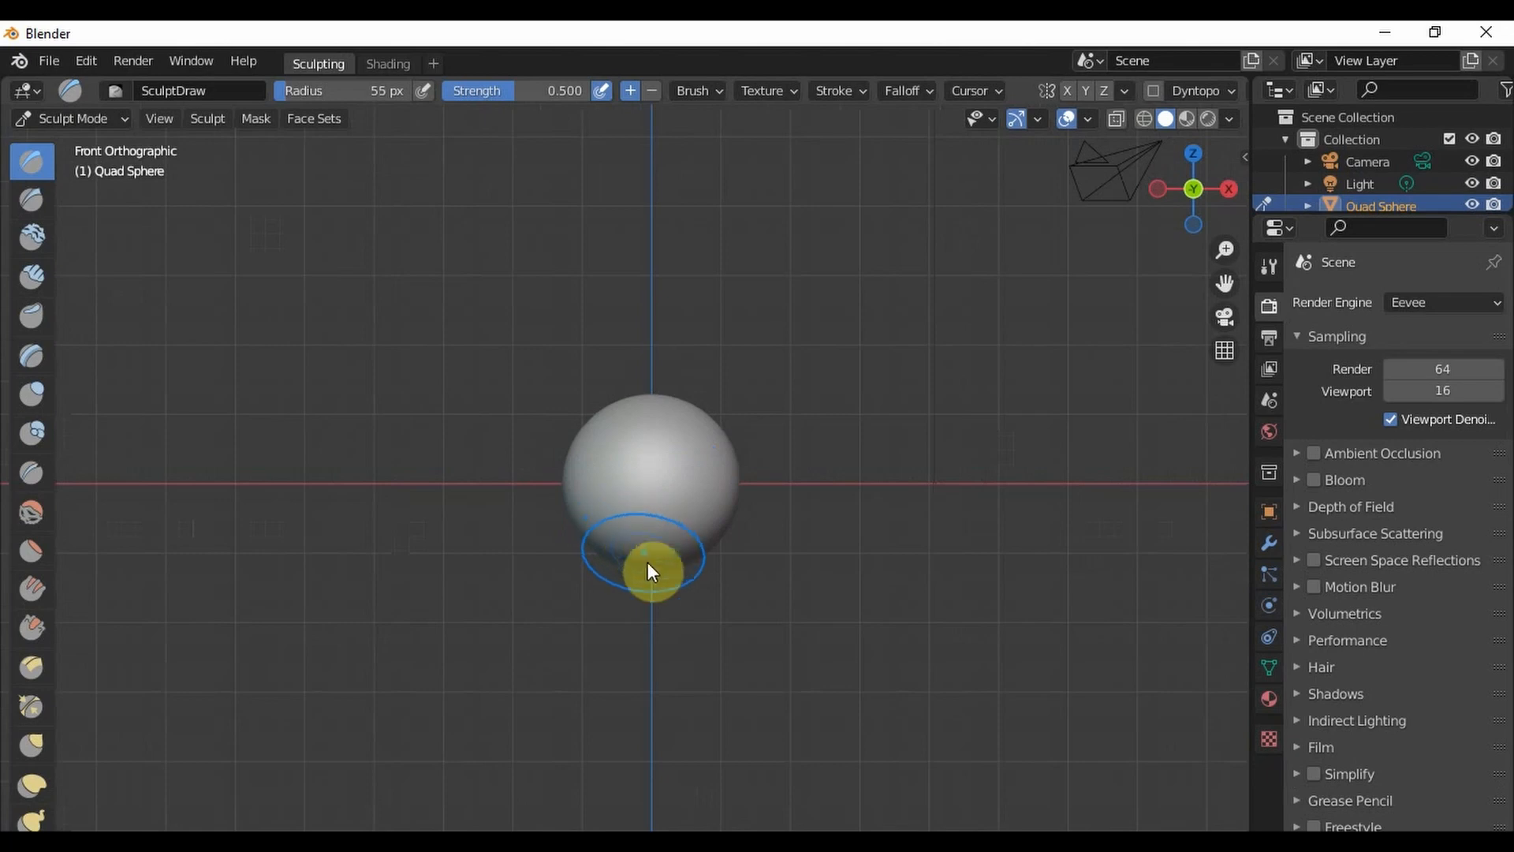
{"action": "key", "text": "bracketright"}
{"action": "key", "text": "bracketright"}
{"action": "key", "text": "bracketright"}
{"action": "key", "text": "bracketright"}
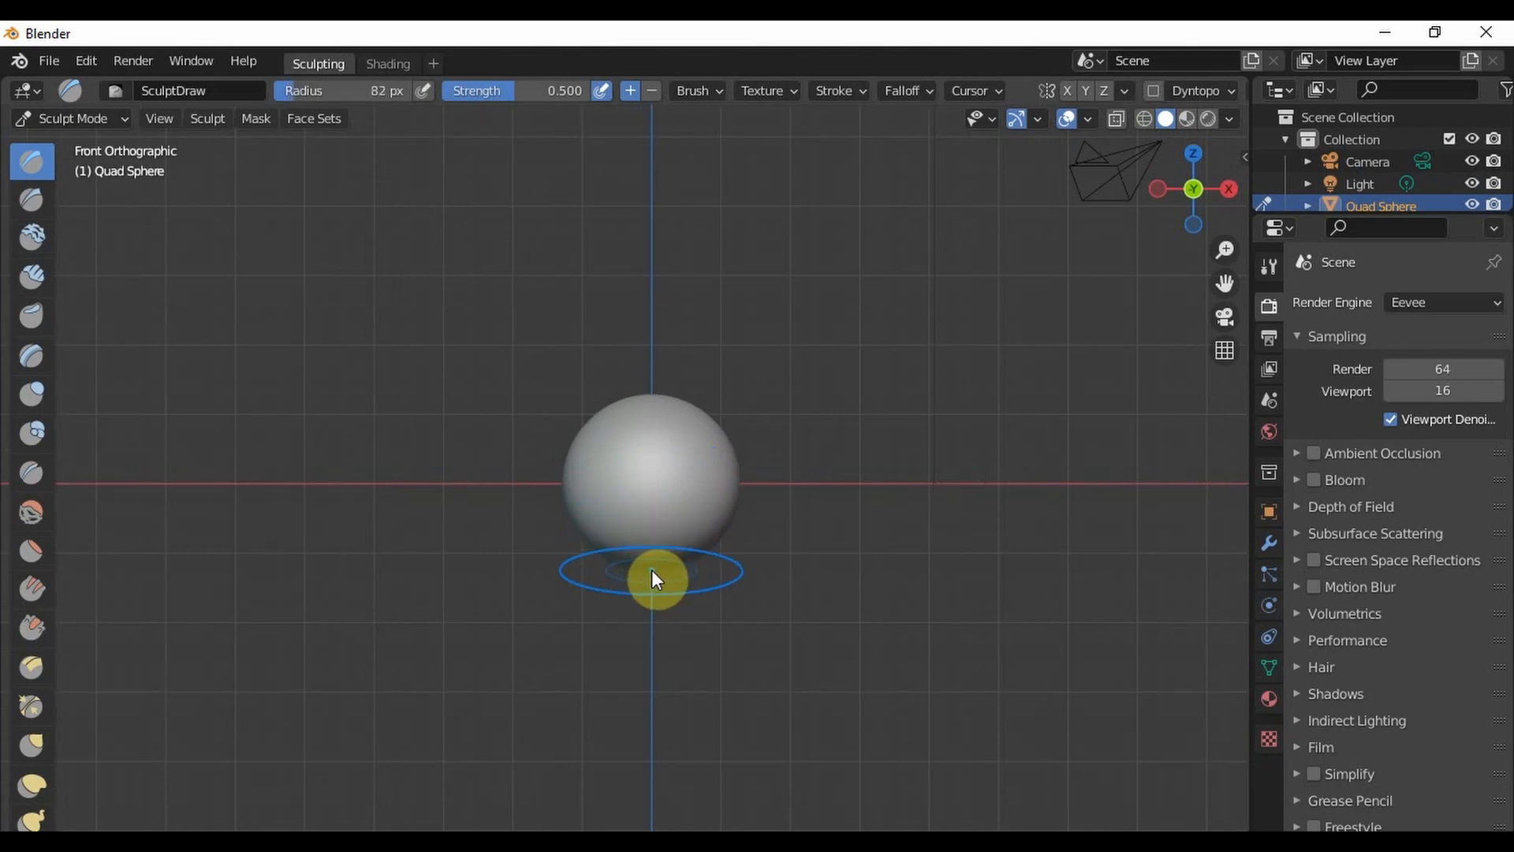
{"action": "key", "text": "bracketright"}
{"action": "key", "text": "bracketright"}
{"action": "key", "text": "bracketright"}
{"action": "key", "text": "bracketright"}
{"action": "key", "text": "bracketright"}
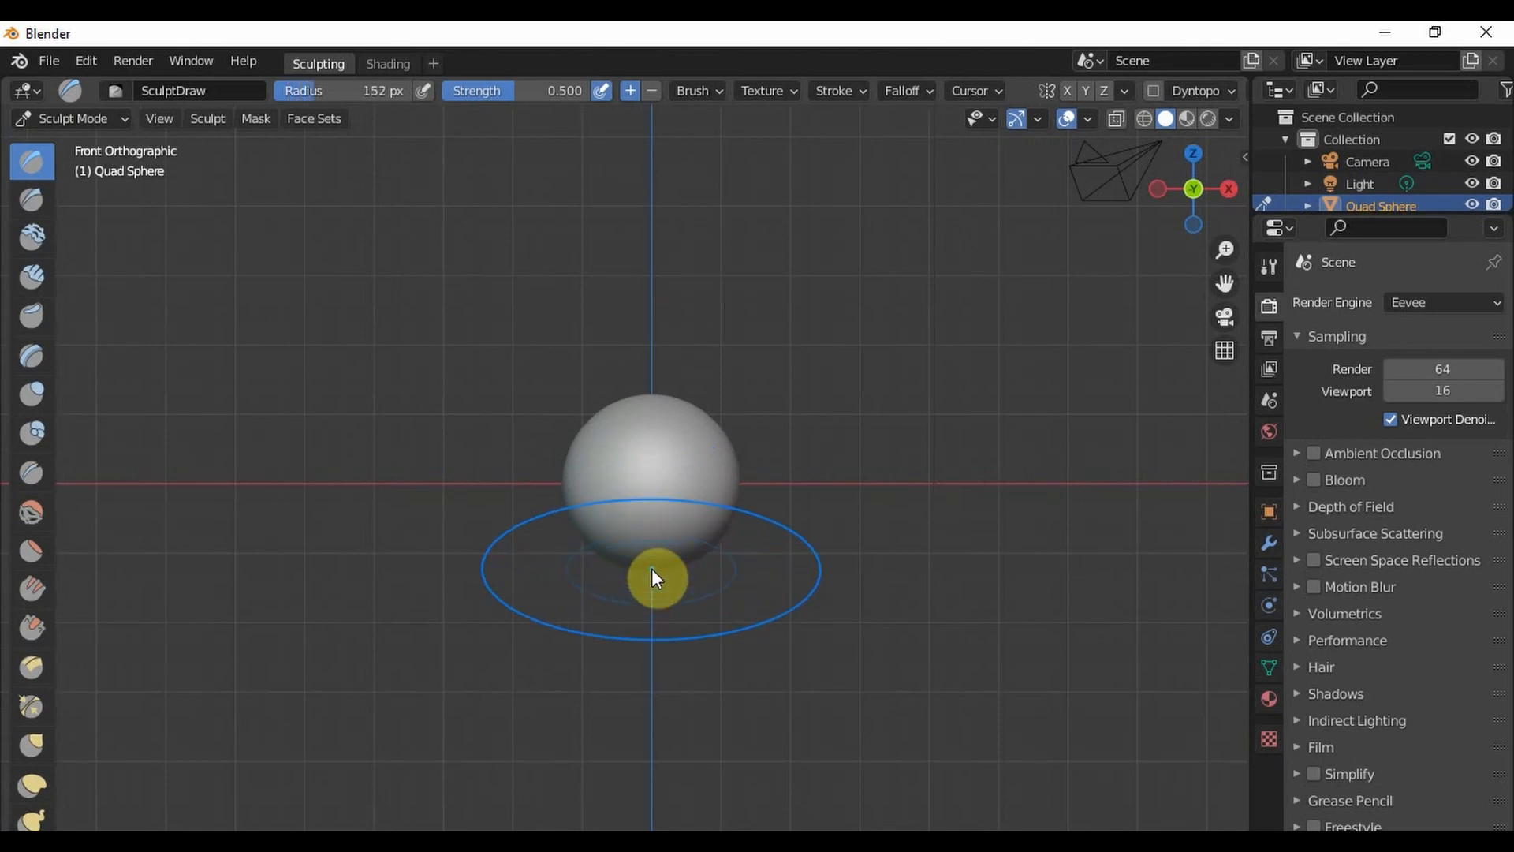
{"action": "key", "text": "bracketright"}
{"action": "key", "text": "bracketleft"}
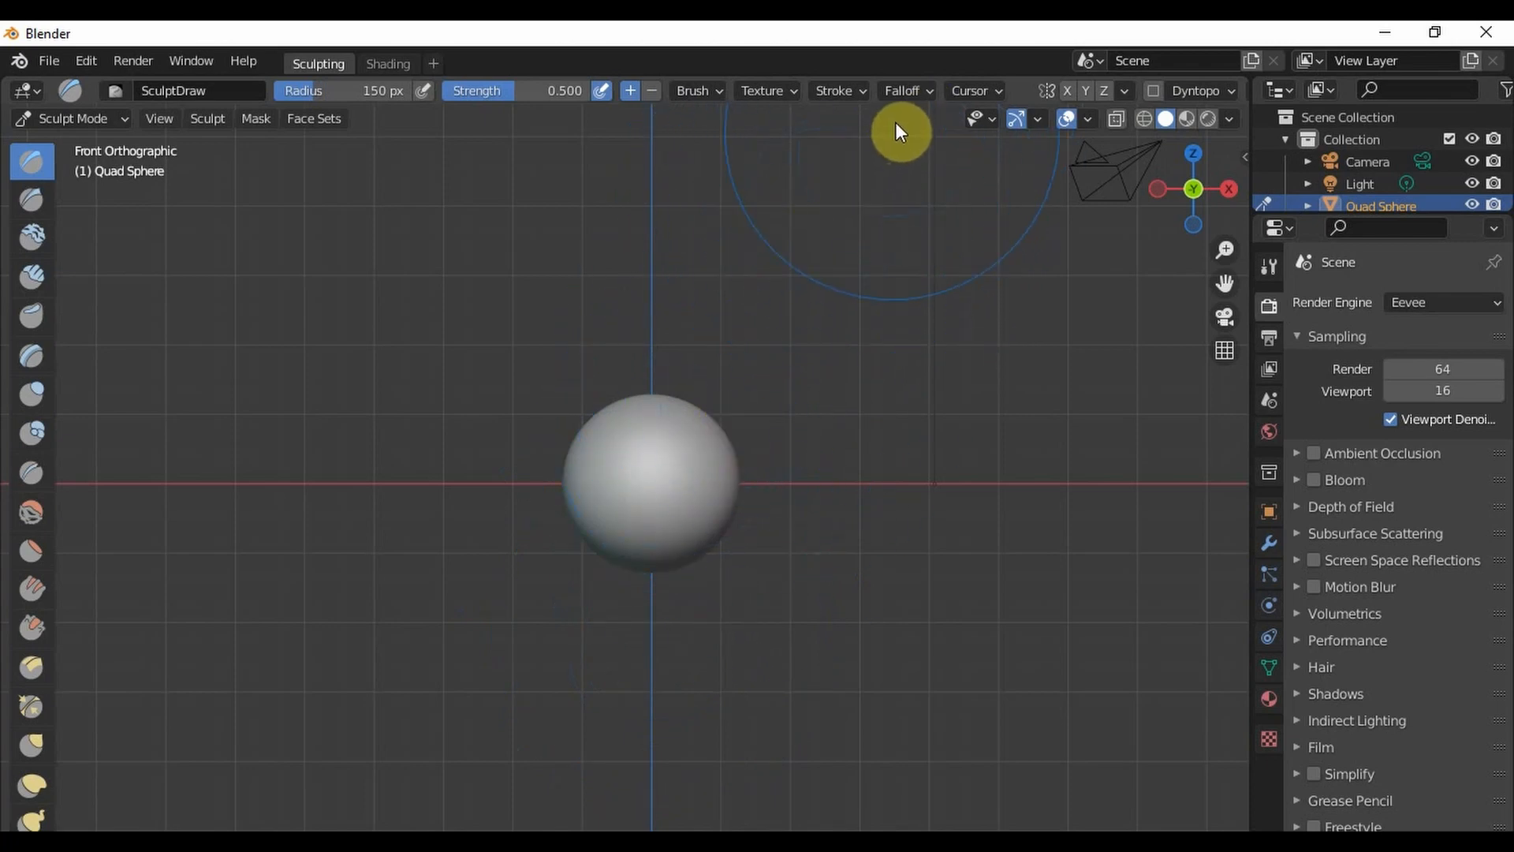
- Switch to the Grab brush, look through its falloff curve presets, and enlarge its radius to 166 px
{"action": "left_click", "coordinate": [919, 88]}
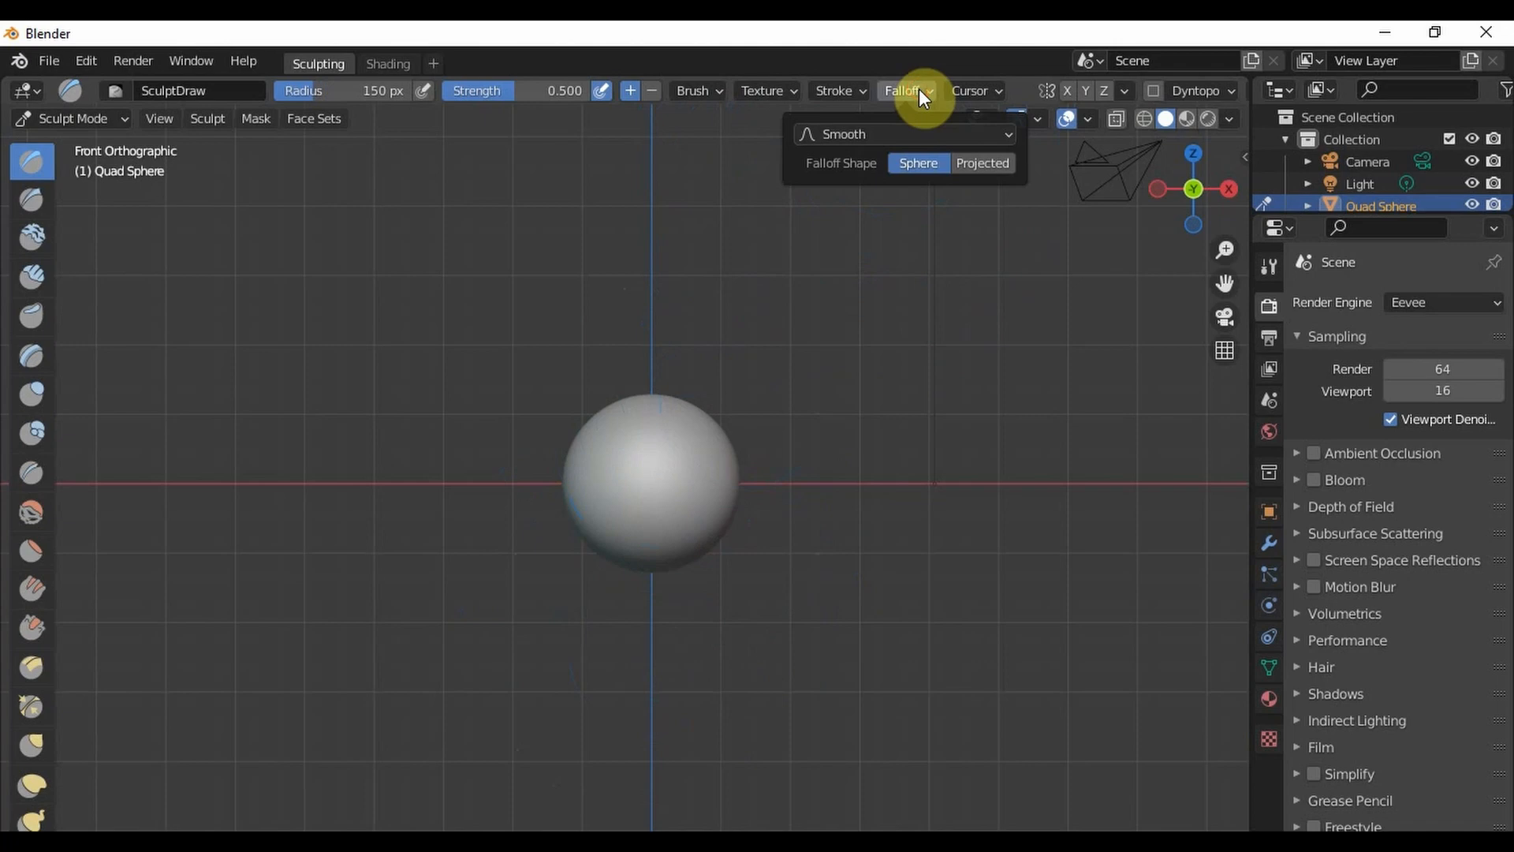
{"action": "scroll", "coordinate": [36, 721], "scroll_direction": "down", "scroll_amount": 3}
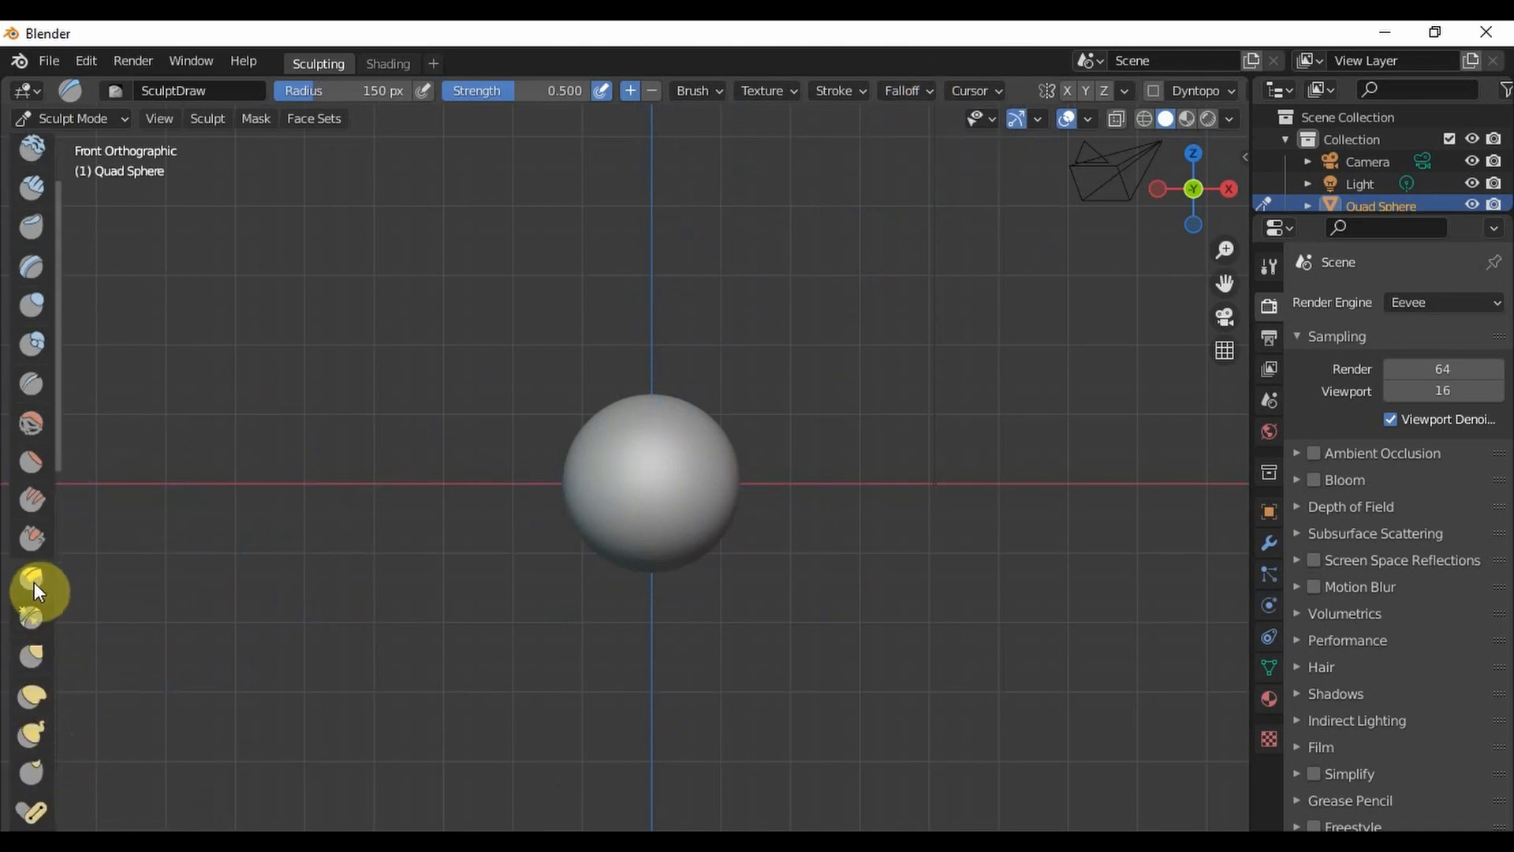
{"action": "left_click", "coordinate": [36, 655]}
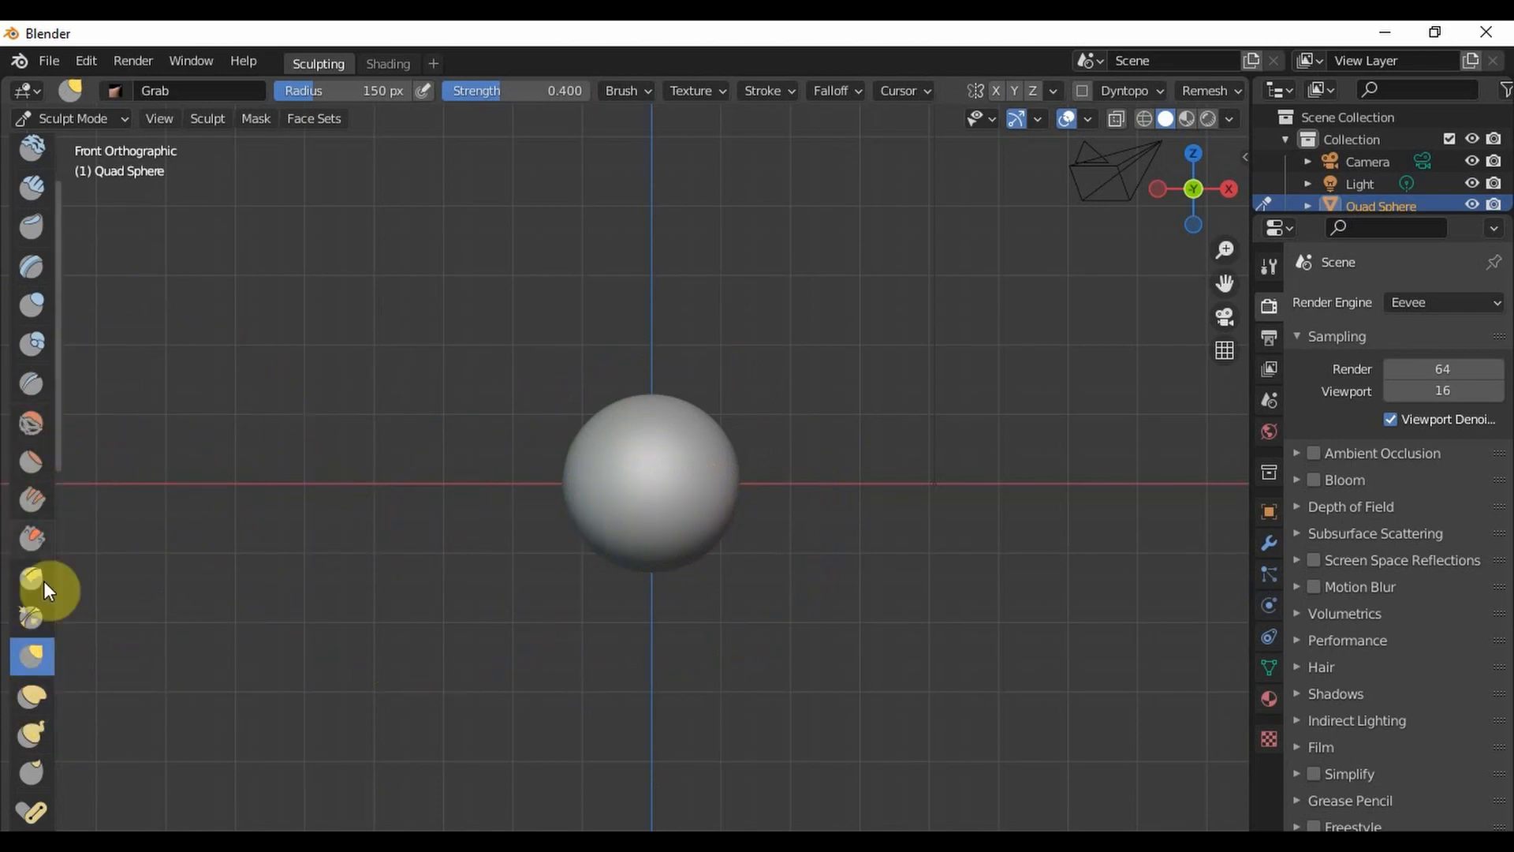
{"action": "left_click", "coordinate": [850, 90]}
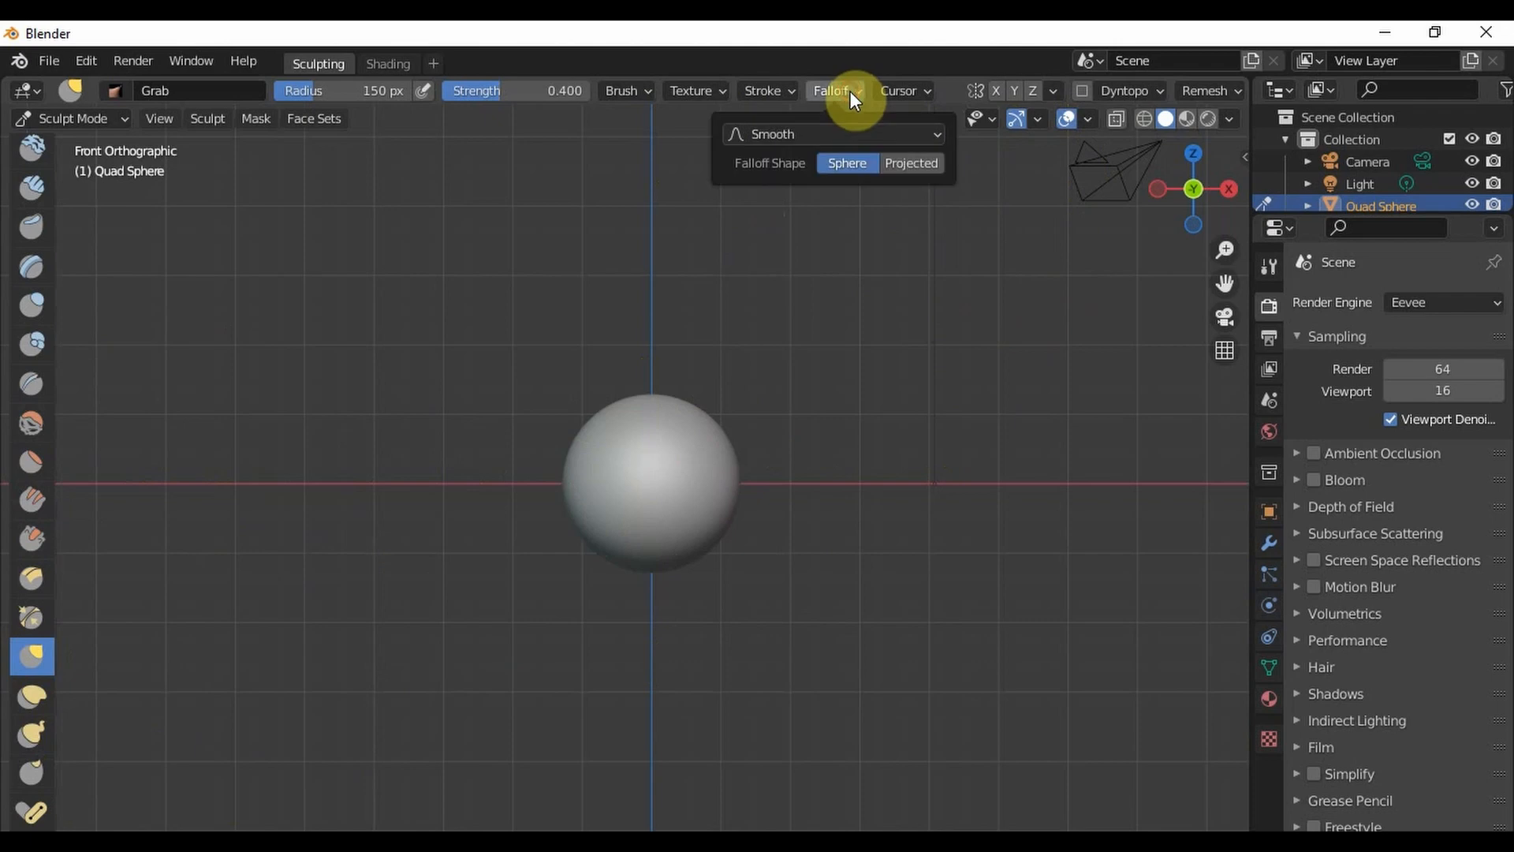
{"action": "left_click", "coordinate": [834, 134]}
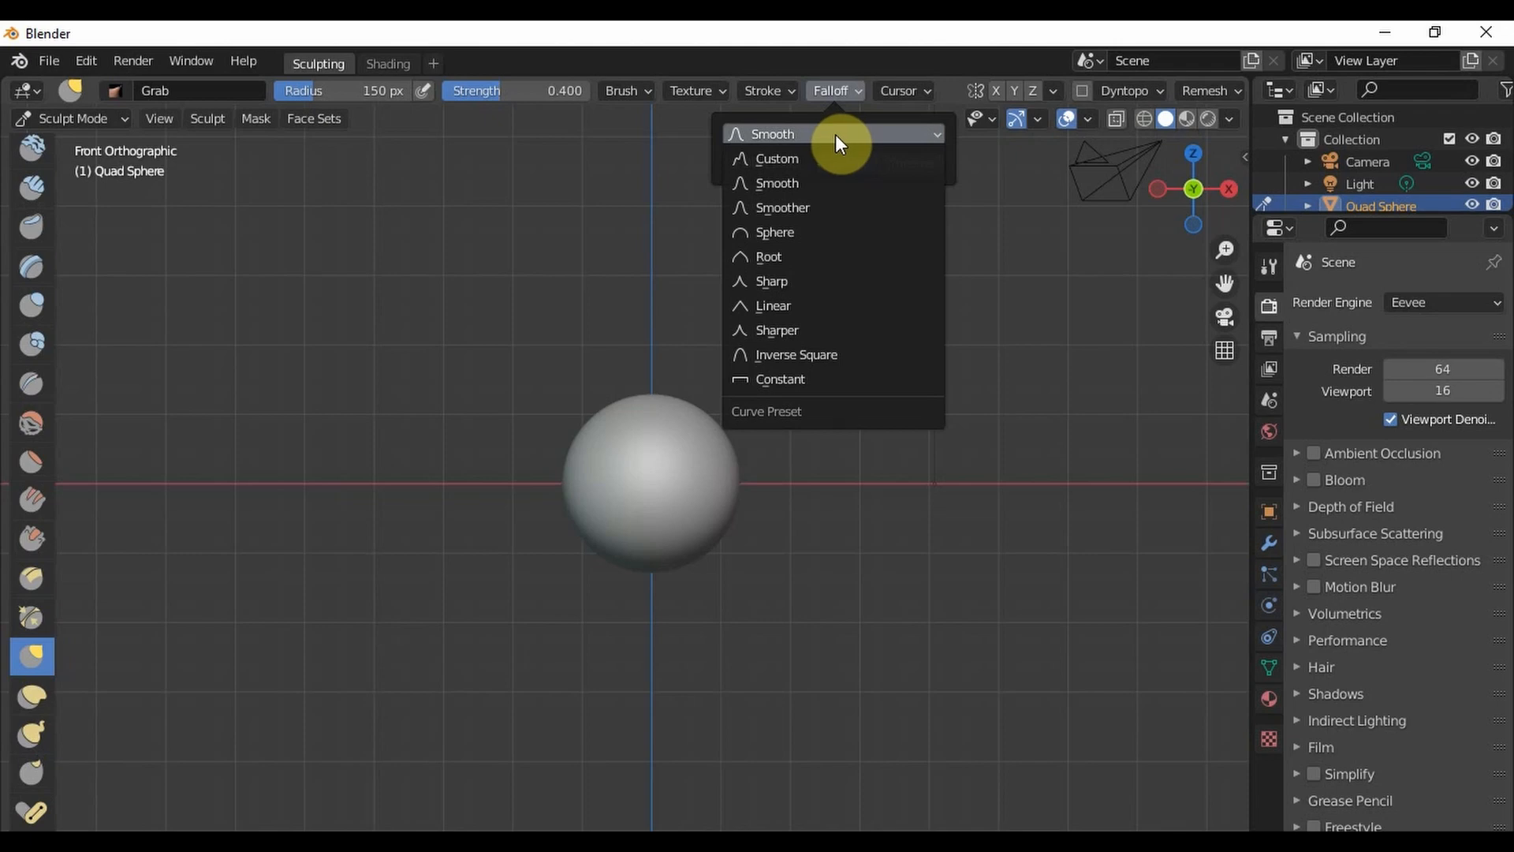
{"action": "left_click", "coordinate": [840, 134]}
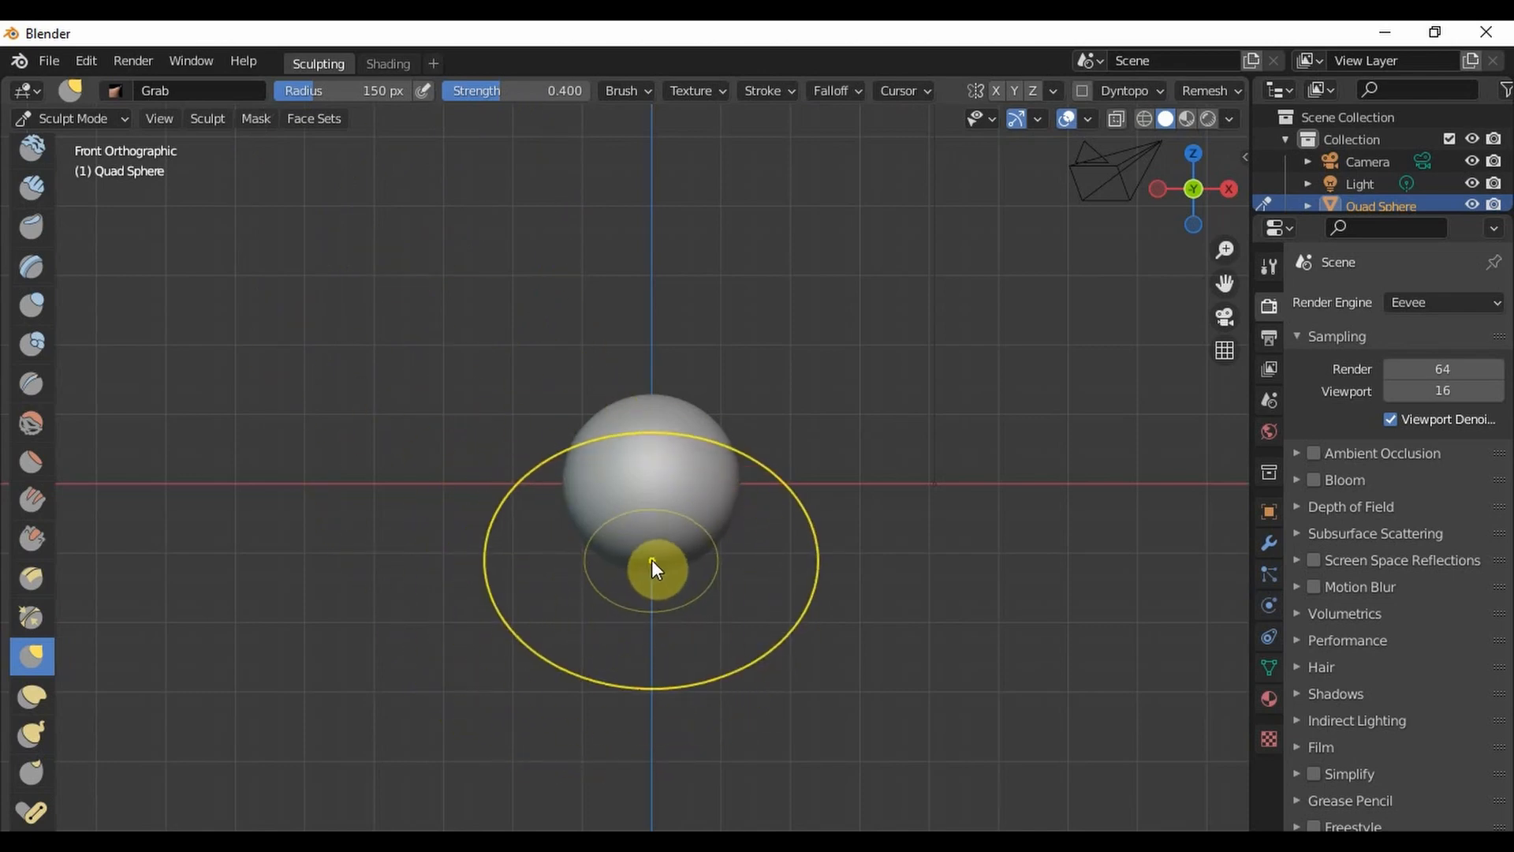
{"action": "key", "text": "bracketright"}
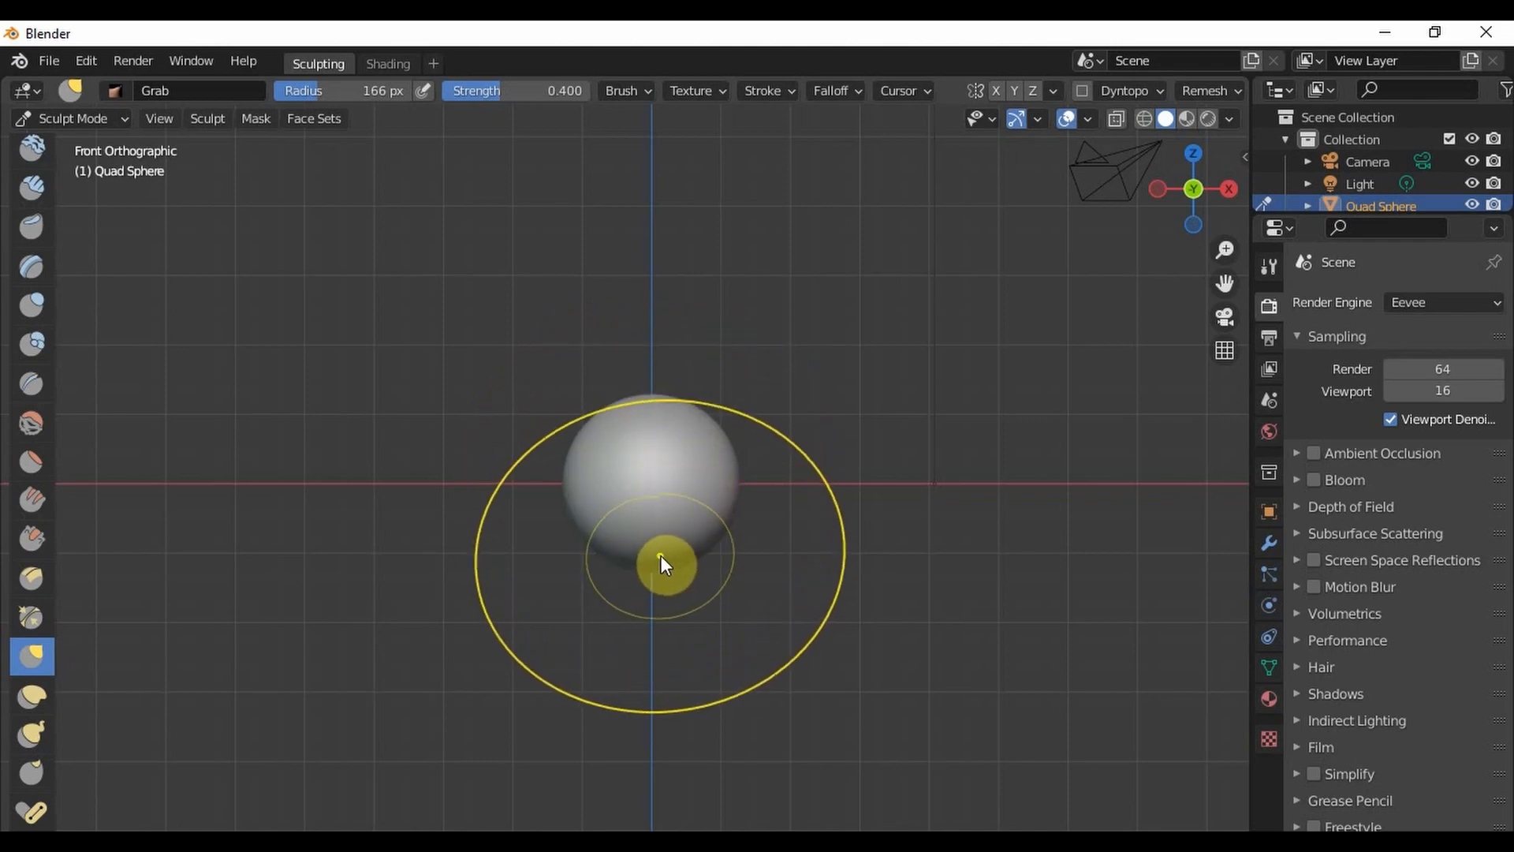
- Try pulling the underside of the sphere downward with the Grab brush, and undo the pull
{"action": "left_click_drag", "start_coordinate": [658, 559], "coordinate": [655, 696]}
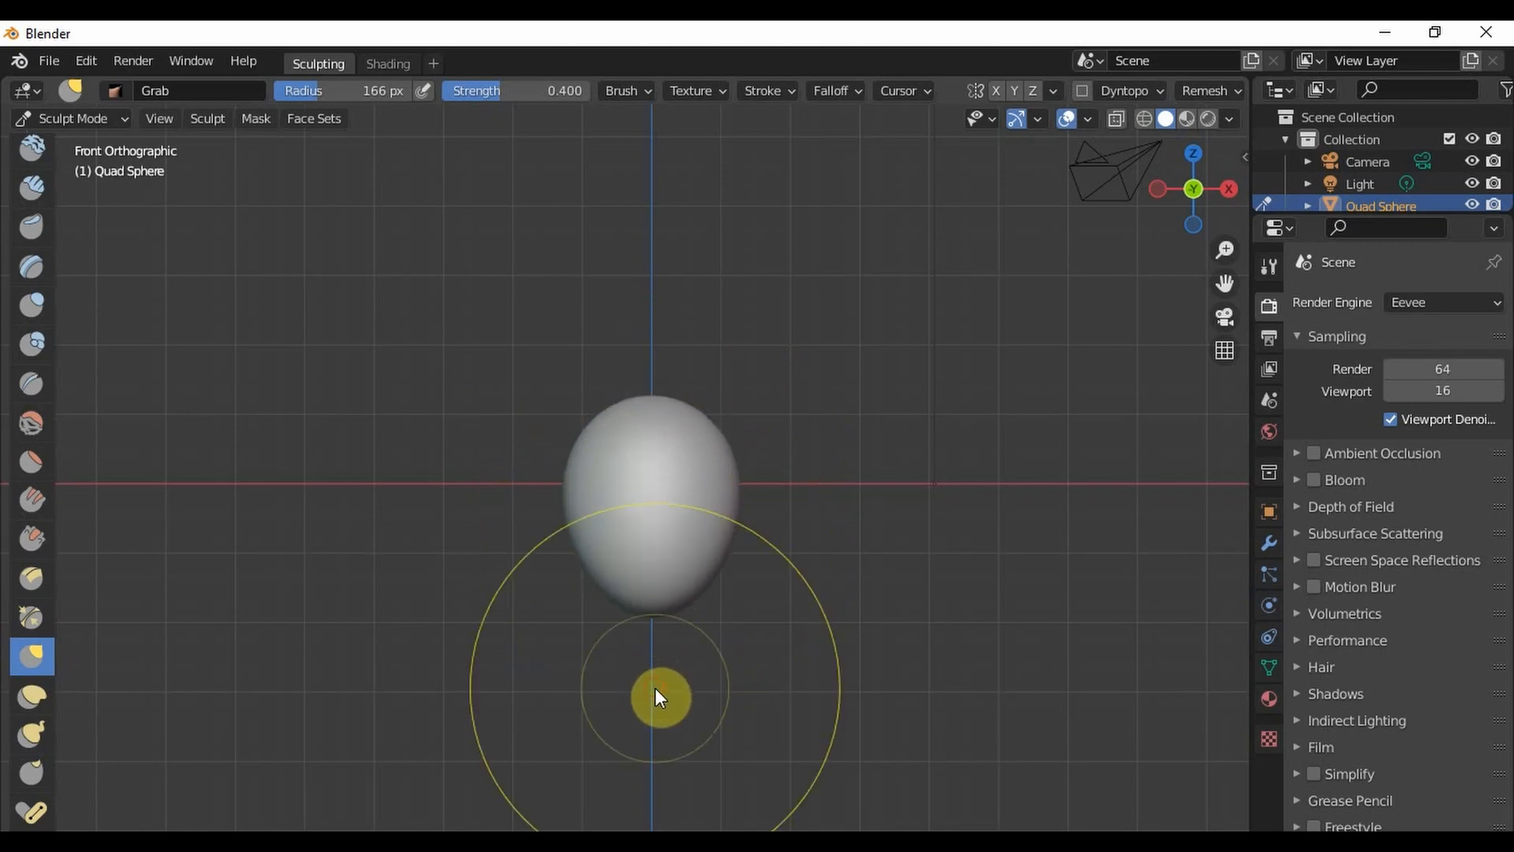
{"action": "key", "text": "ctrl+z"}
- Examine the falloff and cursor settings of the Grab brush
{"action": "scroll", "coordinate": [891, 99], "scroll_direction": "down", "scroll_amount": 3}
{"action": "left_click", "coordinate": [765, 93]}
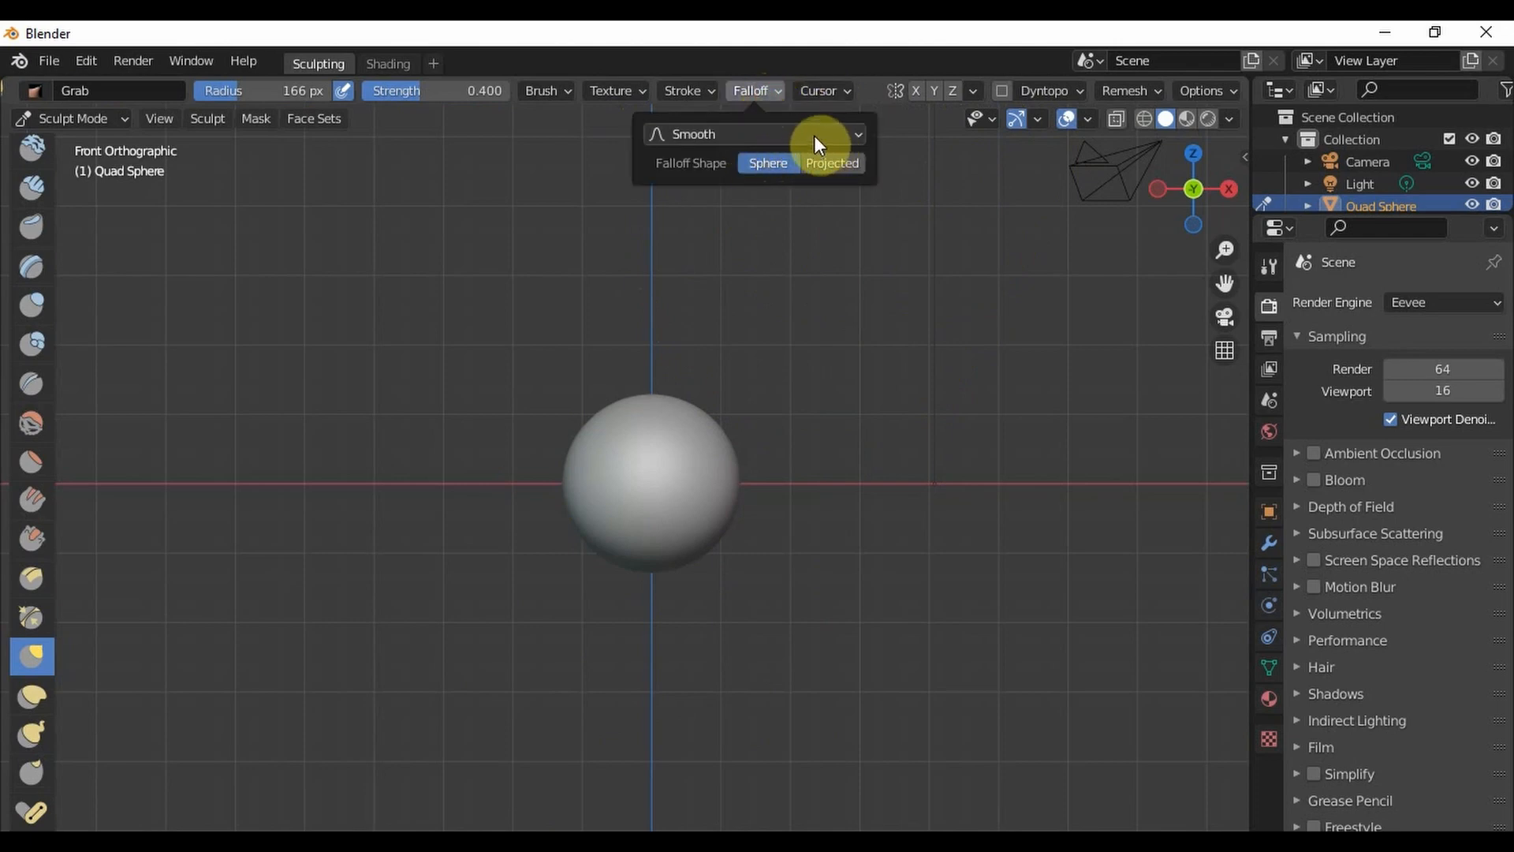
{"action": "left_click", "coordinate": [832, 92]}
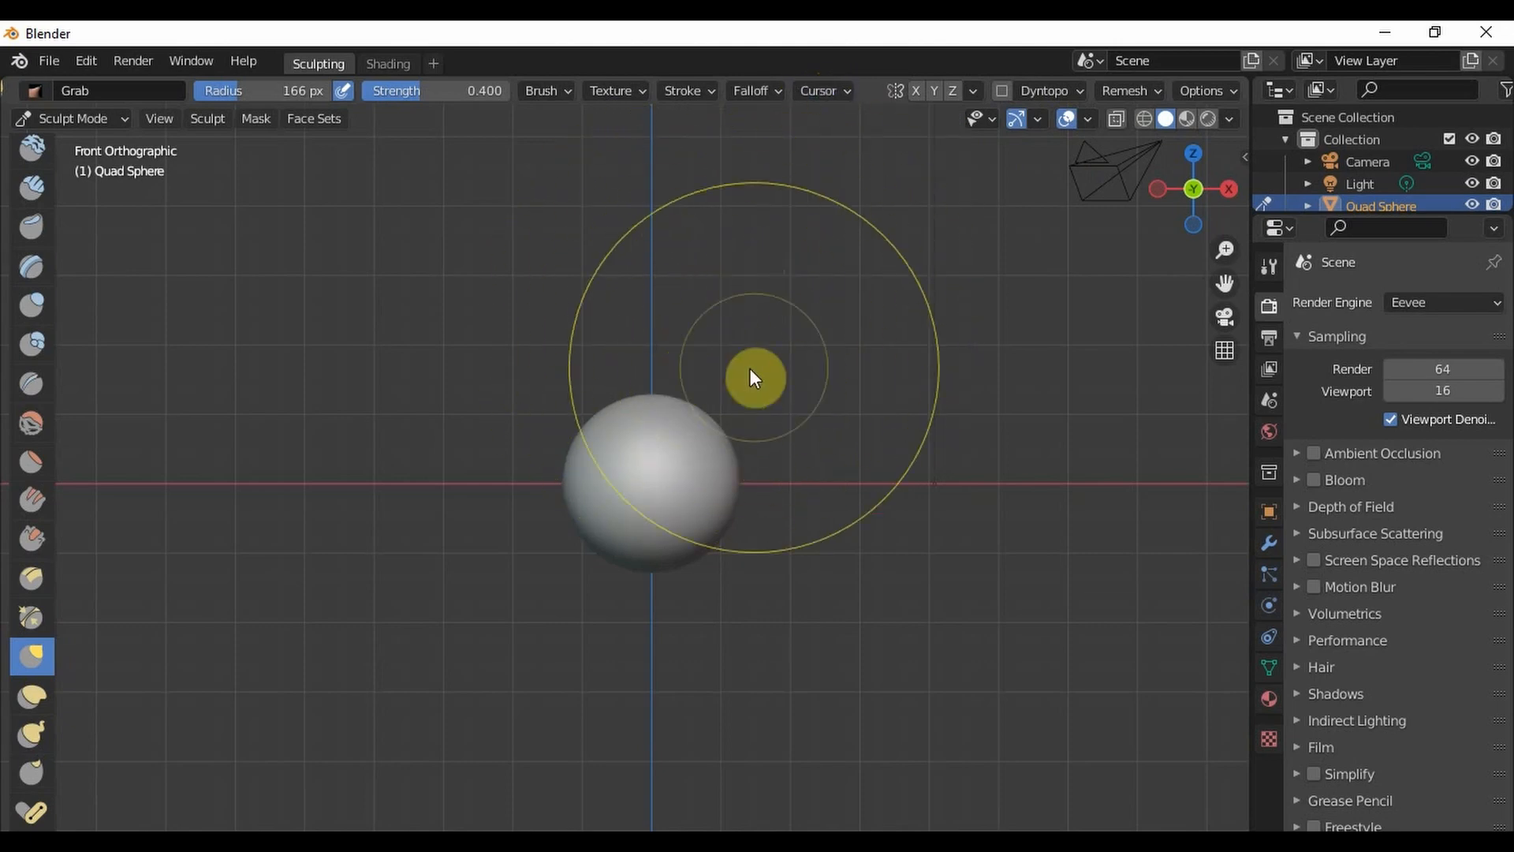
{"action": "left_click", "coordinate": [840, 91]}
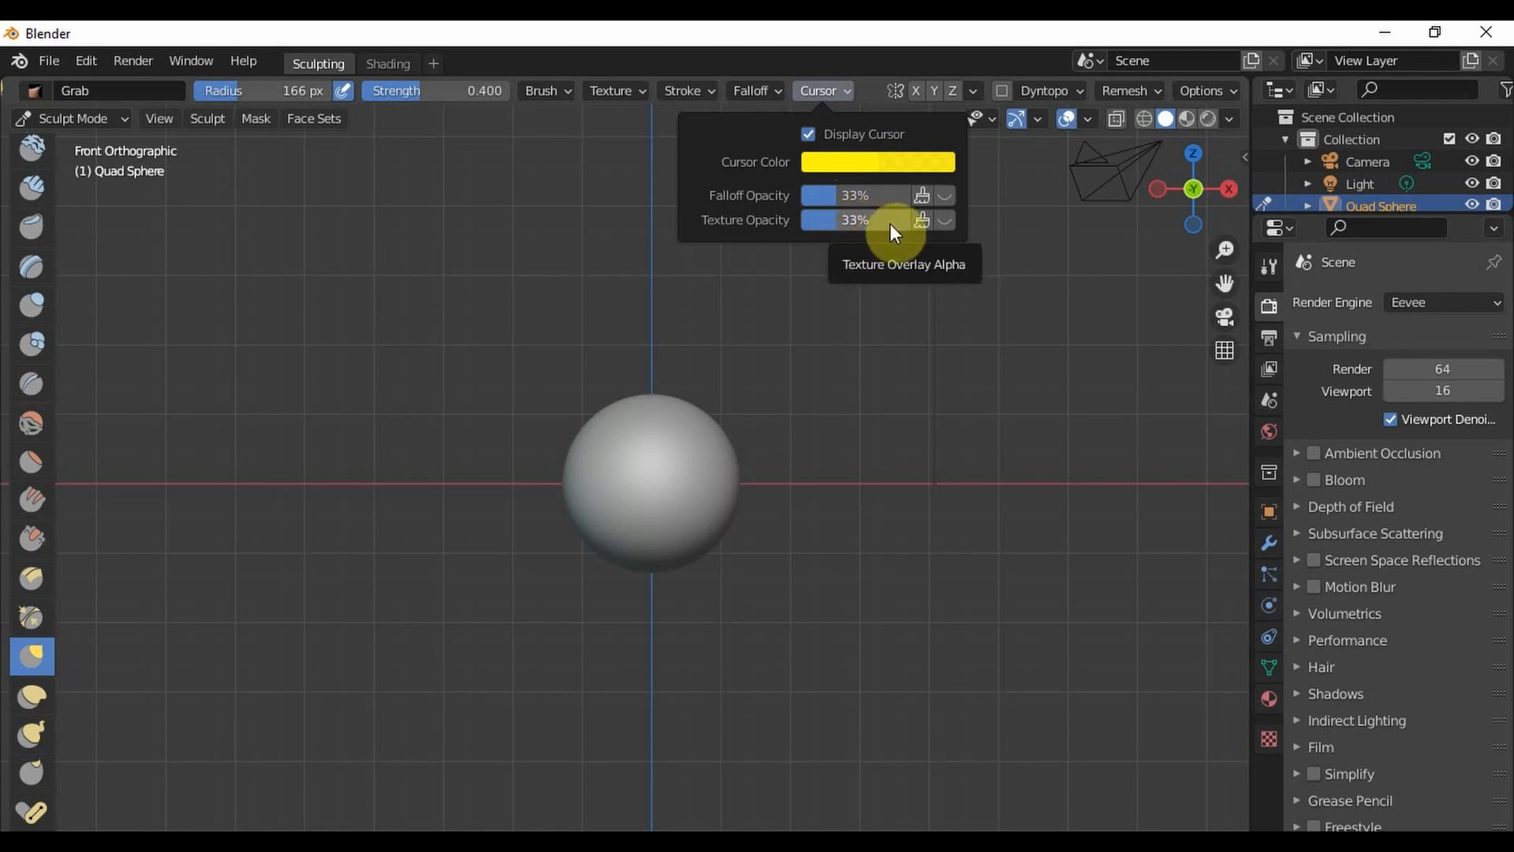
{"action": "mouse_move", "coordinate": [753, 88]}
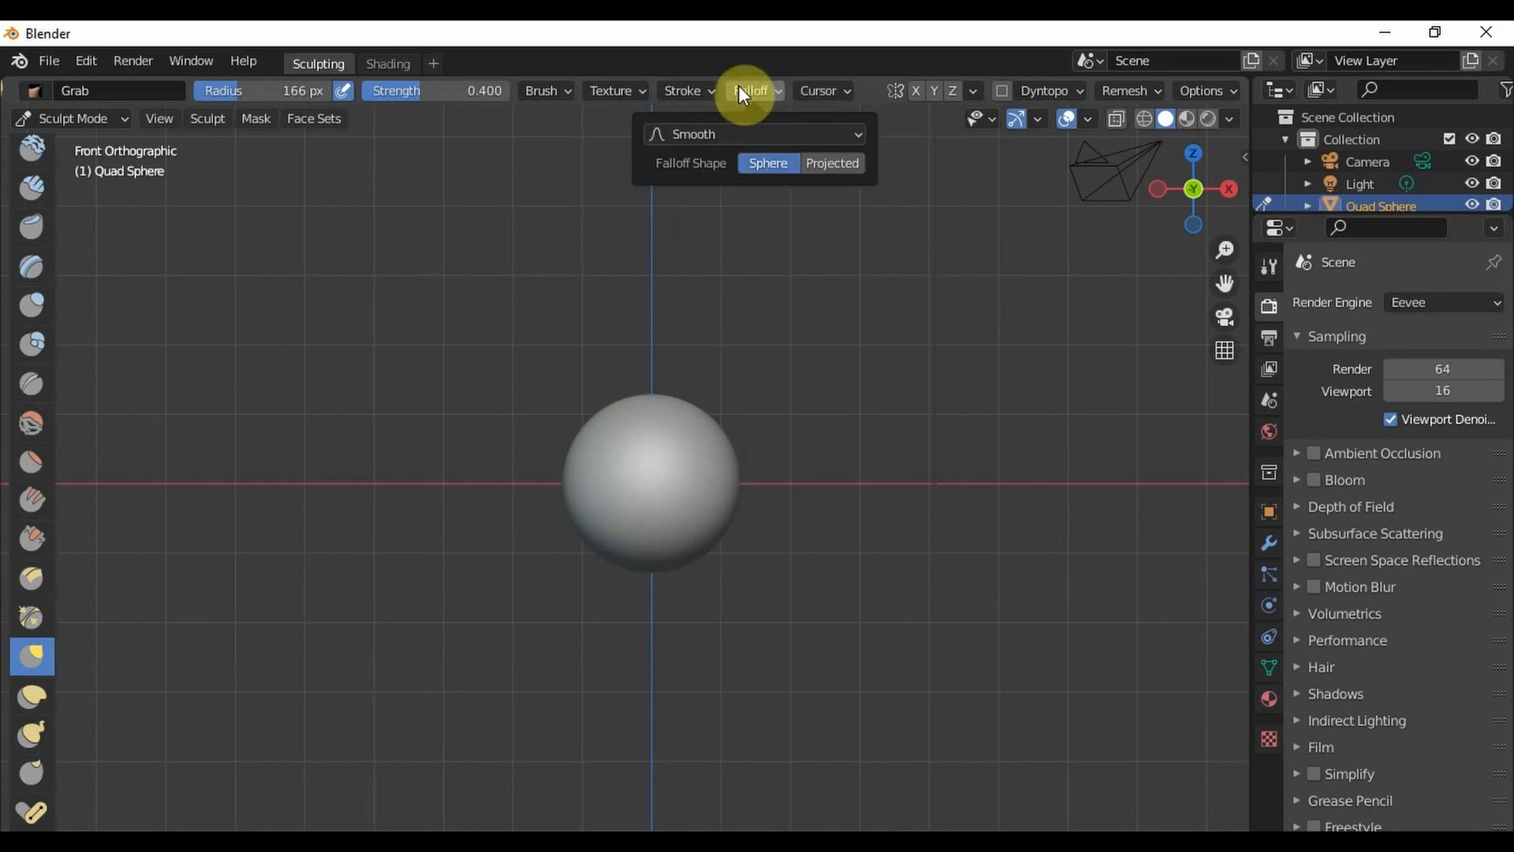
{"action": "left_click", "coordinate": [749, 132]}
{"action": "left_click", "coordinate": [749, 132]}
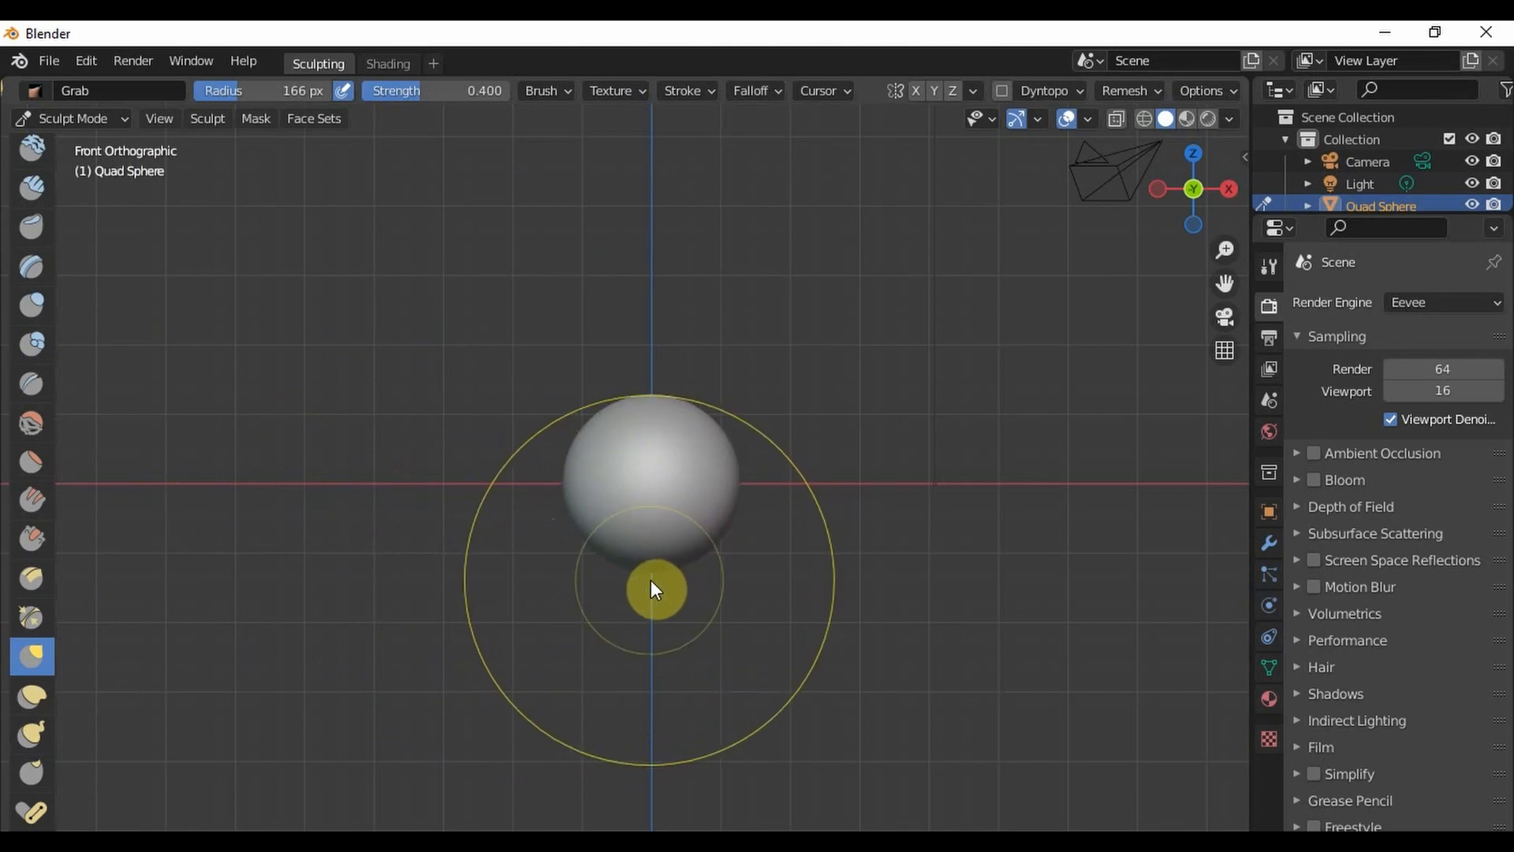
{"action": "key", "text": "grave"}
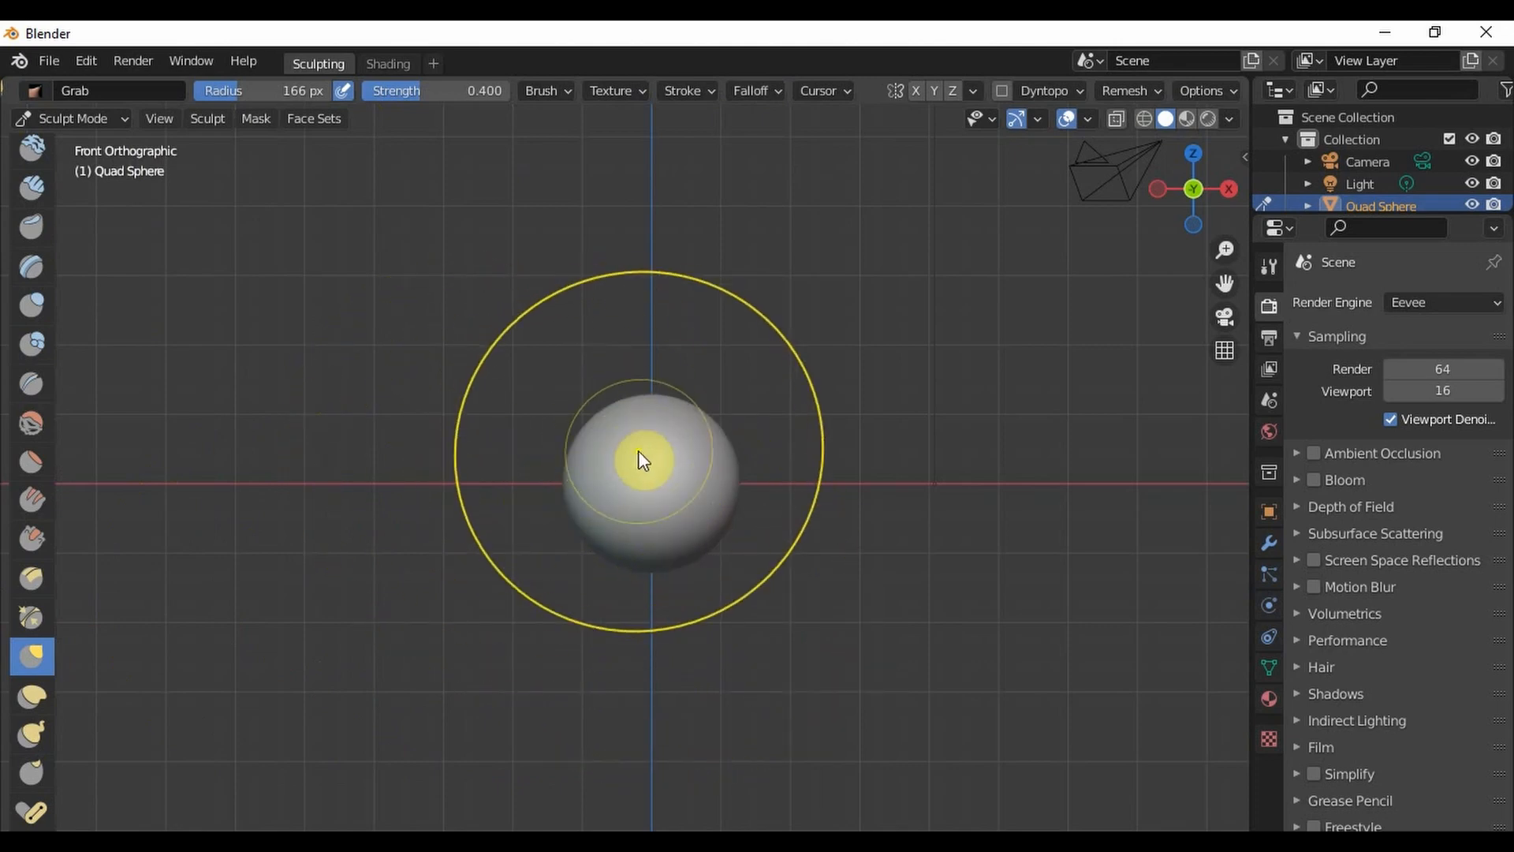
{"action": "scroll", "coordinate": [637, 457], "scroll_direction": "down", "scroll_amount": 3}
{"action": "middle_click_drag", "start_coordinate": [650, 474], "coordinate": [636, 413], "text": "shift"}
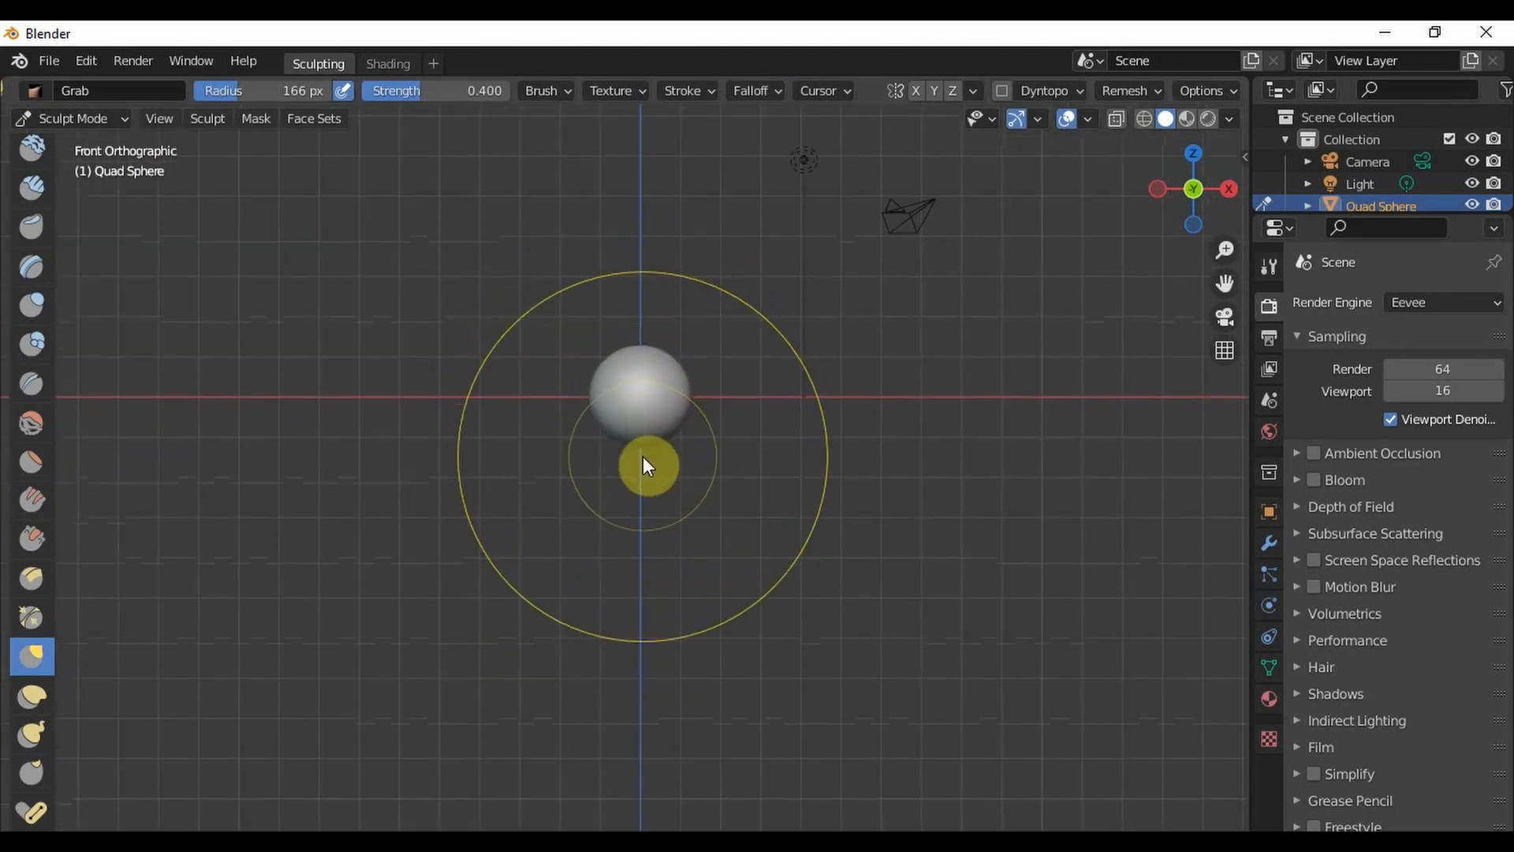
{"action": "key", "text": "grave"}
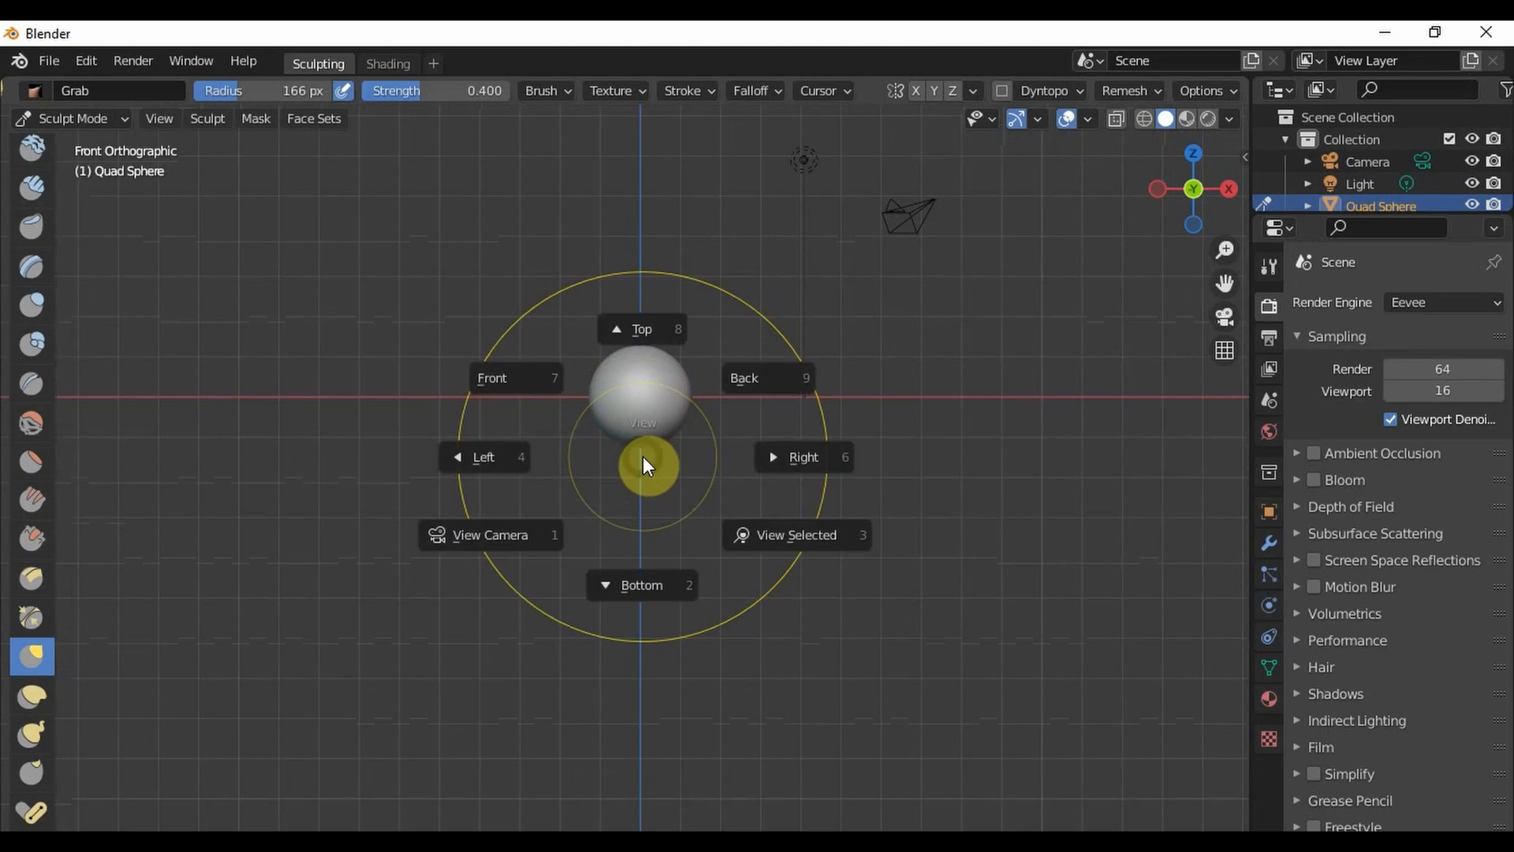
{"action": "left_click", "coordinate": [497, 379]}
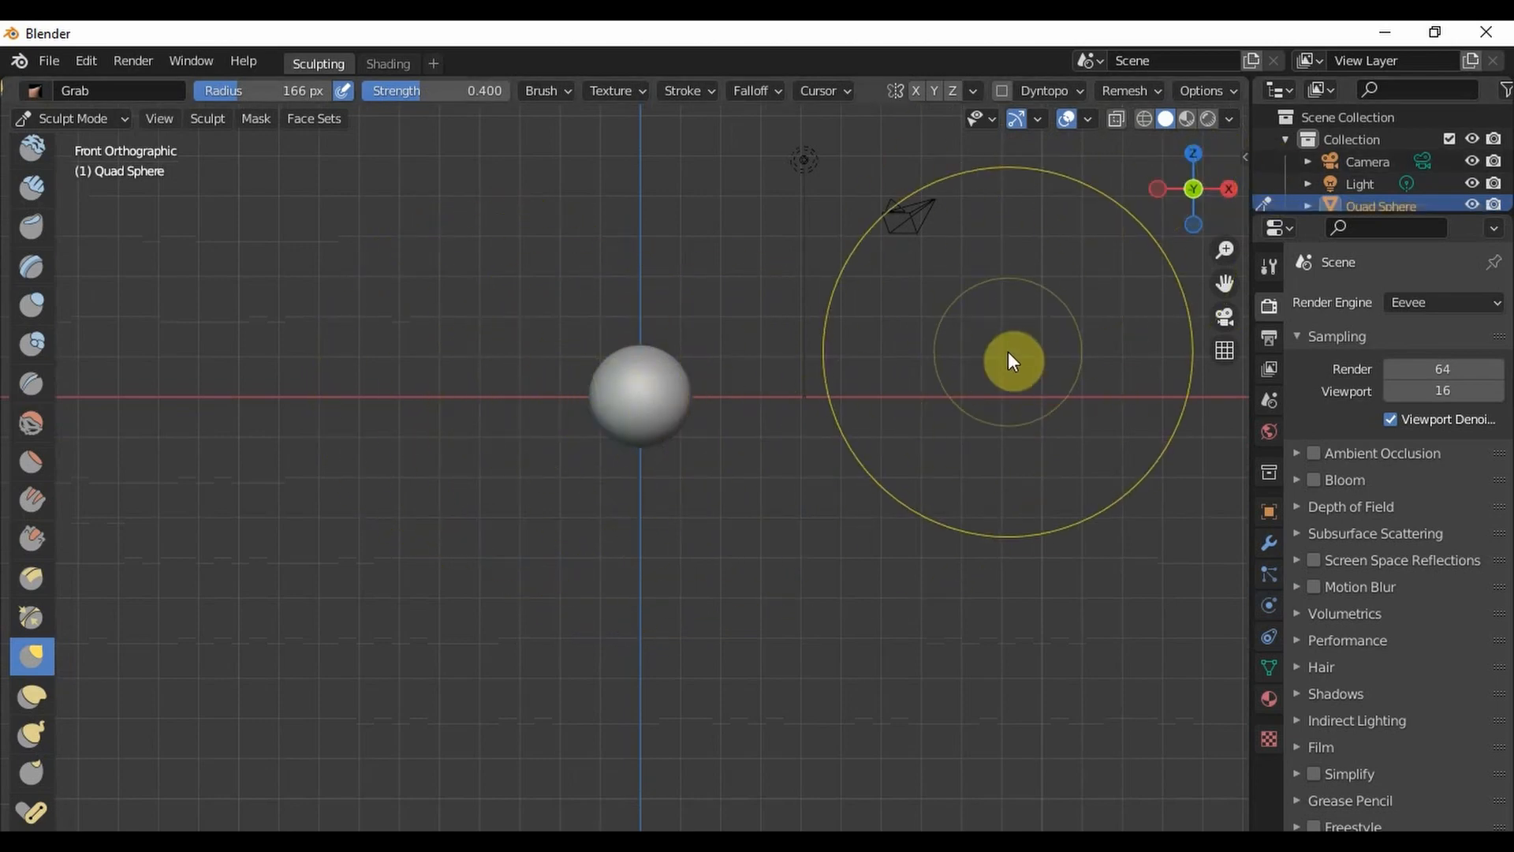
- Turn on the Screencast Keys overlay in the viewport
{"action": "key", "text": "n"}
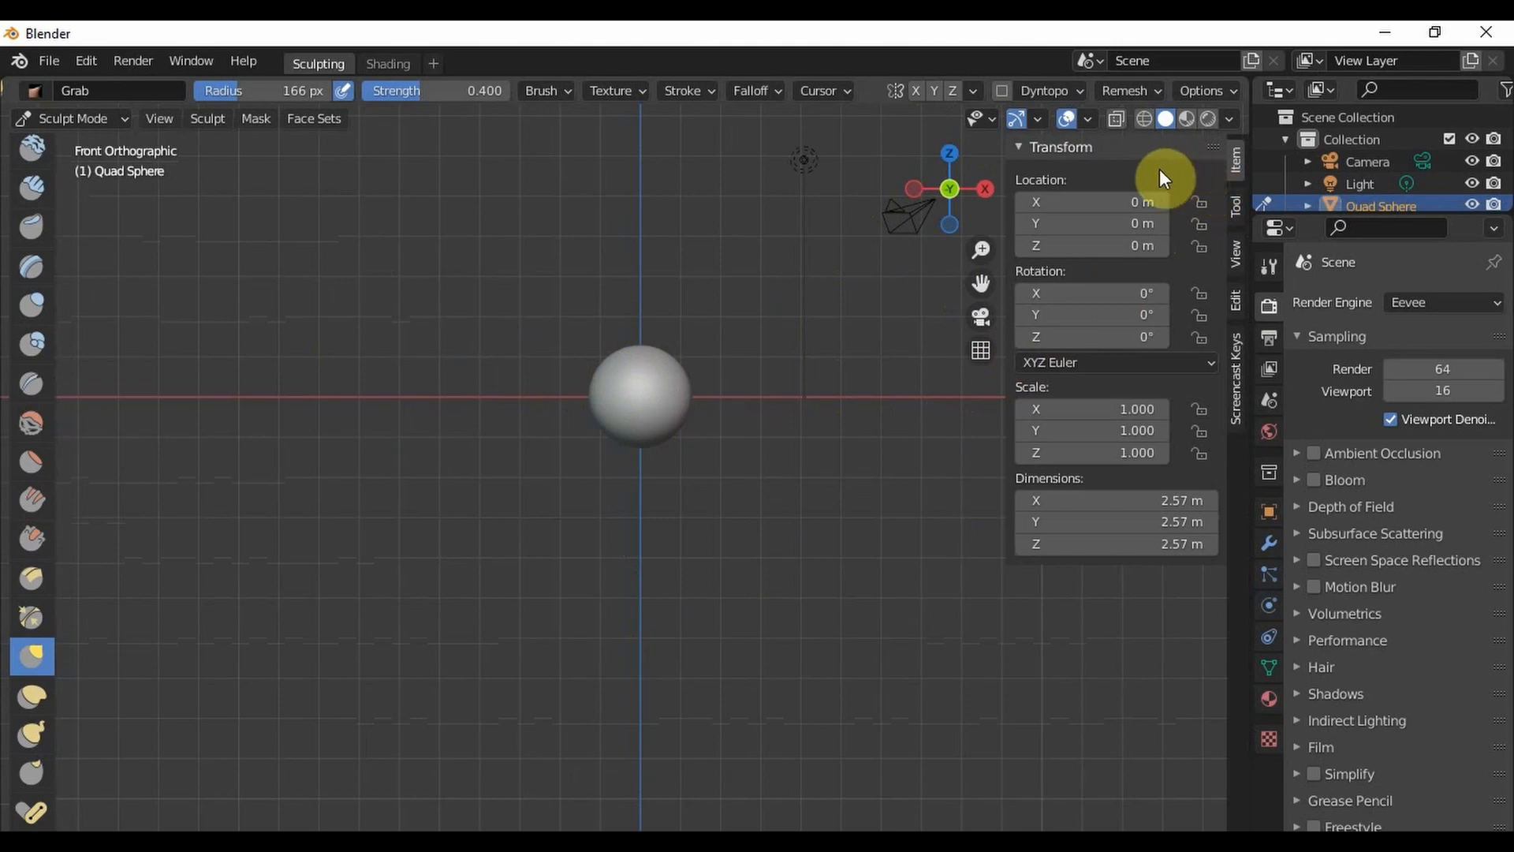
{"action": "key", "text": "n"}
{"action": "left_click", "coordinate": [1088, 119]}
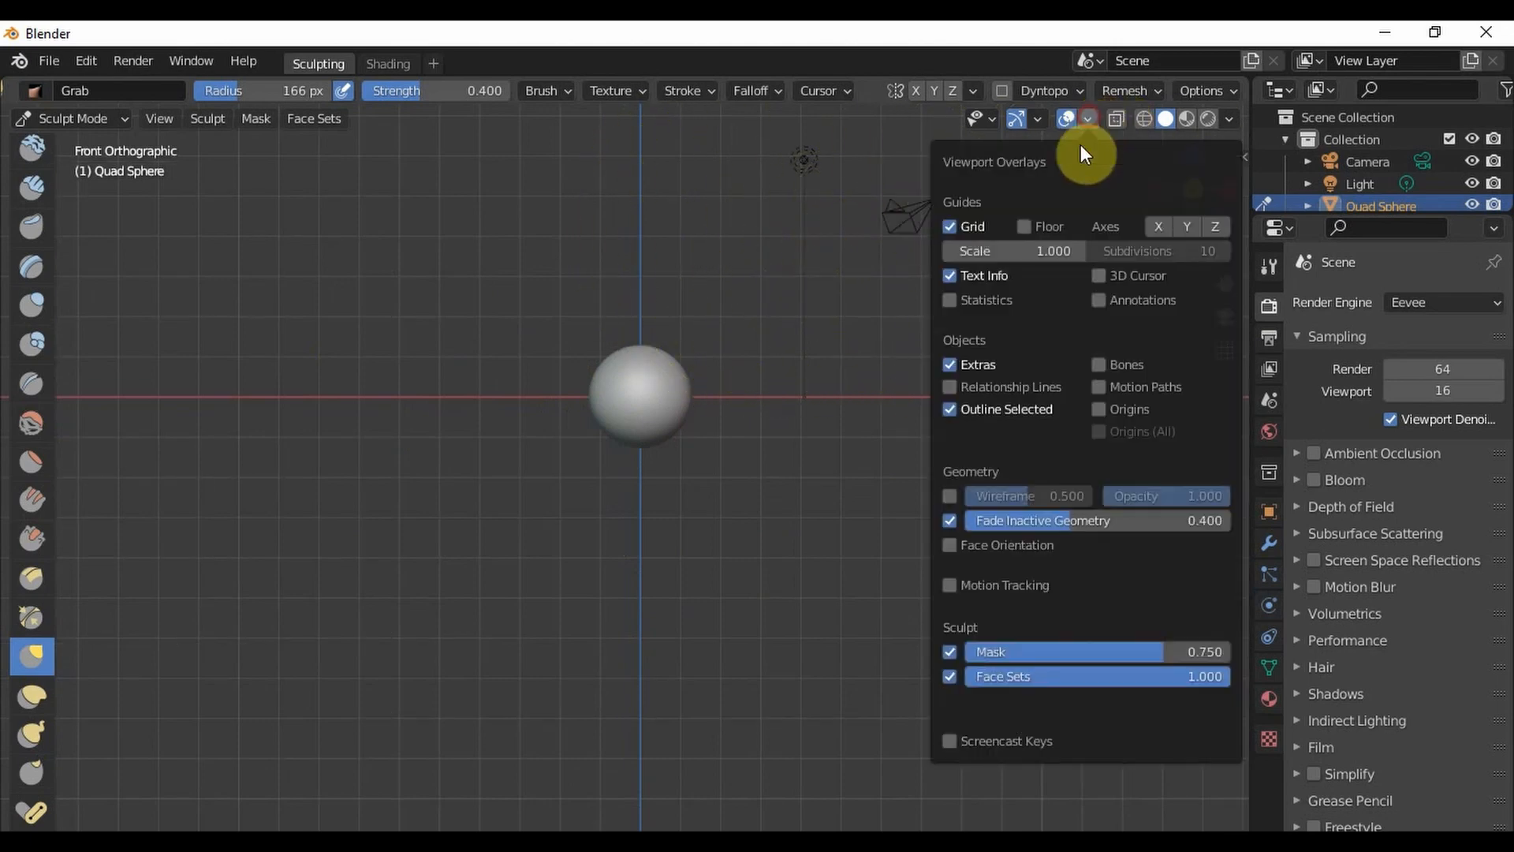
{"action": "left_click", "coordinate": [951, 741]}
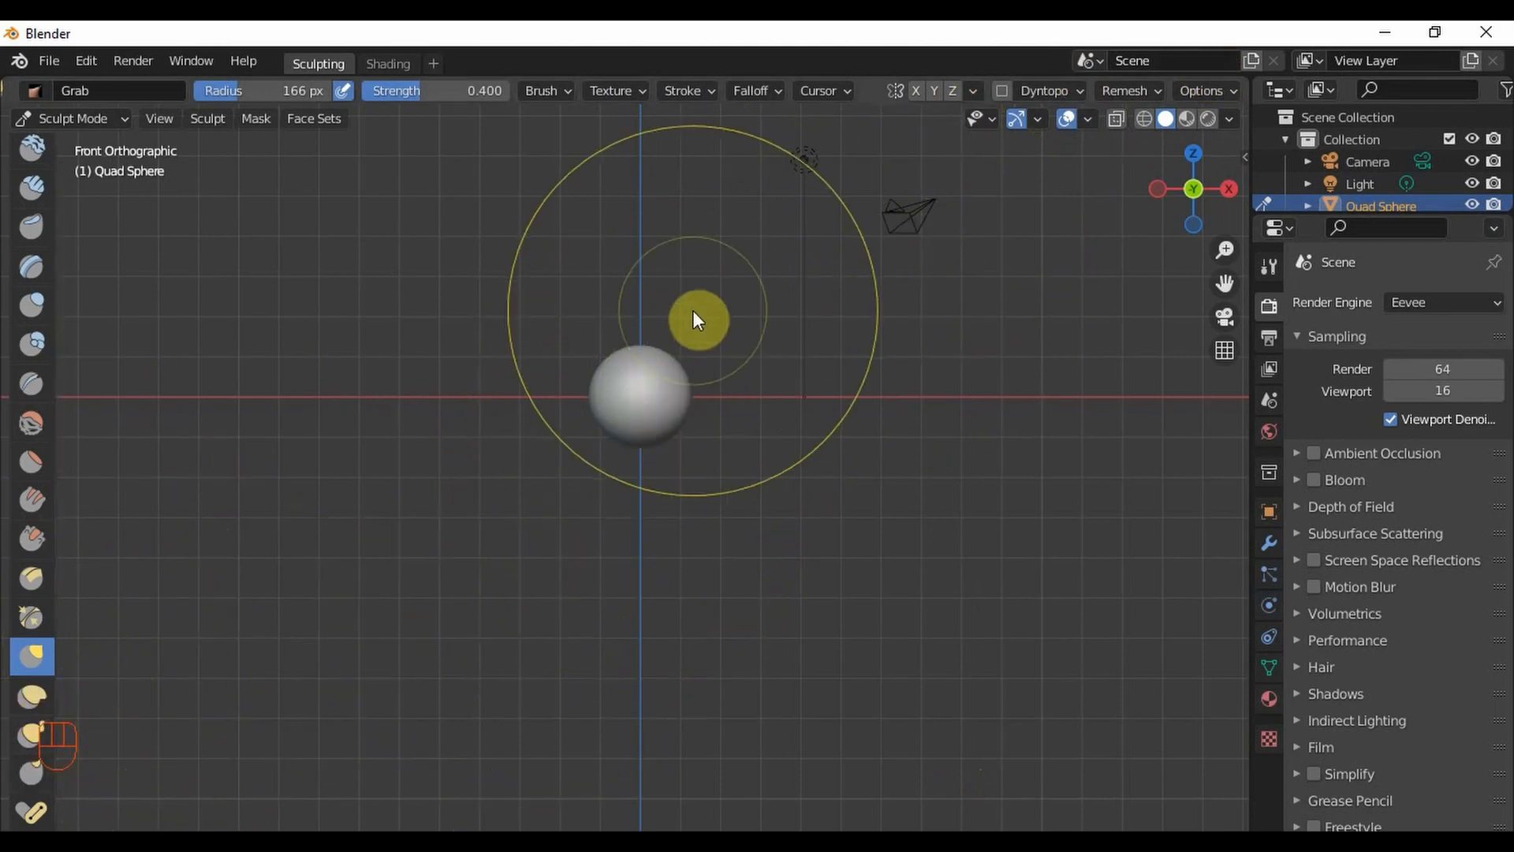
- Try stretching the sphere's lower part far down without mirroring, and undo the stroke
{"action": "scroll", "coordinate": [678, 323], "scroll_direction": "down", "scroll_amount": 2}
{"action": "scroll", "coordinate": [660, 366], "scroll_direction": "up", "scroll_amount": 3}
{"action": "scroll", "coordinate": [638, 413], "scroll_direction": "up", "scroll_amount": 1}
{"action": "scroll", "coordinate": [648, 413], "scroll_direction": "down", "scroll_amount": 1}
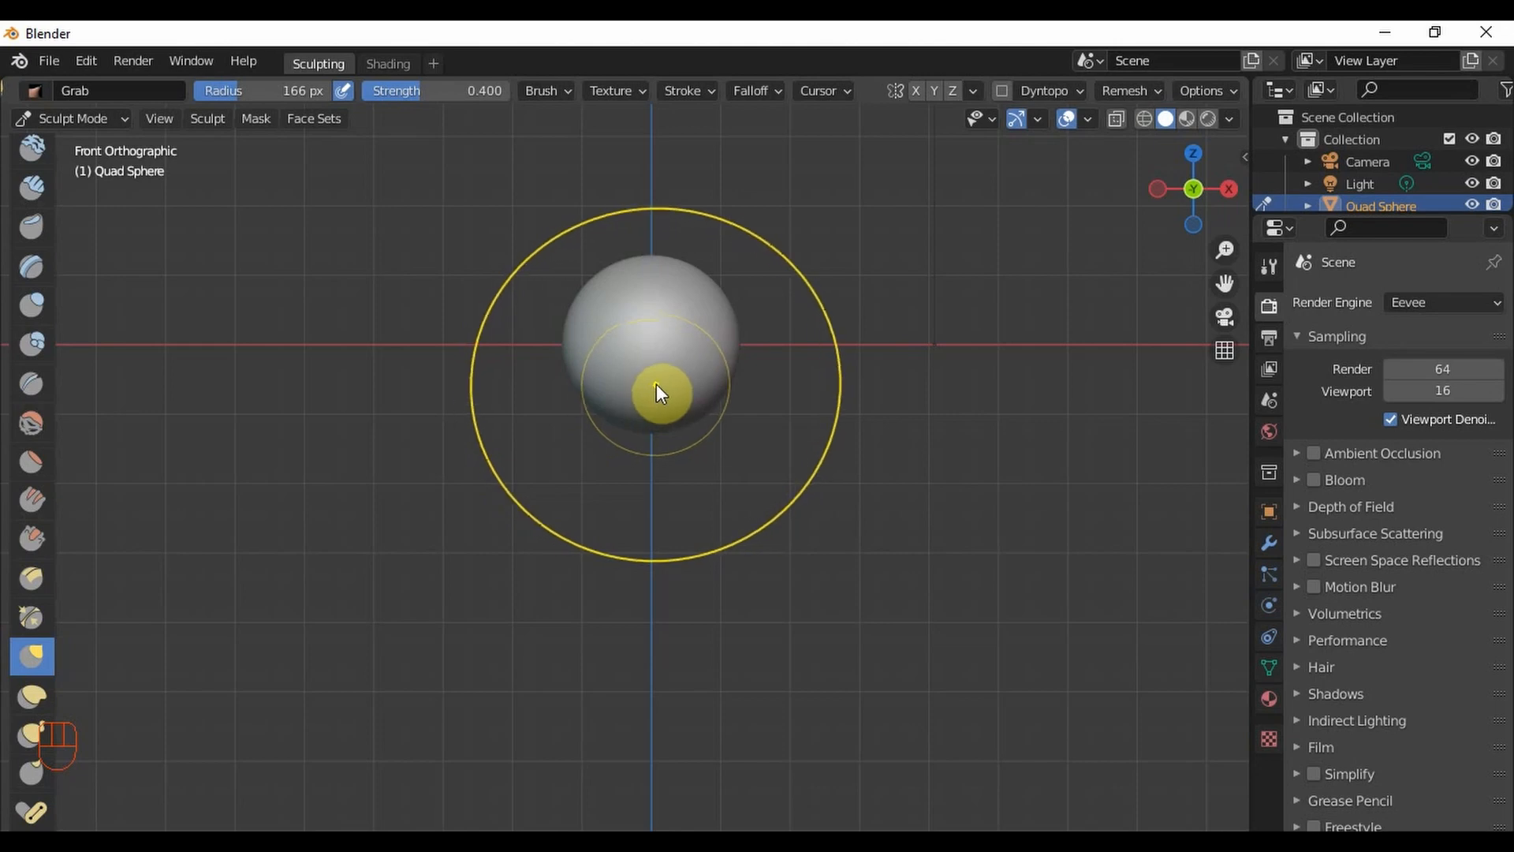
{"action": "left_click_drag", "start_coordinate": [653, 385], "coordinate": [659, 631]}
{"action": "key", "text": "ctrl+z"}
- Enable X-axis mirroring and pull the sphere's lower part down with the Grab brush into an elongated egg shape
{"action": "left_click", "coordinate": [915, 90]}
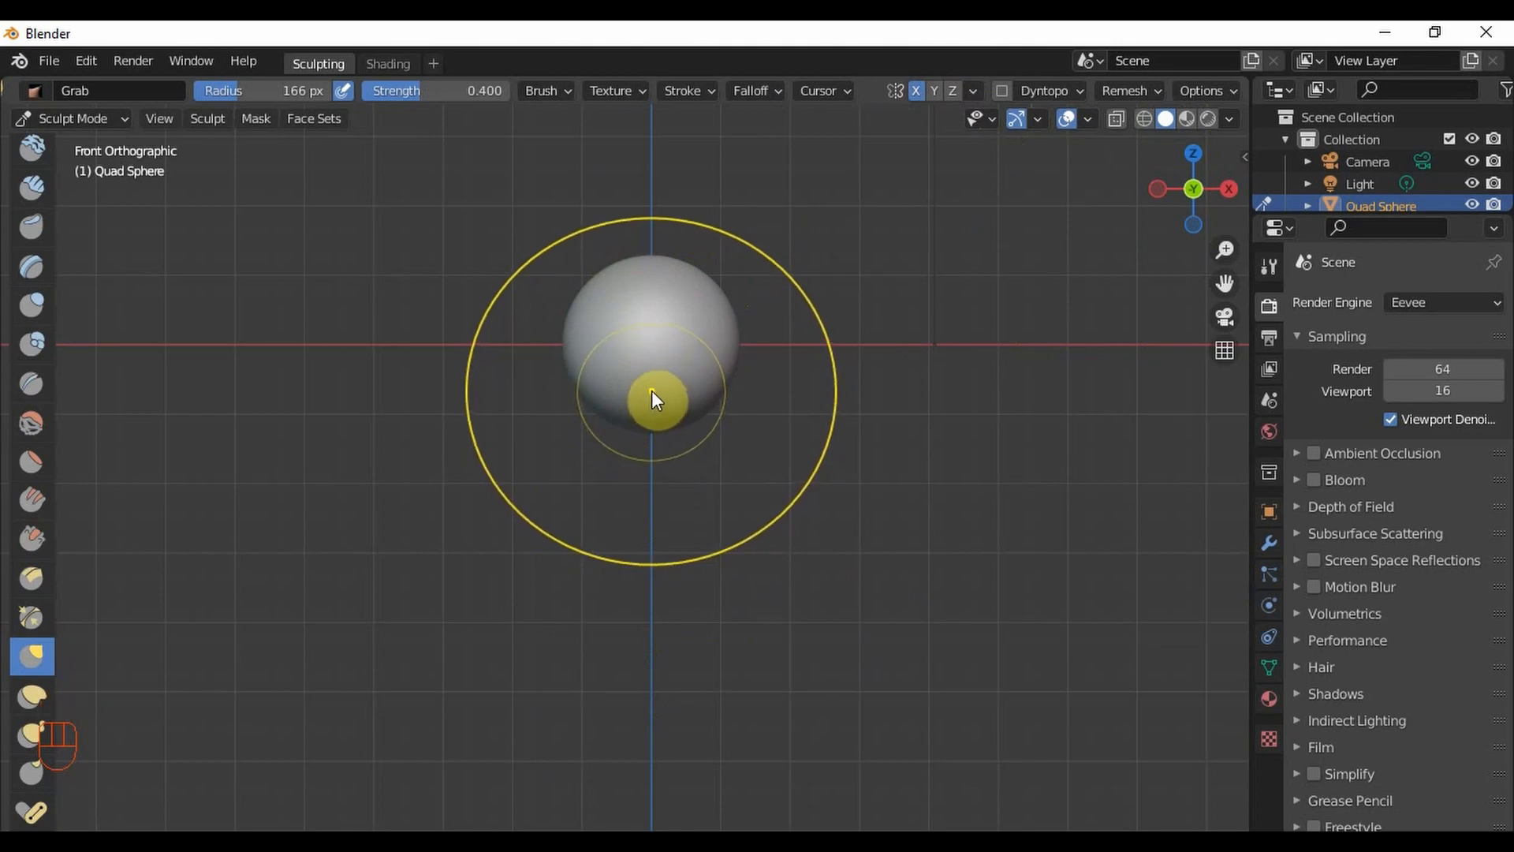
{"action": "left_click_drag", "start_coordinate": [652, 392], "coordinate": [651, 714]}
{"action": "mouse_move", "coordinate": [650, 446]}
{"action": "left_mouse_down"}
{"action": "mouse_move", "coordinate": [693, 361]}
{"action": "mouse_move", "coordinate": [706, 461]}
{"action": "left_mouse_up"}
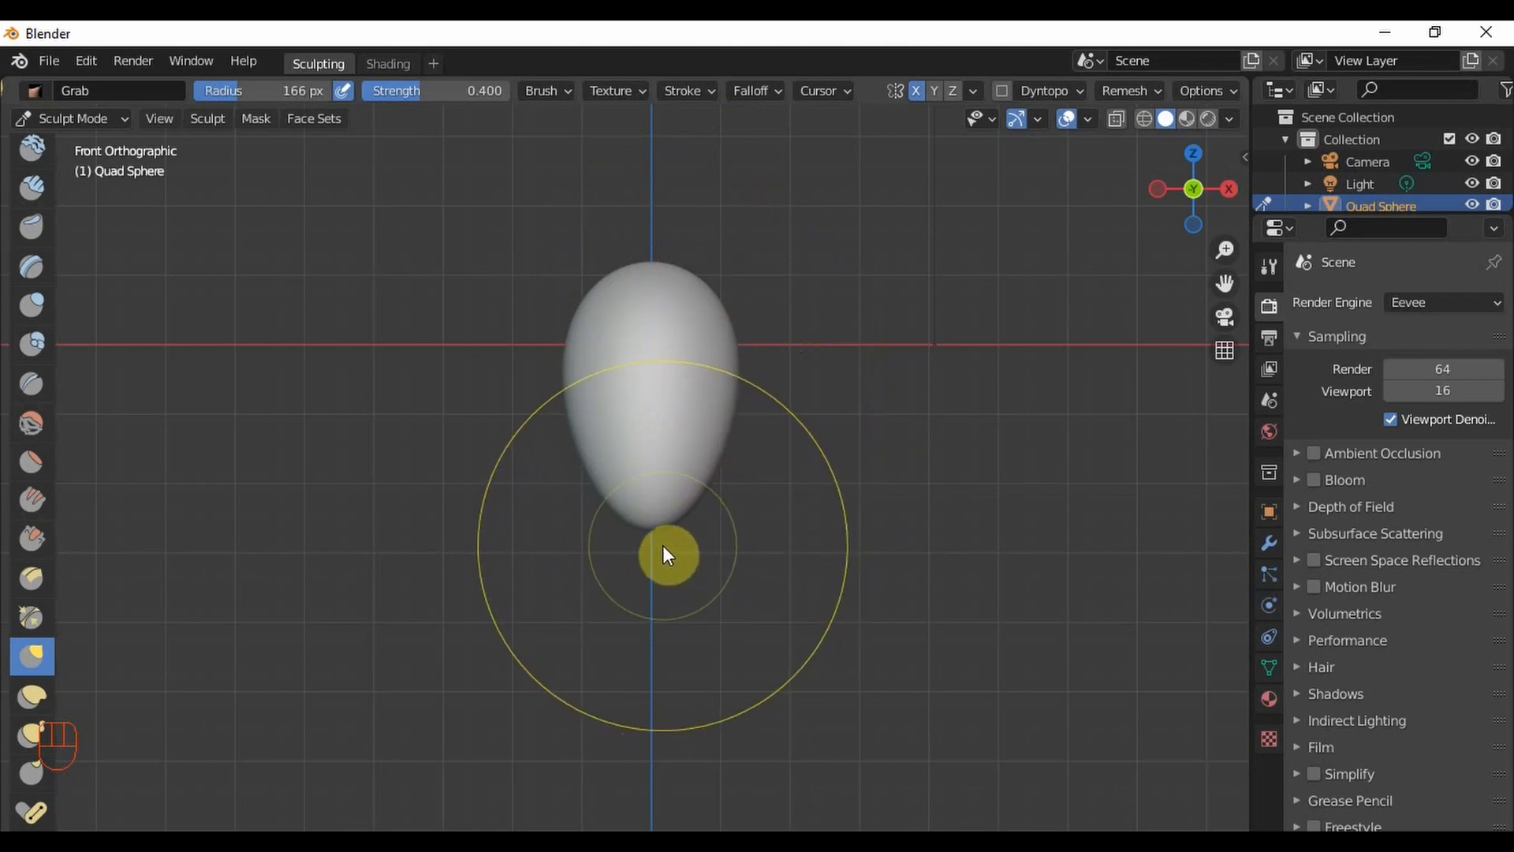
- Check the egg shape from the side, and widen its upper part symmetrically from the front with the Grab brush
{"action": "mouse_move", "coordinate": [683, 534]}
{"action": "middle_mouse_down"}
{"action": "mouse_move", "coordinate": [720, 449]}
{"action": "mouse_move", "coordinate": [517, 446]}
{"action": "middle_mouse_up"}
{"action": "scroll", "coordinate": [683, 465], "scroll_direction": "up", "scroll_amount": 2}
{"action": "scroll", "coordinate": [627, 489], "scroll_direction": "up", "scroll_amount": 1}
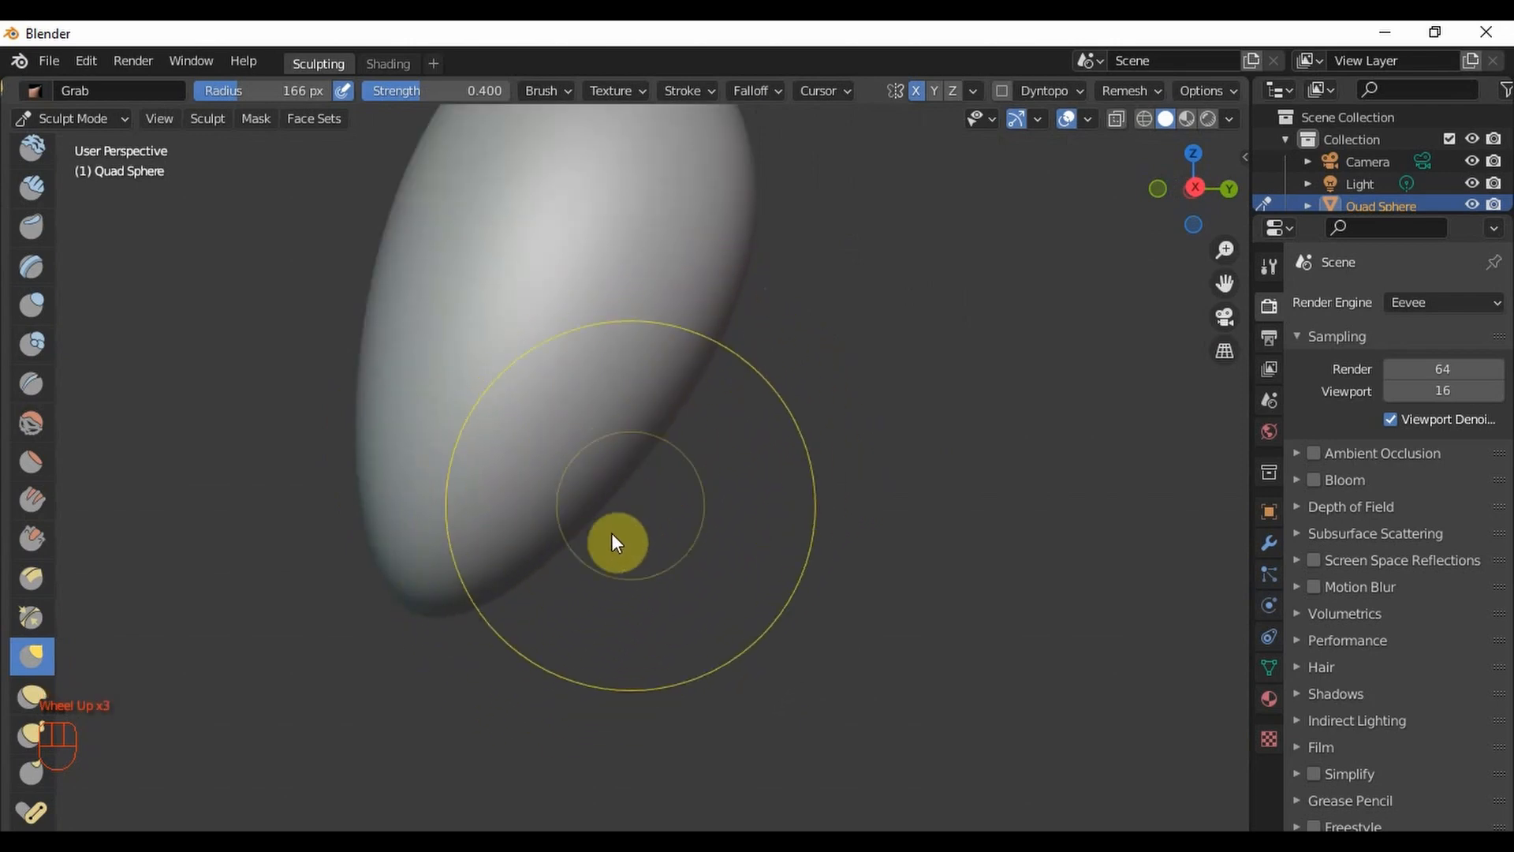
{"action": "scroll", "coordinate": [504, 541], "scroll_direction": "down", "scroll_amount": 2}
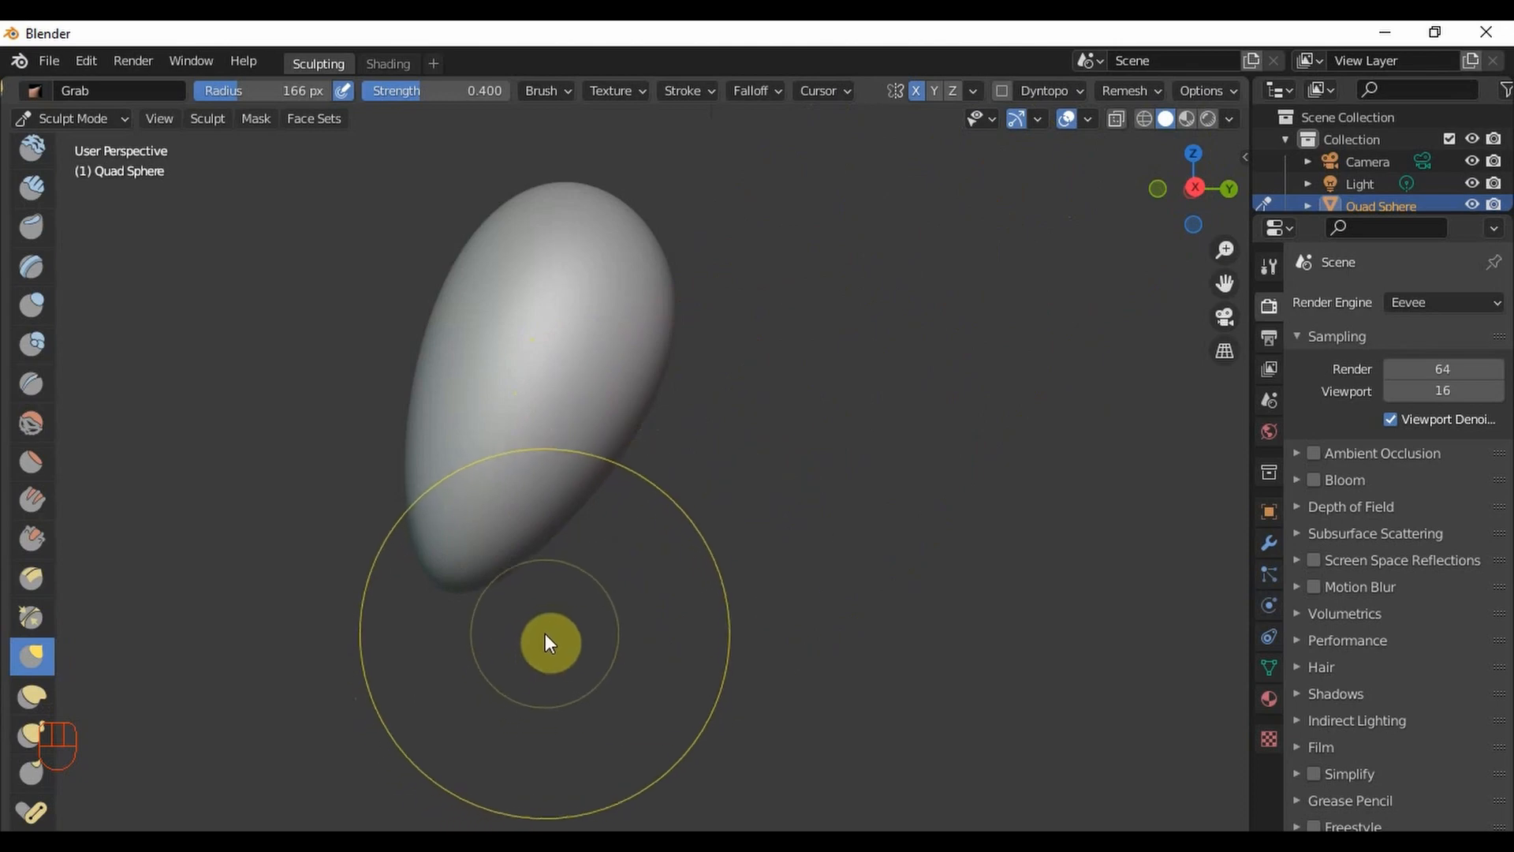
{"action": "key", "text": "KP_1"}
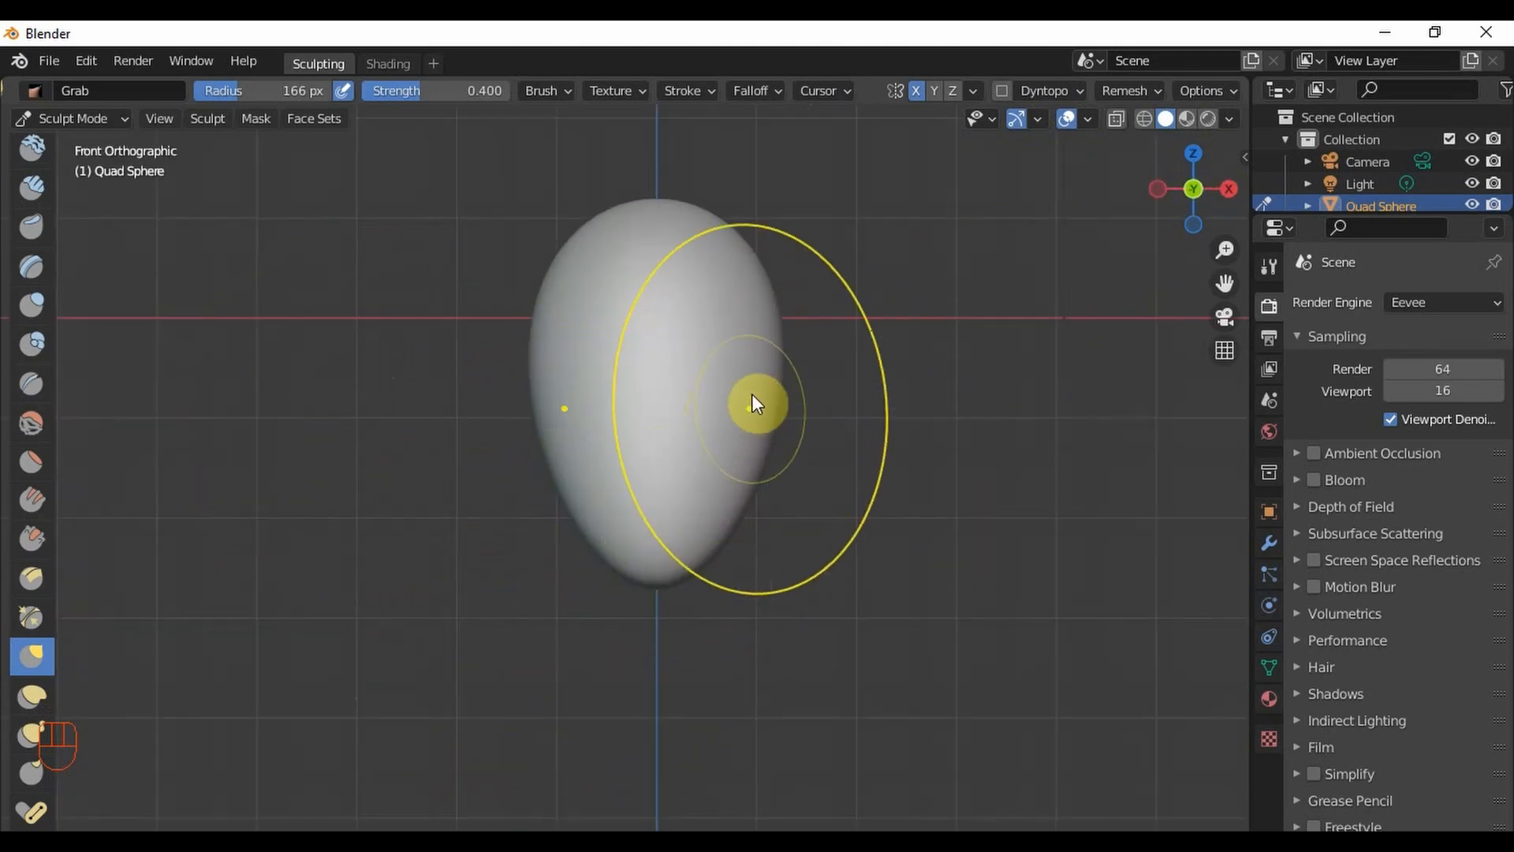
{"action": "scroll", "coordinate": [745, 325], "scroll_direction": "down", "scroll_amount": 3}
{"action": "scroll", "coordinate": [735, 272], "scroll_direction": "up", "scroll_amount": 2}
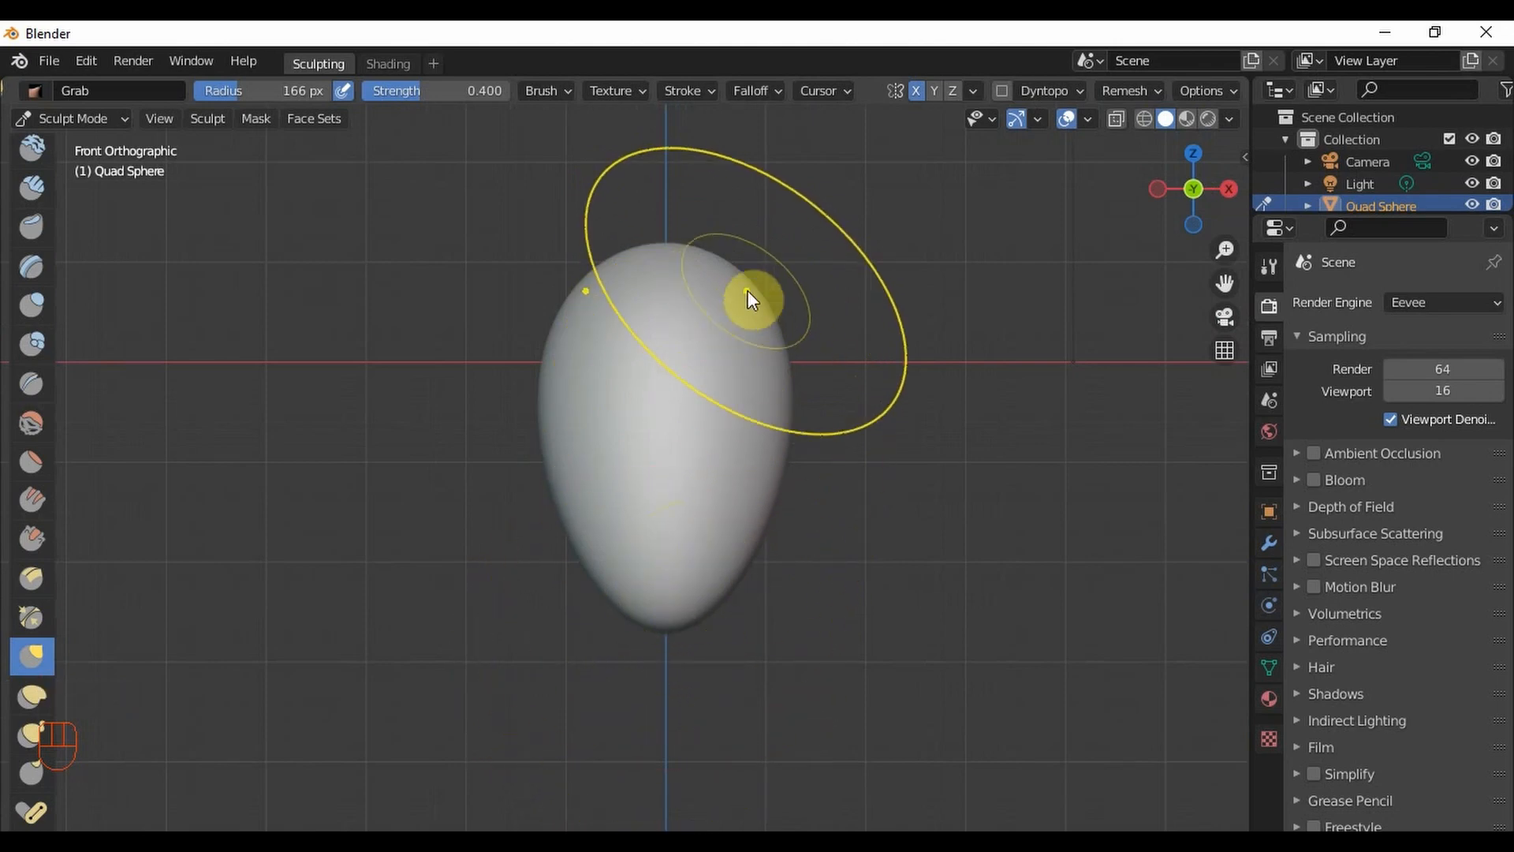
{"action": "mouse_move", "coordinate": [749, 285]}
{"action": "left_mouse_down"}
{"action": "mouse_move", "coordinate": [825, 263]}
{"action": "mouse_move", "coordinate": [812, 256]}
{"action": "left_mouse_up"}
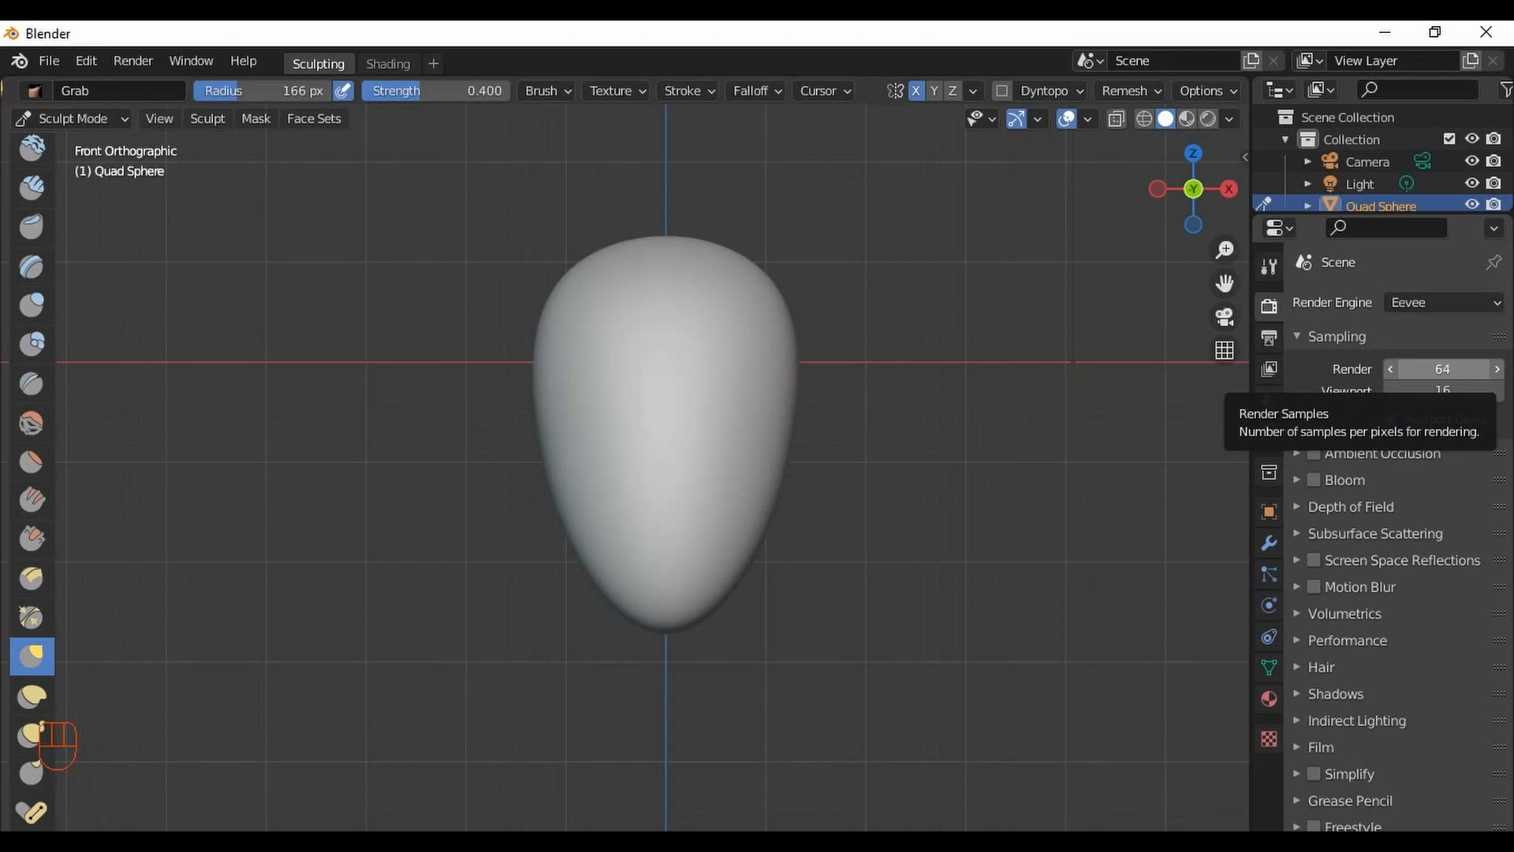
- Set the Grab brush radius to 157 px
{"action": "scroll", "coordinate": [718, 321], "scroll_direction": "up", "scroll_amount": 2, "text": "ctrl"}
{"action": "scroll", "coordinate": [711, 336], "scroll_direction": "down", "scroll_amount": 7, "text": "ctrl"}
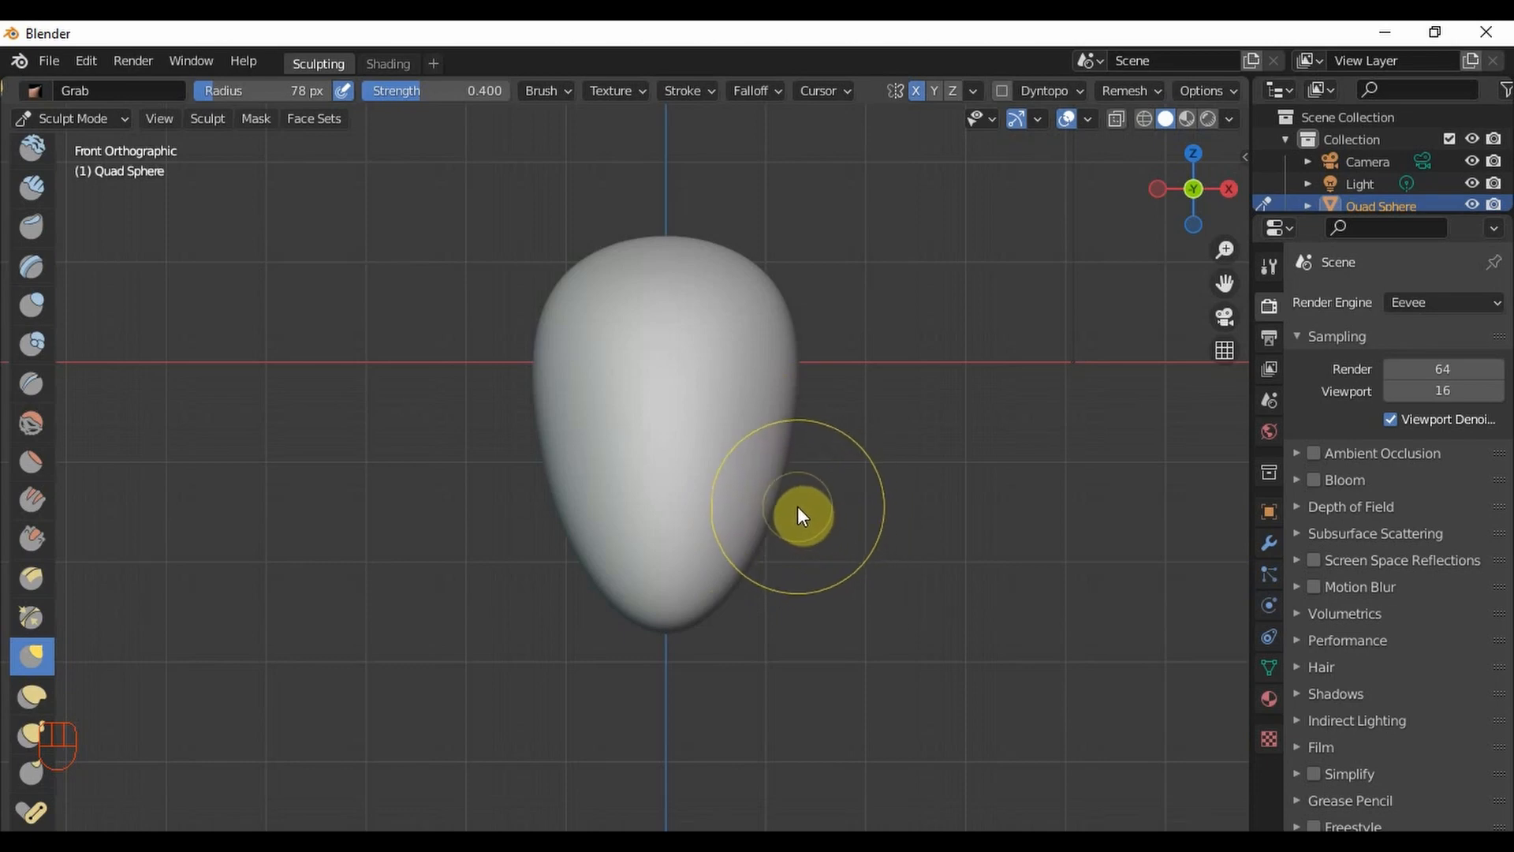
{"action": "key", "text": "bracketright"}
{"action": "key", "text": "bracketright"}
{"action": "key", "text": "bracketright"}
{"action": "key", "text": "bracketright"}
{"action": "key", "text": "bracketright"}
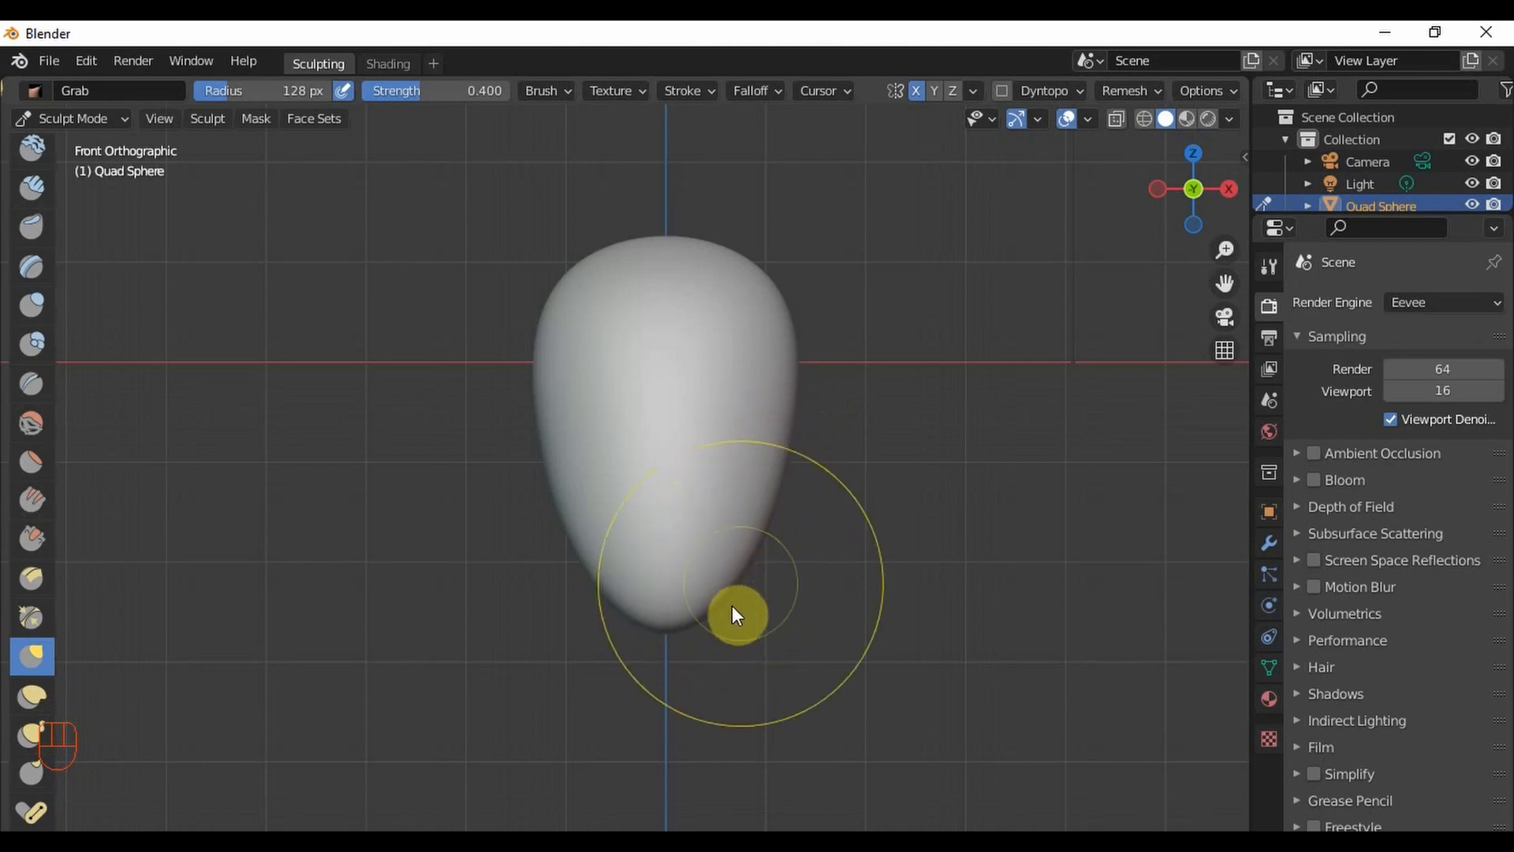
{"action": "scroll", "coordinate": [706, 617], "scroll_direction": "up", "scroll_amount": 2}
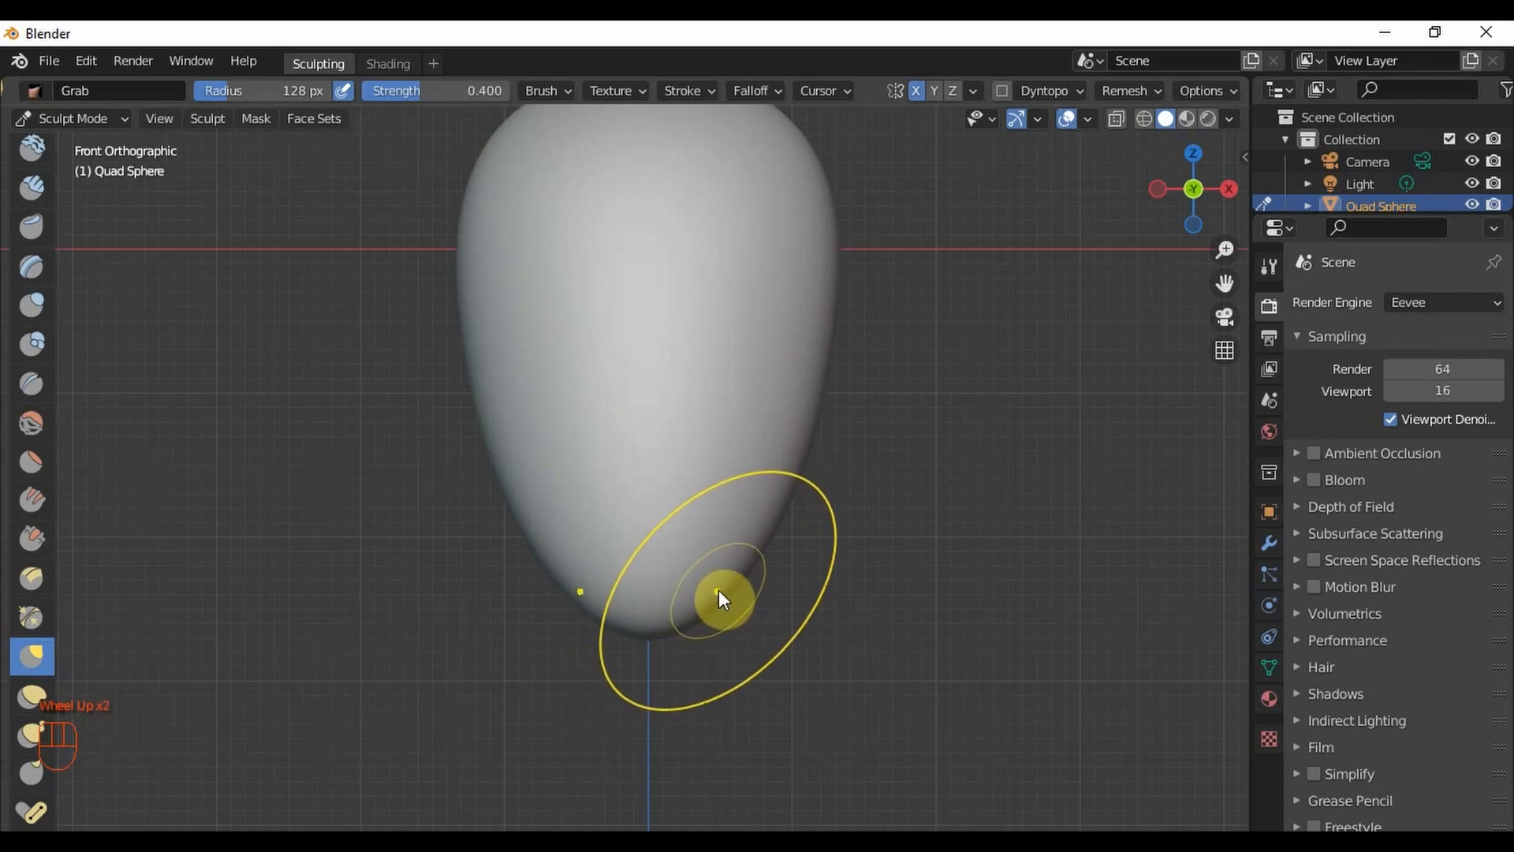
{"action": "key", "text": "bracketright"}
{"action": "key", "text": "bracketright"}
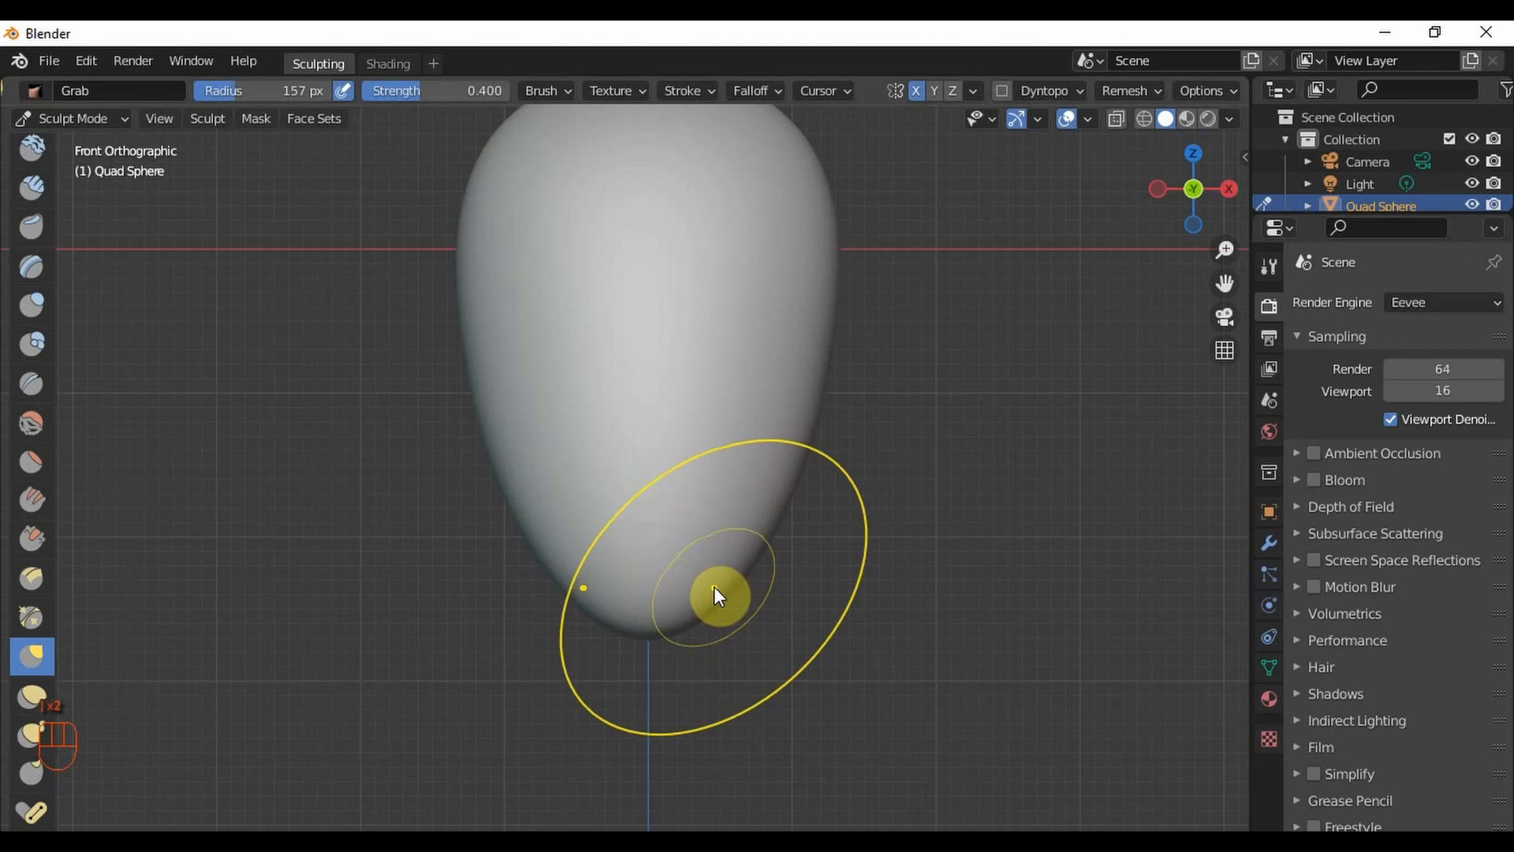
- Pull the sides of the head's lower half outward symmetrically with the Grab brush to form a wider jaw
{"action": "scroll", "coordinate": [707, 597], "scroll_direction": "down", "scroll_amount": 2}
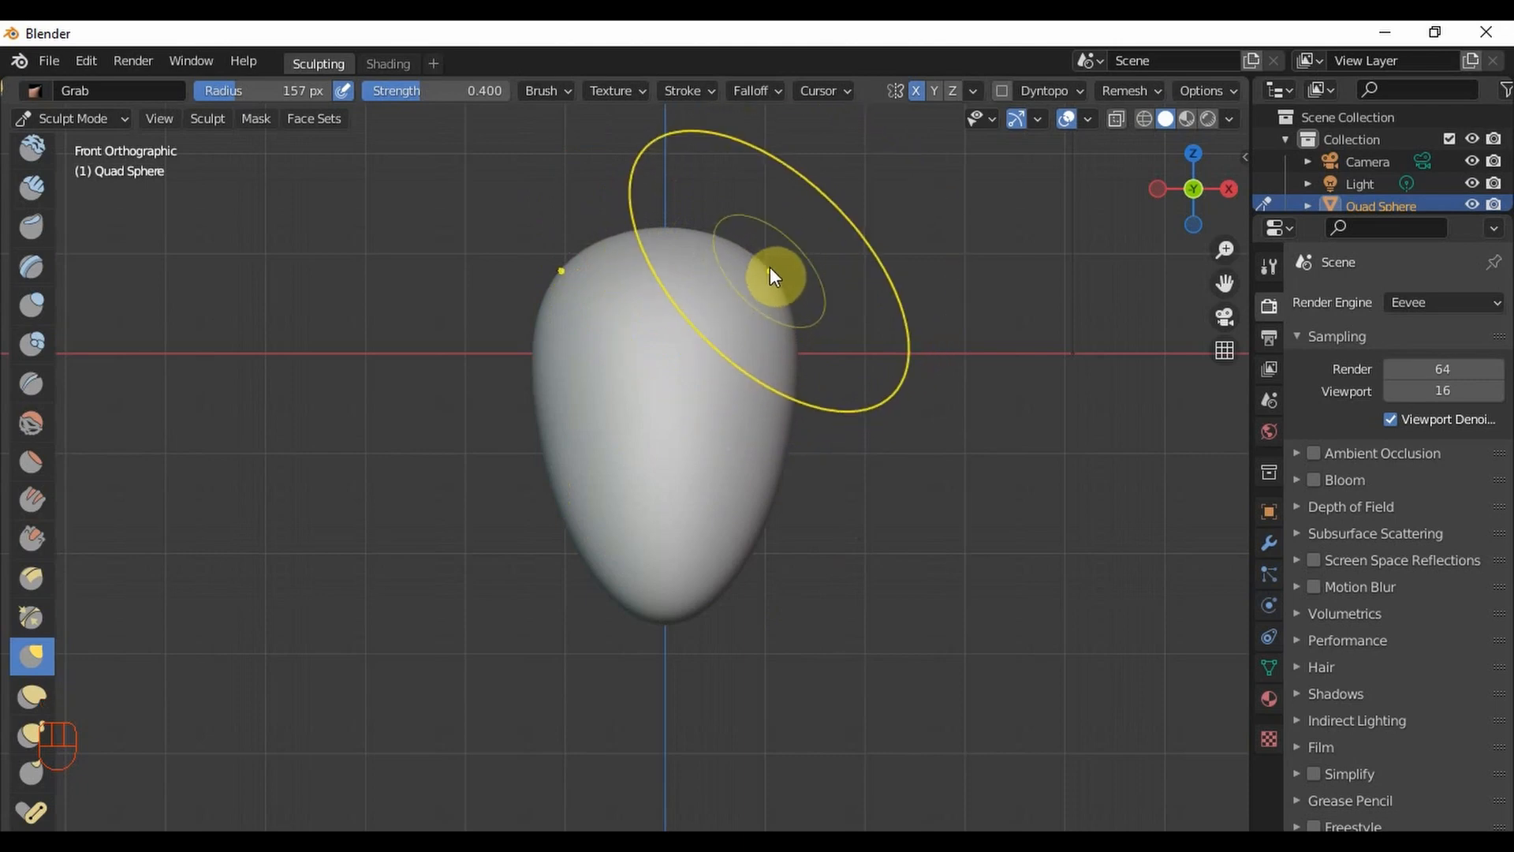
{"action": "scroll", "coordinate": [753, 495], "scroll_direction": "up", "scroll_amount": 2}
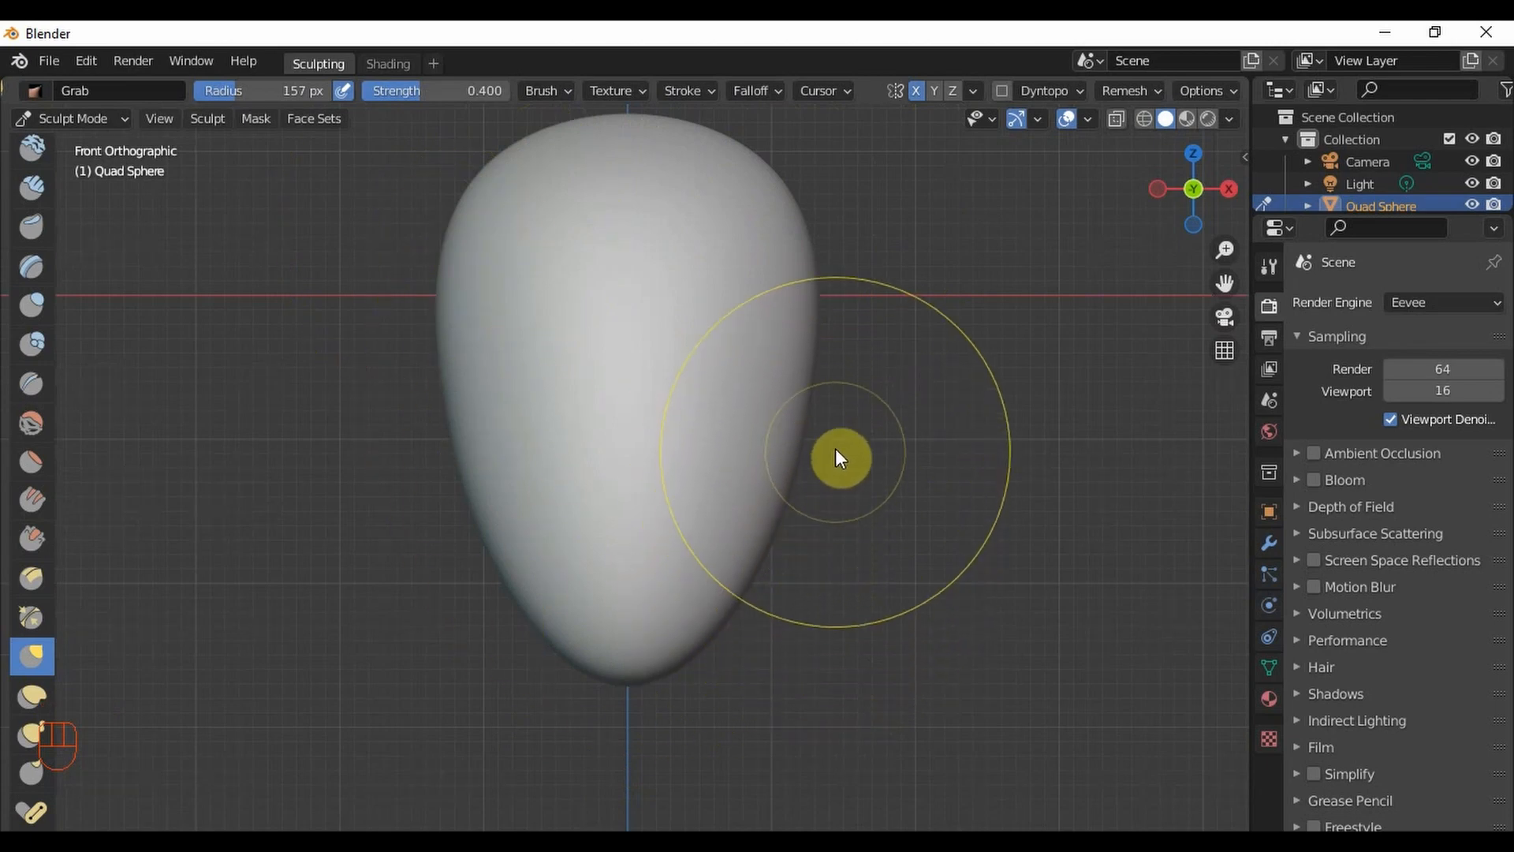
{"action": "scroll", "coordinate": [788, 509], "scroll_direction": "down", "scroll_amount": 1}
{"action": "scroll", "coordinate": [788, 502], "scroll_direction": "up", "scroll_amount": 1}
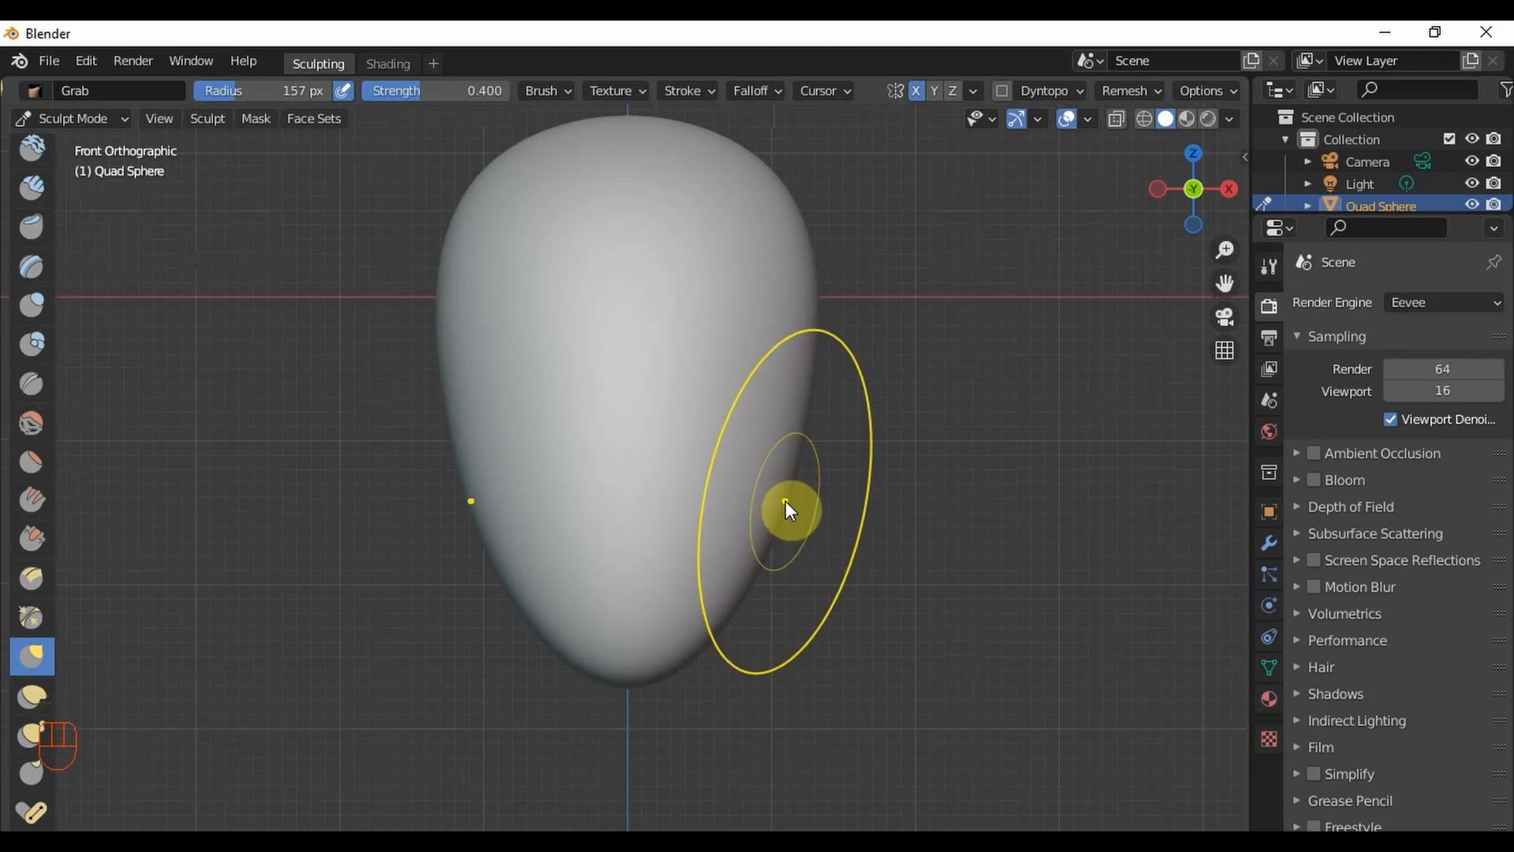
{"action": "left_click_drag", "start_coordinate": [785, 504], "coordinate": [776, 520]}
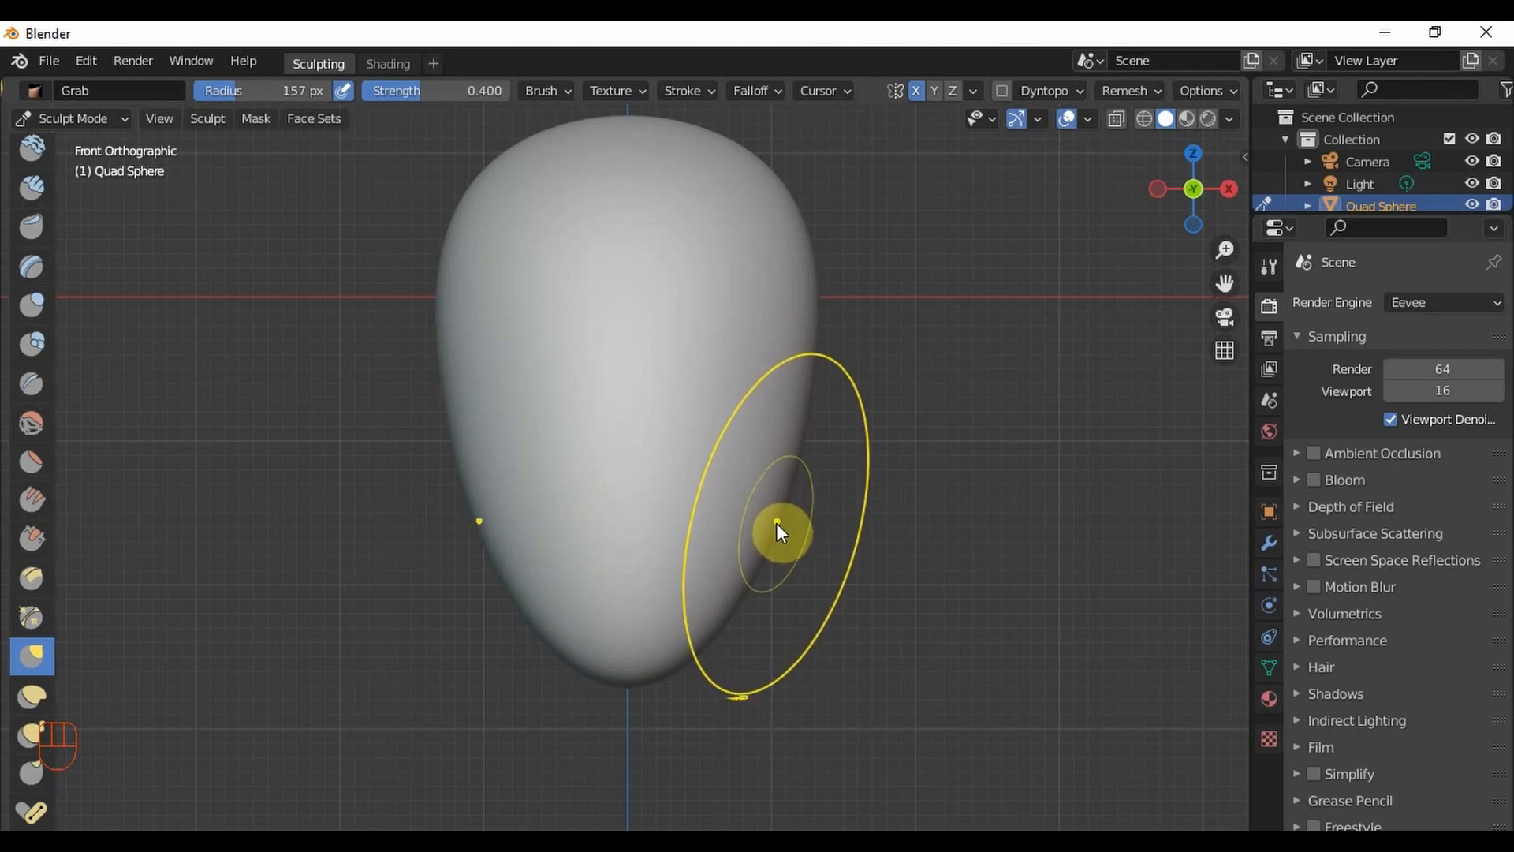
{"action": "left_click_drag", "start_coordinate": [778, 531], "coordinate": [774, 536]}
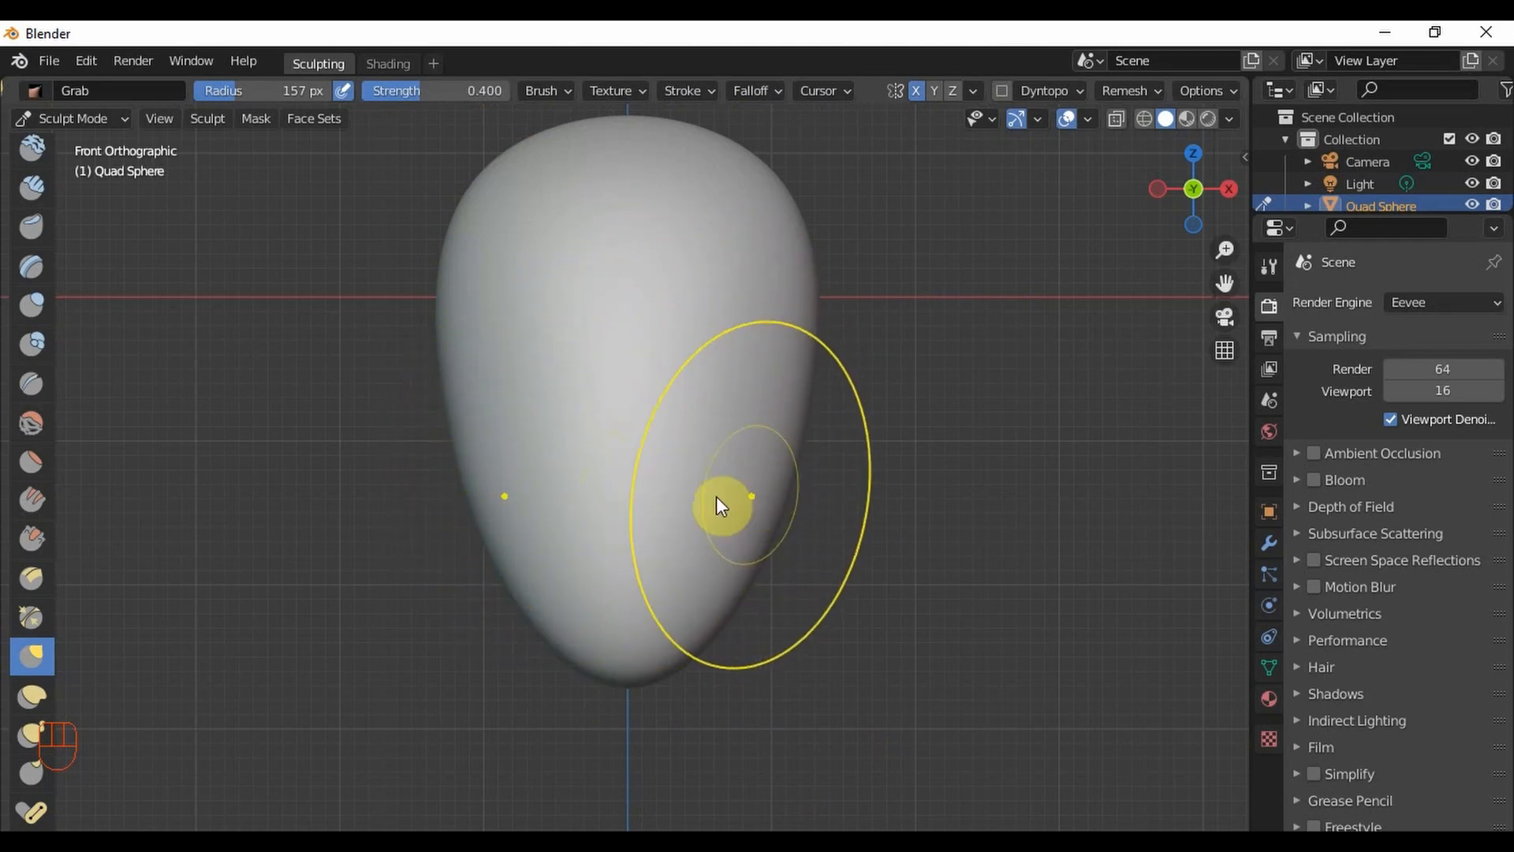
{"action": "mouse_move", "coordinate": [596, 503]}
{"action": "left_mouse_down"}
{"action": "mouse_move", "coordinate": [735, 494]}
{"action": "mouse_move", "coordinate": [623, 495]}
{"action": "left_mouse_up"}
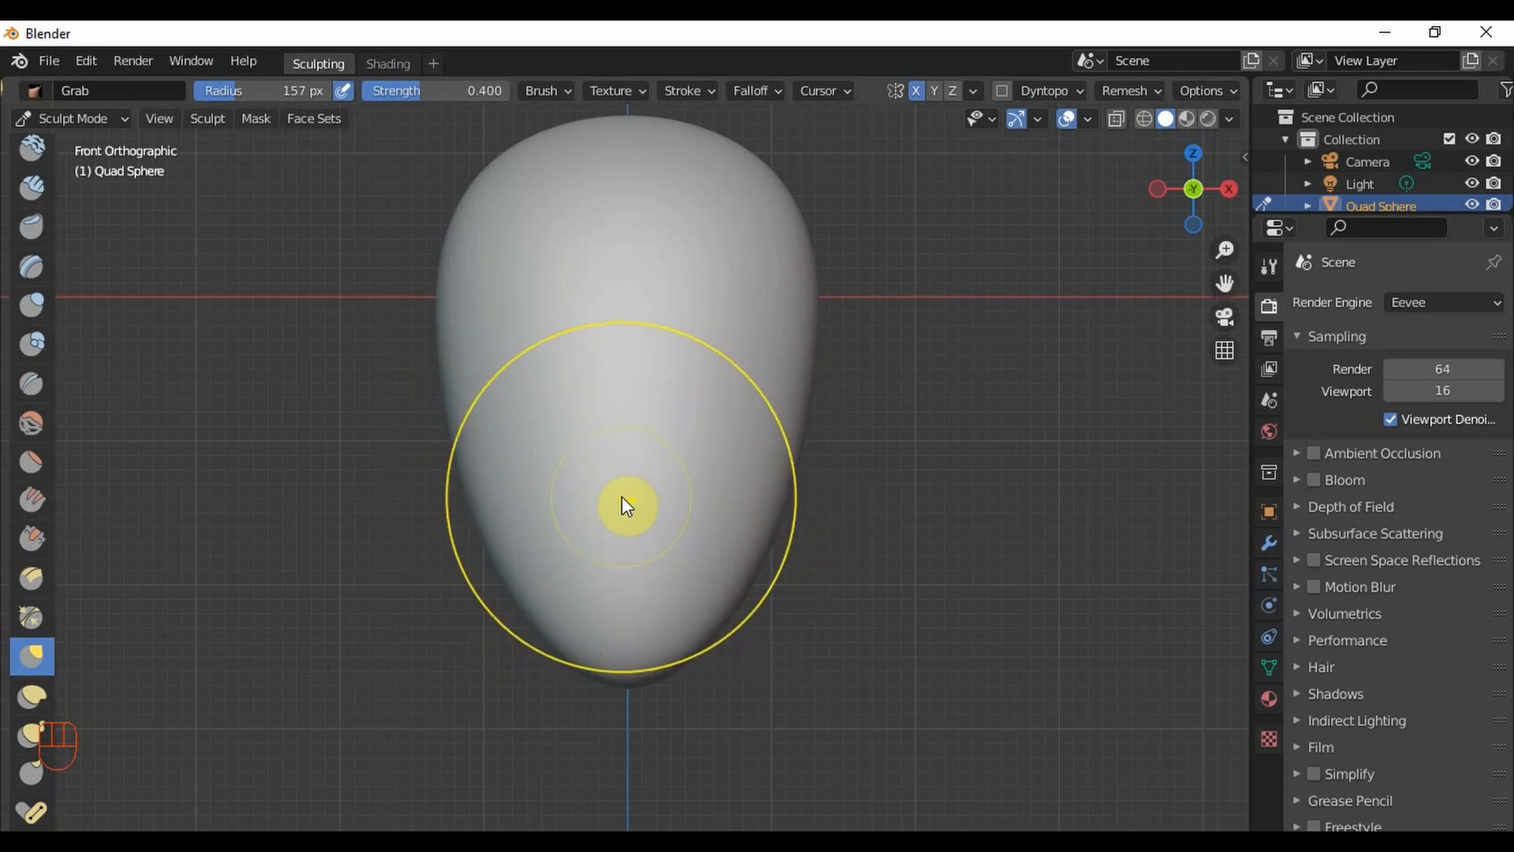
{"action": "mouse_move", "coordinate": [624, 564]}
{"action": "left_mouse_down"}
{"action": "mouse_move", "coordinate": [693, 659]}
{"action": "mouse_move", "coordinate": [635, 575]}
{"action": "mouse_move", "coordinate": [699, 541]}
{"action": "mouse_move", "coordinate": [599, 551]}
{"action": "mouse_move", "coordinate": [640, 552]}
{"action": "left_mouse_up"}
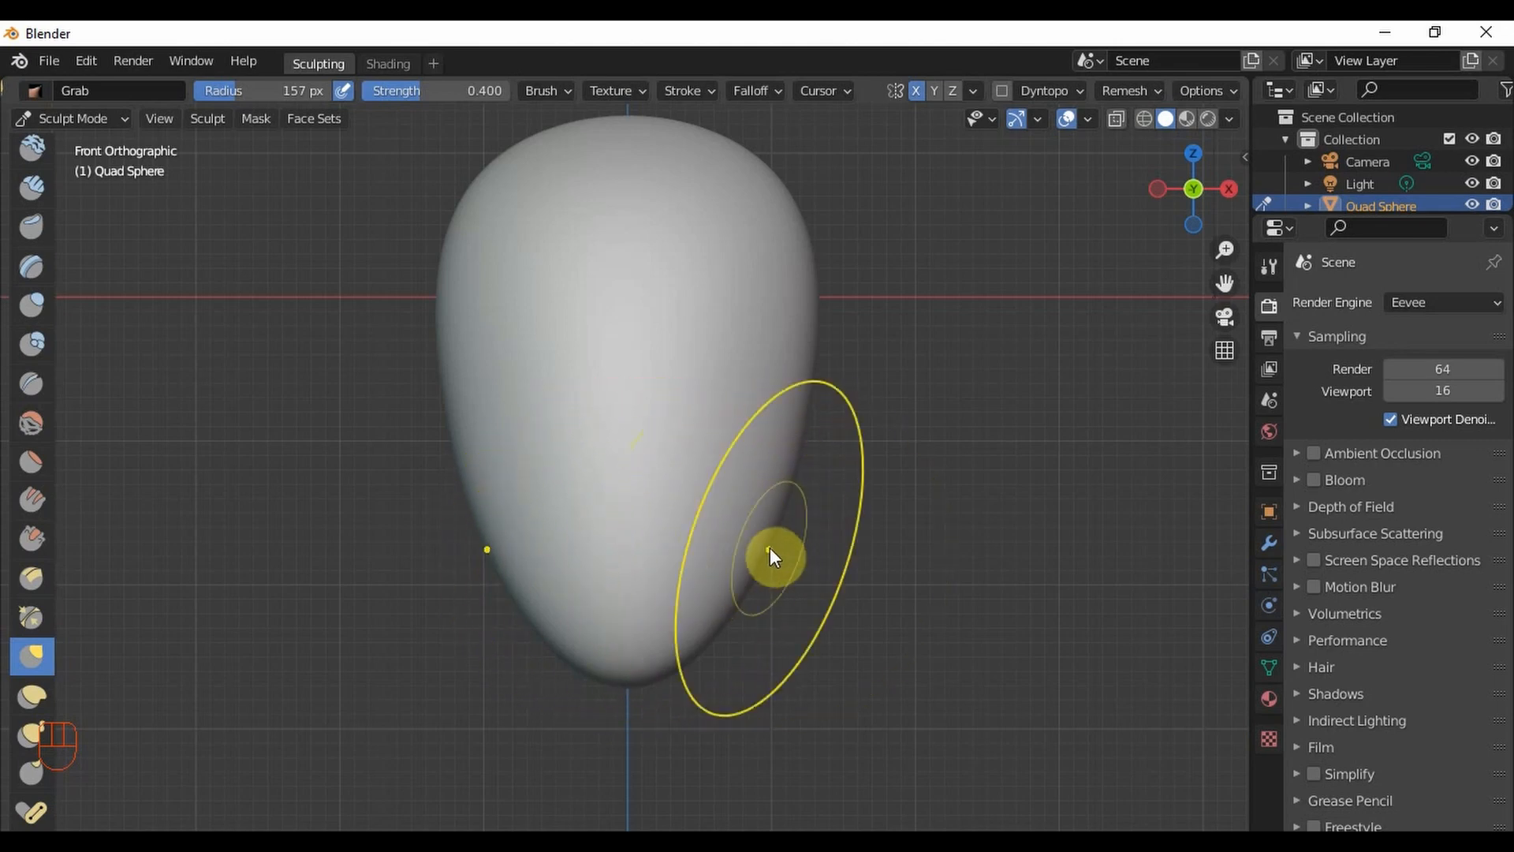
{"action": "left_click_drag", "start_coordinate": [769, 552], "coordinate": [839, 552]}
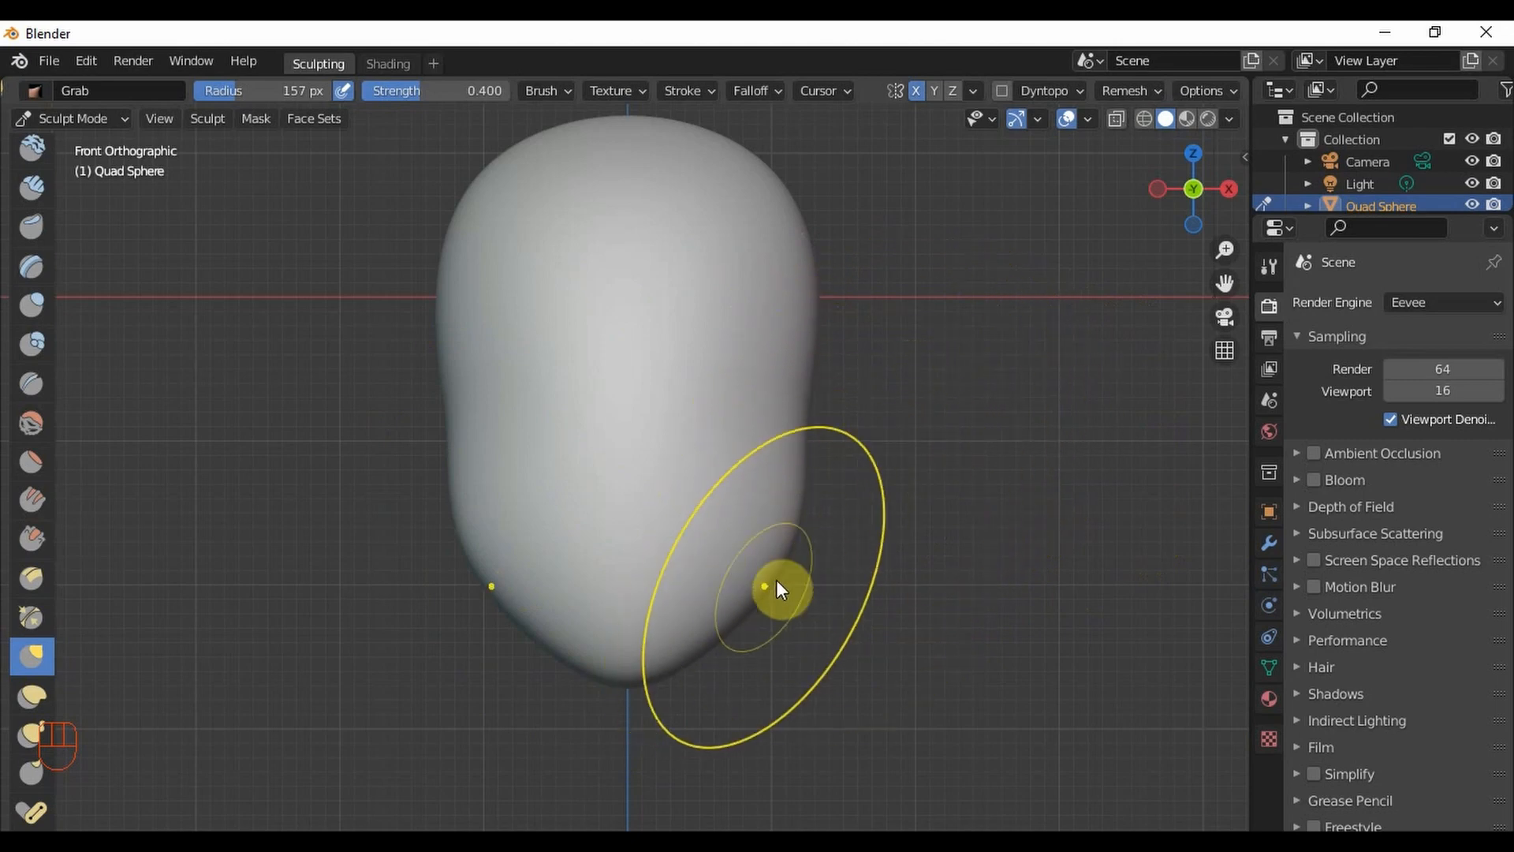
- Examine the head shape from the front, right, left and back views
{"action": "scroll", "coordinate": [821, 418], "scroll_direction": "down", "scroll_amount": 4}
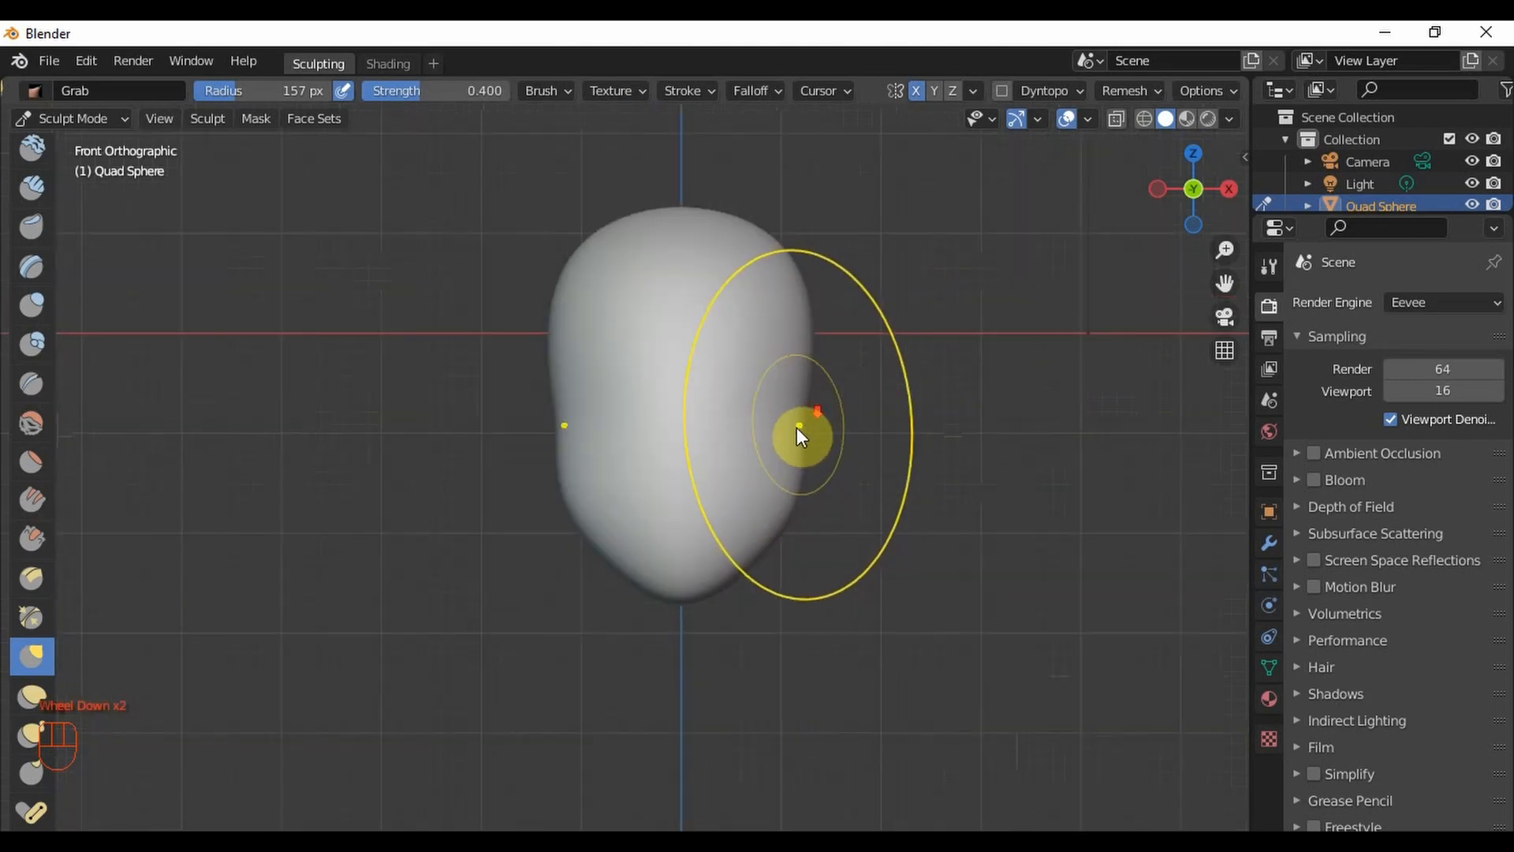
{"action": "scroll", "coordinate": [789, 442], "scroll_direction": "up", "scroll_amount": 2}
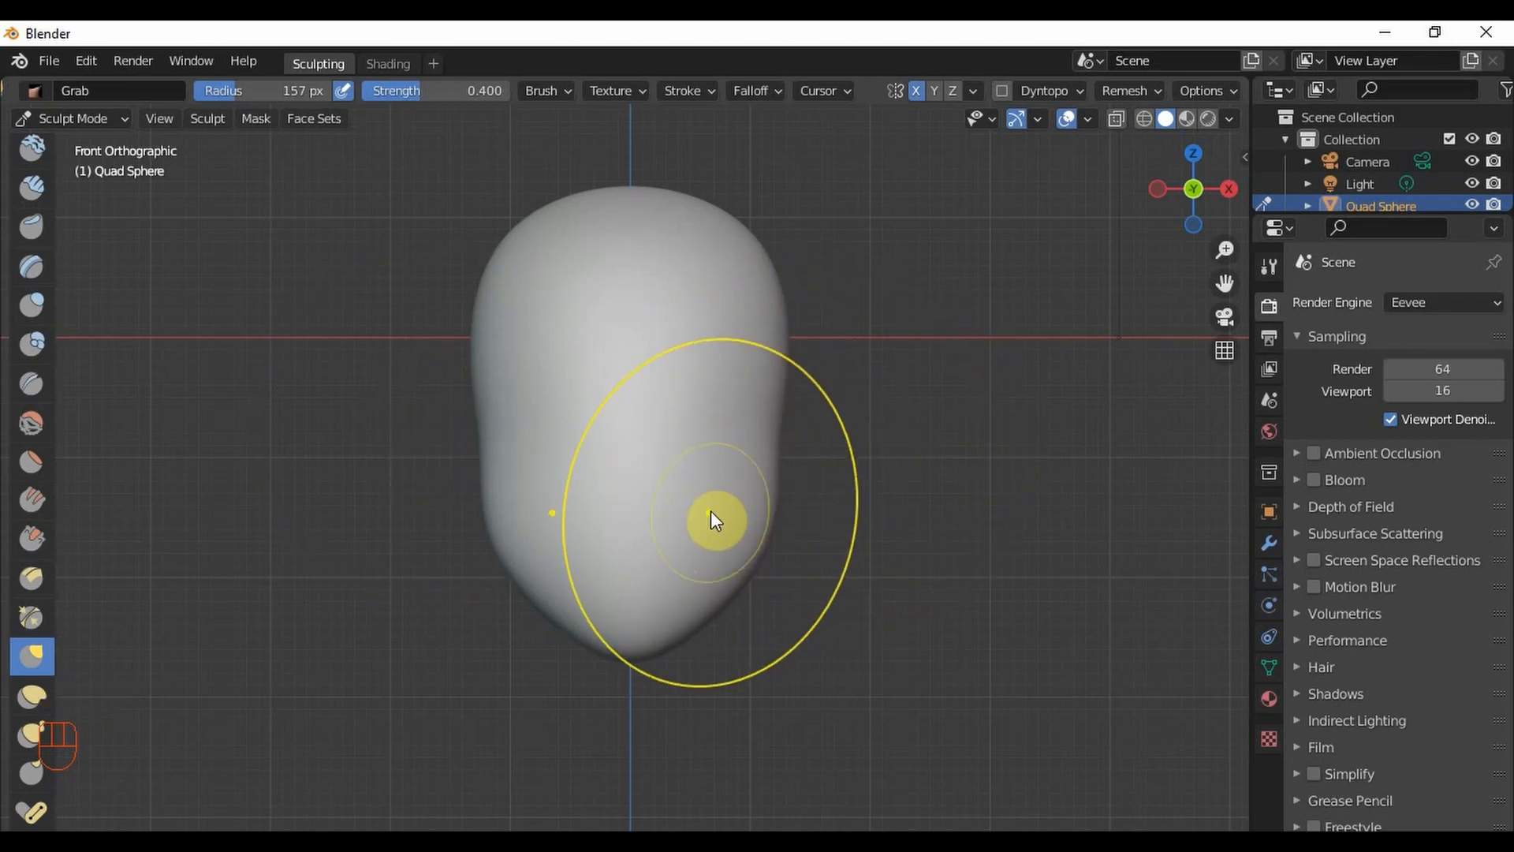
{"action": "mouse_move", "coordinate": [845, 429]}
{"action": "middle_mouse_down"}
{"action": "mouse_move", "coordinate": [586, 430]}
{"action": "mouse_move", "coordinate": [602, 426]}
{"action": "middle_mouse_up"}
{"action": "middle_click_drag", "start_coordinate": [602, 426], "coordinate": [602, 442]}
{"action": "key", "text": "grave"}
{"action": "left_click", "coordinate": [793, 445]}
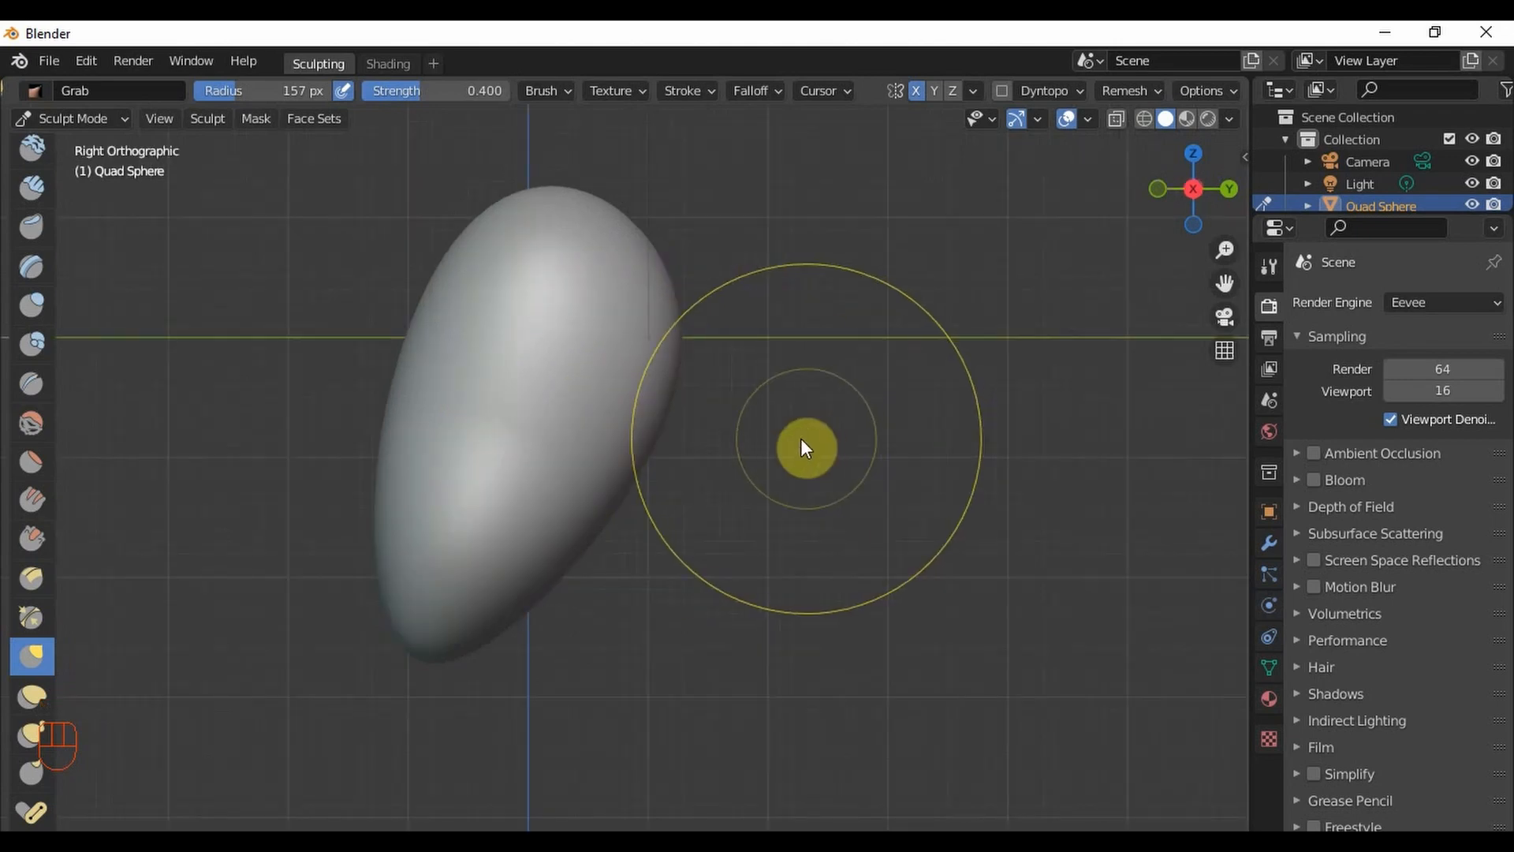
{"action": "scroll", "coordinate": [662, 433], "scroll_direction": "down", "scroll_amount": 3}
{"action": "middle_click_drag", "start_coordinate": [668, 424], "coordinate": [628, 444], "text": "shift"}
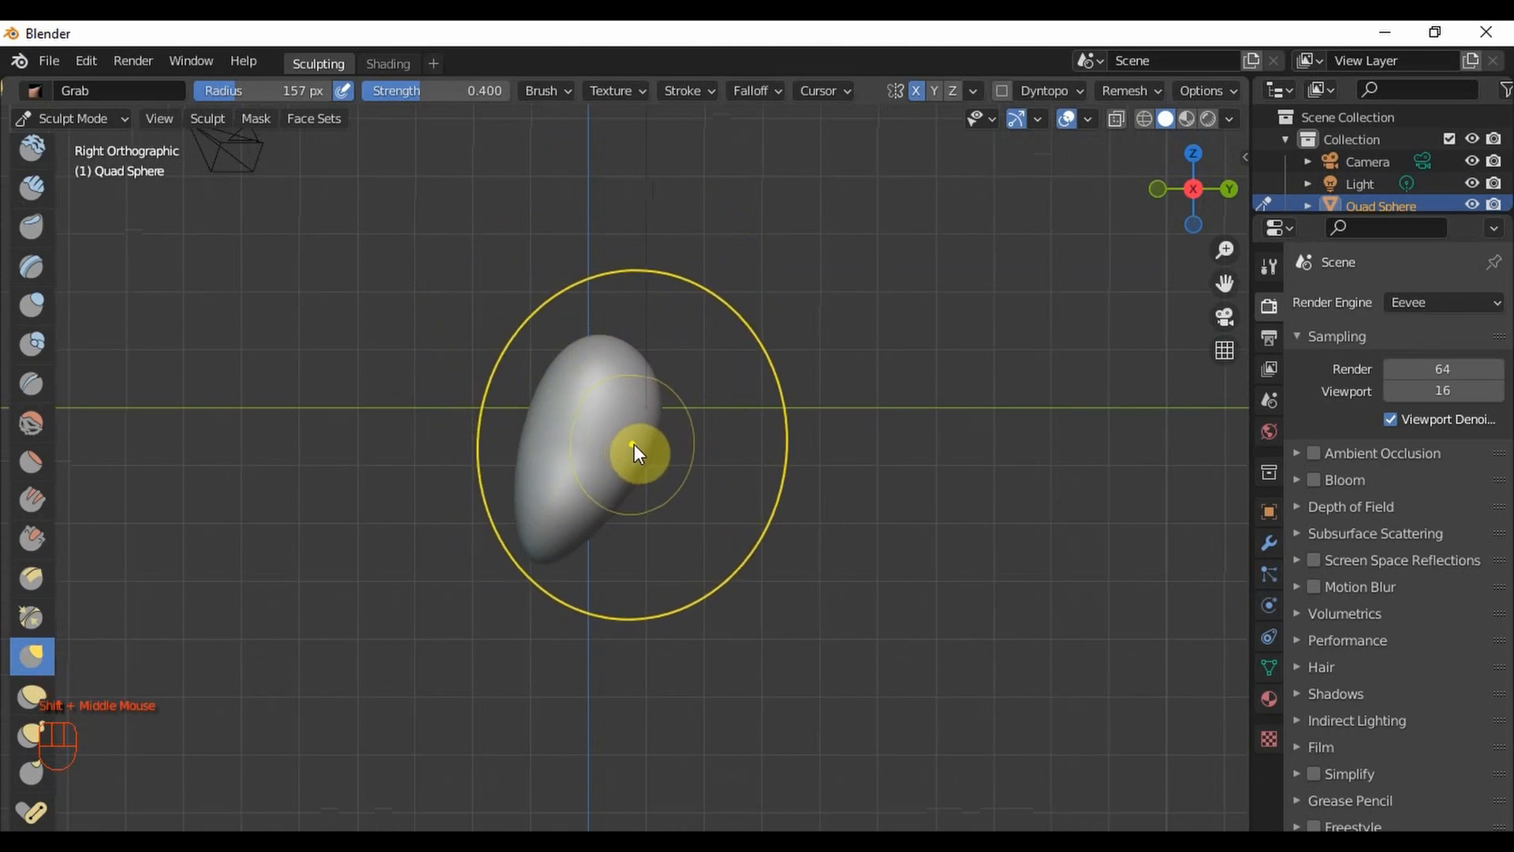
{"action": "left_click", "coordinate": [1159, 191]}
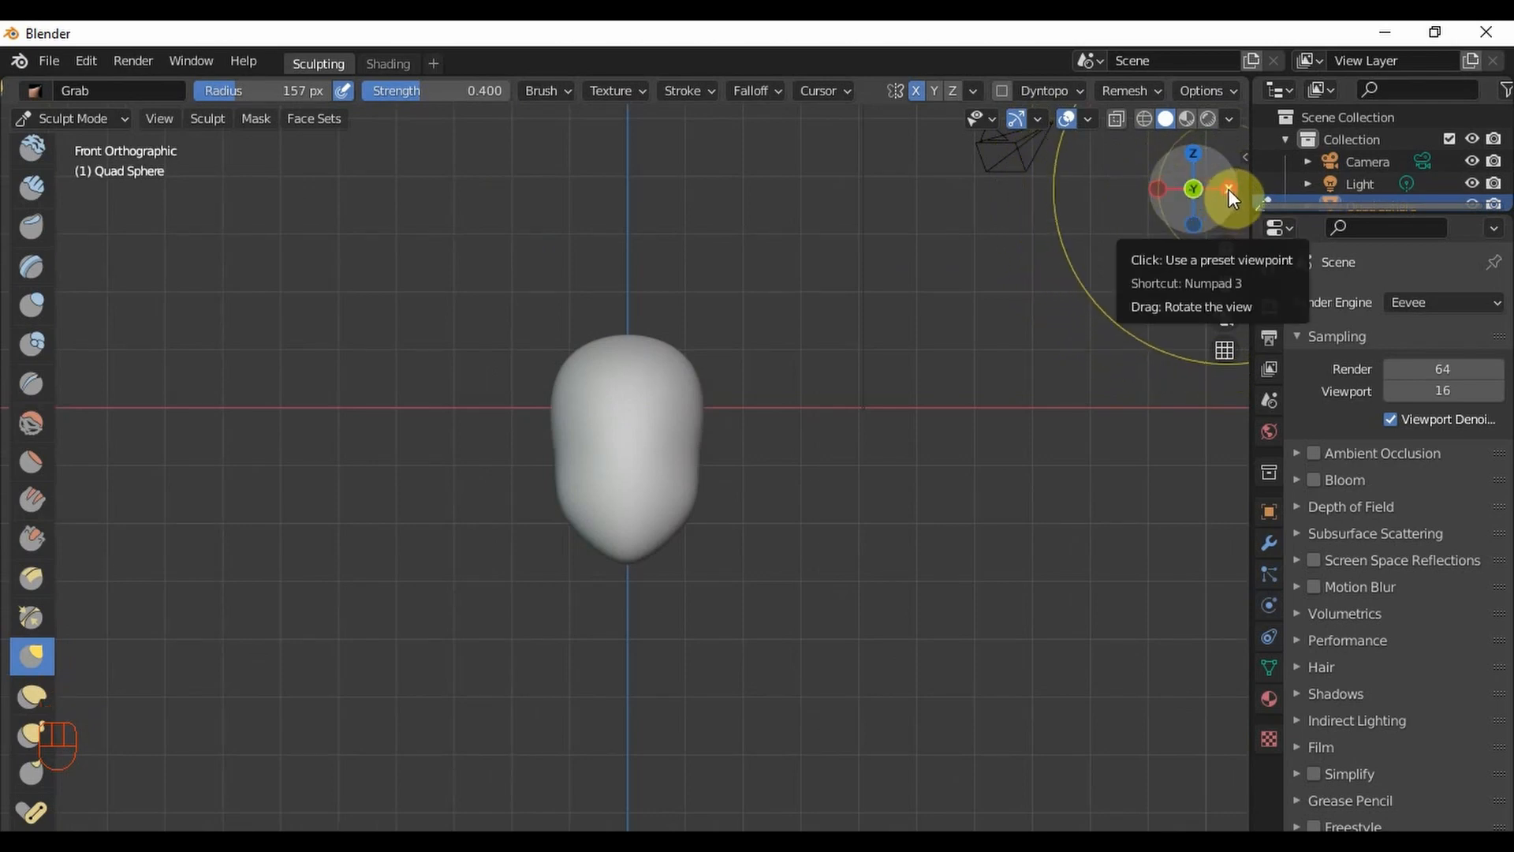
{"action": "left_click", "coordinate": [1229, 189]}
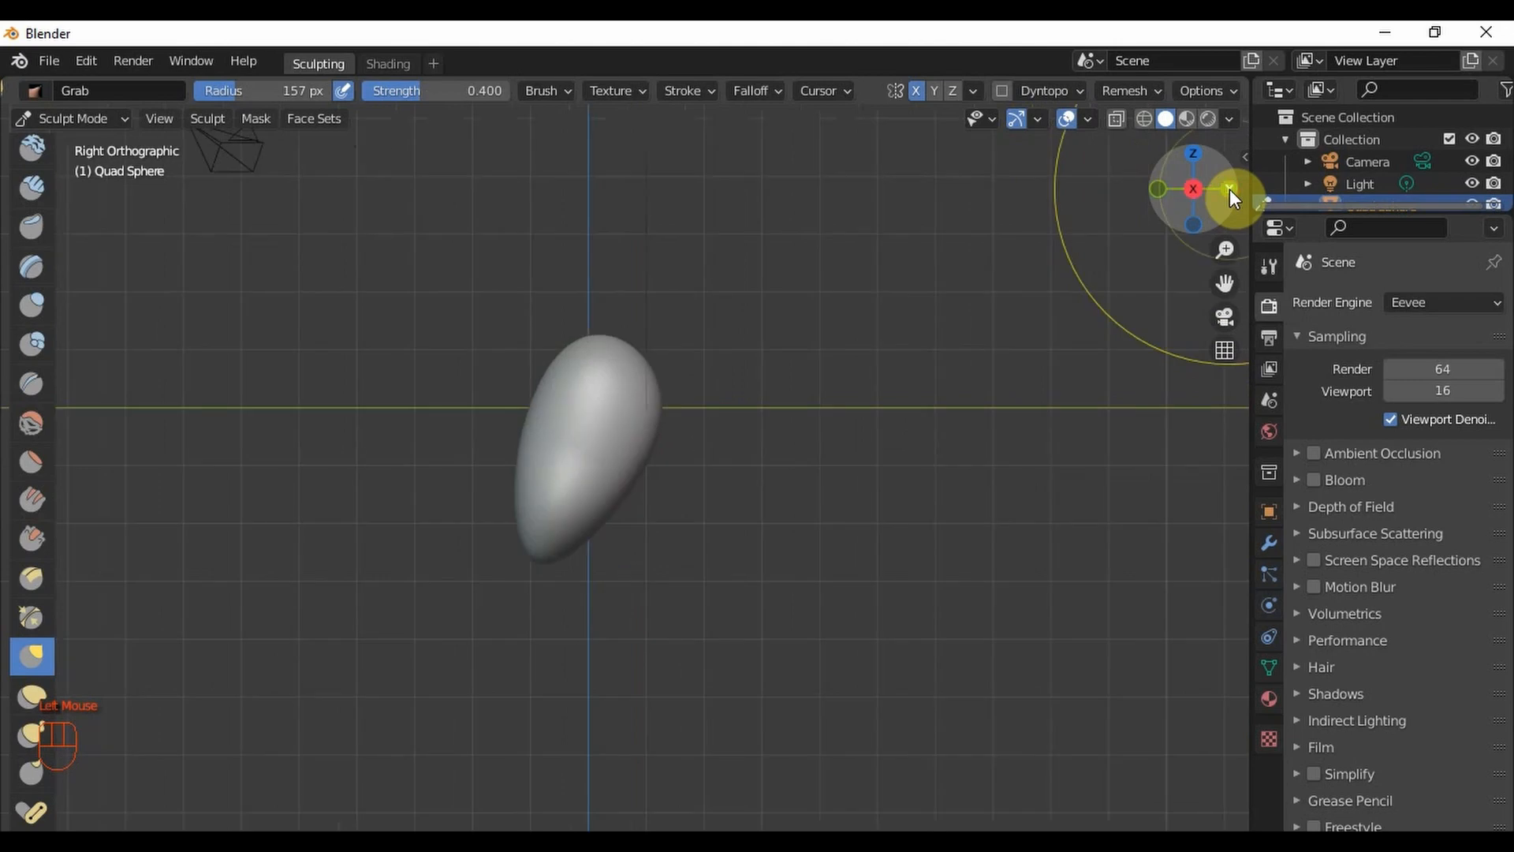
{"action": "left_click", "coordinate": [1194, 190]}
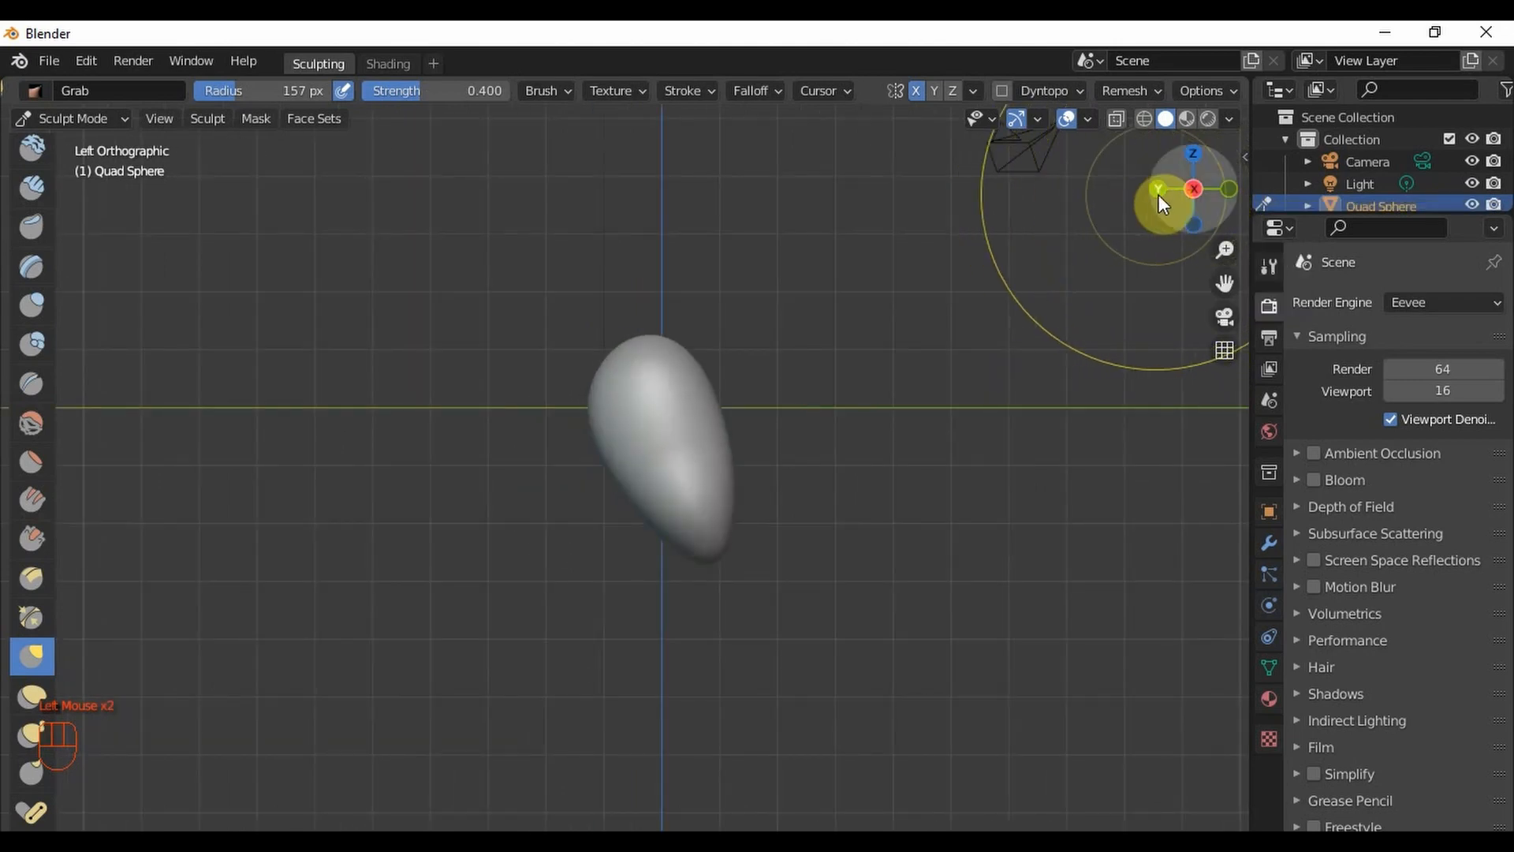
{"action": "left_click", "coordinate": [1159, 193]}
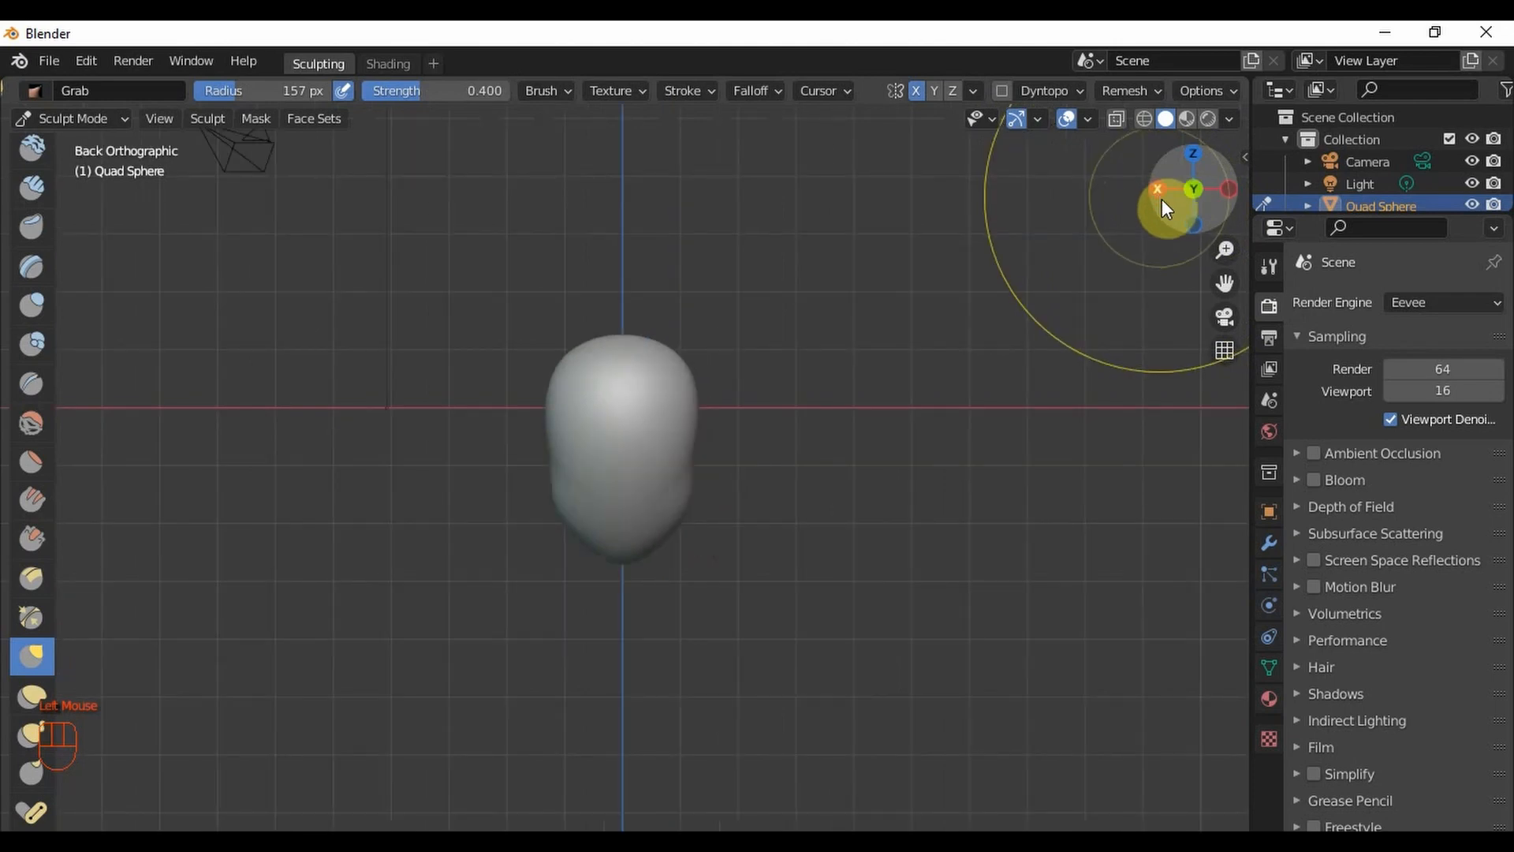
{"action": "left_click", "coordinate": [1236, 191]}
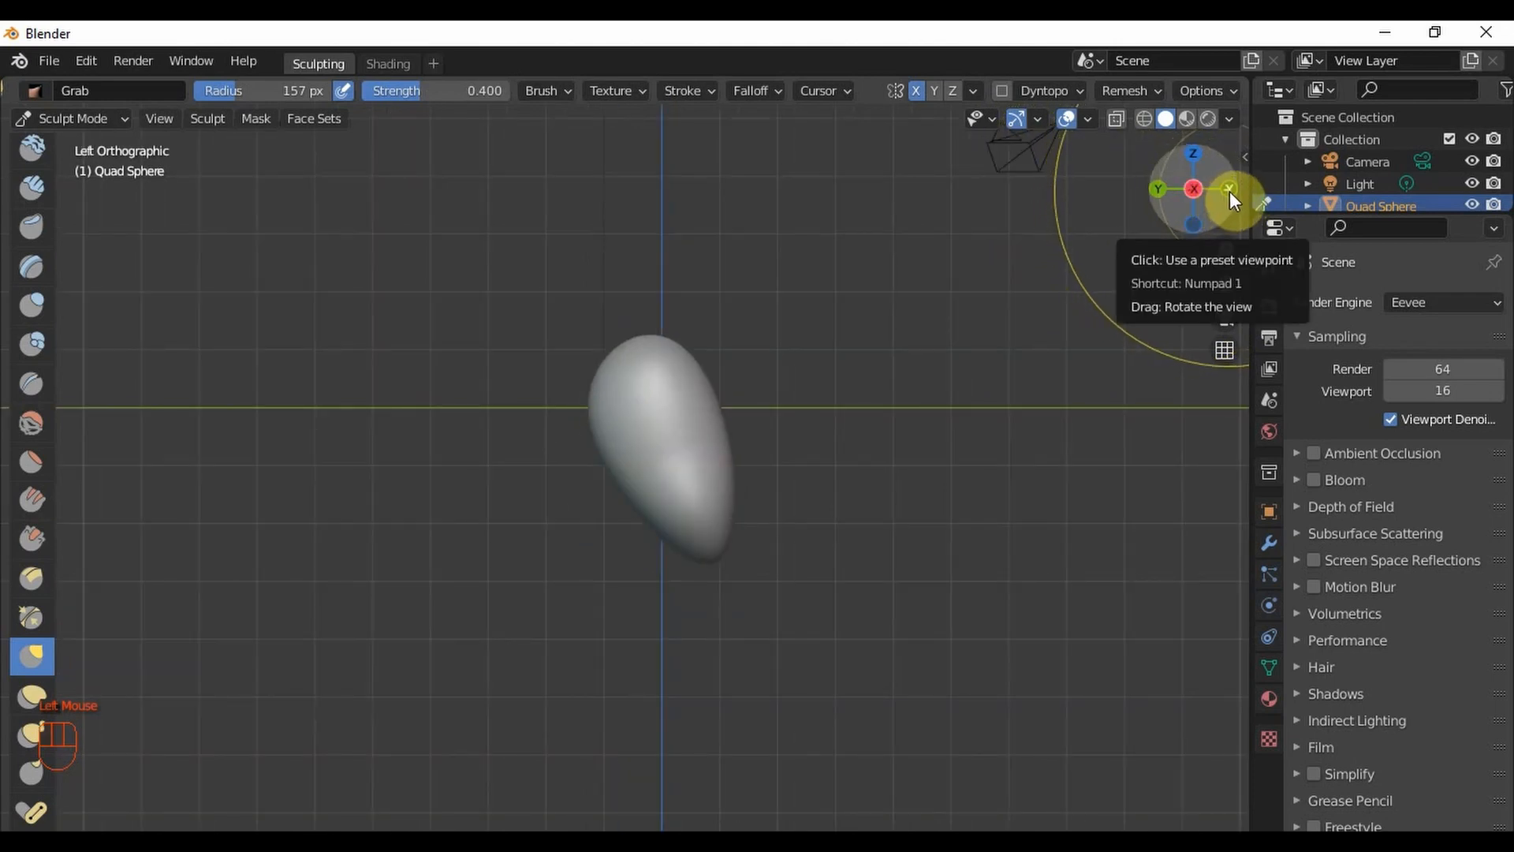
{"action": "left_click", "coordinate": [1229, 190]}
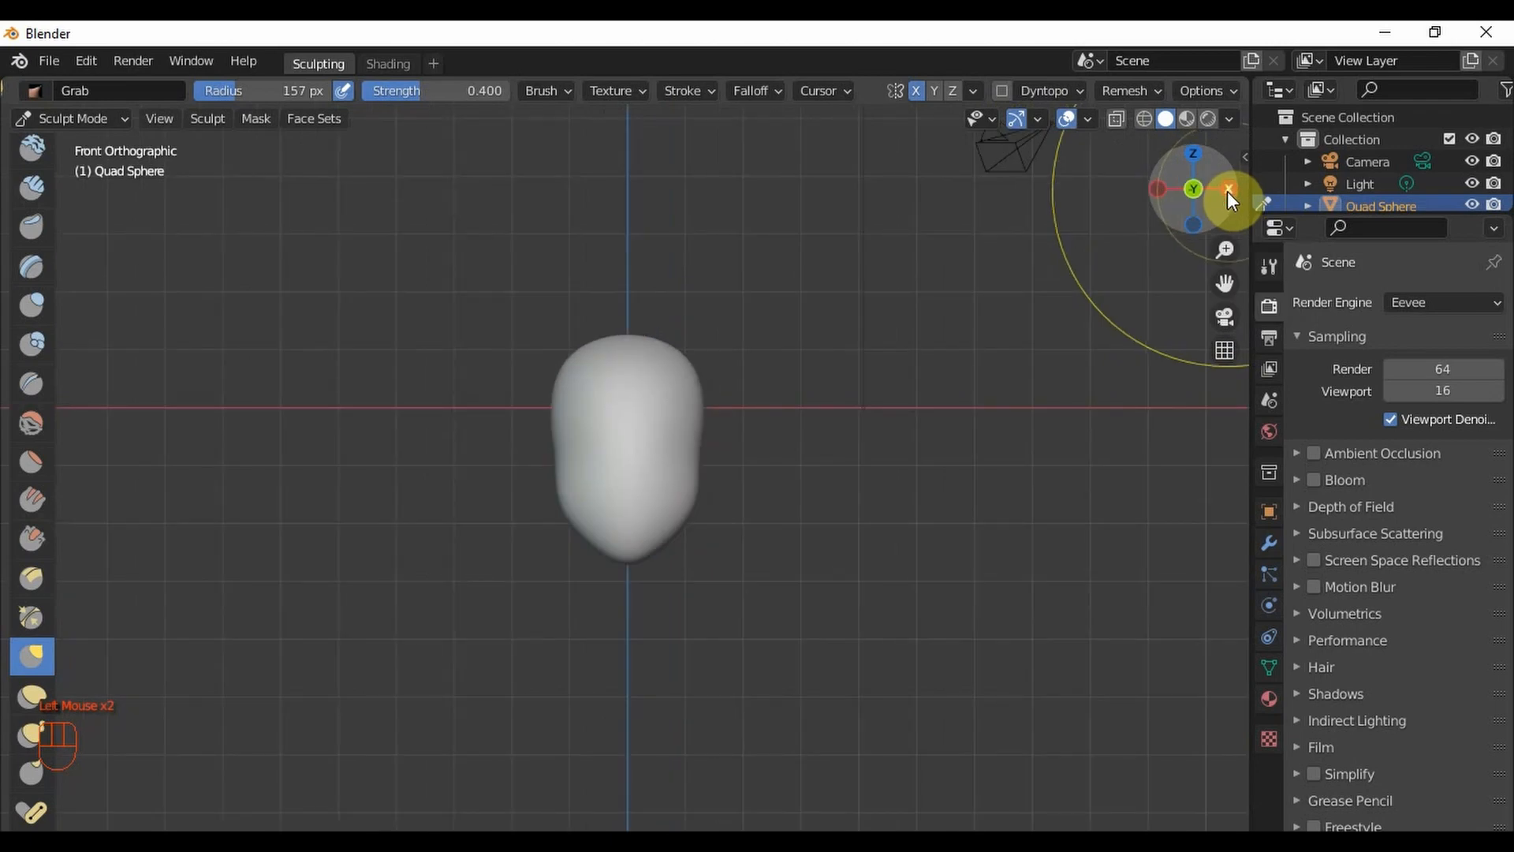
- From the right side view, pull the upper front of the head forward with the Grab brush to form the forehead
{"action": "left_click", "coordinate": [1227, 191]}
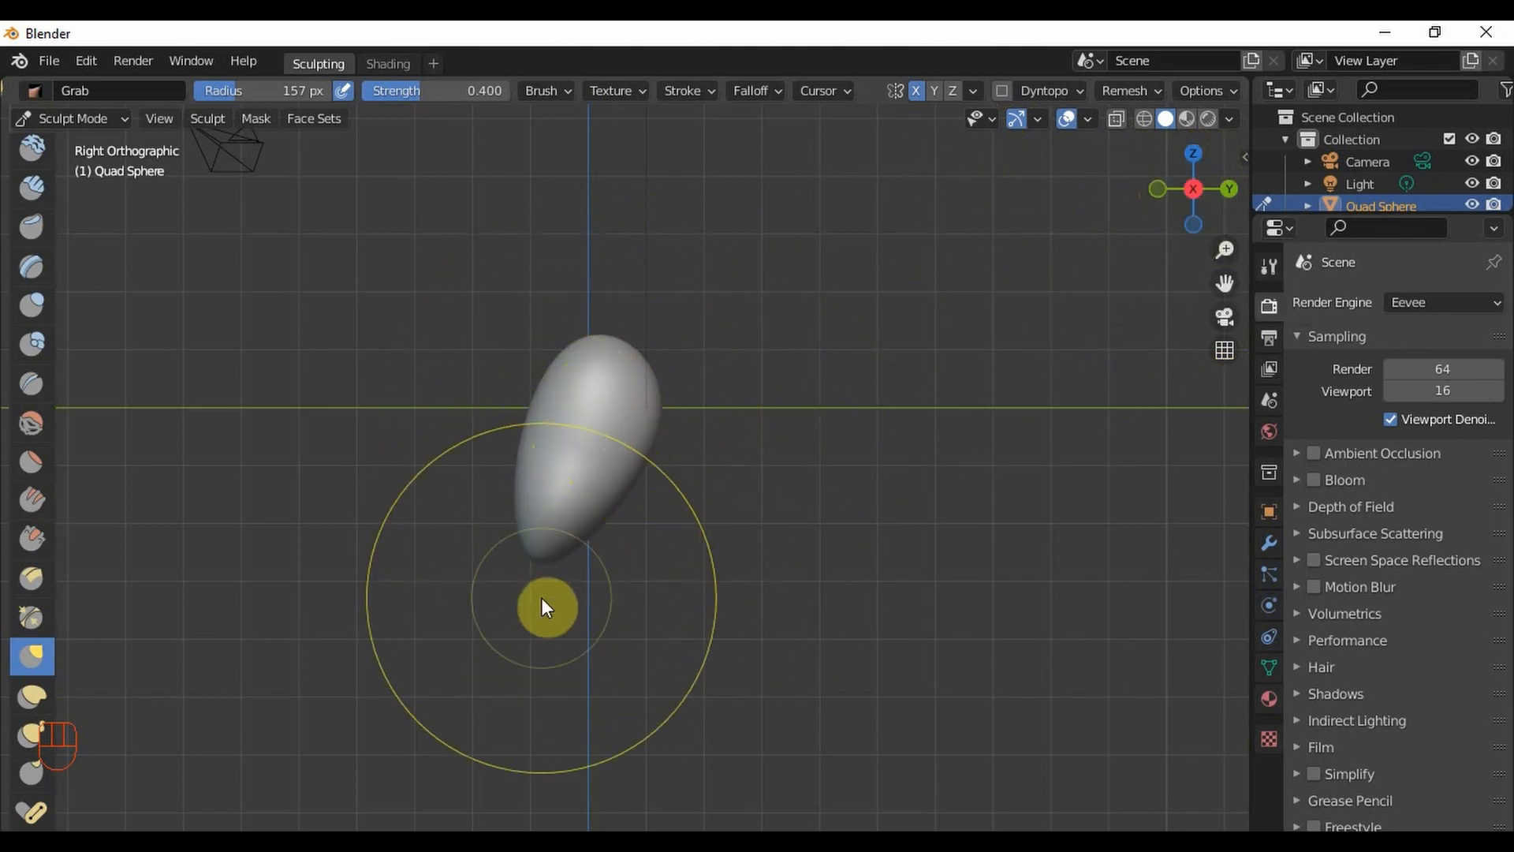
{"action": "left_click_drag", "start_coordinate": [583, 379], "coordinate": [546, 563]}
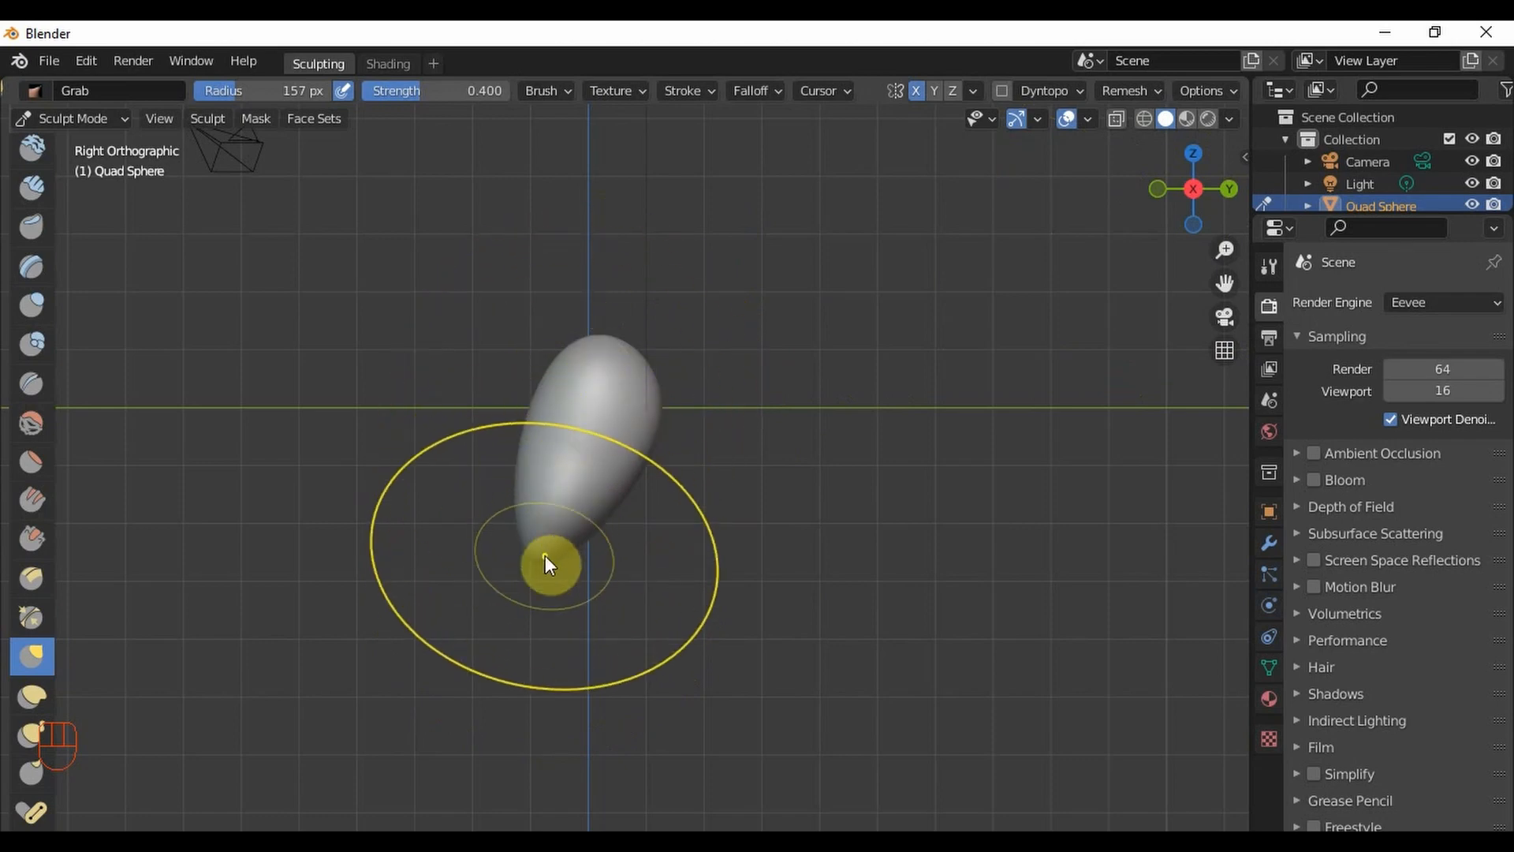
{"action": "key", "text": "ctrl+z"}
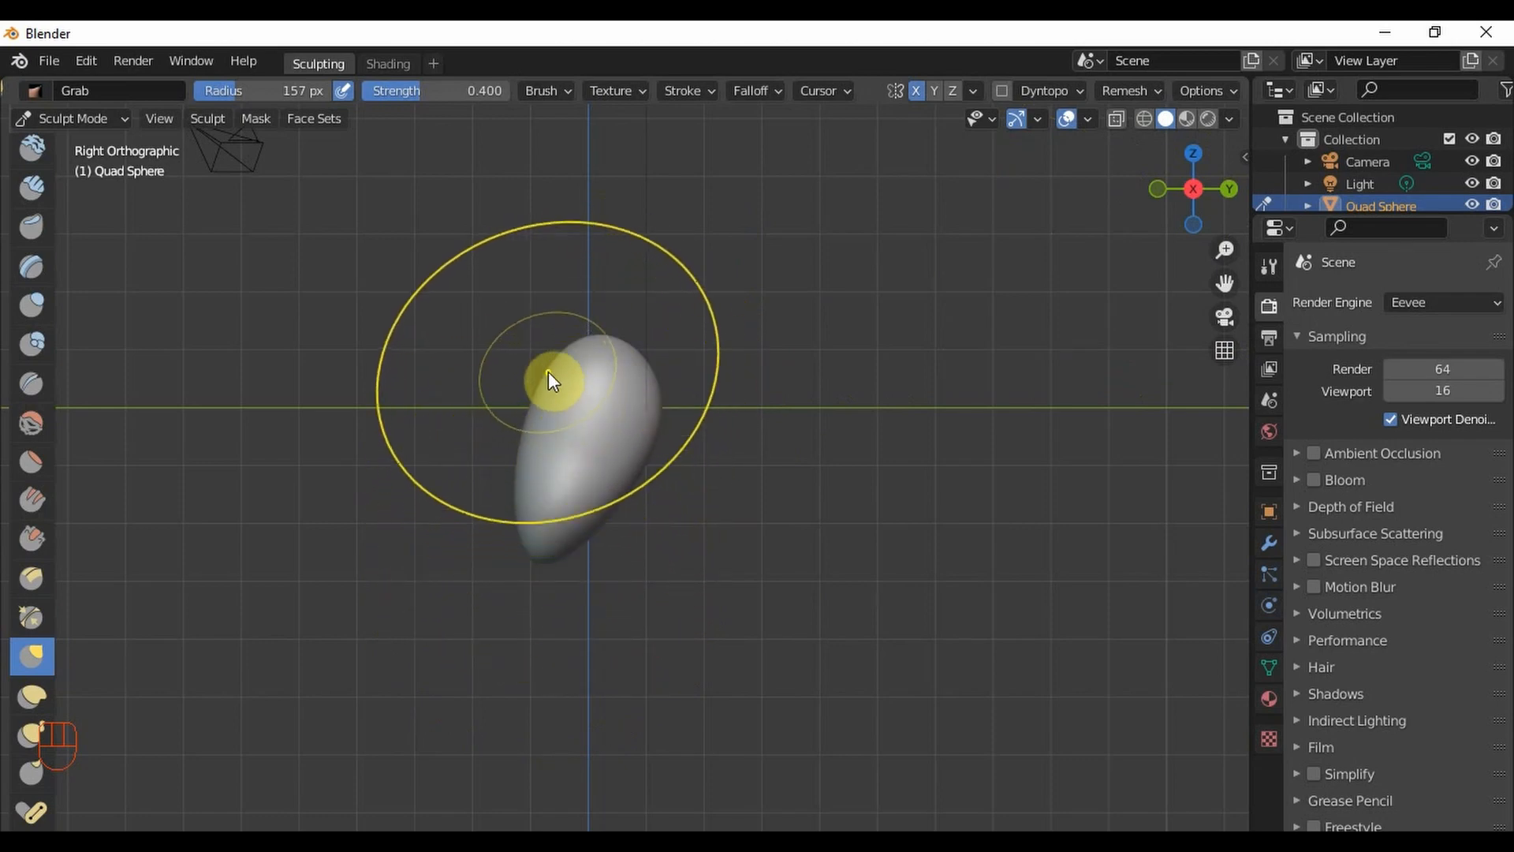
{"action": "scroll", "coordinate": [550, 381], "scroll_direction": "up", "scroll_amount": 3}
{"action": "mouse_move", "coordinate": [557, 500]}
{"action": "left_mouse_down"}
{"action": "mouse_move", "coordinate": [521, 630]}
{"action": "mouse_move", "coordinate": [529, 596]}
{"action": "left_mouse_up"}
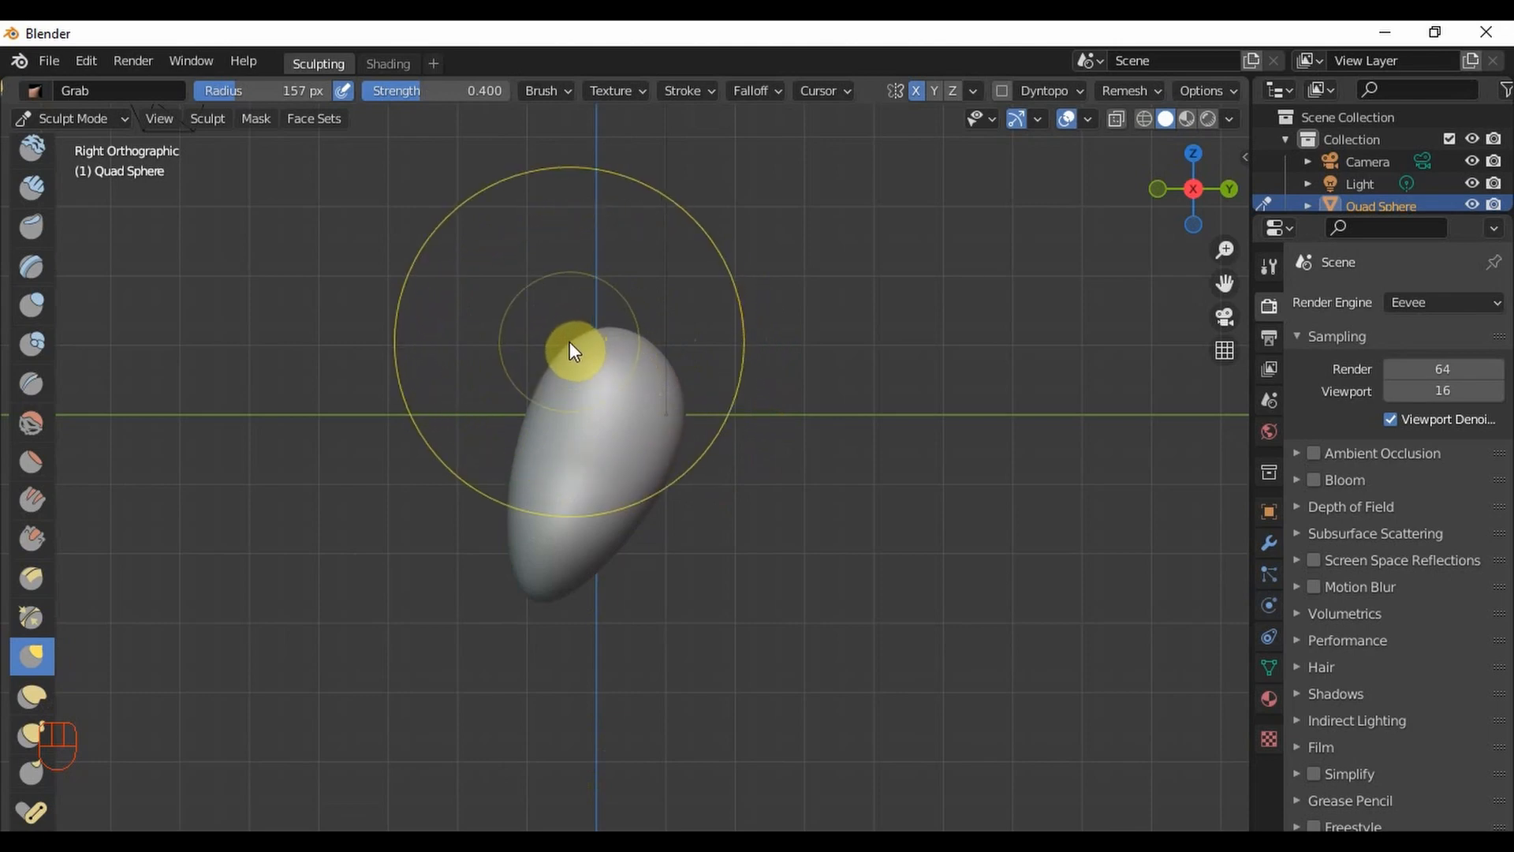
{"action": "mouse_move", "coordinate": [568, 403]}
{"action": "left_mouse_down"}
{"action": "mouse_move", "coordinate": [552, 442]}
{"action": "mouse_move", "coordinate": [564, 449]}
{"action": "left_mouse_up"}
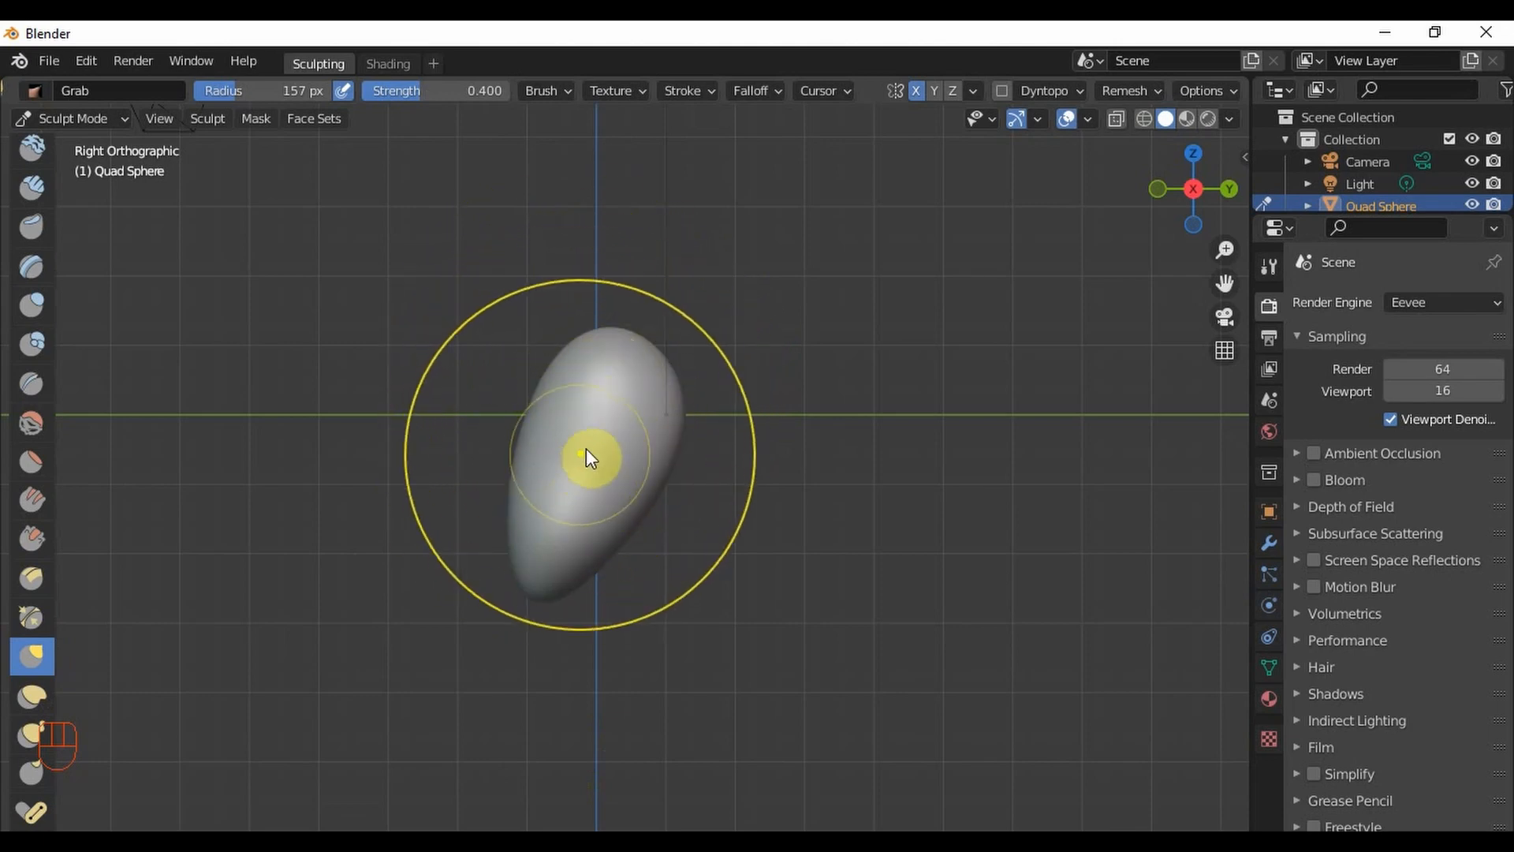
{"action": "scroll", "coordinate": [562, 373], "scroll_direction": "up", "scroll_amount": 2}
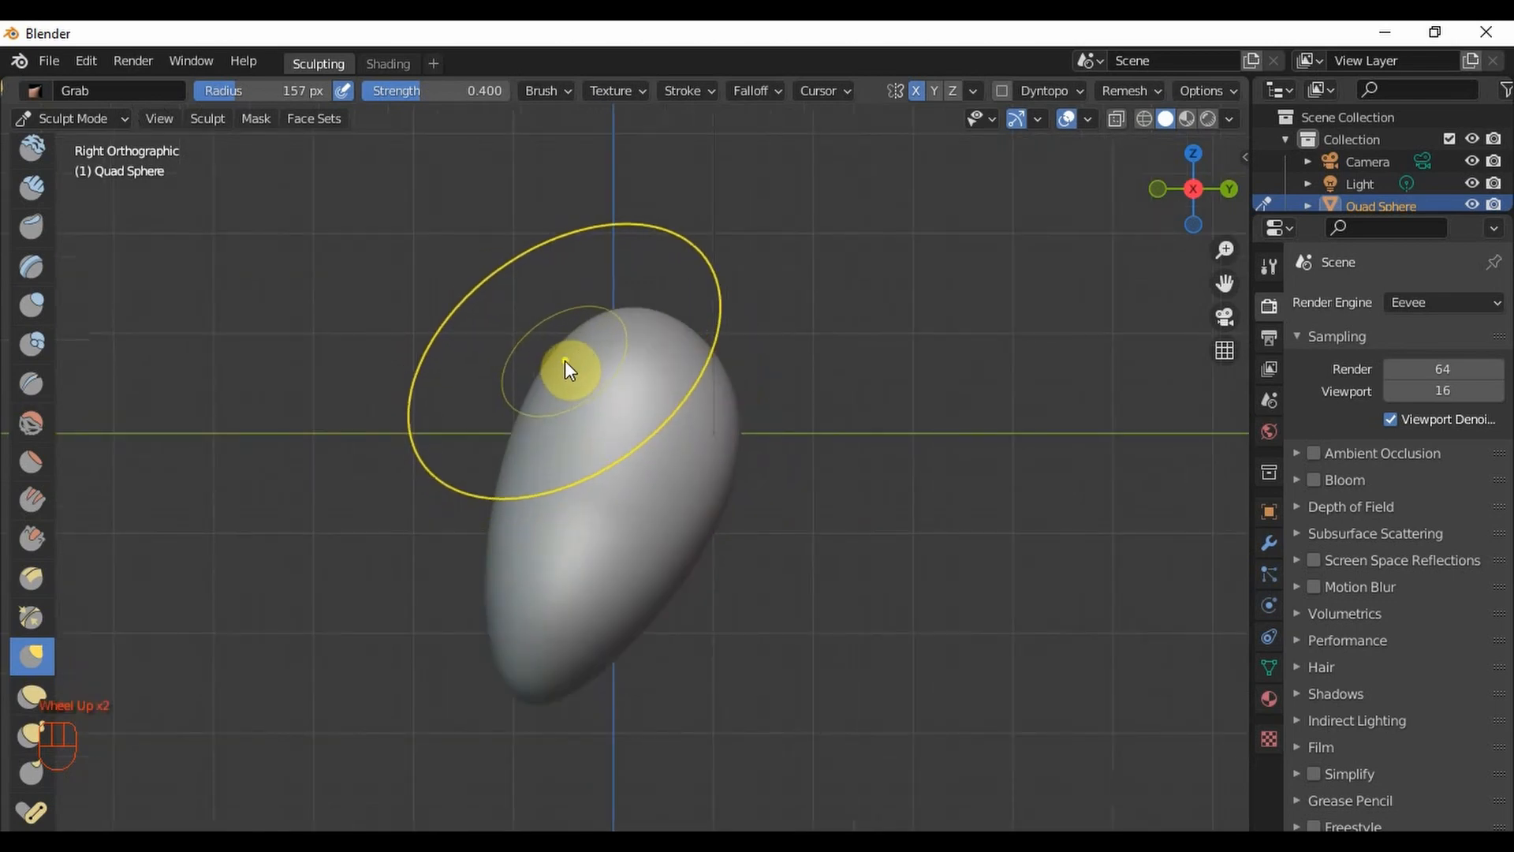
{"action": "left_click_drag", "start_coordinate": [566, 363], "coordinate": [498, 351]}
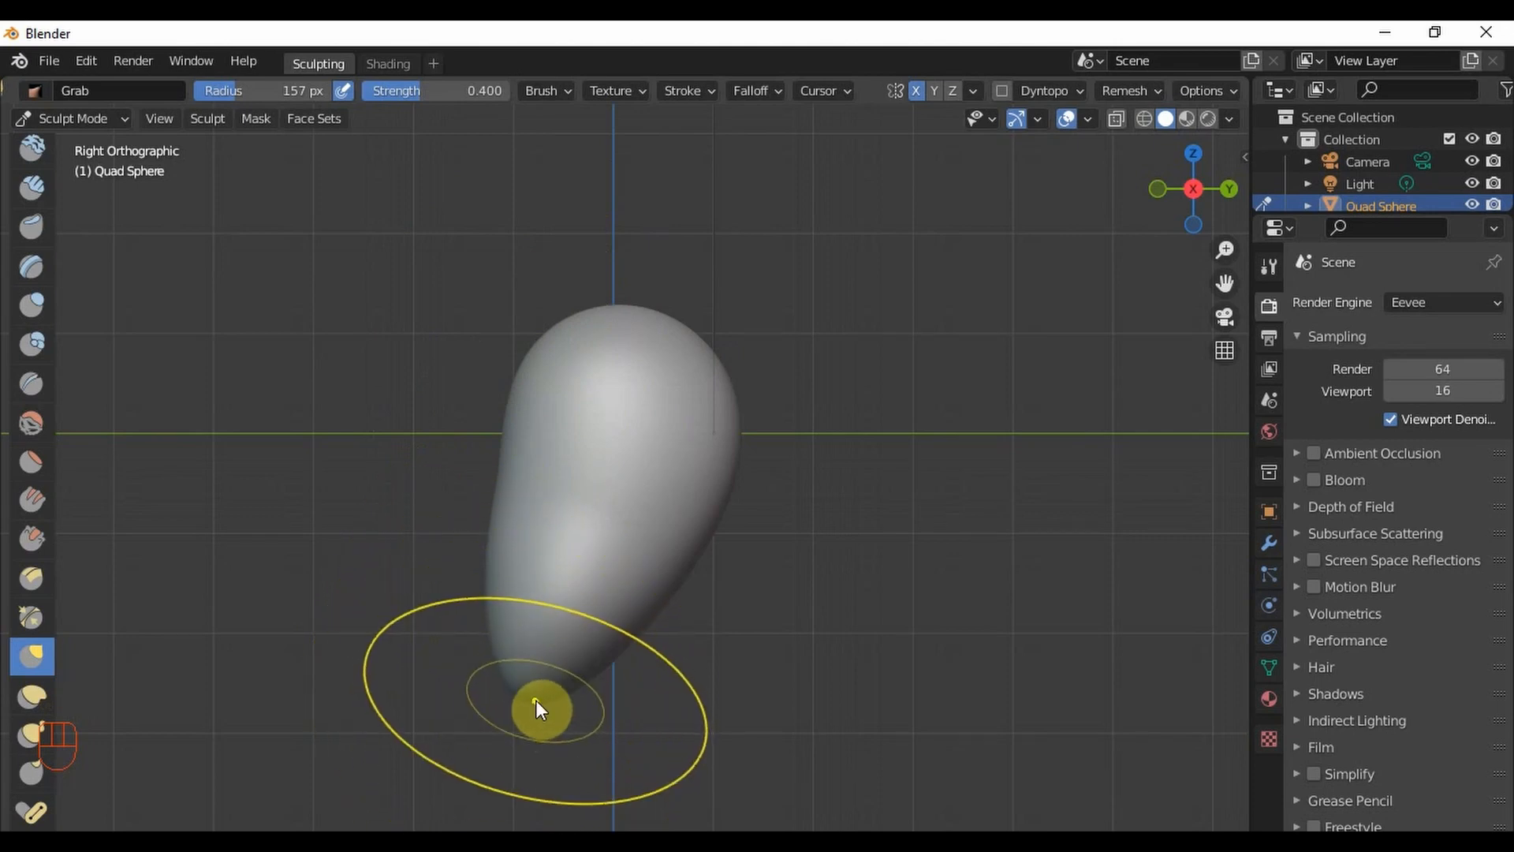
- Pull the upper and lower back of the head outward with the Grab brush to form the back of the skull
{"action": "scroll", "coordinate": [684, 344], "scroll_direction": "down", "scroll_amount": 2}
{"action": "scroll", "coordinate": [707, 366], "scroll_direction": "up", "scroll_amount": 1}
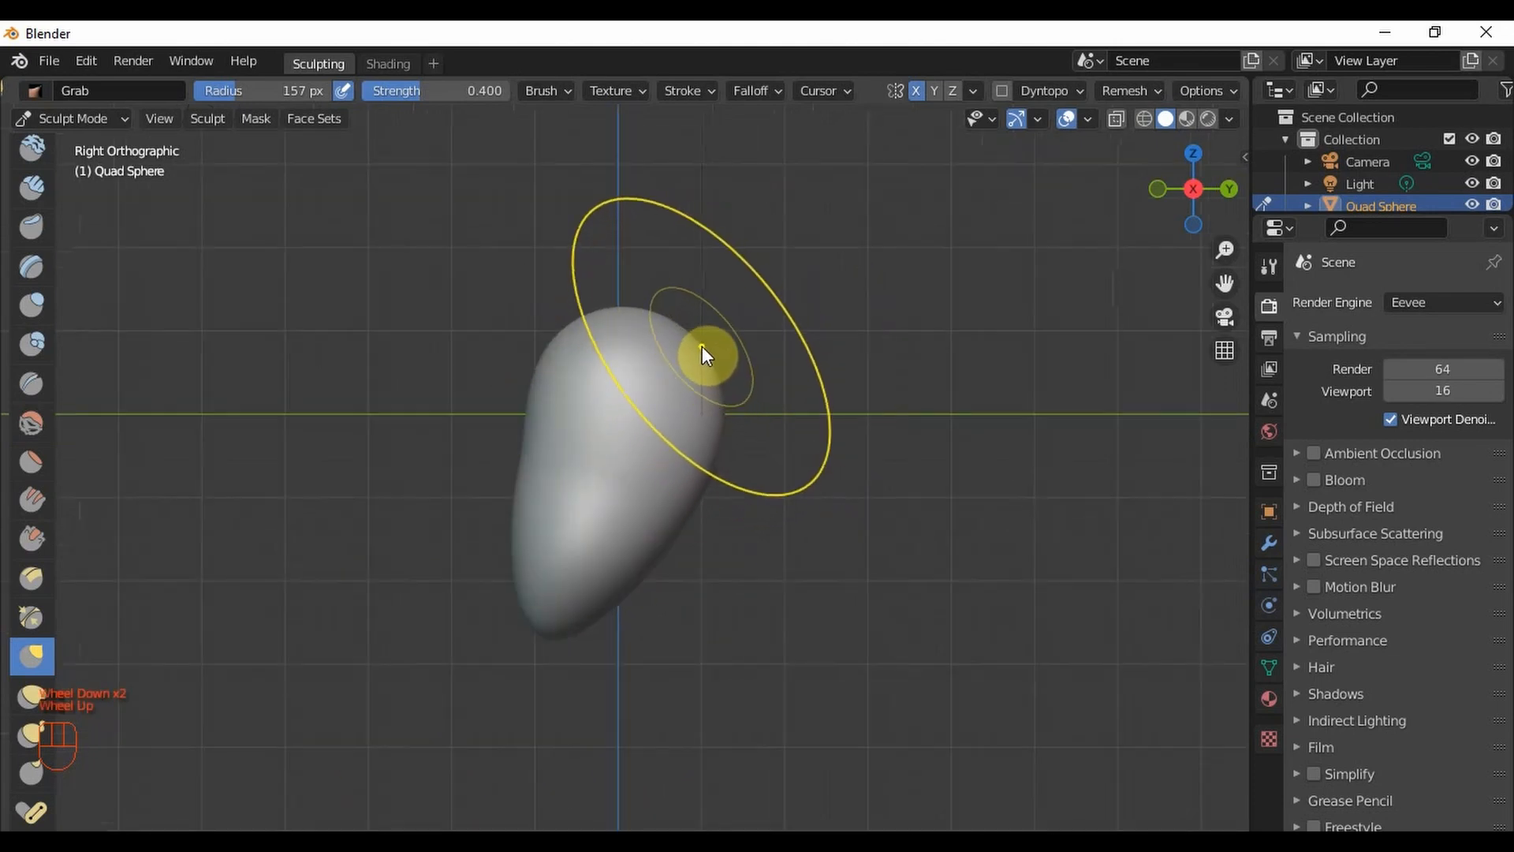
{"action": "left_click_drag", "start_coordinate": [697, 347], "coordinate": [844, 317]}
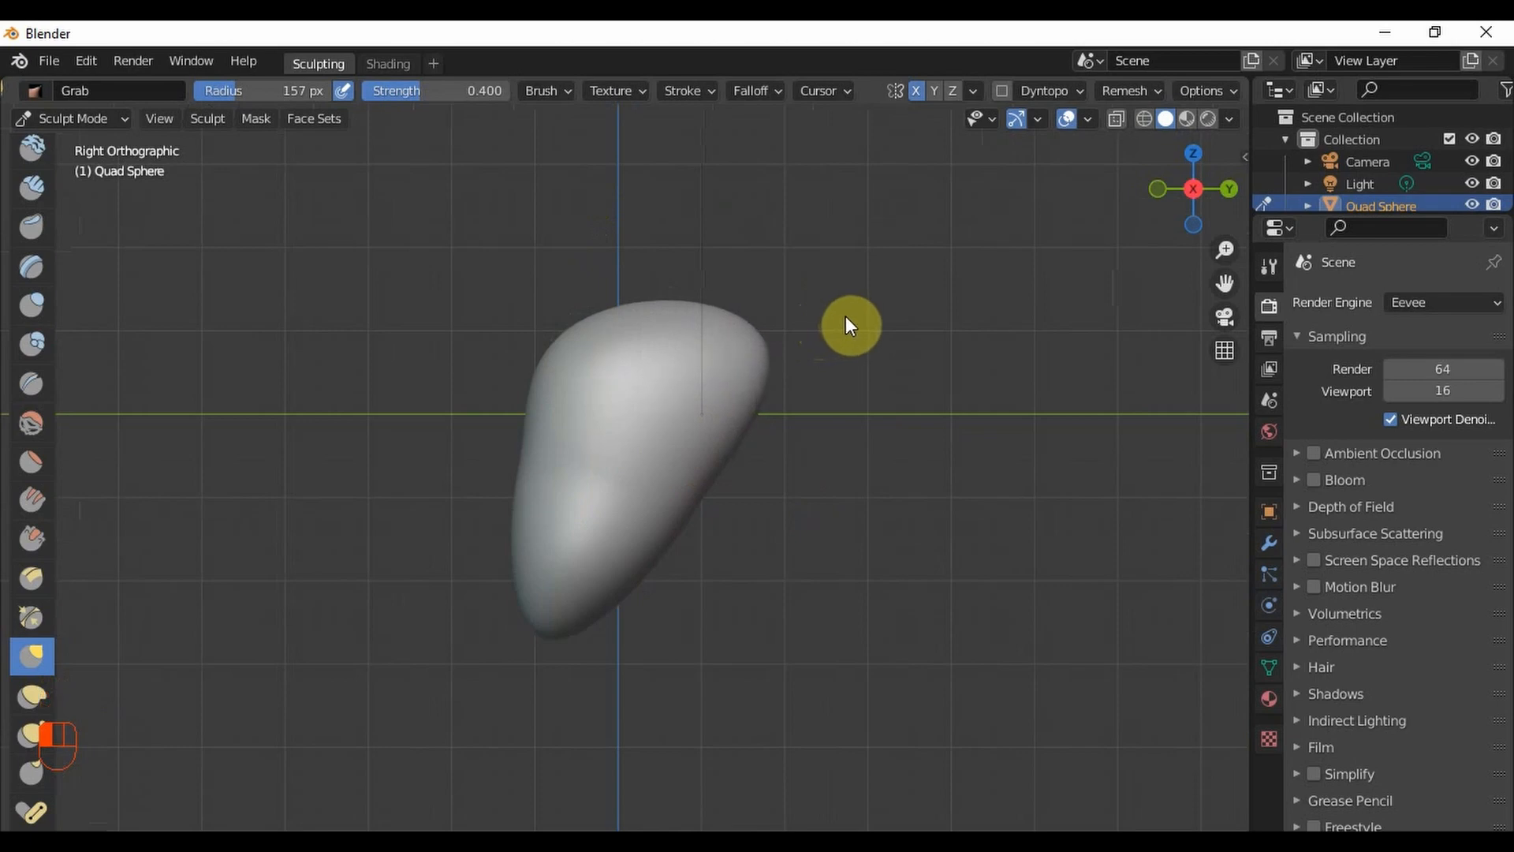
{"action": "mouse_move", "coordinate": [746, 432]}
{"action": "left_mouse_down"}
{"action": "mouse_move", "coordinate": [840, 479]}
{"action": "mouse_move", "coordinate": [871, 518]}
{"action": "mouse_move", "coordinate": [858, 536]}
{"action": "left_mouse_up"}
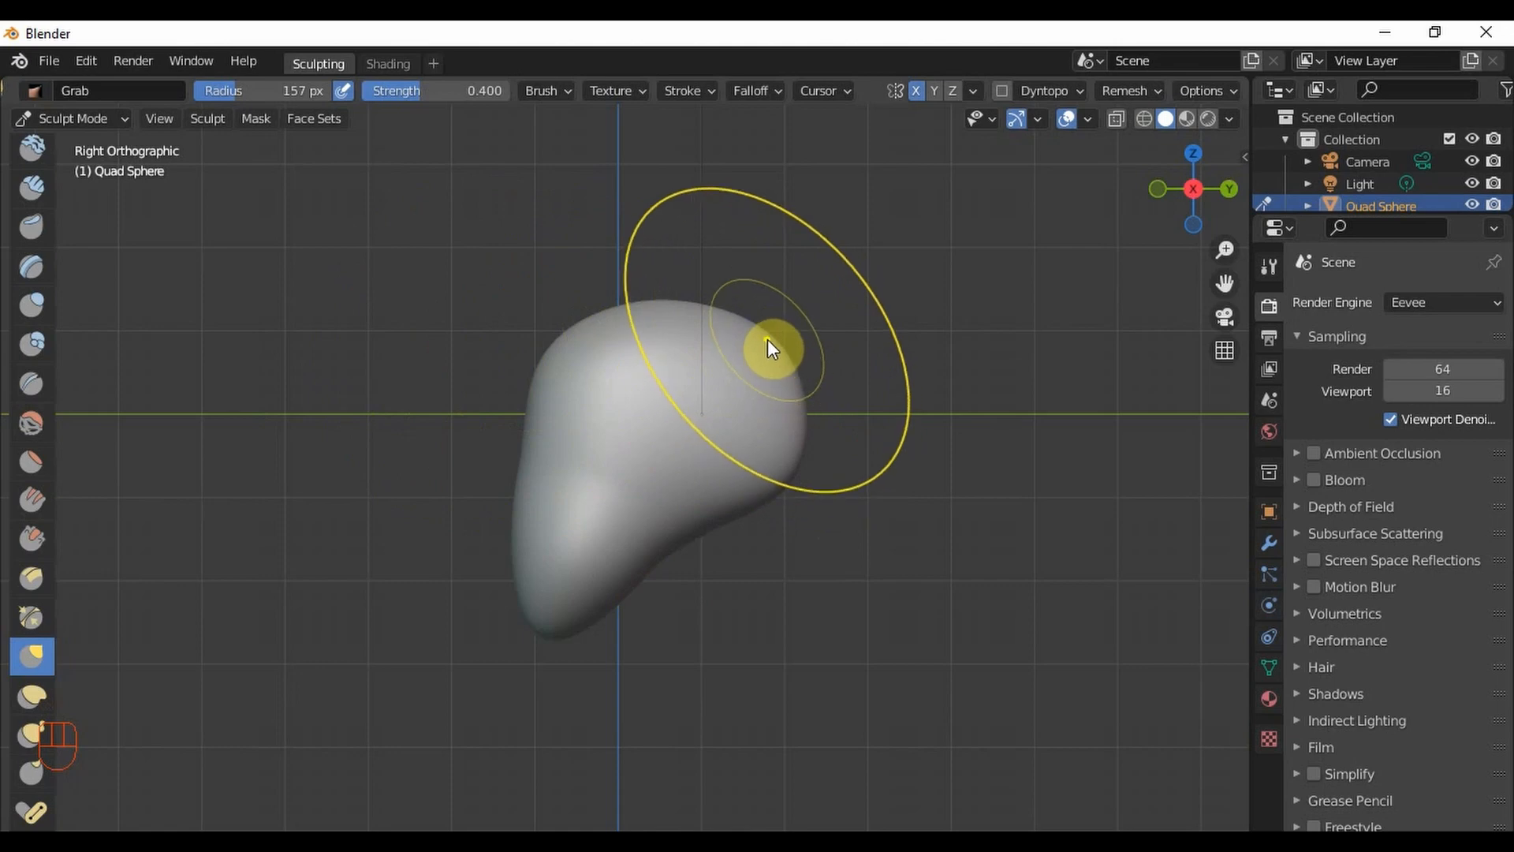
- Round out the back of the skull in the right side view with small outward Grab strokes
{"action": "left_click_drag", "start_coordinate": [760, 331], "coordinate": [787, 317]}
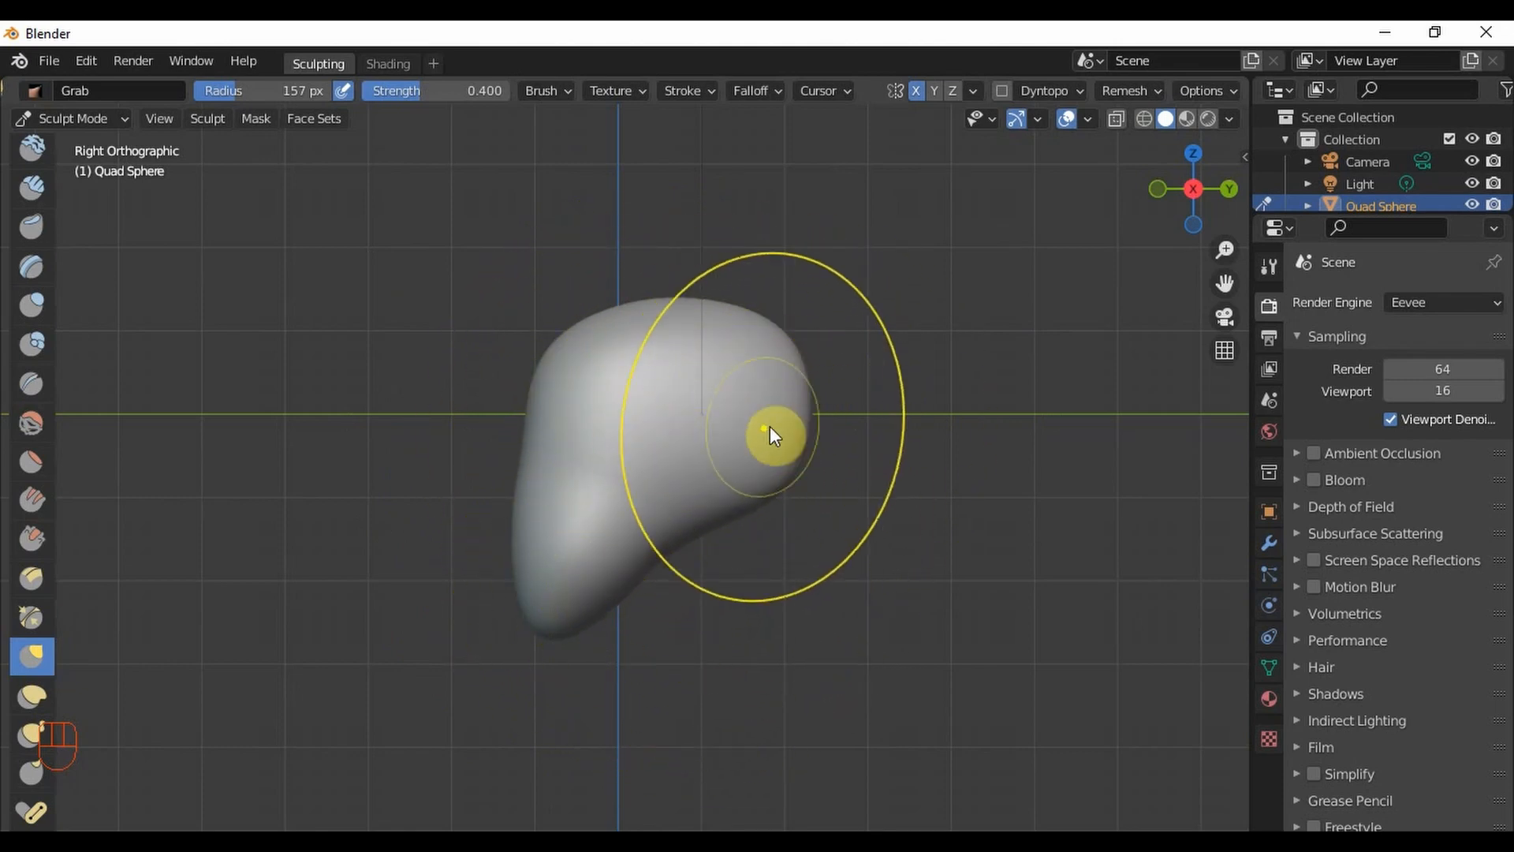
{"action": "left_click", "coordinate": [808, 441]}
{"action": "left_click_drag", "start_coordinate": [808, 442], "coordinate": [825, 451]}
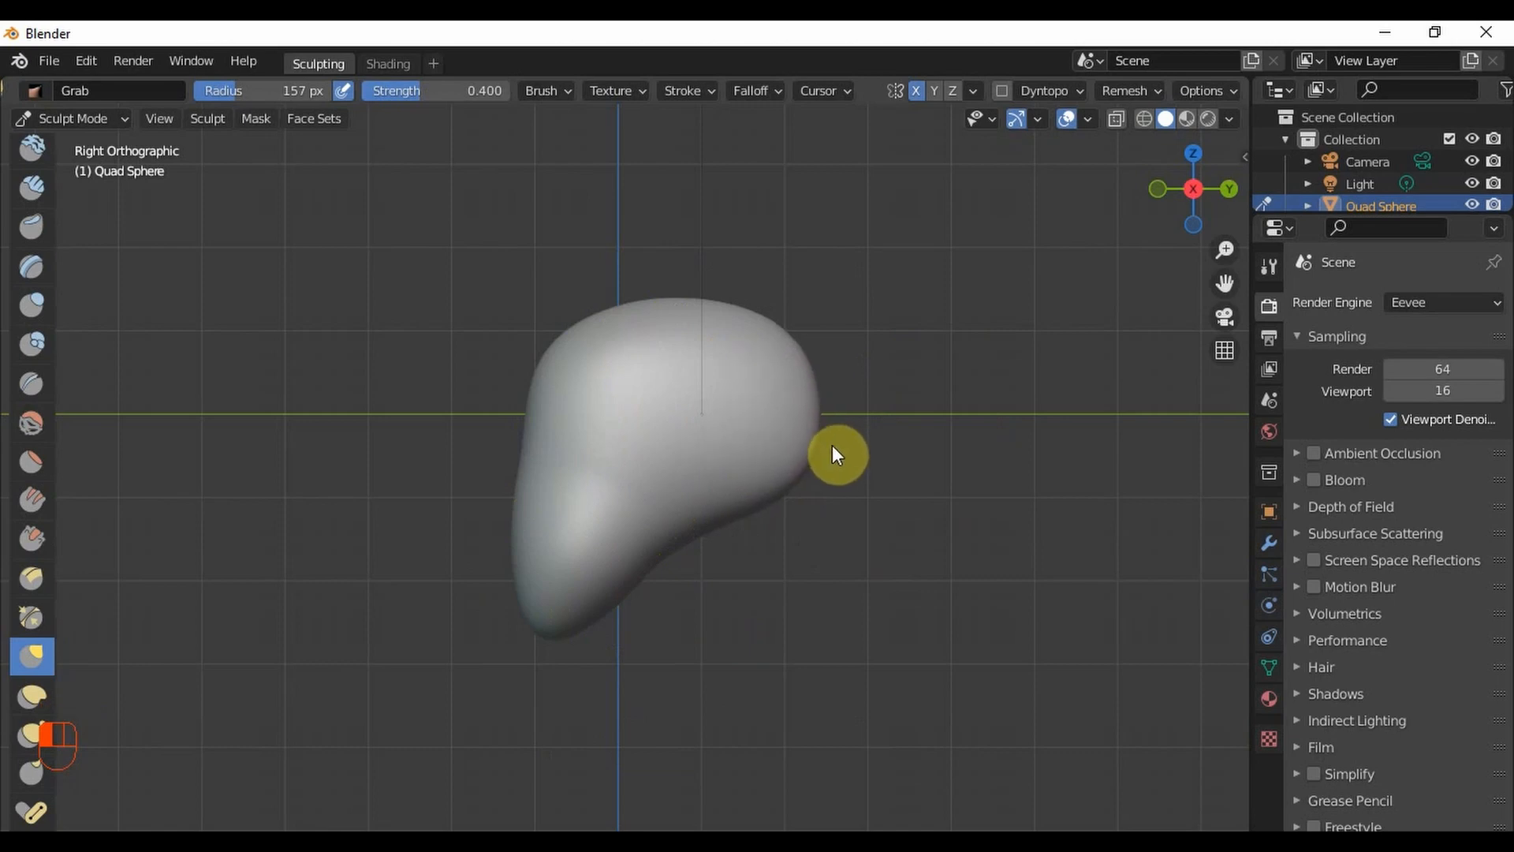
{"action": "left_click_drag", "start_coordinate": [789, 344], "coordinate": [789, 387]}
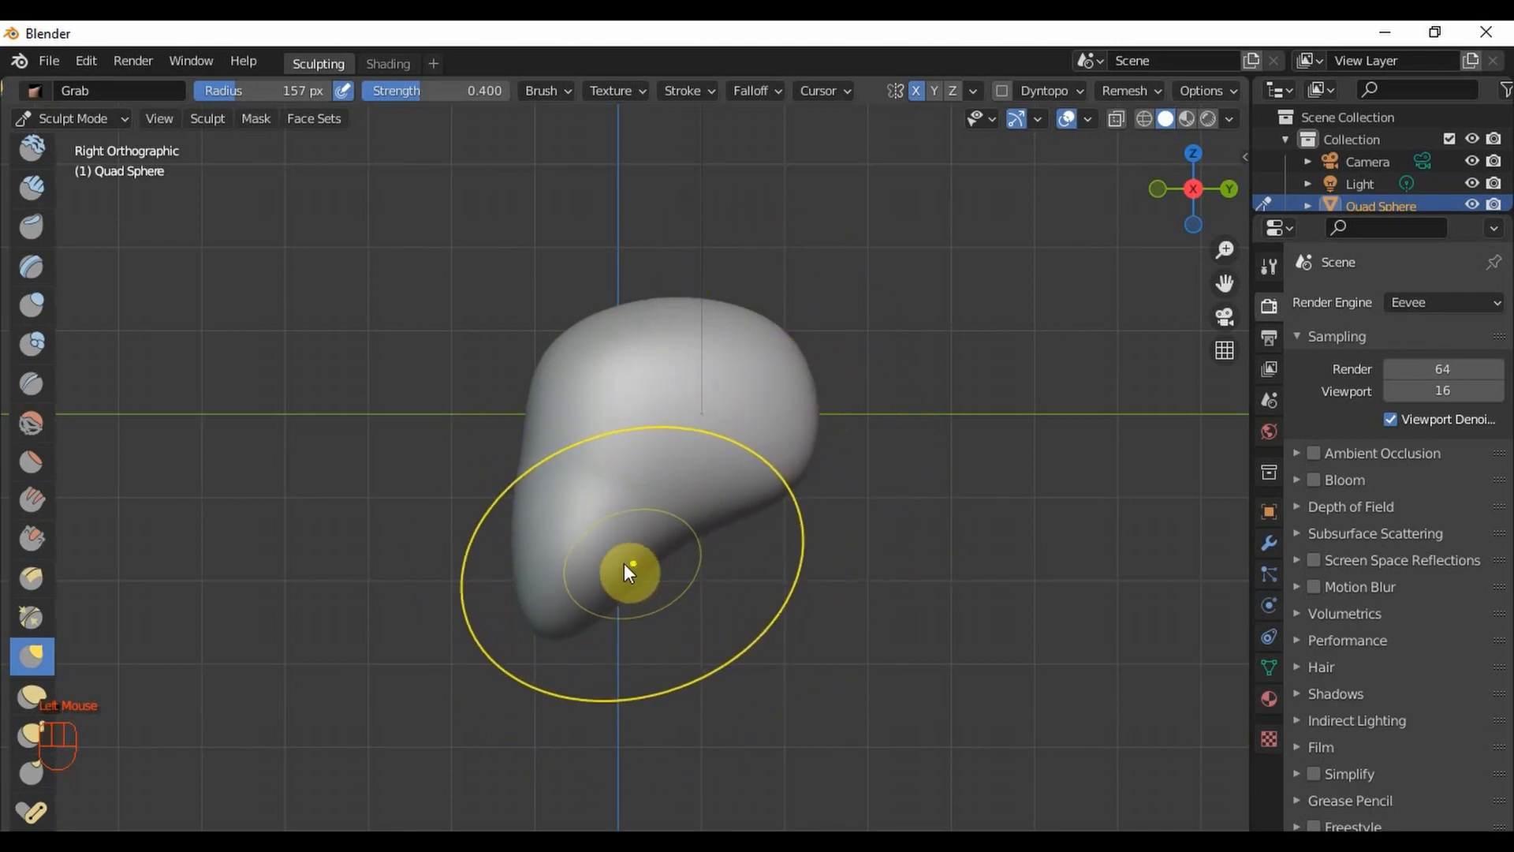
- Enlarge the Grab brush to a radius of 214 px and pull the rear edge of the lower face backward to form the jaw angle
{"action": "scroll", "coordinate": [634, 565], "scroll_direction": "up", "scroll_amount": 1}
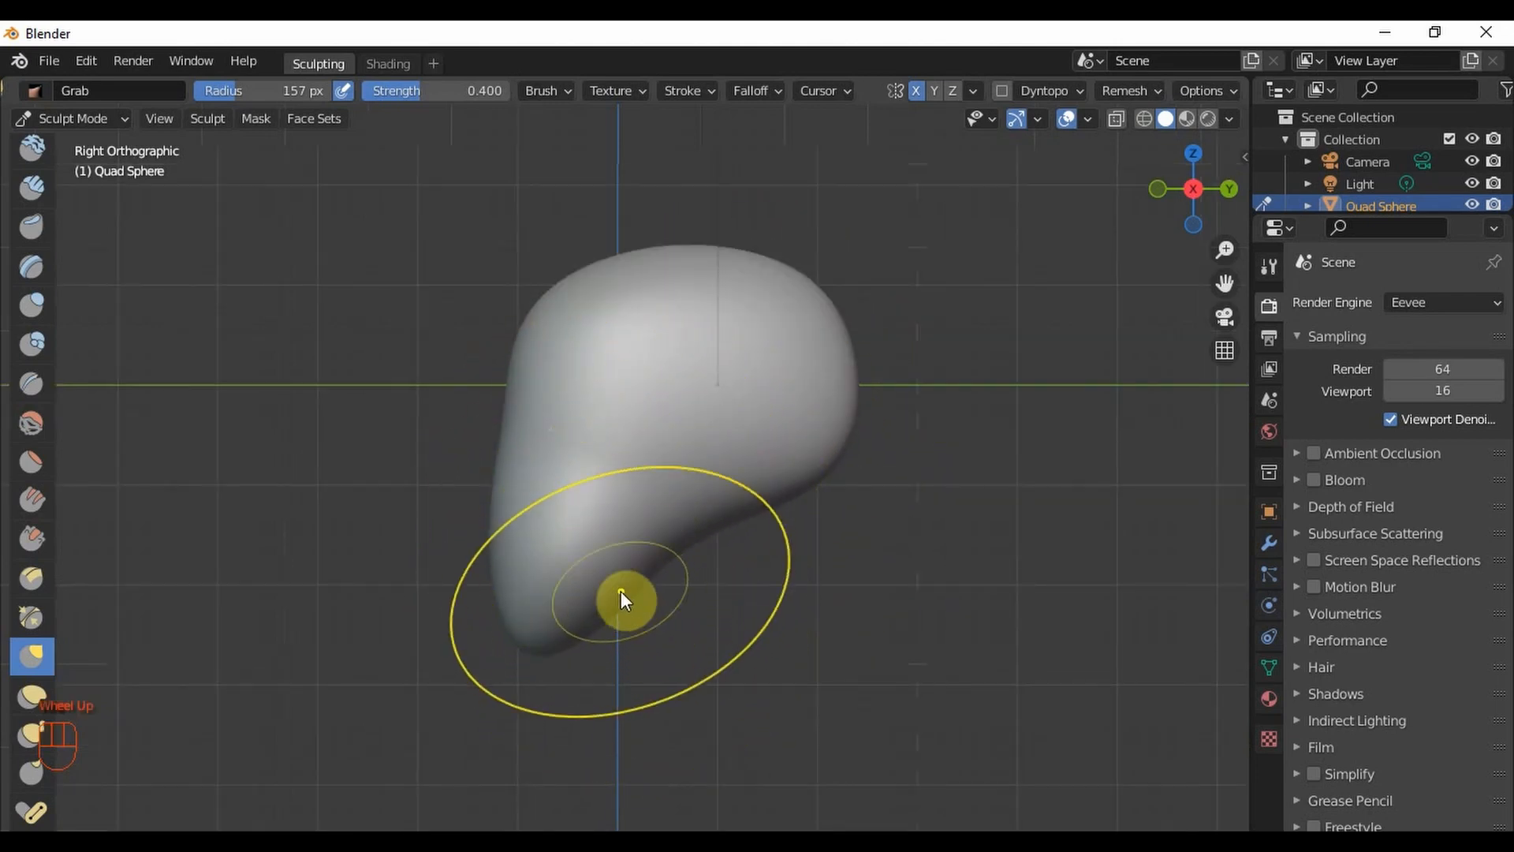
{"action": "scroll", "coordinate": [602, 563], "scroll_direction": "up", "scroll_amount": 1}
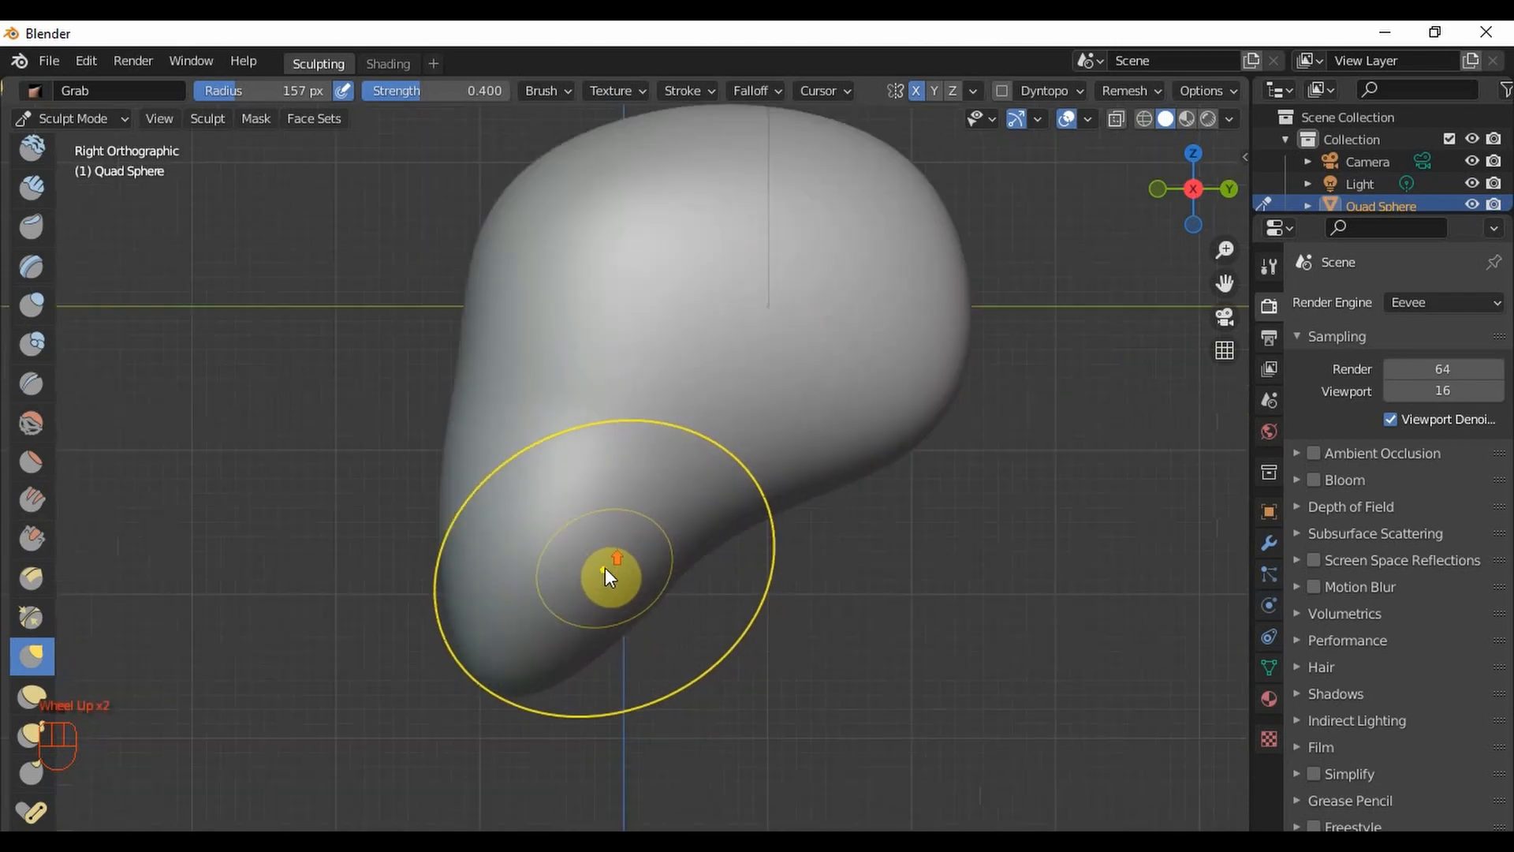
{"action": "key", "text": "f"}
{"action": "left_click", "coordinate": [605, 556]}
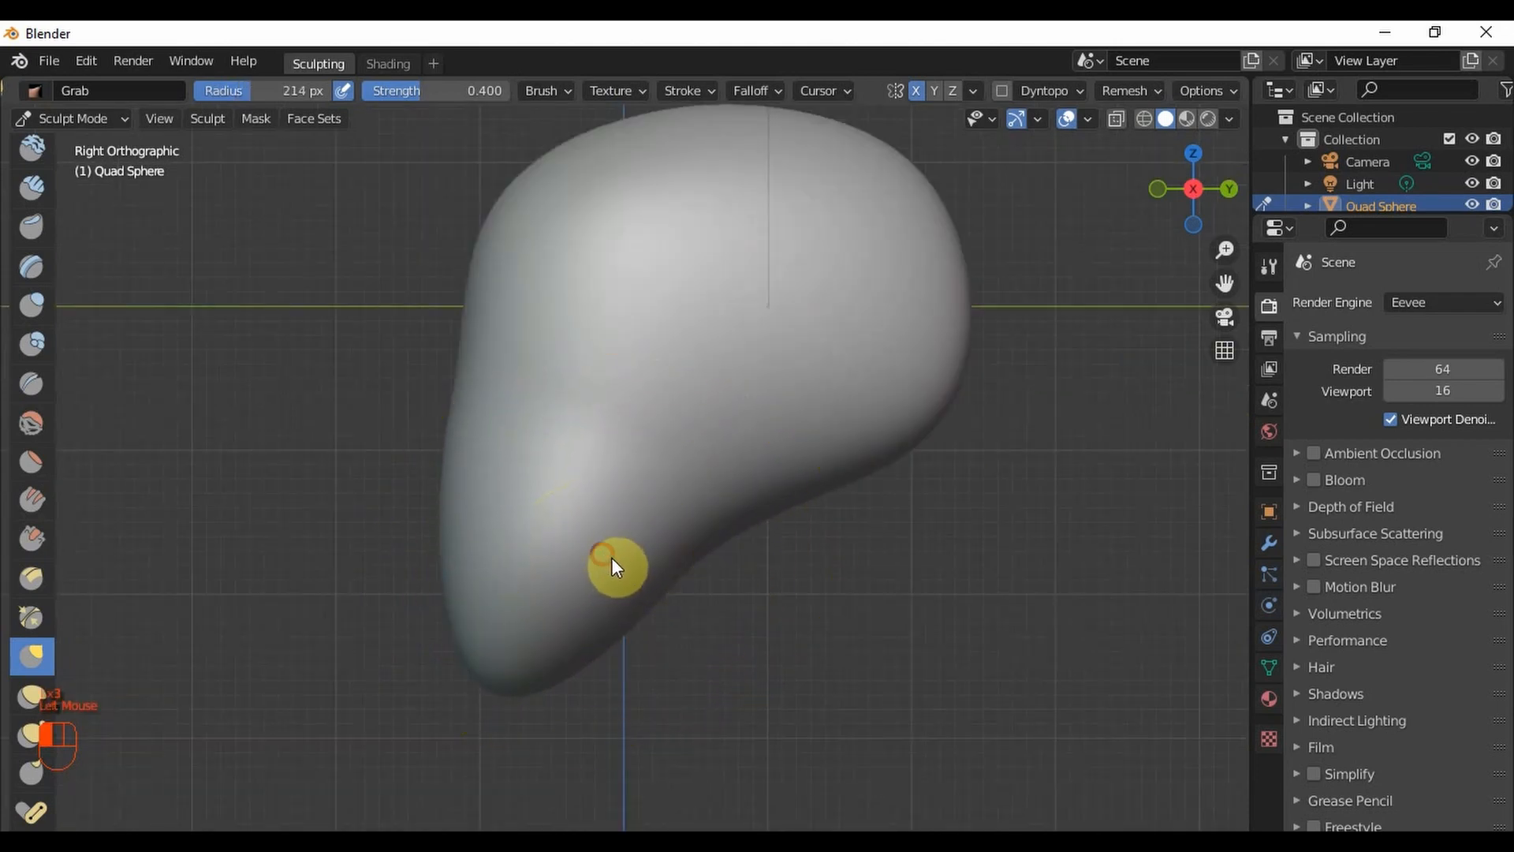
{"action": "mouse_move", "coordinate": [676, 577]}
{"action": "left_mouse_down"}
{"action": "mouse_move", "coordinate": [842, 631]}
{"action": "mouse_move", "coordinate": [956, 636]}
{"action": "left_mouse_up"}
{"action": "mouse_move", "coordinate": [750, 296]}
{"action": "left_mouse_down"}
{"action": "mouse_move", "coordinate": [749, 539]}
{"action": "mouse_move", "coordinate": [750, 385]}
{"action": "mouse_move", "coordinate": [743, 548]}
{"action": "mouse_move", "coordinate": [734, 385]}
{"action": "mouse_move", "coordinate": [706, 622]}
{"action": "mouse_move", "coordinate": [700, 530]}
{"action": "mouse_move", "coordinate": [694, 565]}
{"action": "mouse_move", "coordinate": [676, 517]}
{"action": "mouse_move", "coordinate": [713, 456]}
{"action": "left_mouse_up"}
{"action": "scroll", "coordinate": [725, 461], "scroll_direction": "up", "scroll_amount": 1}
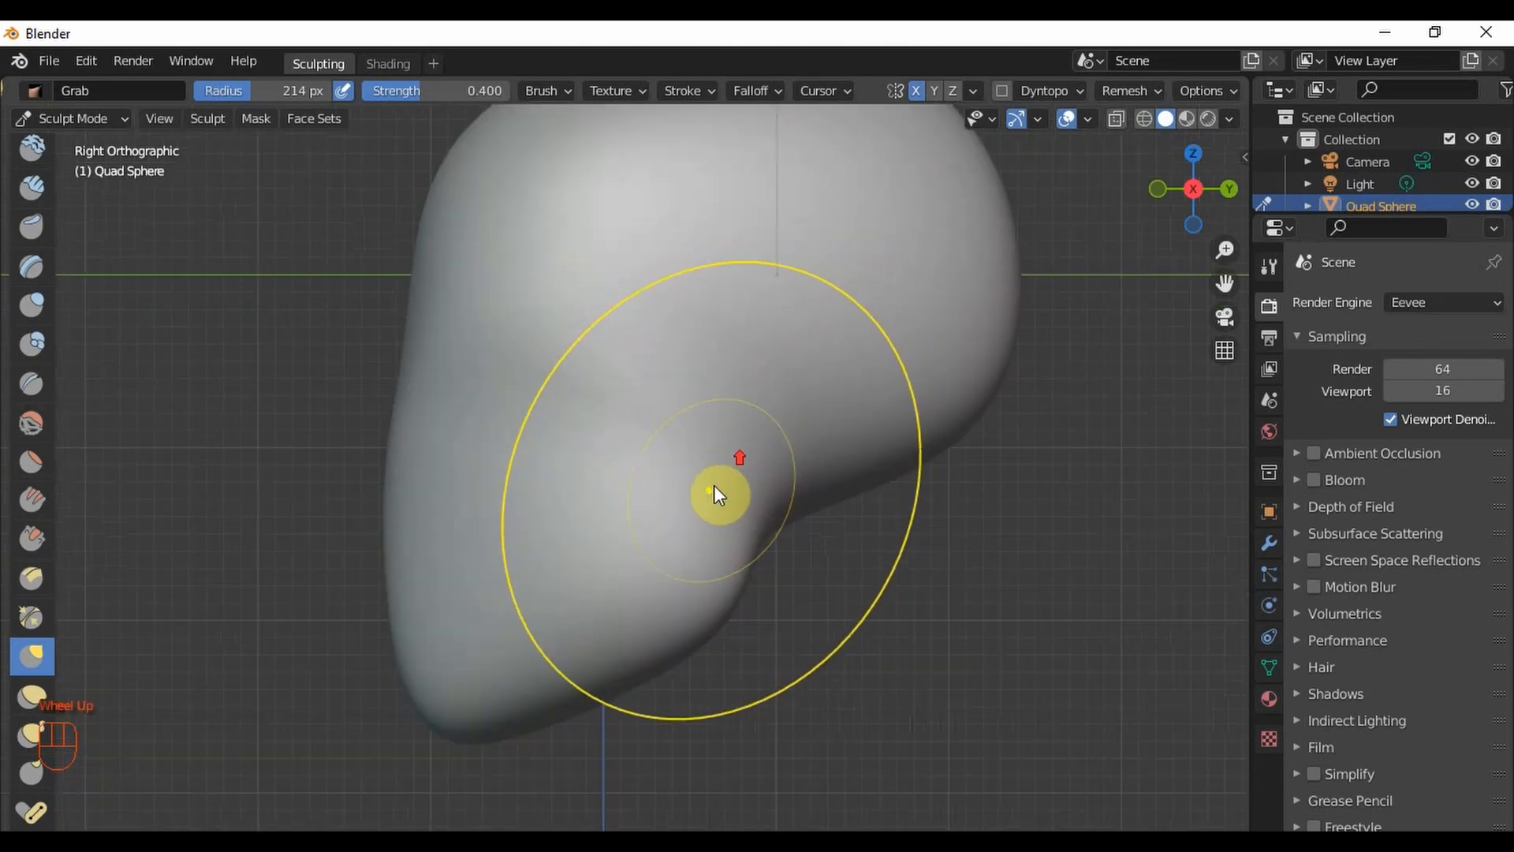
{"action": "scroll", "coordinate": [731, 465], "scroll_direction": "up", "scroll_amount": 1}
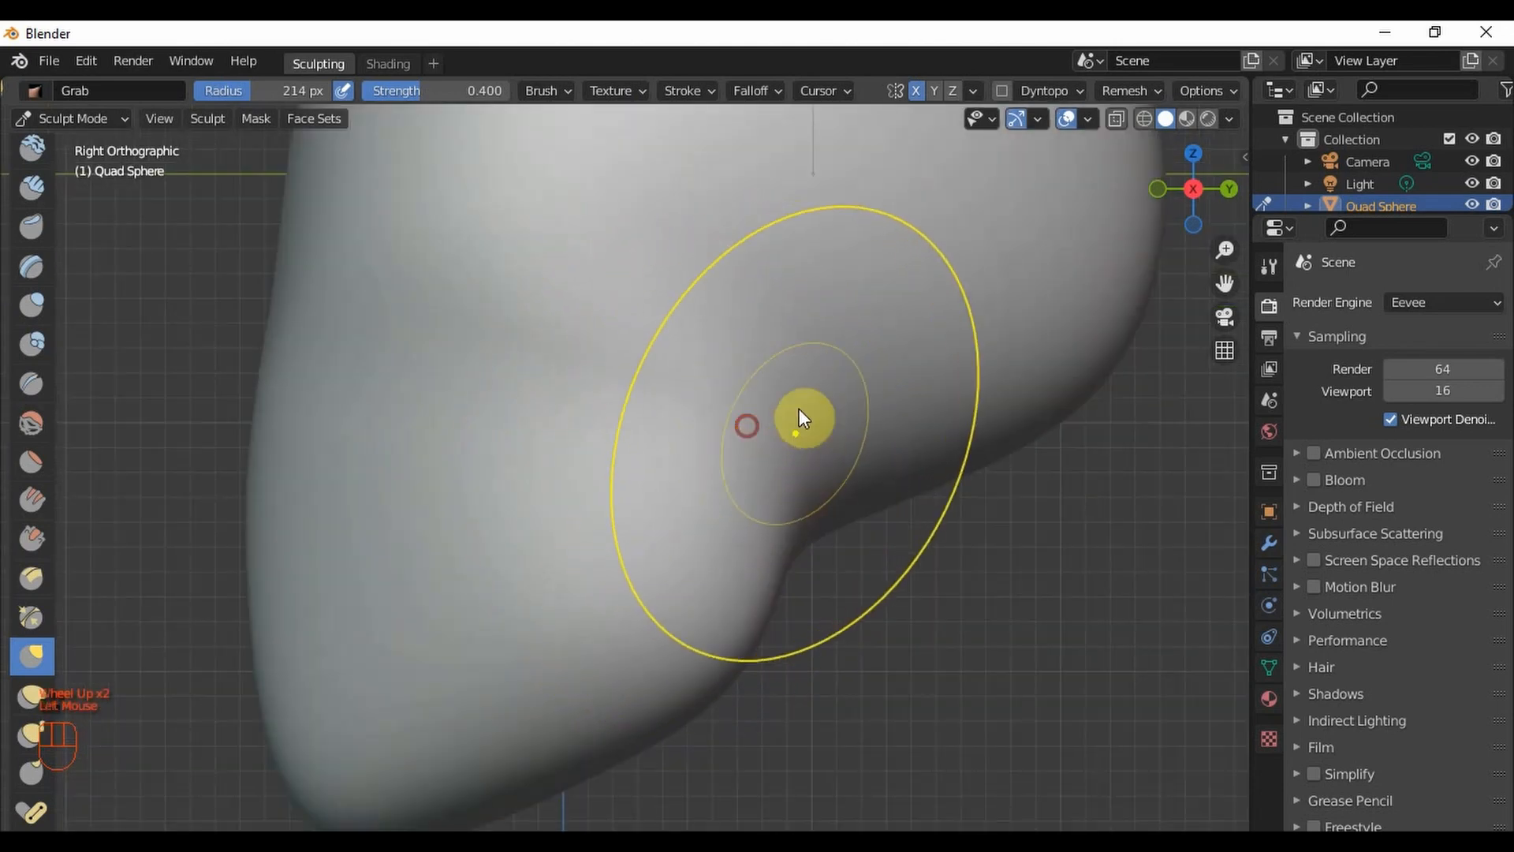
{"action": "scroll", "coordinate": [788, 438], "scroll_direction": "down", "scroll_amount": 2}
{"action": "mouse_move", "coordinate": [781, 395]}
{"action": "left_mouse_down"}
{"action": "mouse_move", "coordinate": [838, 304]}
{"action": "mouse_move", "coordinate": [768, 321]}
{"action": "mouse_move", "coordinate": [781, 267]}
{"action": "mouse_move", "coordinate": [865, 300]}
{"action": "mouse_move", "coordinate": [784, 470]}
{"action": "mouse_move", "coordinate": [783, 561]}
{"action": "mouse_move", "coordinate": [757, 534]}
{"action": "mouse_move", "coordinate": [713, 619]}
{"action": "left_mouse_up"}
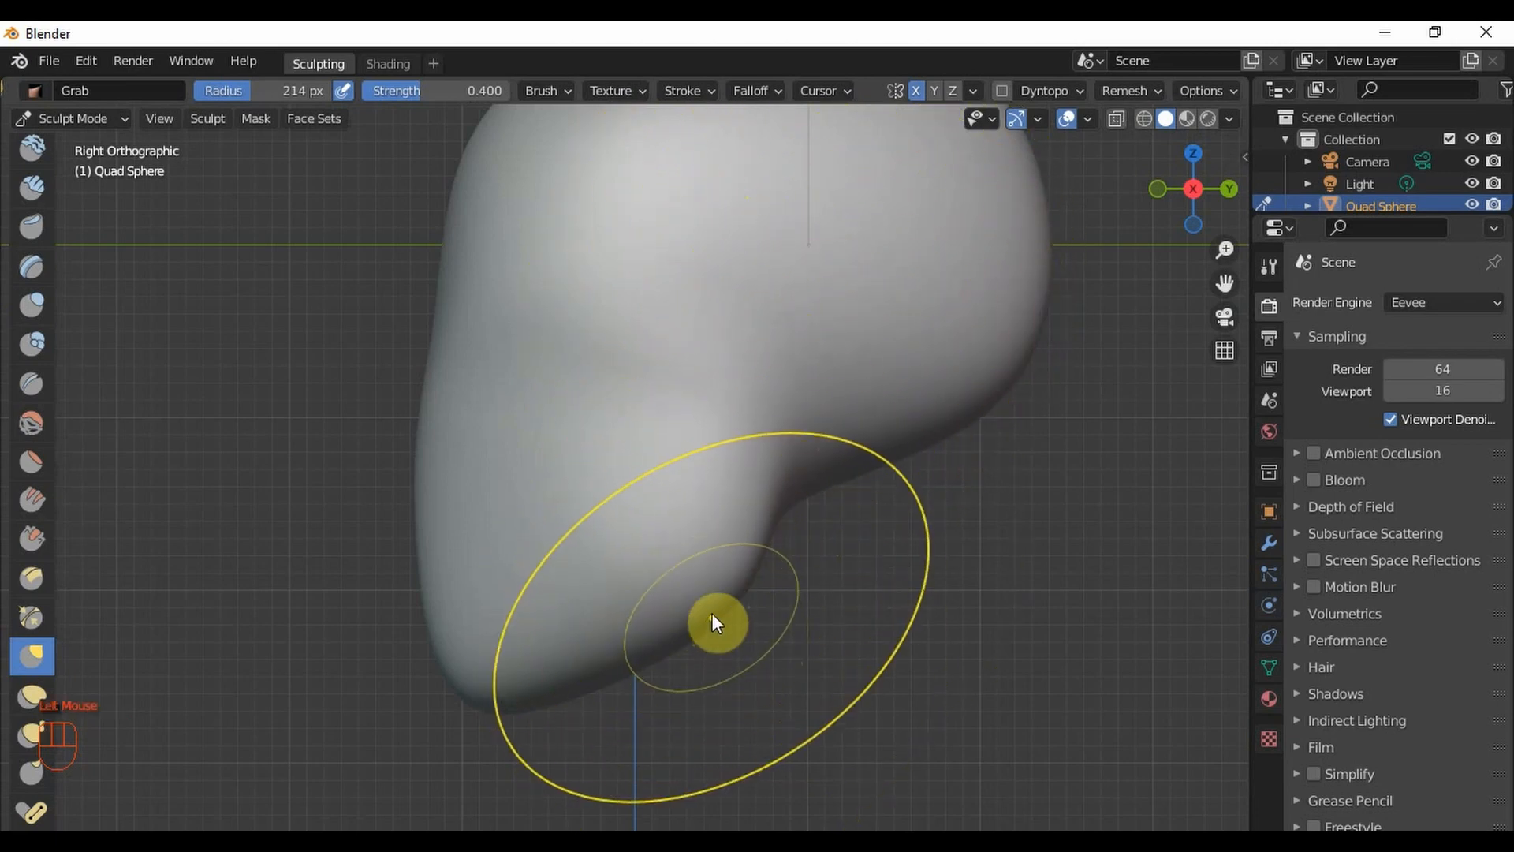
- Refine the jaw corner and underside in the right side view with short Grab strokes
{"action": "scroll", "coordinate": [715, 619], "scroll_direction": "down", "scroll_amount": 1}
{"action": "scroll", "coordinate": [713, 610], "scroll_direction": "up", "scroll_amount": 1}
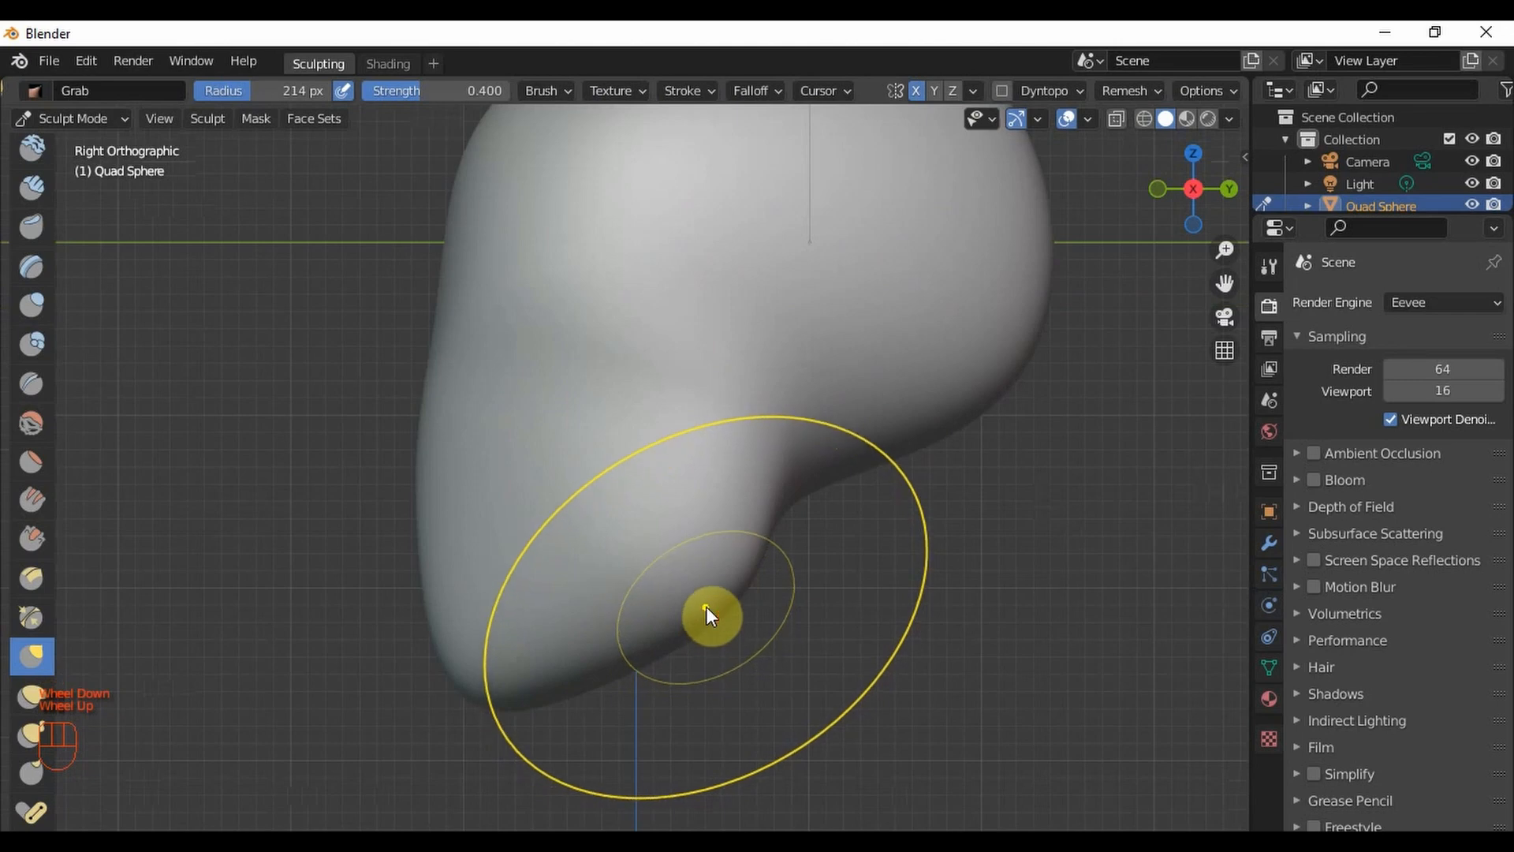
{"action": "left_click_drag", "start_coordinate": [730, 608], "coordinate": [750, 614]}
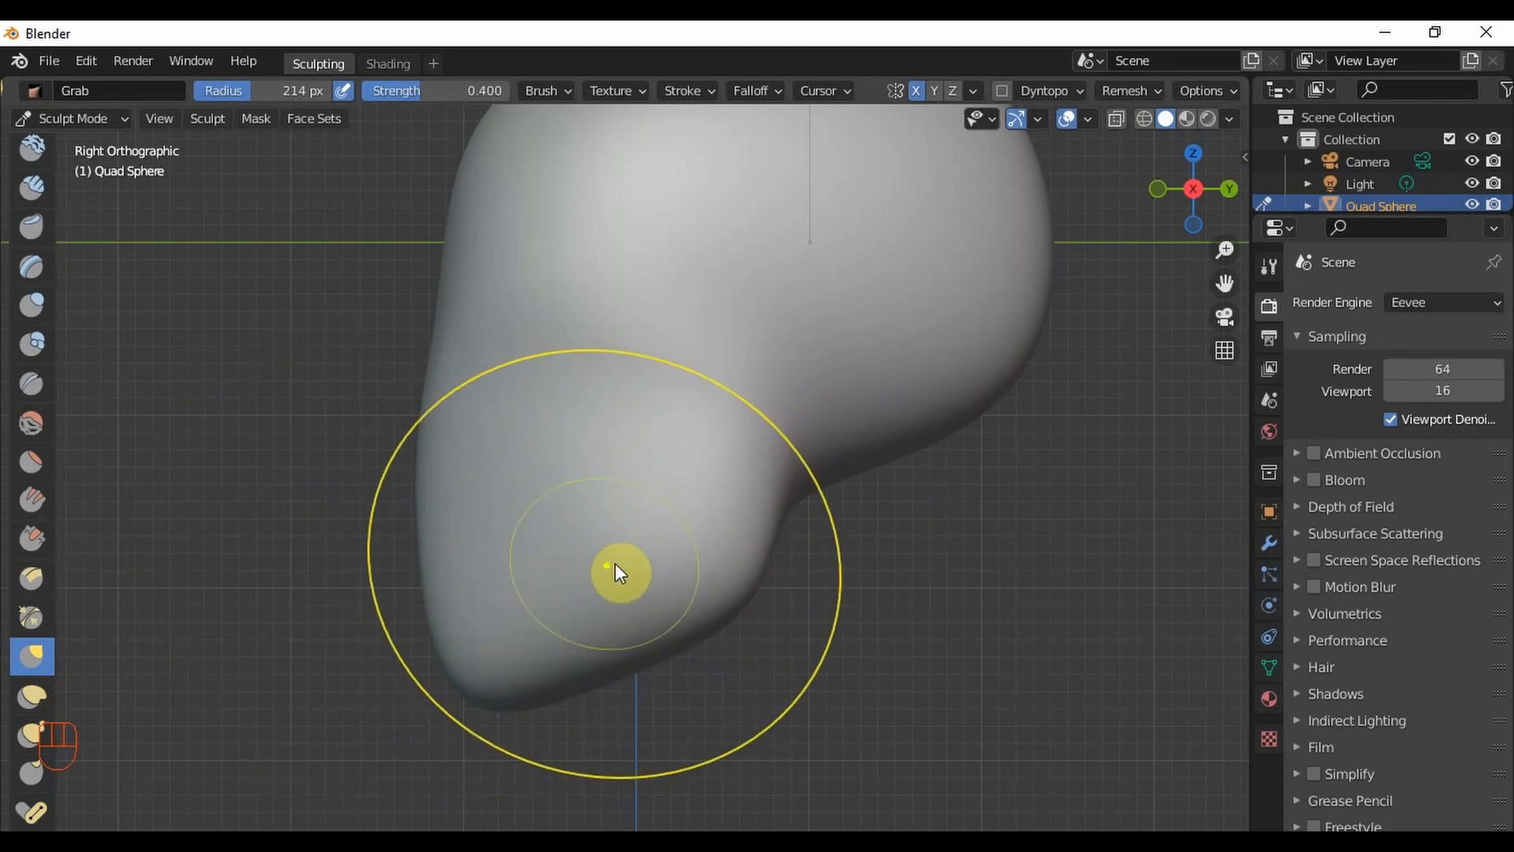
{"action": "left_click_drag", "start_coordinate": [739, 593], "coordinate": [738, 574]}
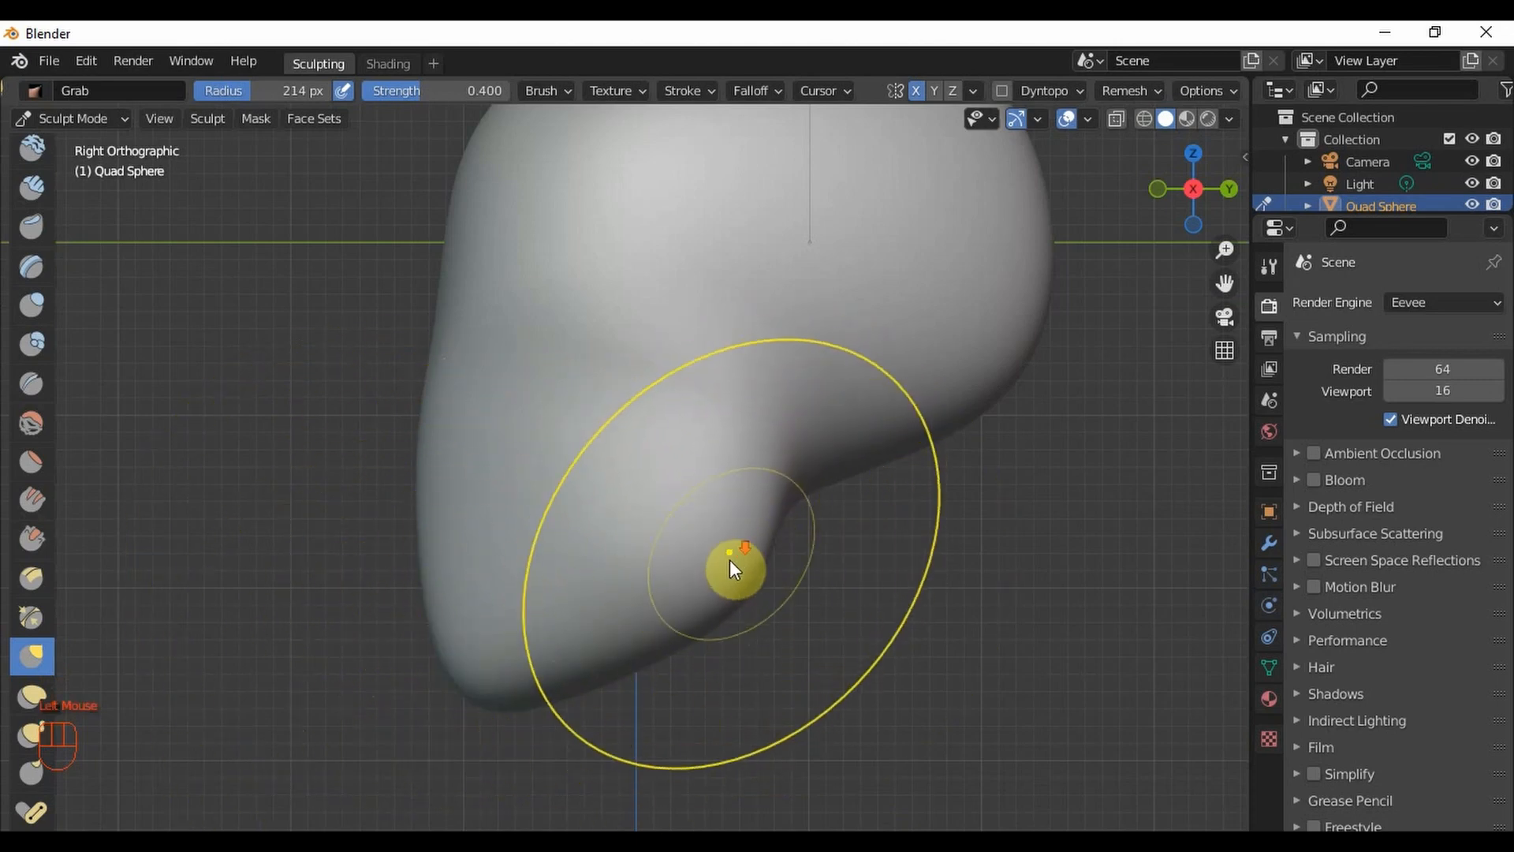
{"action": "scroll", "coordinate": [729, 563], "scroll_direction": "down", "scroll_amount": 3}
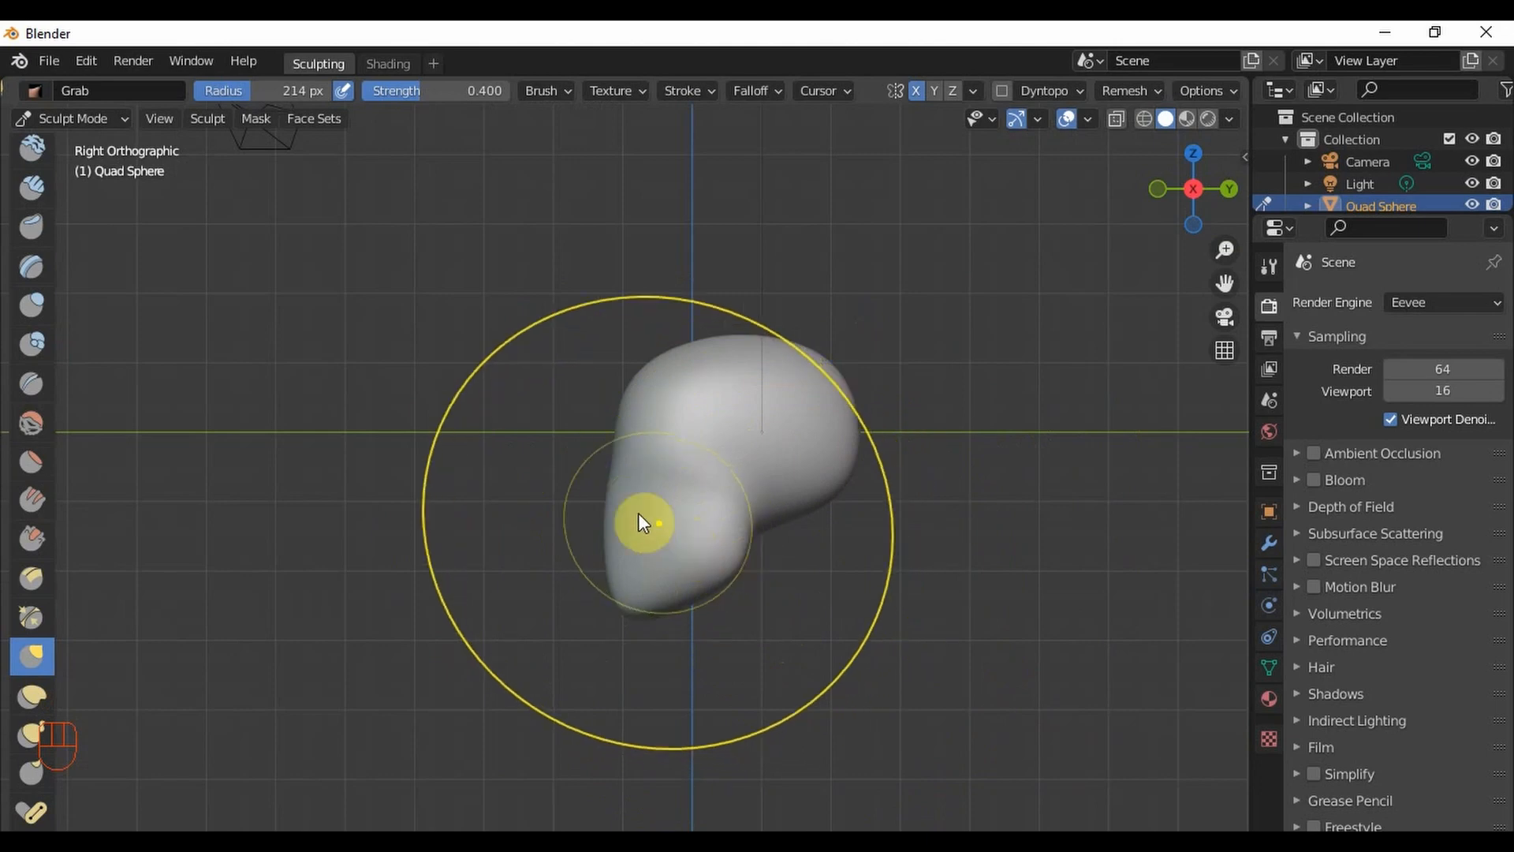
{"action": "mouse_move", "coordinate": [650, 606]}
{"action": "left_mouse_down"}
{"action": "mouse_move", "coordinate": [872, 513]}
{"action": "mouse_move", "coordinate": [750, 564]}
{"action": "left_mouse_up"}
- Examine the head shape from the top view
{"action": "key", "text": "grave"}
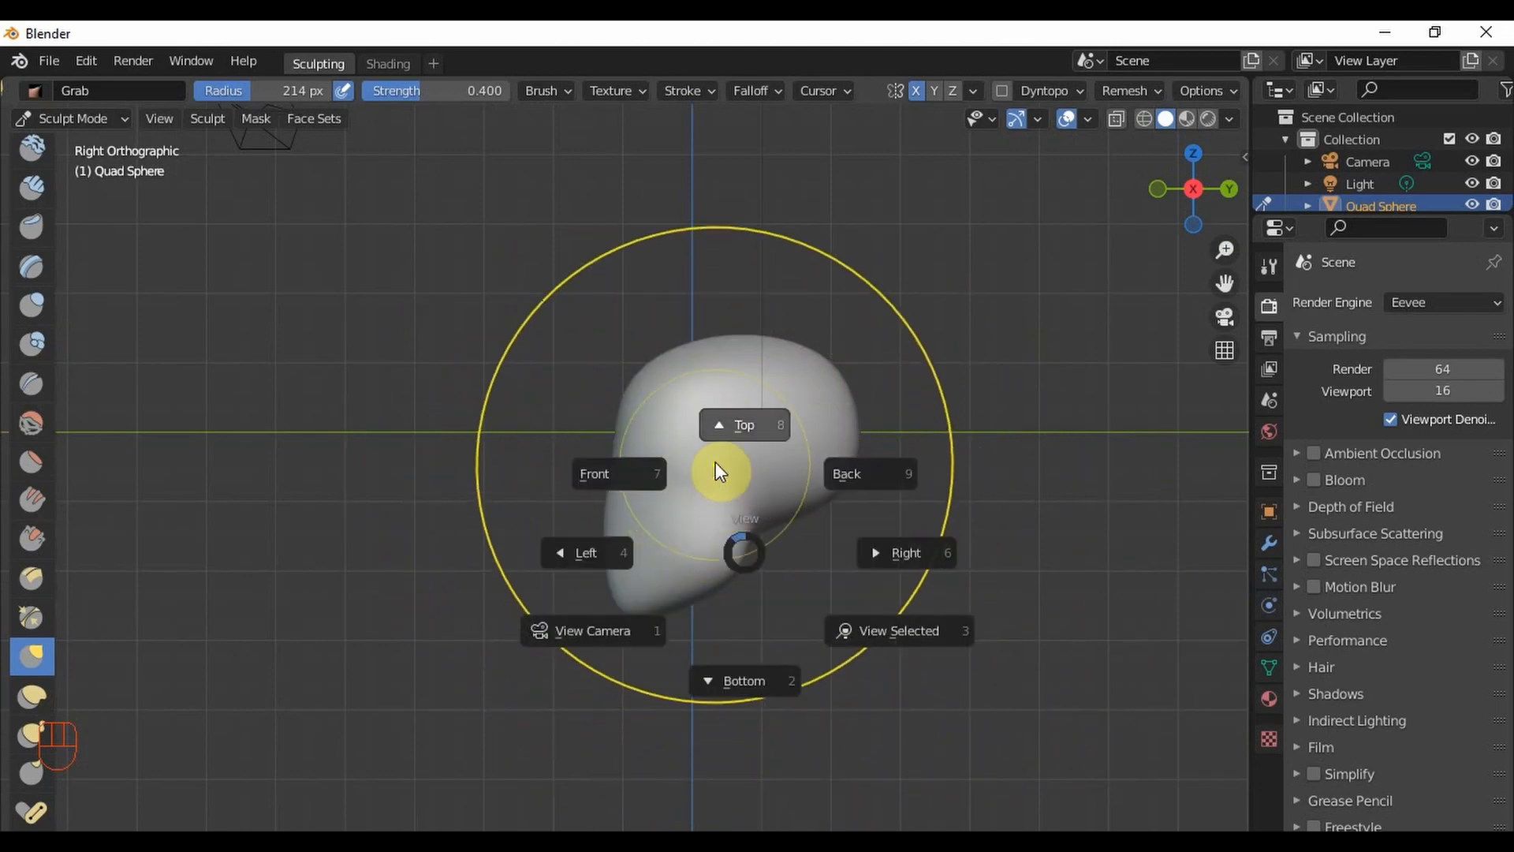
{"action": "left_click", "coordinate": [746, 433]}
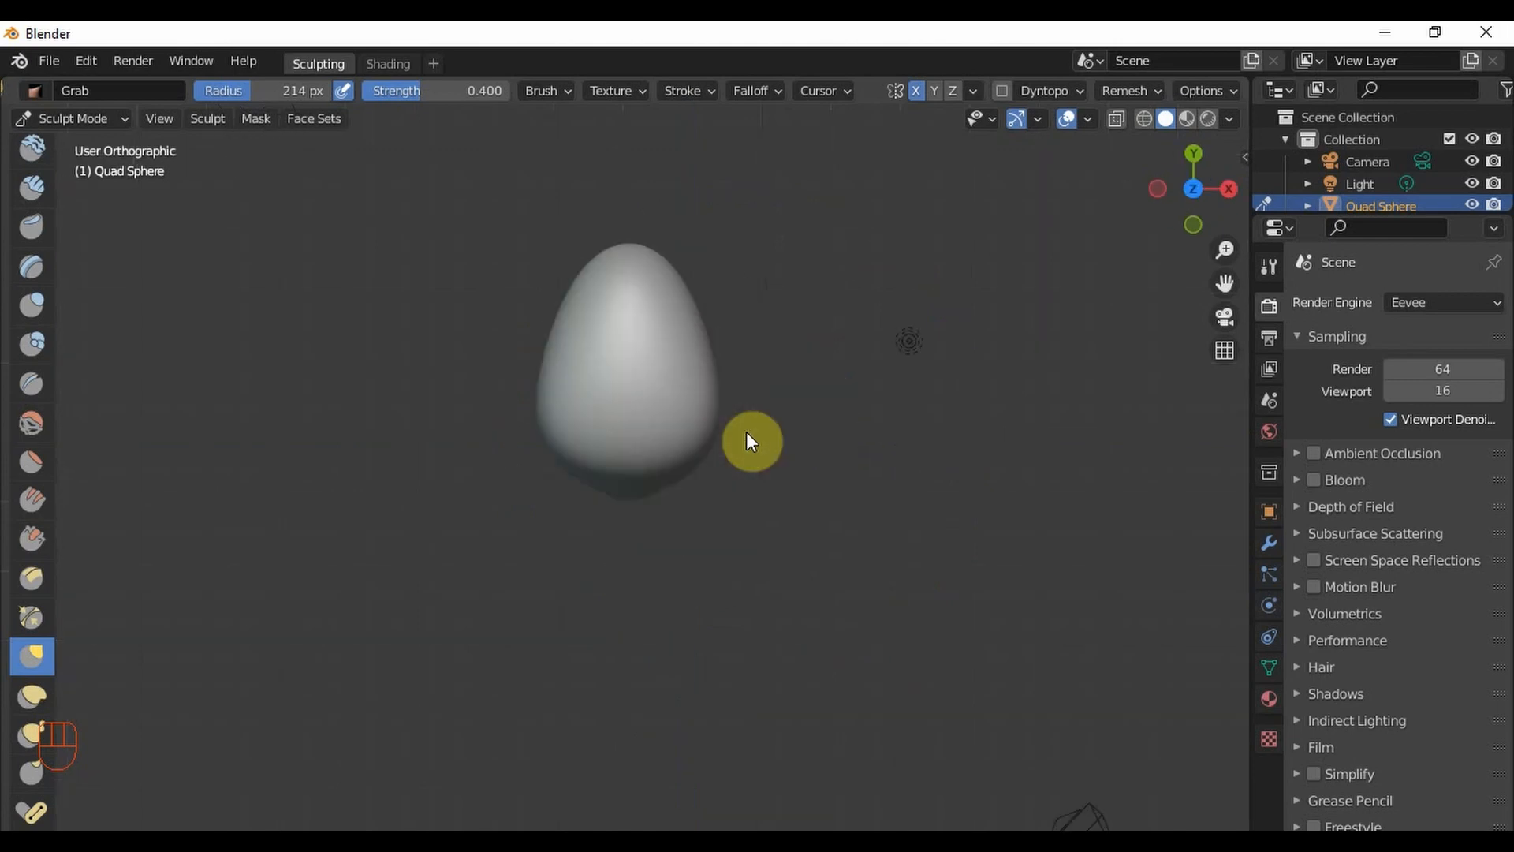
{"action": "key", "text": "grave"}
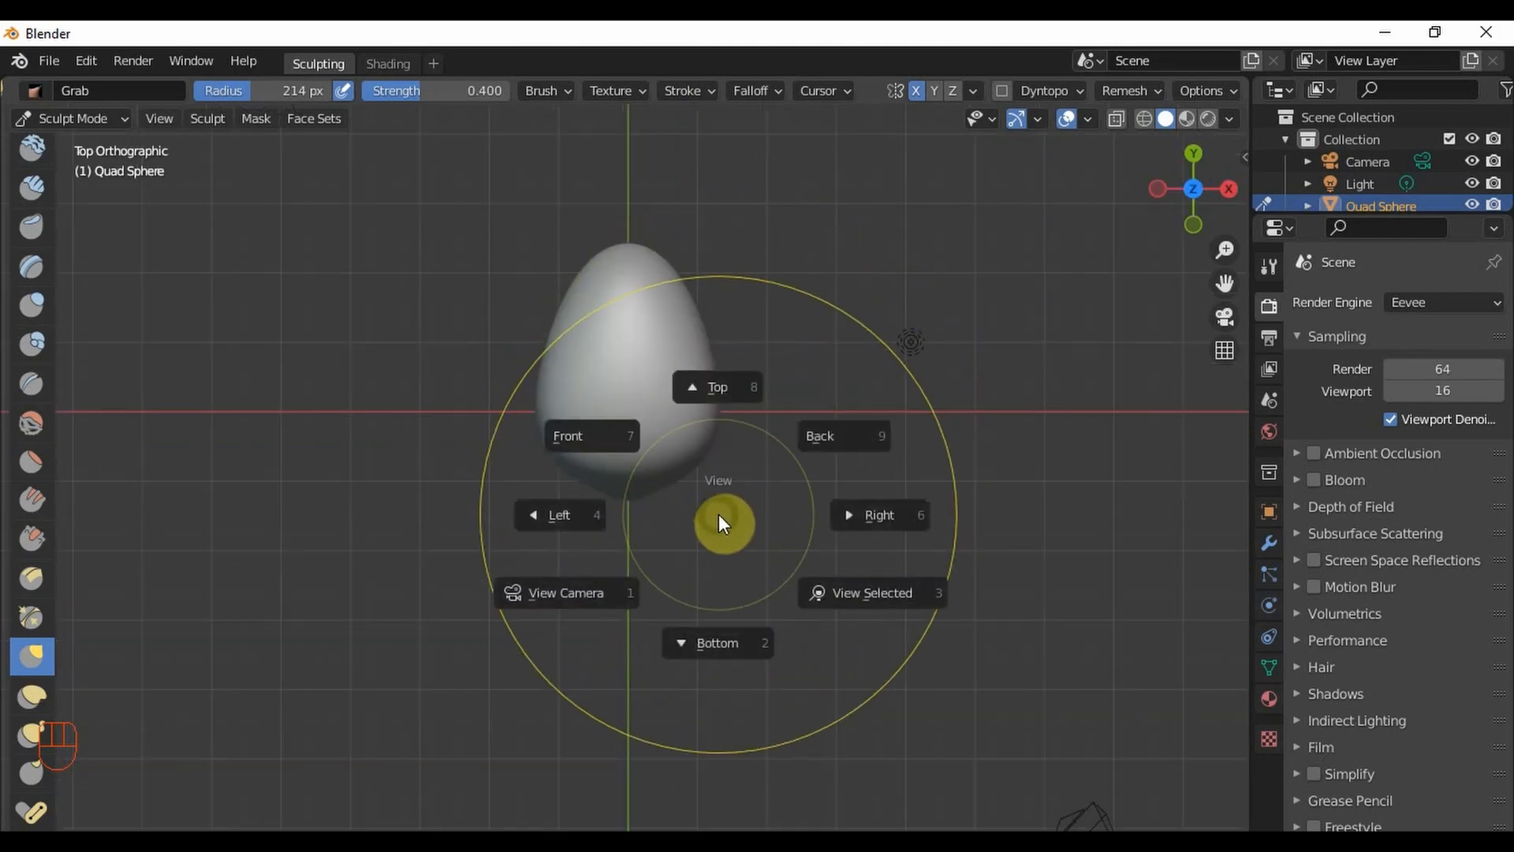
{"action": "left_click", "coordinate": [727, 389]}
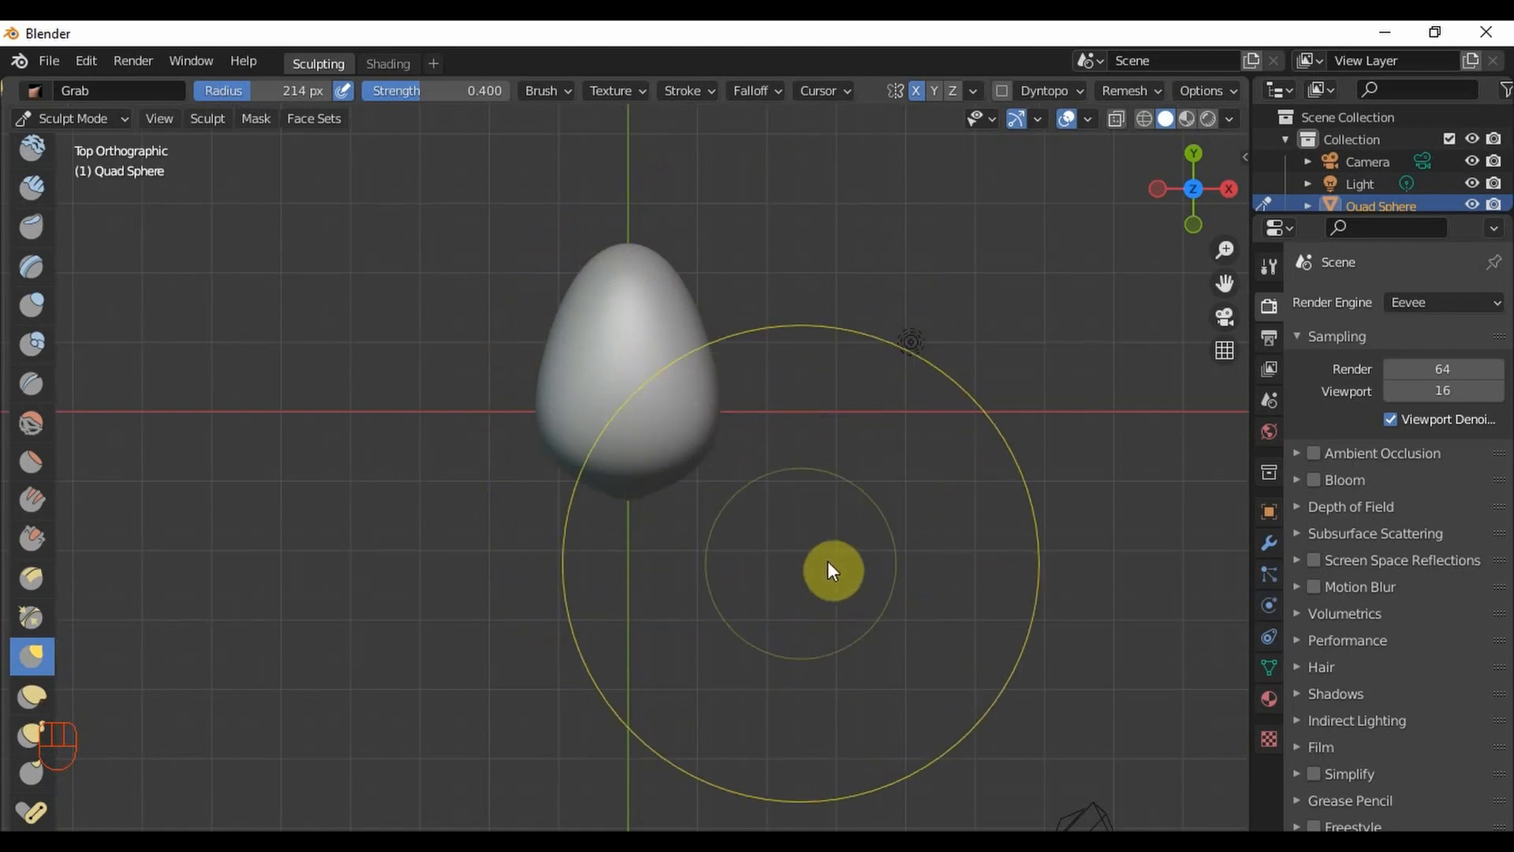
{"action": "scroll", "coordinate": [958, 543], "scroll_direction": "down", "scroll_amount": 1}
{"action": "scroll", "coordinate": [808, 412], "scroll_direction": "up", "scroll_amount": 3}
{"action": "scroll", "coordinate": [754, 463], "scroll_direction": "down", "scroll_amount": 2}
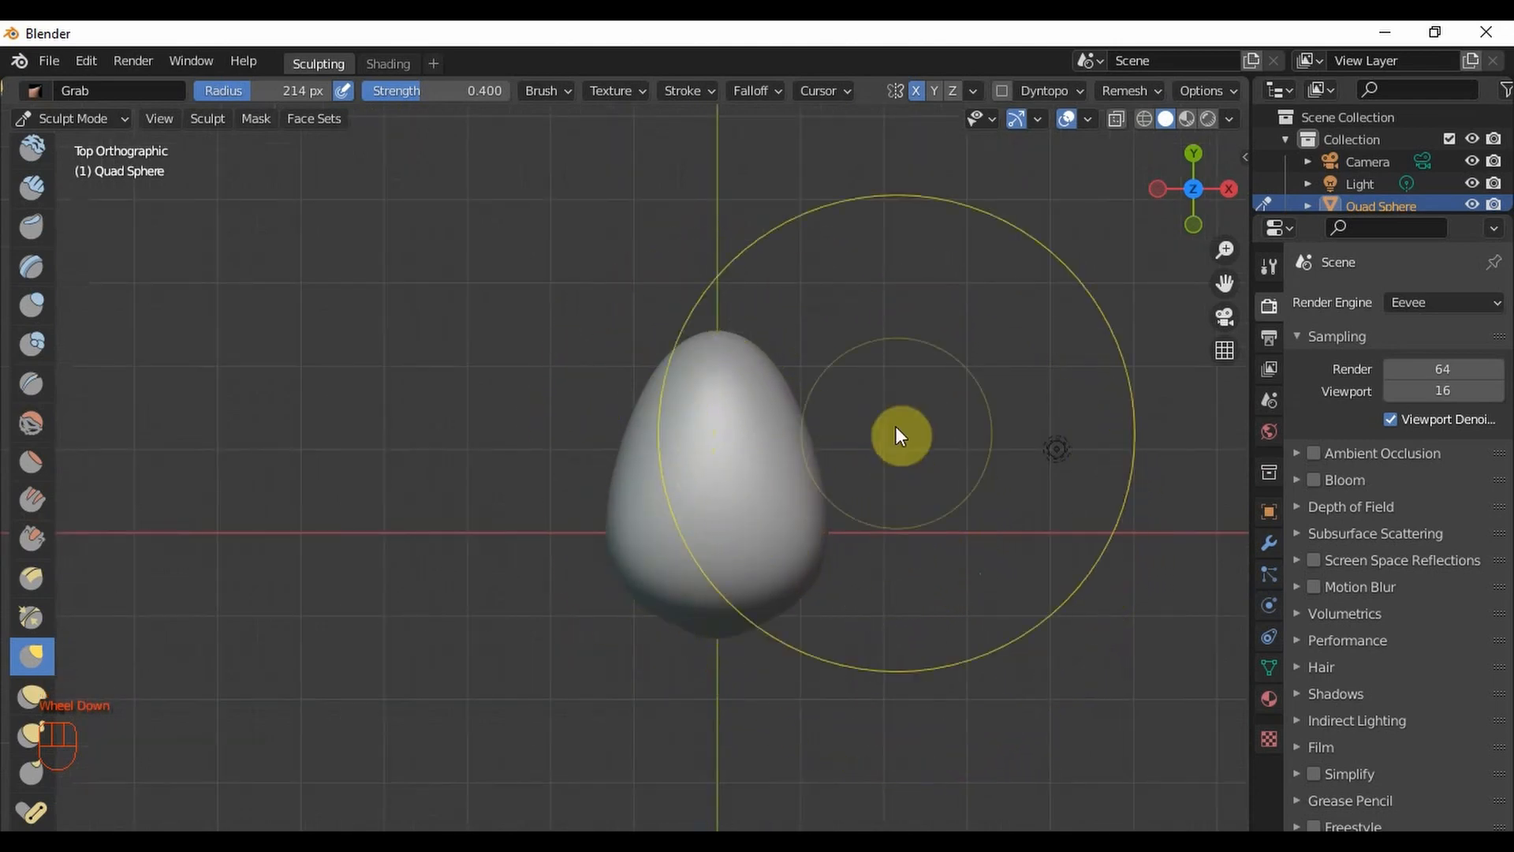
{"action": "scroll", "coordinate": [859, 442], "scroll_direction": "up", "scroll_amount": 2}
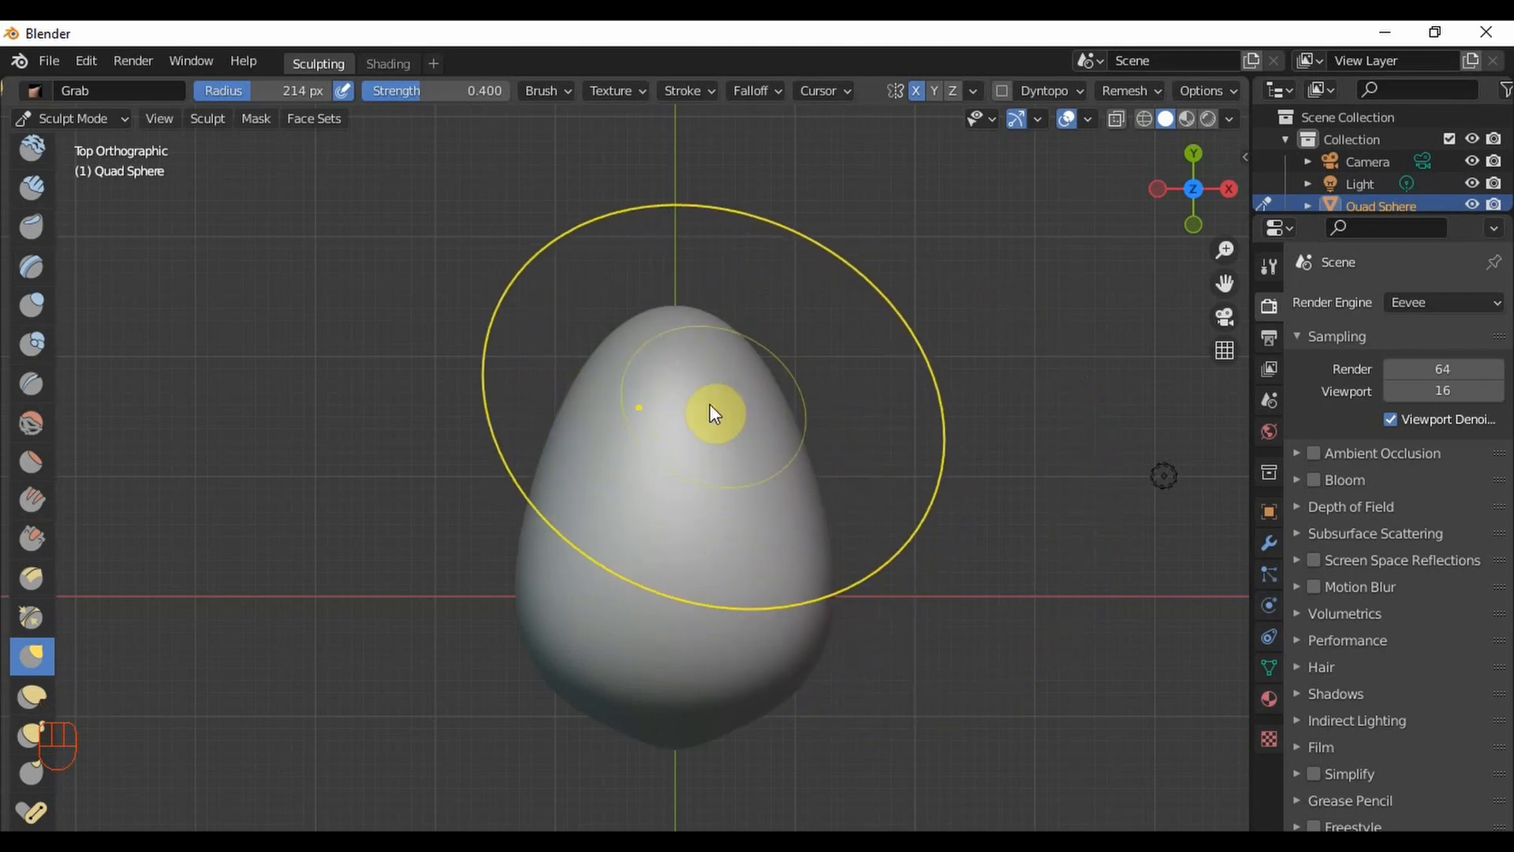
{"action": "scroll", "coordinate": [768, 415], "scroll_direction": "down", "scroll_amount": 1}
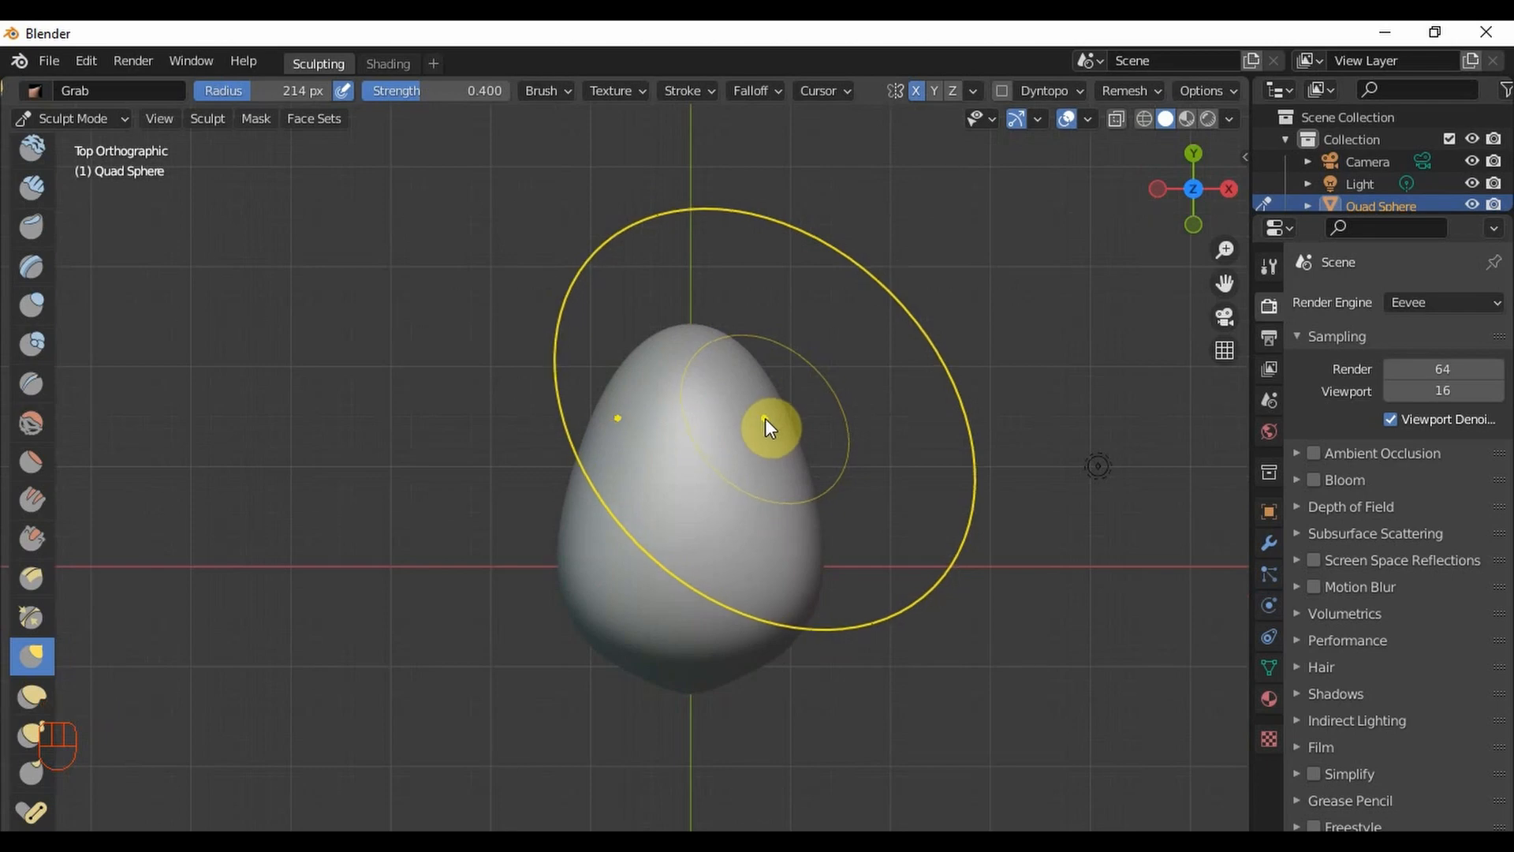
- Widen the narrow back half of the head in the top view with outward Grab strokes
{"action": "key", "text": "ctrl+z"}
{"action": "key", "text": "ctrl+shift+z"}
{"action": "scroll", "coordinate": [763, 448], "scroll_direction": "up", "scroll_amount": 1}
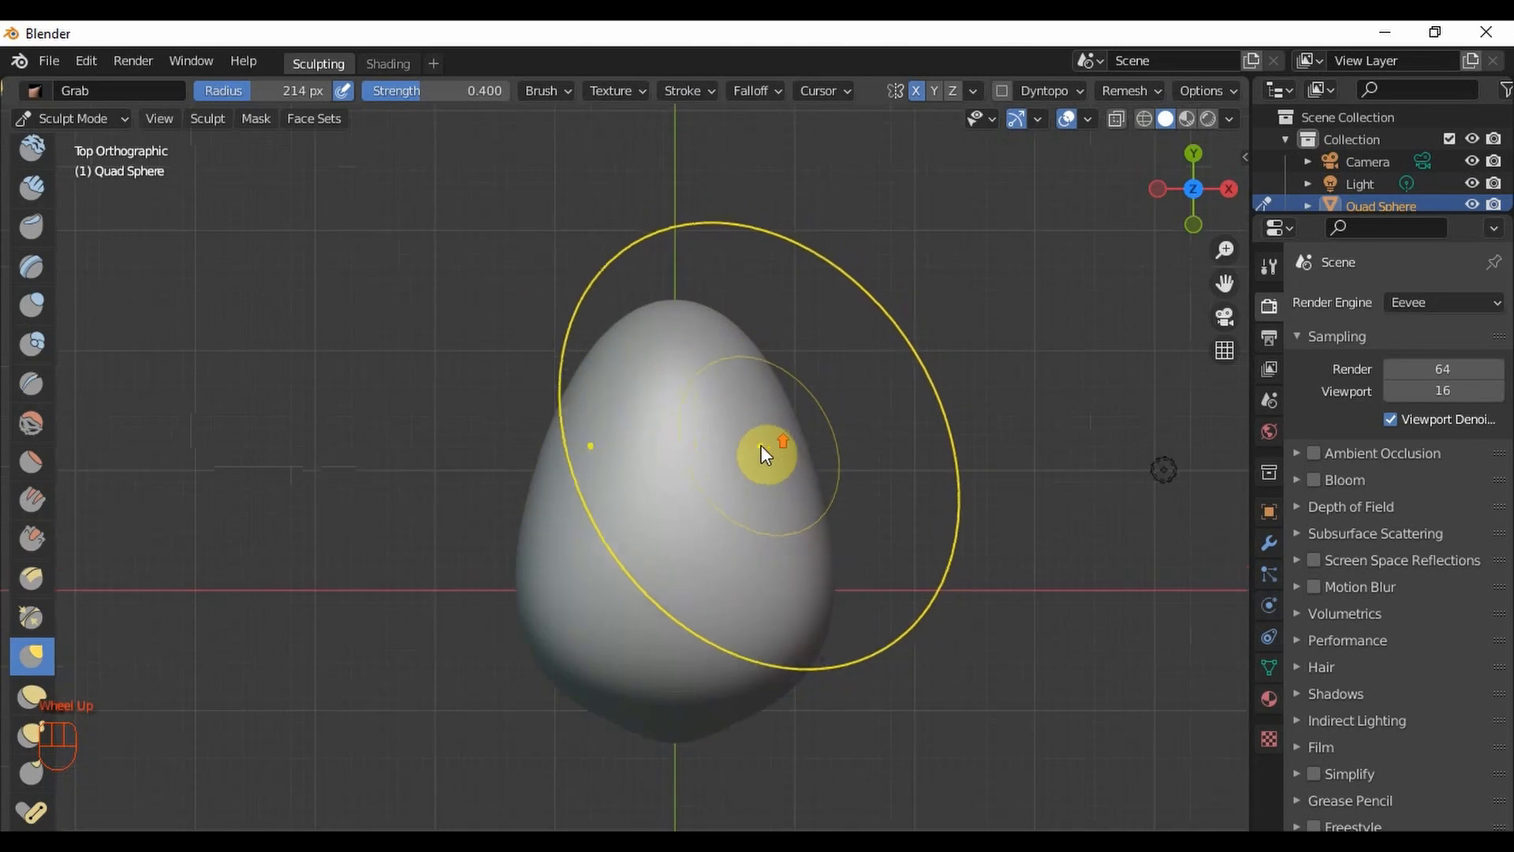
{"action": "scroll", "coordinate": [759, 442], "scroll_direction": "up", "scroll_amount": 1}
{"action": "mouse_move", "coordinate": [756, 435]}
{"action": "left_mouse_down"}
{"action": "mouse_move", "coordinate": [718, 427]}
{"action": "mouse_move", "coordinate": [755, 427]}
{"action": "mouse_move", "coordinate": [757, 396]}
{"action": "left_mouse_up"}
{"action": "scroll", "coordinate": [757, 404], "scroll_direction": "down", "scroll_amount": 1}
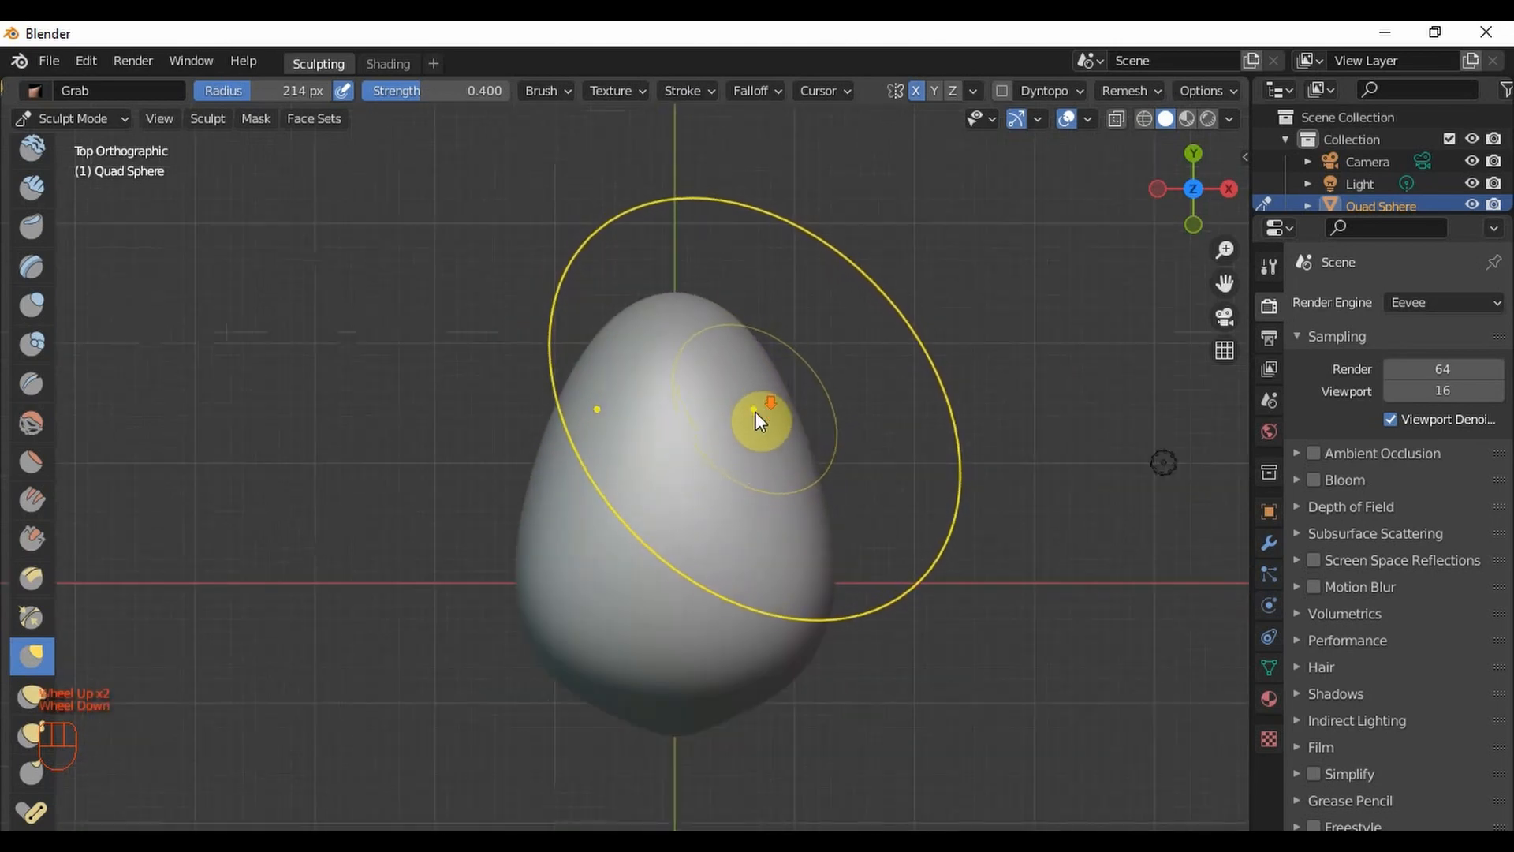
{"action": "scroll", "coordinate": [758, 409], "scroll_direction": "down", "scroll_amount": 2}
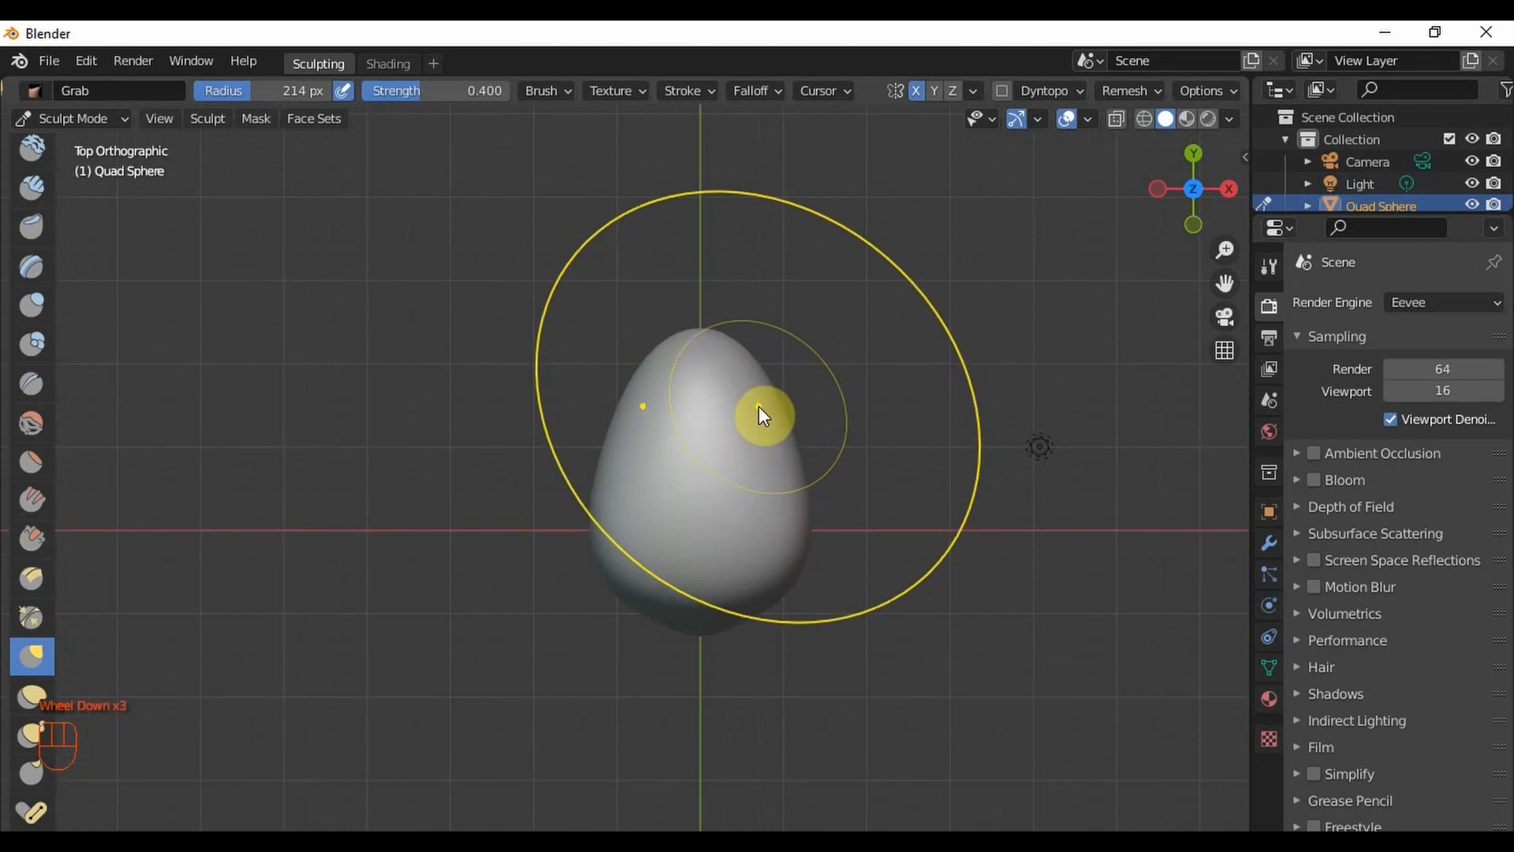
{"action": "scroll", "coordinate": [759, 406], "scroll_direction": "down", "scroll_amount": 1}
{"action": "left_click_drag", "start_coordinate": [758, 407], "coordinate": [867, 389]}
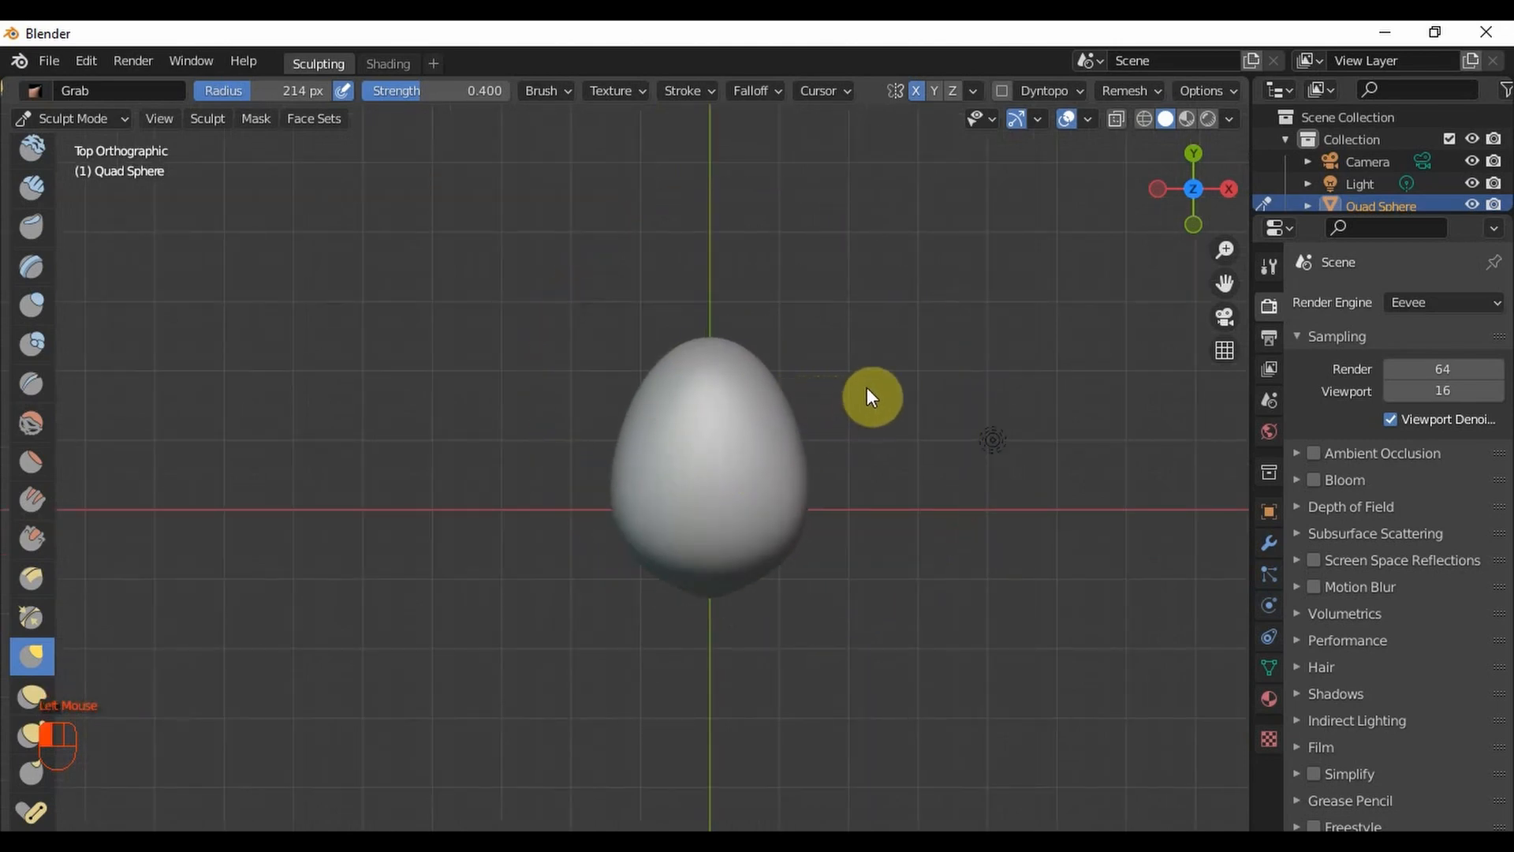
- Pull the rear corners of the skull outward in the top view and even out the sides with Grab strokes
{"action": "scroll", "coordinate": [820, 387], "scroll_direction": "up", "scroll_amount": 2}
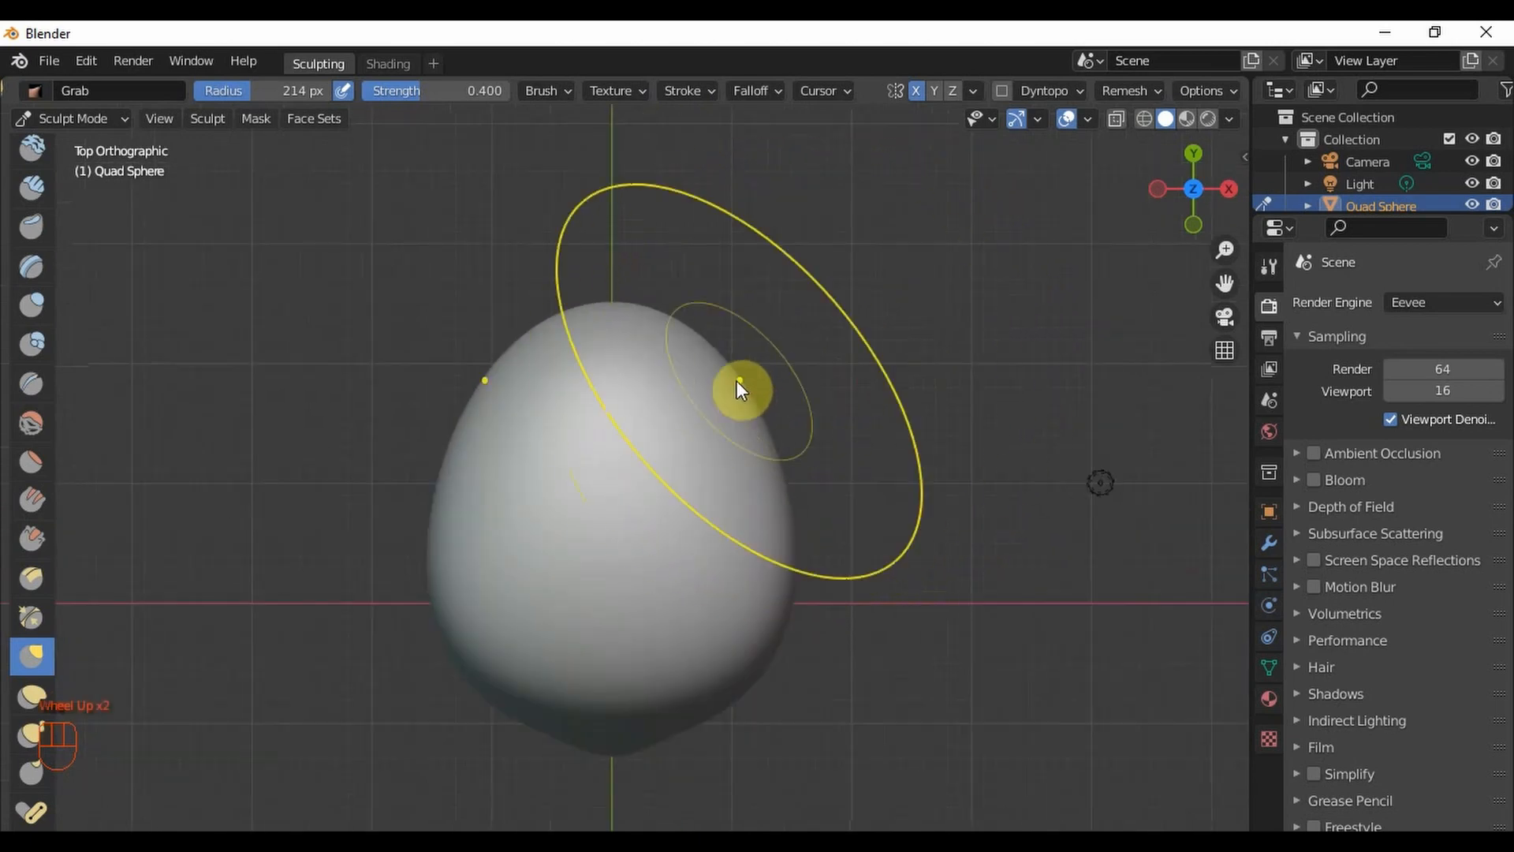
{"action": "left_click_drag", "start_coordinate": [710, 379], "coordinate": [871, 321]}
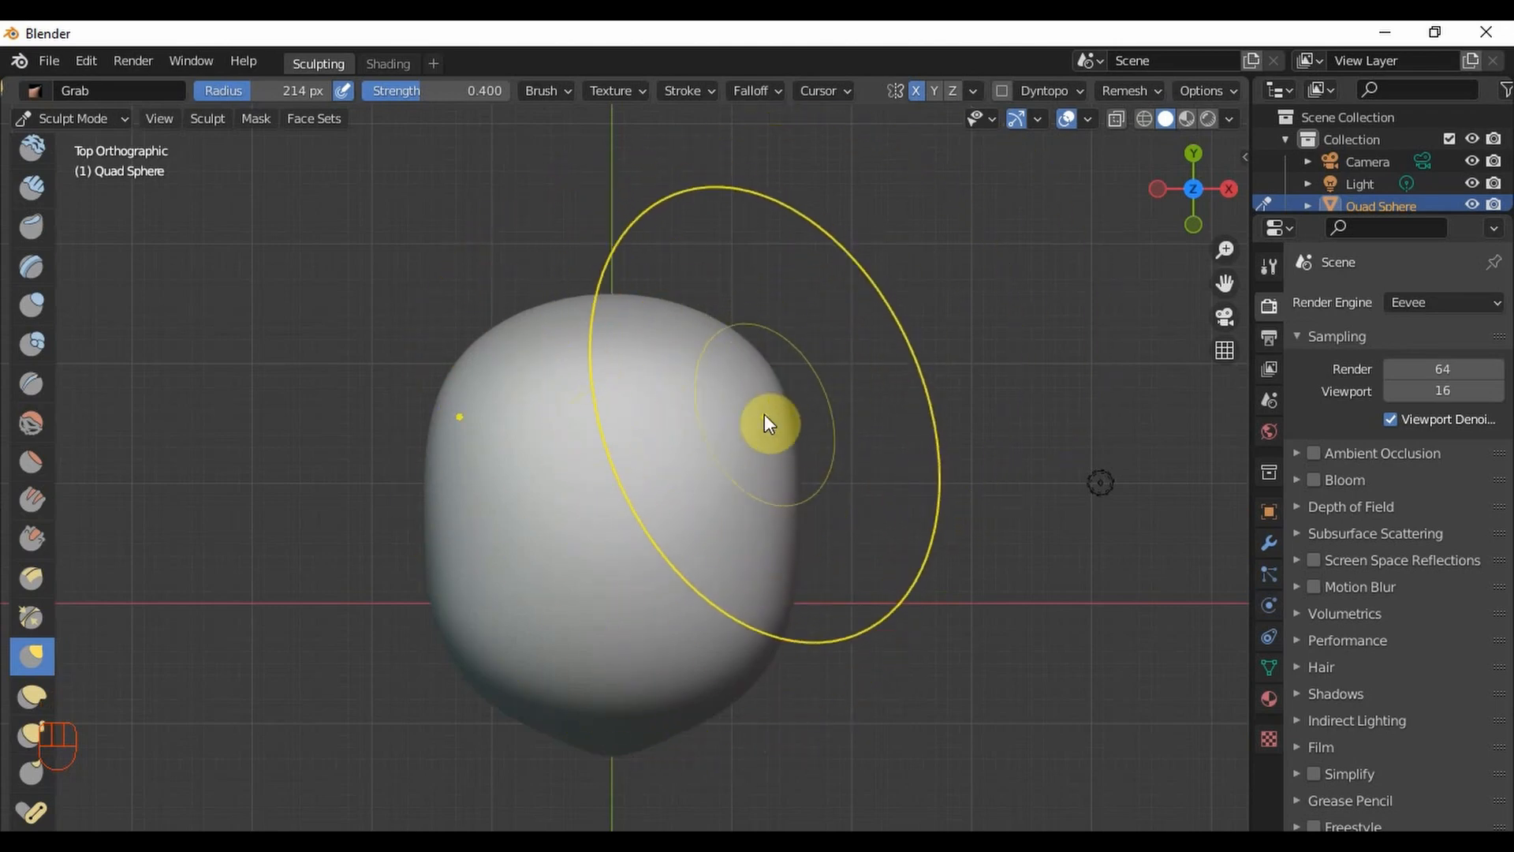
{"action": "left_click_drag", "start_coordinate": [787, 613], "coordinate": [776, 617]}
{"action": "mouse_move", "coordinate": [773, 372]}
{"action": "left_mouse_down"}
{"action": "mouse_move", "coordinate": [789, 363]}
{"action": "mouse_move", "coordinate": [773, 381]}
{"action": "mouse_move", "coordinate": [788, 384]}
{"action": "mouse_move", "coordinate": [795, 368]}
{"action": "left_mouse_up"}
- Examine the cheeks and jaw up close from the front and at an angle
{"action": "scroll", "coordinate": [796, 371], "scroll_direction": "down", "scroll_amount": 2}
{"action": "middle_click_drag", "start_coordinate": [821, 505], "coordinate": [764, 308]}
{"action": "scroll", "coordinate": [798, 538], "scroll_direction": "up", "scroll_amount": 2}
{"action": "mouse_move", "coordinate": [730, 494]}
{"action": "middle_mouse_down"}
{"action": "mouse_move", "coordinate": [639, 453]}
{"action": "mouse_move", "coordinate": [527, 453]}
{"action": "mouse_move", "coordinate": [558, 467]}
{"action": "mouse_move", "coordinate": [733, 452]}
{"action": "mouse_move", "coordinate": [697, 462]}
{"action": "mouse_move", "coordinate": [865, 473]}
{"action": "mouse_move", "coordinate": [500, 466]}
{"action": "mouse_move", "coordinate": [694, 504]}
{"action": "middle_mouse_up"}
{"action": "scroll", "coordinate": [527, 453], "scroll_direction": "down", "scroll_amount": 1}
{"action": "scroll", "coordinate": [717, 496], "scroll_direction": "up", "scroll_amount": 2}
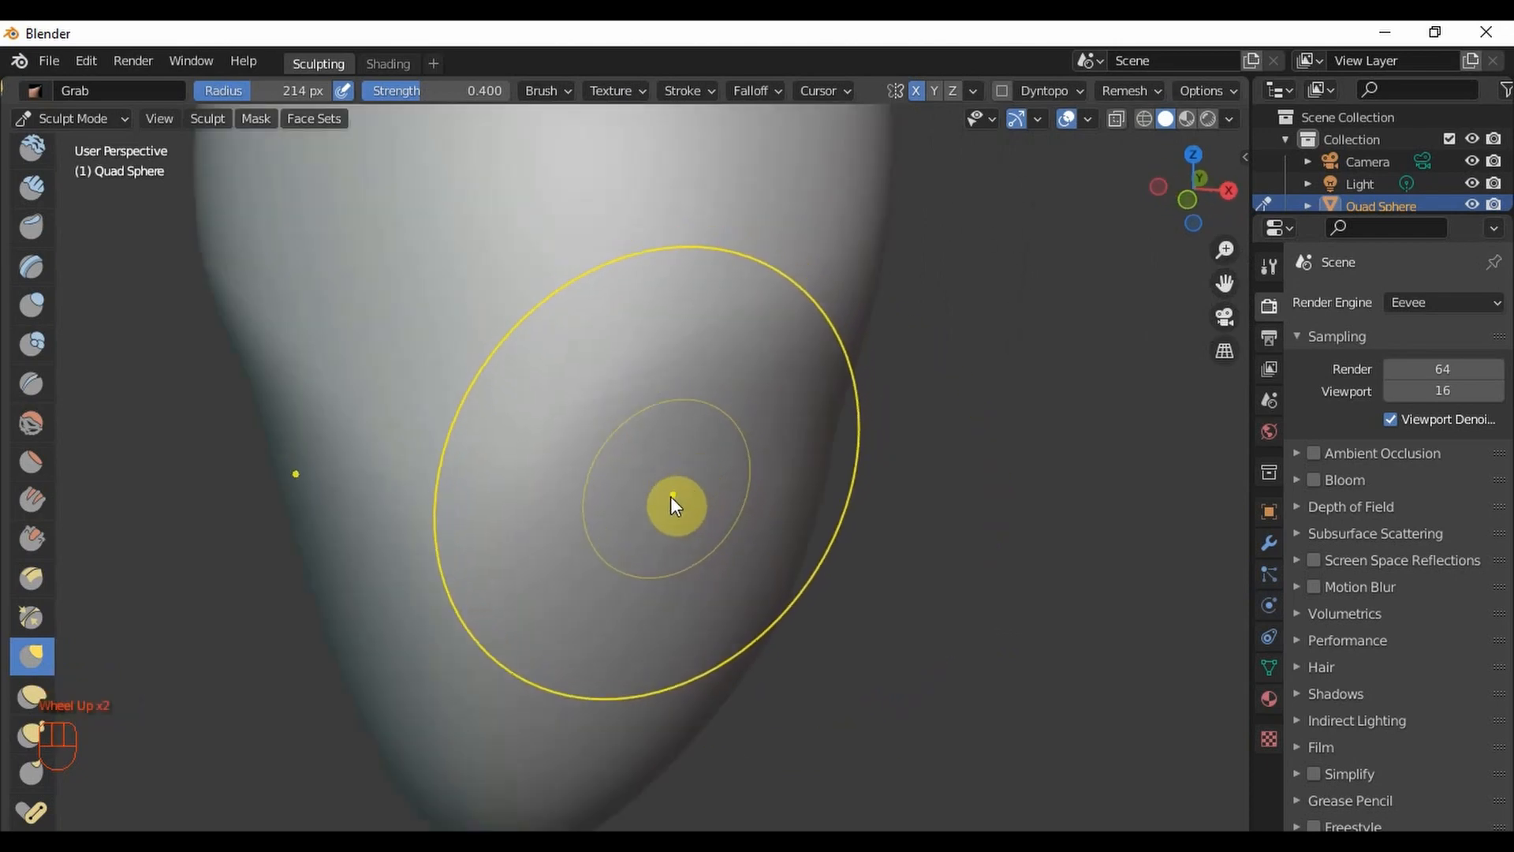
{"action": "scroll", "coordinate": [671, 587], "scroll_direction": "down", "scroll_amount": 2}
{"action": "mouse_move", "coordinate": [633, 549]}
{"action": "middle_mouse_down"}
{"action": "mouse_move", "coordinate": [517, 547]}
{"action": "mouse_move", "coordinate": [456, 612]}
{"action": "mouse_move", "coordinate": [371, 547]}
{"action": "mouse_move", "coordinate": [382, 533]}
{"action": "mouse_move", "coordinate": [675, 523]}
{"action": "mouse_move", "coordinate": [774, 480]}
{"action": "mouse_move", "coordinate": [889, 484]}
{"action": "mouse_move", "coordinate": [565, 509]}
{"action": "mouse_move", "coordinate": [591, 523]}
{"action": "middle_mouse_up"}
{"action": "scroll", "coordinate": [675, 522], "scroll_direction": "up", "scroll_amount": 2}
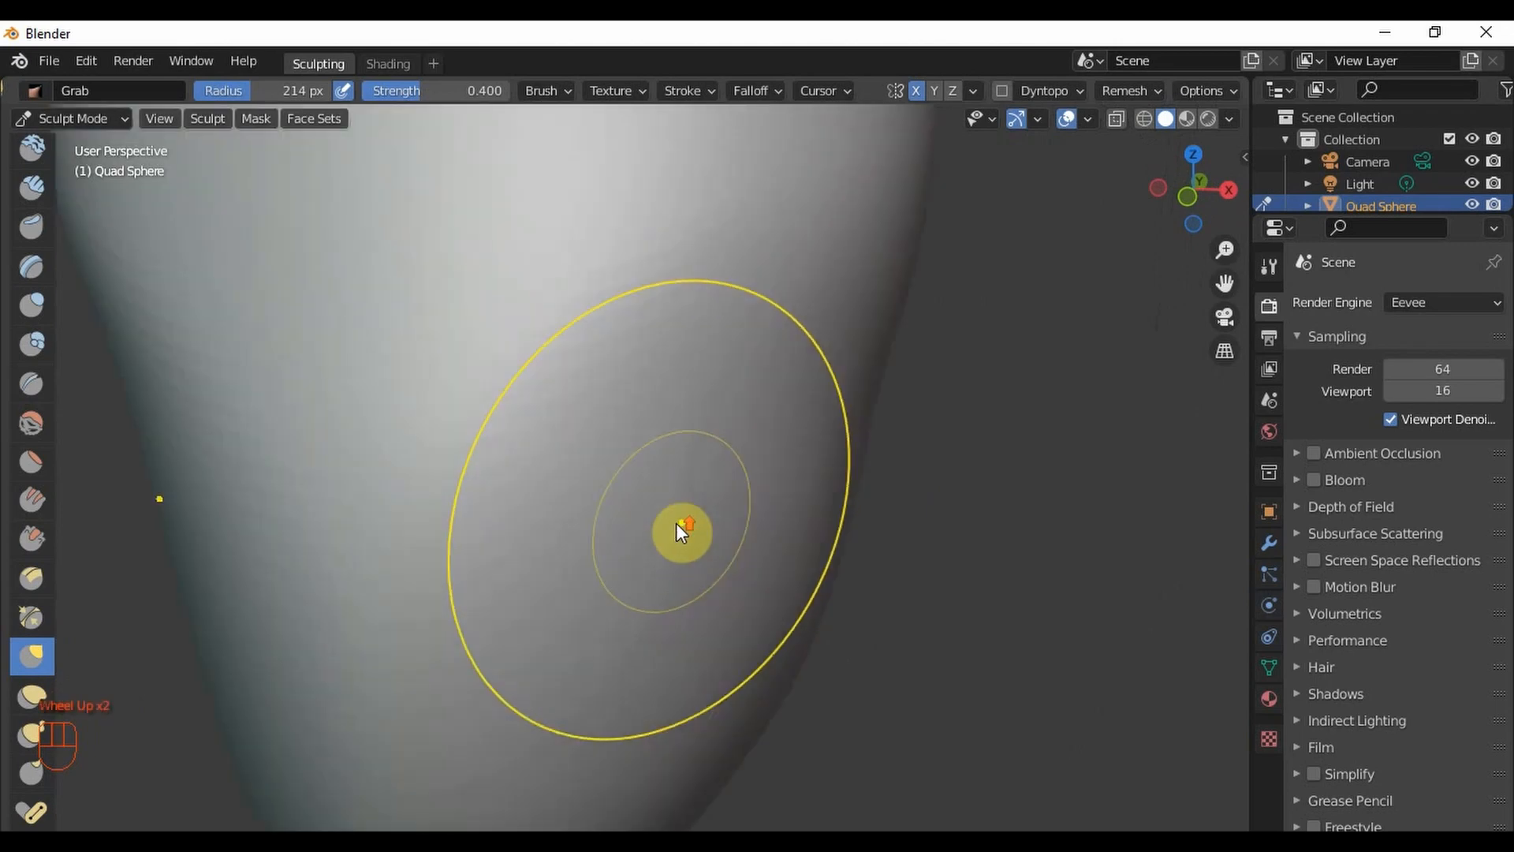
{"action": "scroll", "coordinate": [706, 517], "scroll_direction": "down", "scroll_amount": 1}
{"action": "scroll", "coordinate": [722, 579], "scroll_direction": "up", "scroll_amount": 1}
{"action": "scroll", "coordinate": [721, 579], "scroll_direction": "down", "scroll_amount": 1}
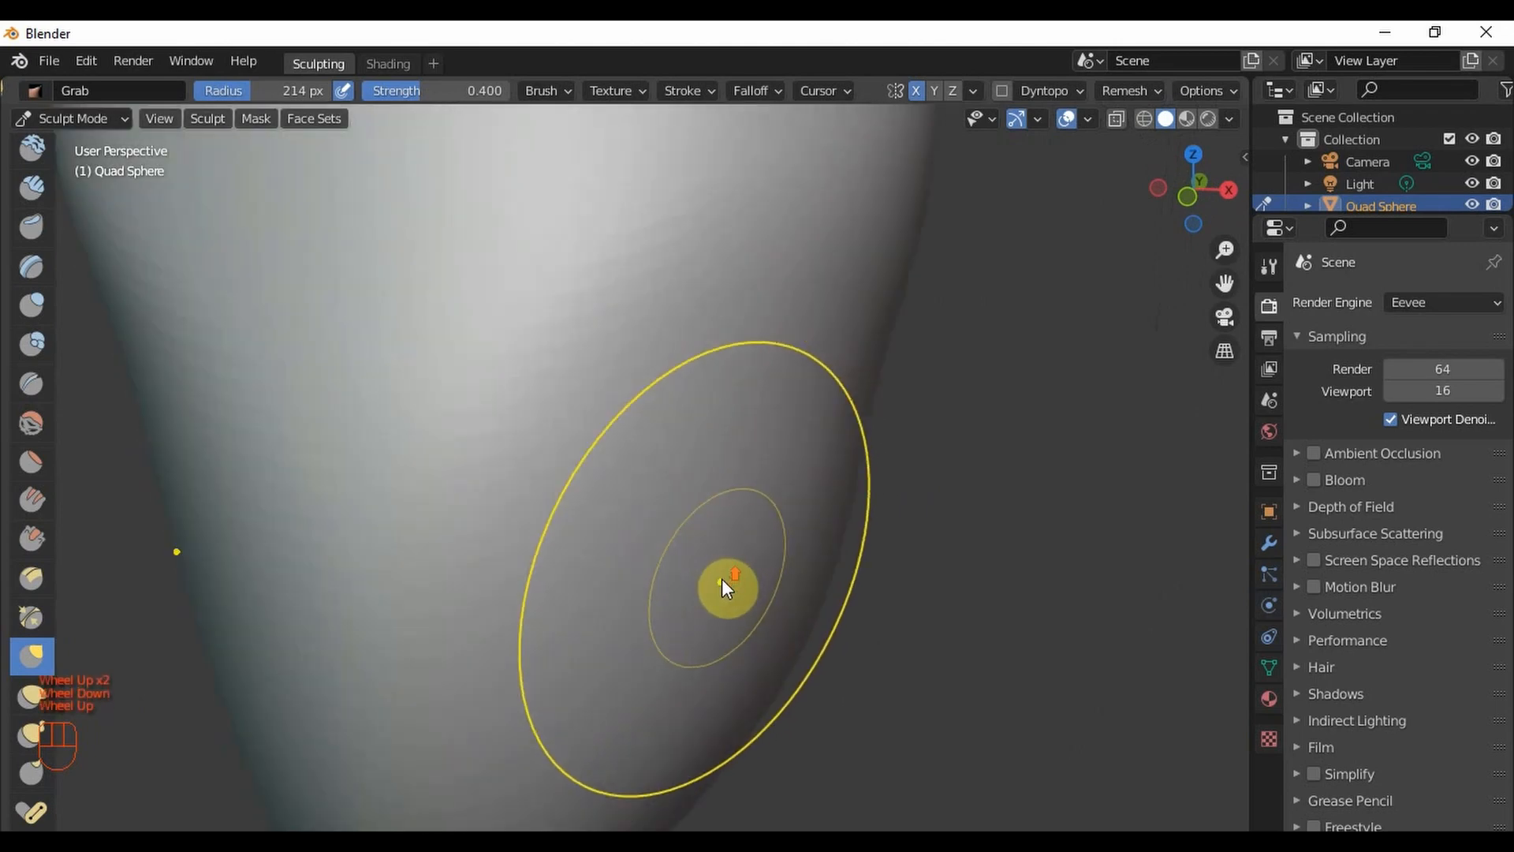
- Switch to the Inflate/Deflate brush and add volume along the side of the jaw
{"action": "key", "text": "i"}
{"action": "scroll", "coordinate": [727, 571], "scroll_direction": "down", "scroll_amount": 1}
{"action": "middle_click_drag", "start_coordinate": [730, 575], "coordinate": [621, 535]}
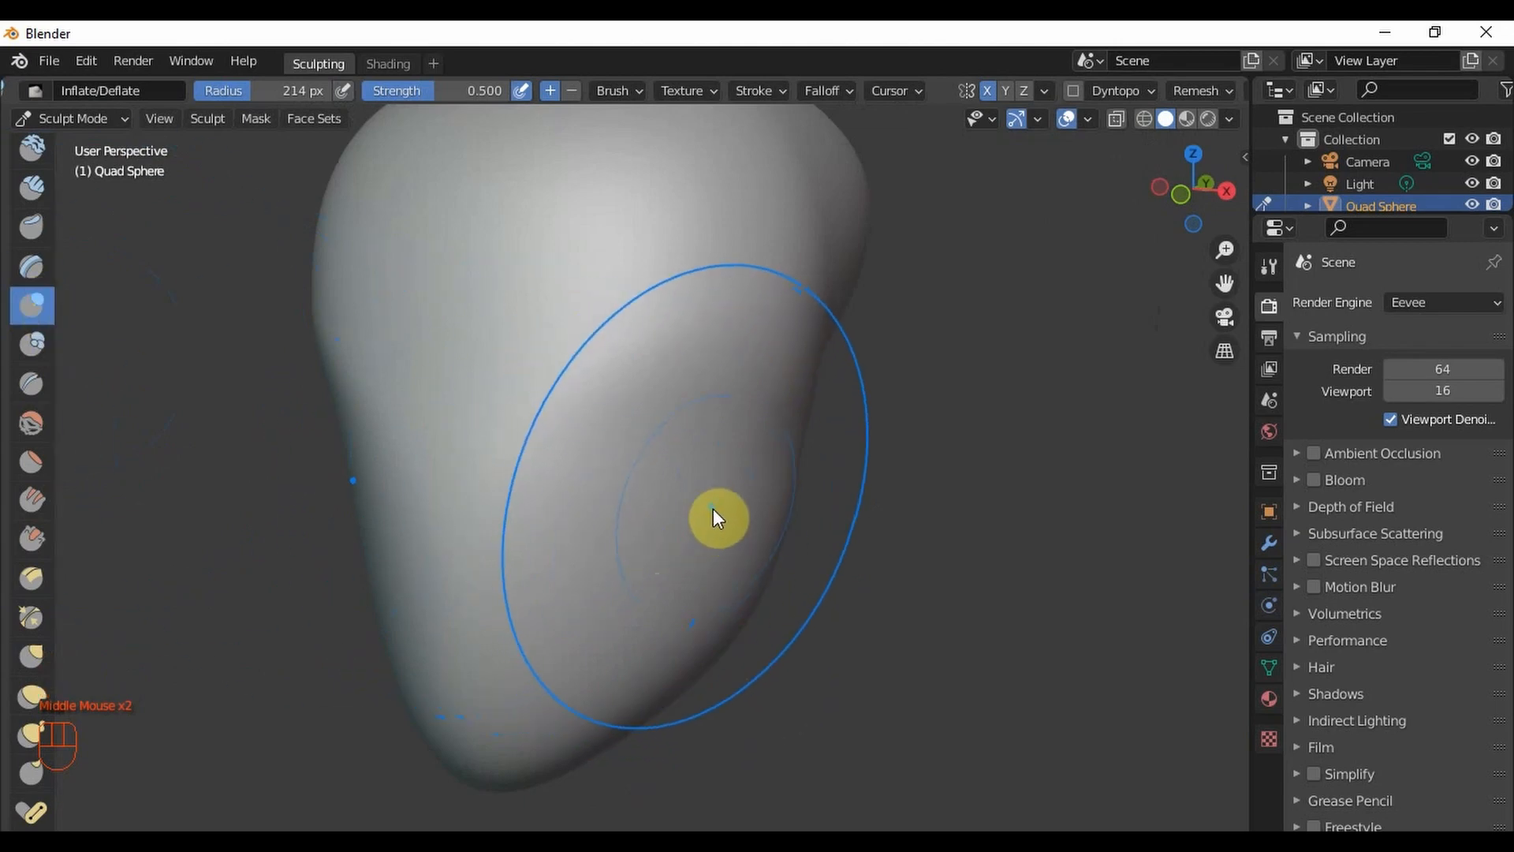
{"action": "scroll", "coordinate": [713, 509], "scroll_direction": "up", "scroll_amount": 1}
{"action": "left_click", "coordinate": [689, 490]}
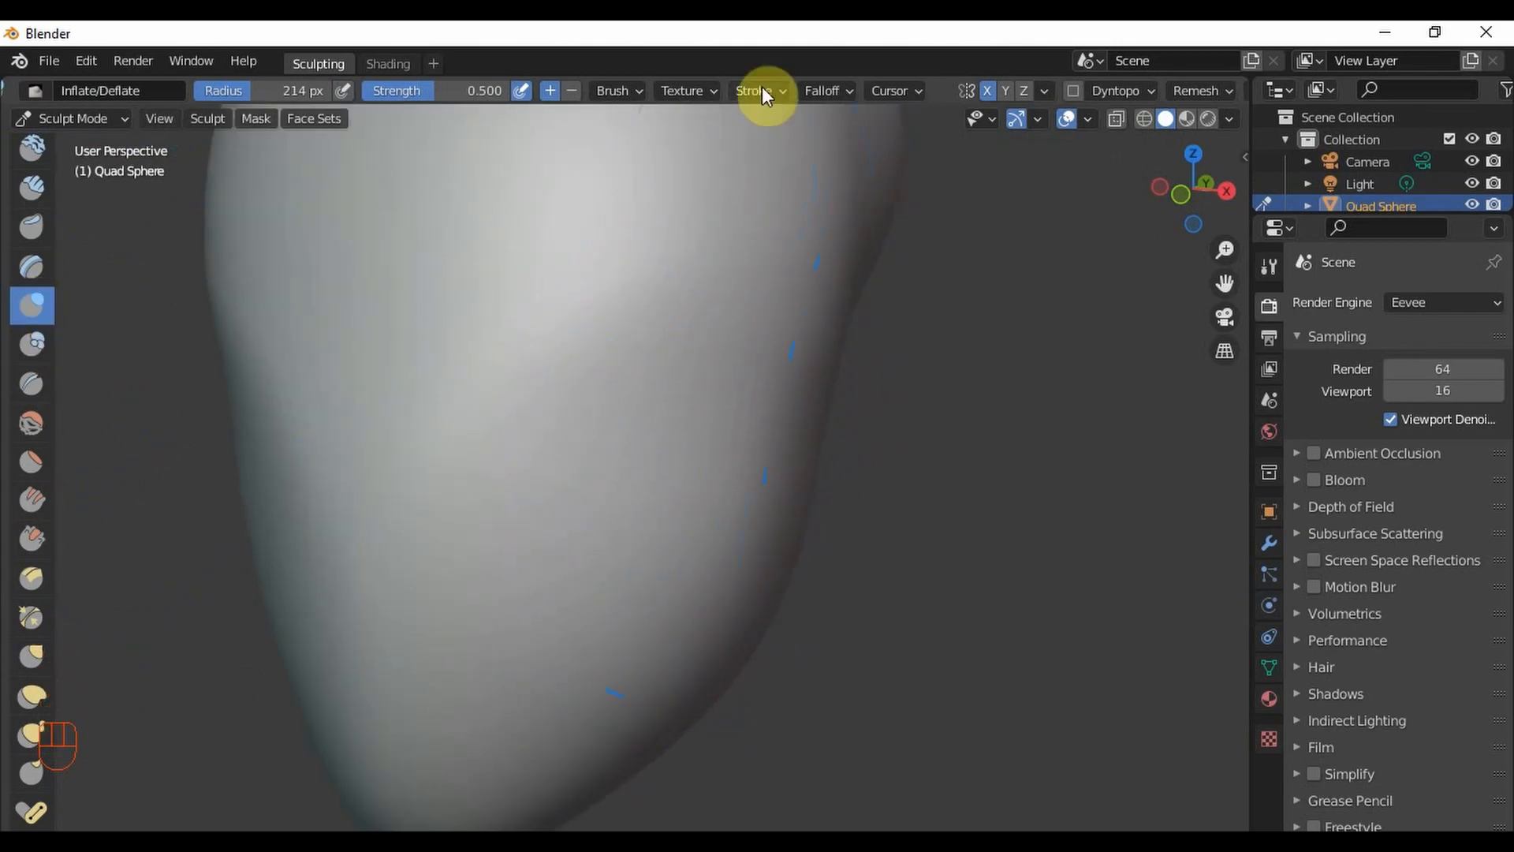
{"action": "left_click", "coordinate": [824, 91]}
{"action": "left_click", "coordinate": [793, 132]}
{"action": "middle_click_drag", "start_coordinate": [715, 619], "coordinate": [604, 522]}
{"action": "left_click_drag", "start_coordinate": [604, 522], "coordinate": [594, 439]}
{"action": "mouse_move", "coordinate": [489, 632]}
{"action": "middle_mouse_down"}
{"action": "mouse_move", "coordinate": [581, 595]}
{"action": "mouse_move", "coordinate": [568, 608]}
{"action": "middle_mouse_up"}
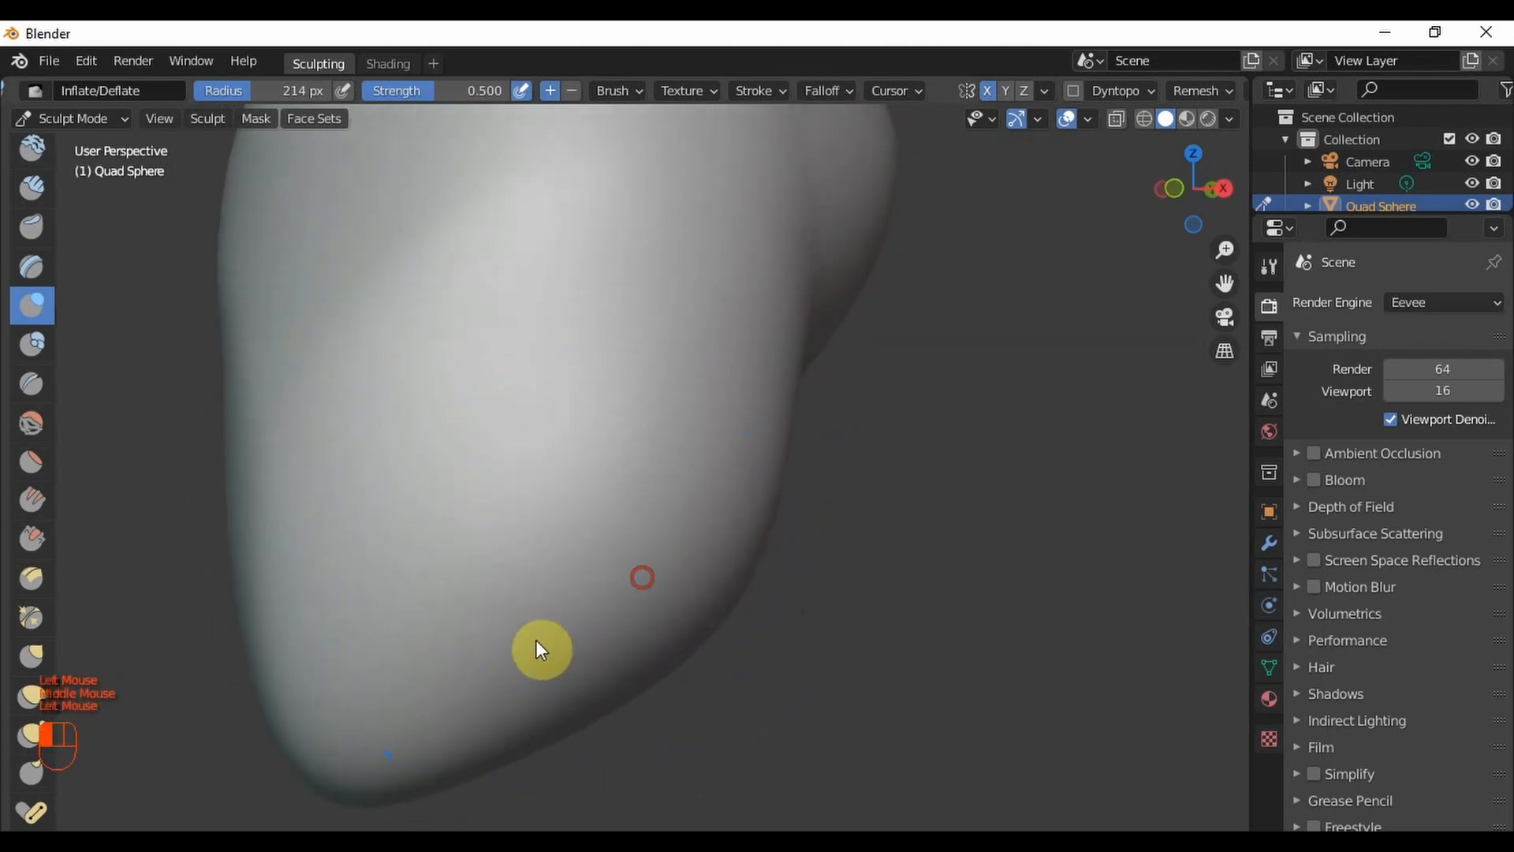
{"action": "mouse_move", "coordinate": [584, 534]}
{"action": "middle_mouse_down"}
{"action": "mouse_move", "coordinate": [588, 608]}
{"action": "mouse_move", "coordinate": [622, 565]}
{"action": "middle_mouse_up"}
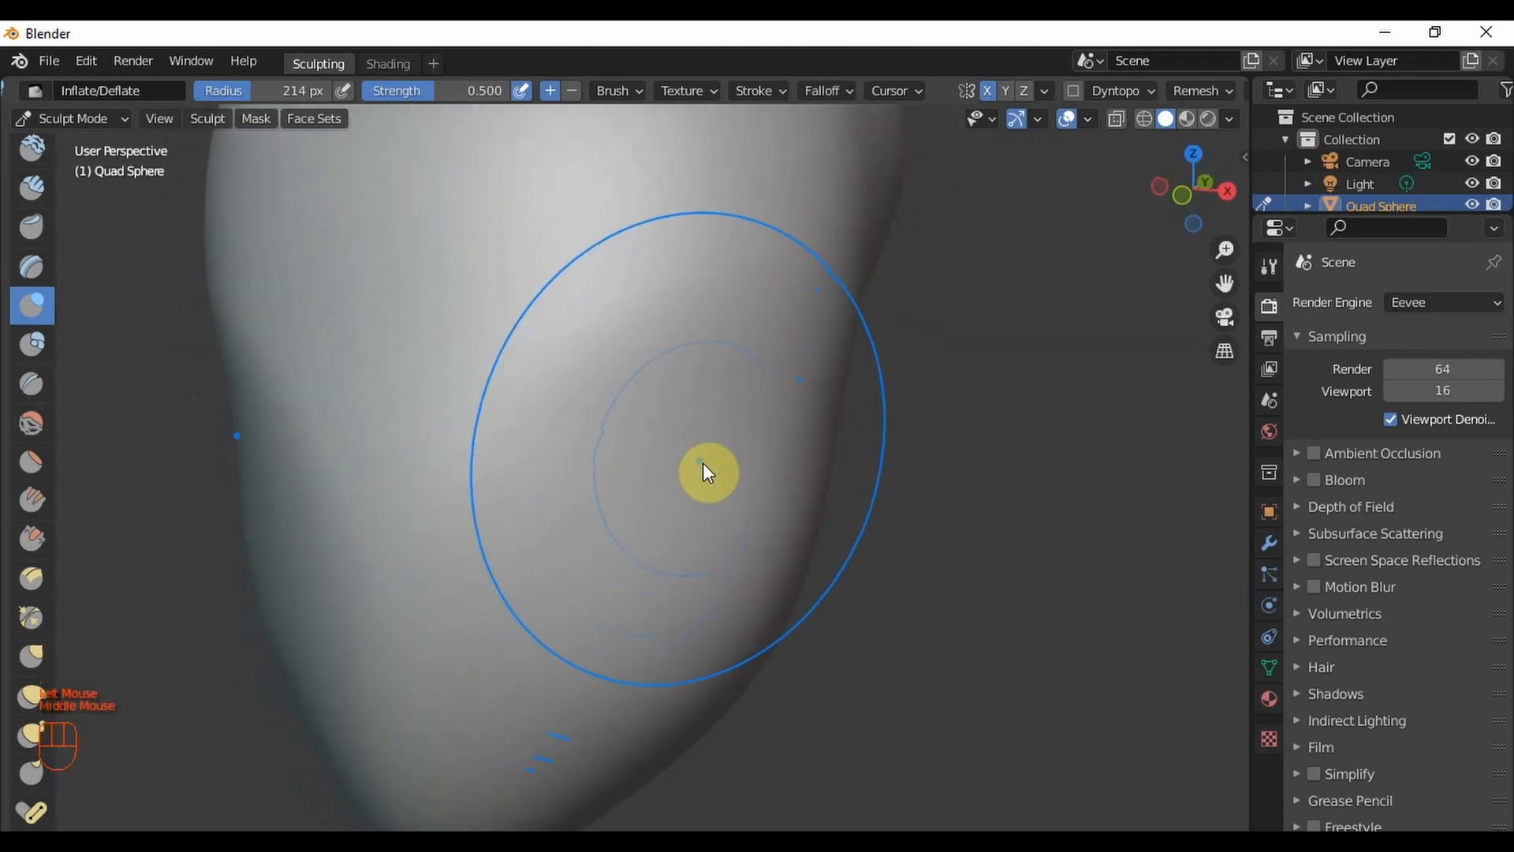
- Reduce the Inflate/Deflate brush radius to 88 px for finer work on the lower face
{"action": "scroll", "coordinate": [679, 544], "scroll_direction": "down", "scroll_amount": 2}
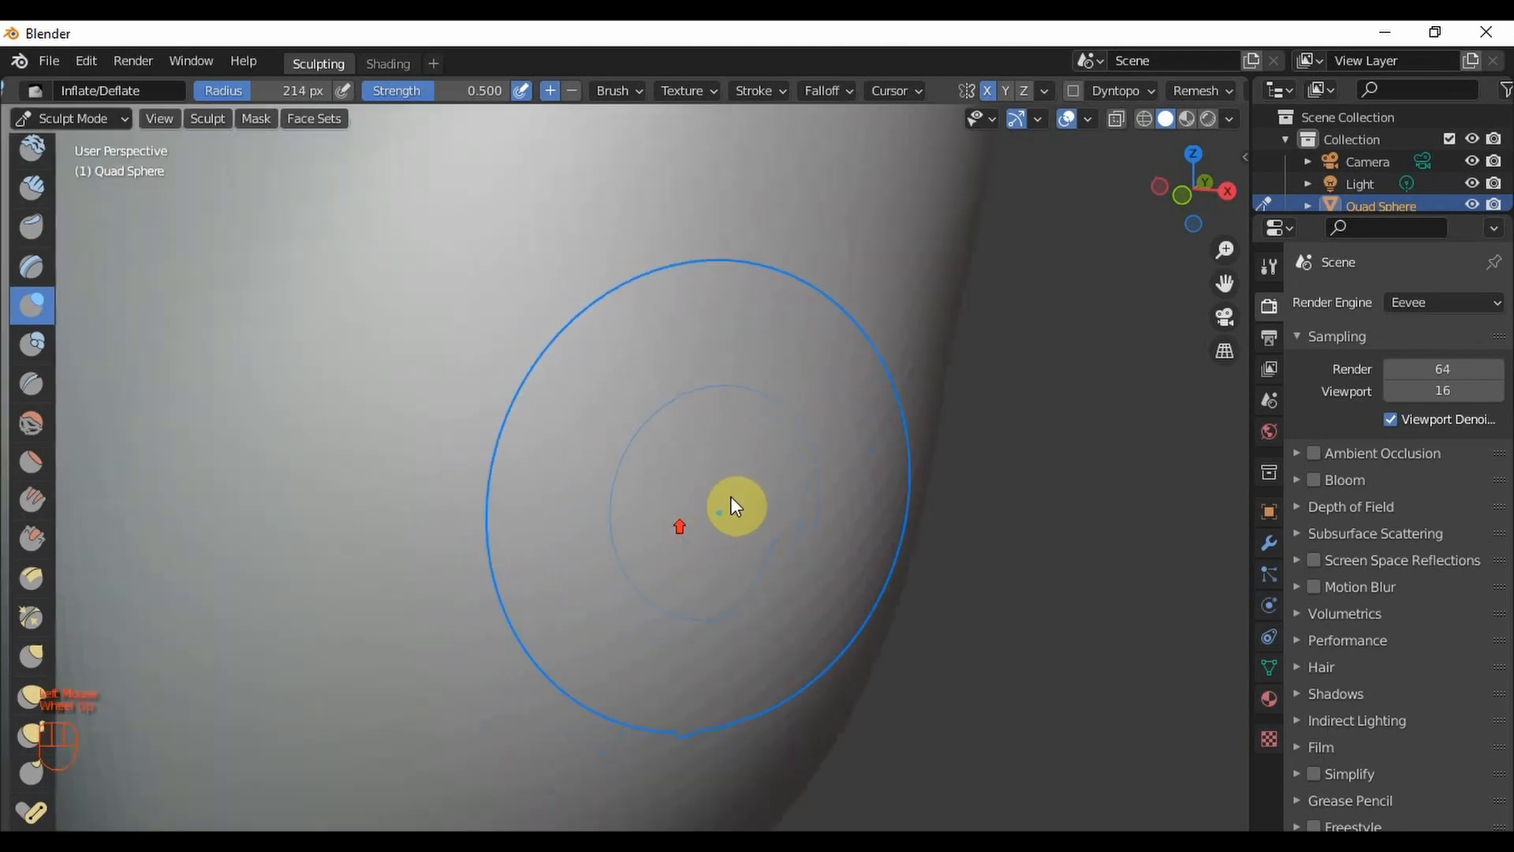
{"action": "scroll", "coordinate": [741, 379], "scroll_direction": "down", "scroll_amount": 1}
{"action": "mouse_move", "coordinate": [742, 379]}
{"action": "middle_mouse_down"}
{"action": "mouse_move", "coordinate": [720, 423]}
{"action": "mouse_move", "coordinate": [886, 426]}
{"action": "mouse_move", "coordinate": [808, 439]}
{"action": "mouse_move", "coordinate": [592, 423]}
{"action": "mouse_move", "coordinate": [996, 433]}
{"action": "mouse_move", "coordinate": [783, 445]}
{"action": "middle_mouse_up"}
{"action": "scroll", "coordinate": [812, 439], "scroll_direction": "down", "scroll_amount": 3}
{"action": "scroll", "coordinate": [776, 418], "scroll_direction": "up", "scroll_amount": 5}
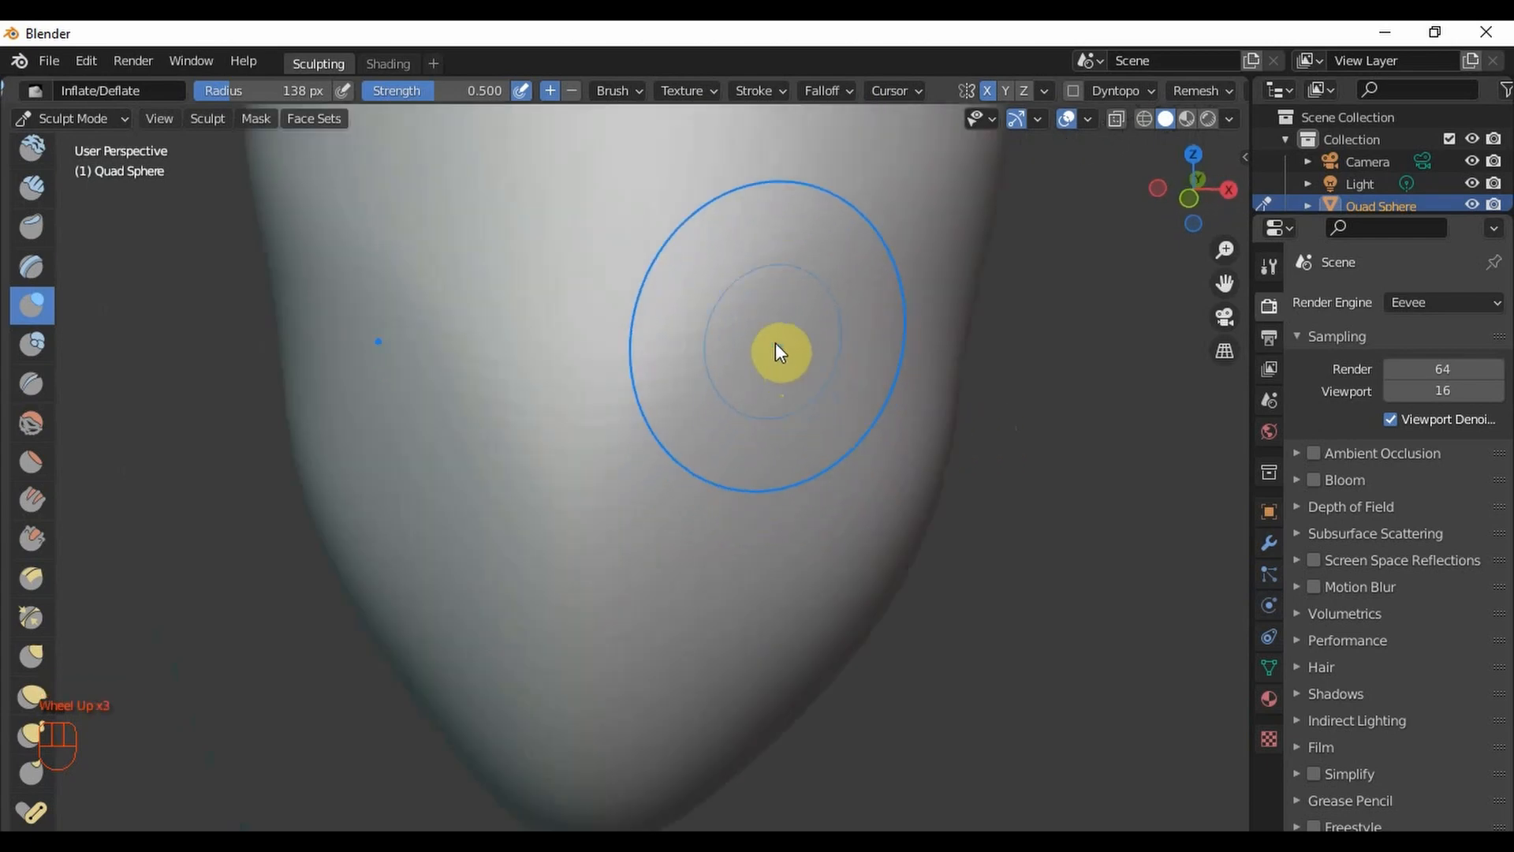
{"action": "key", "text": "bracketleft"}
{"action": "key", "text": "bracketleft"}
{"action": "key", "text": "bracketleft"}
{"action": "key", "text": "bracketleft"}
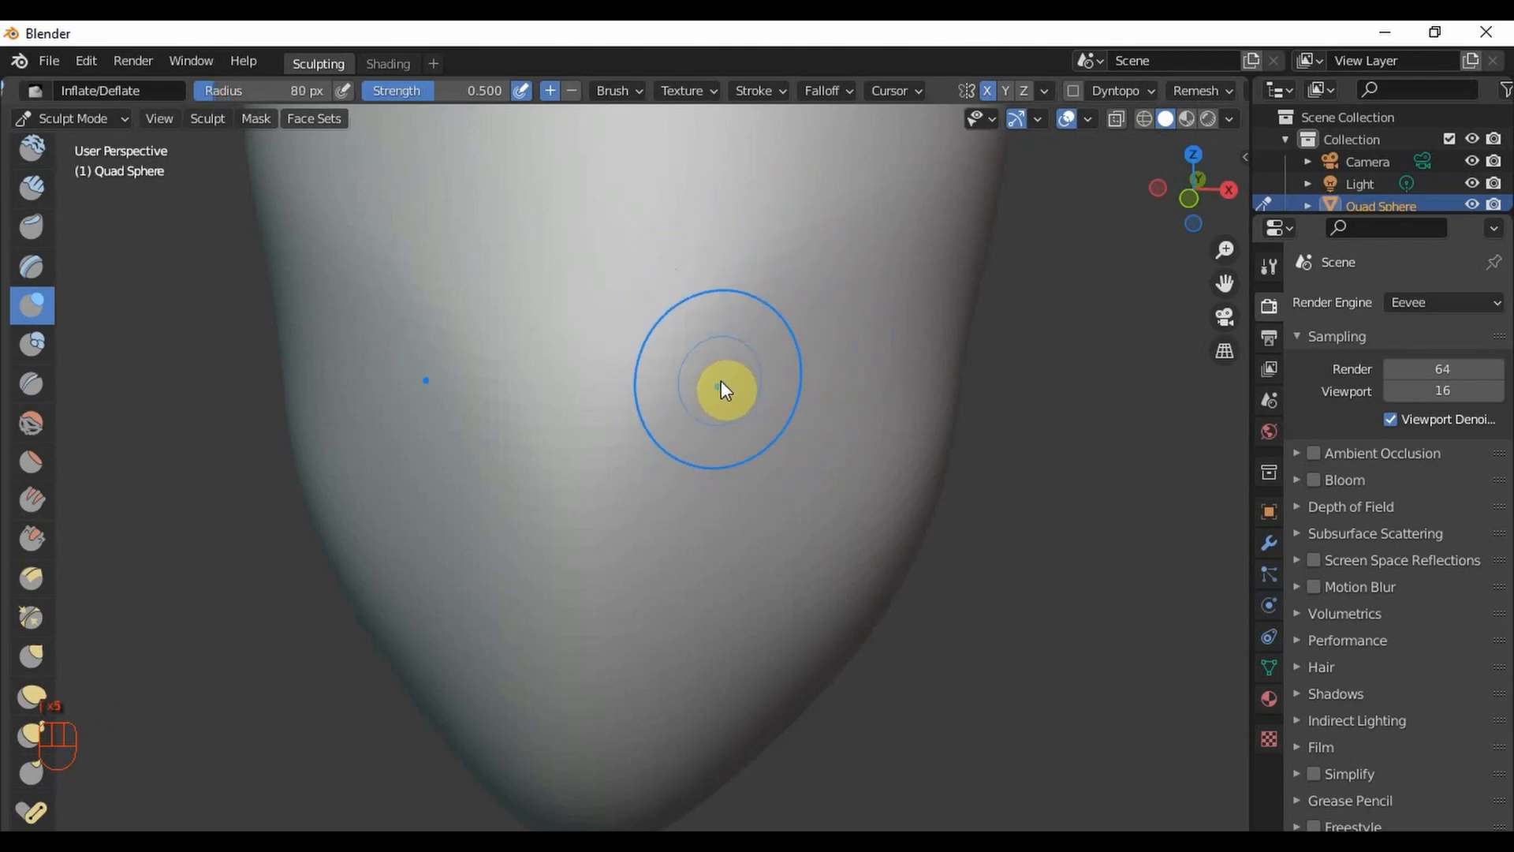
{"action": "scroll", "coordinate": [769, 477], "scroll_direction": "down", "scroll_amount": 2}
{"action": "scroll", "coordinate": [821, 485], "scroll_direction": "up", "scroll_amount": 2}
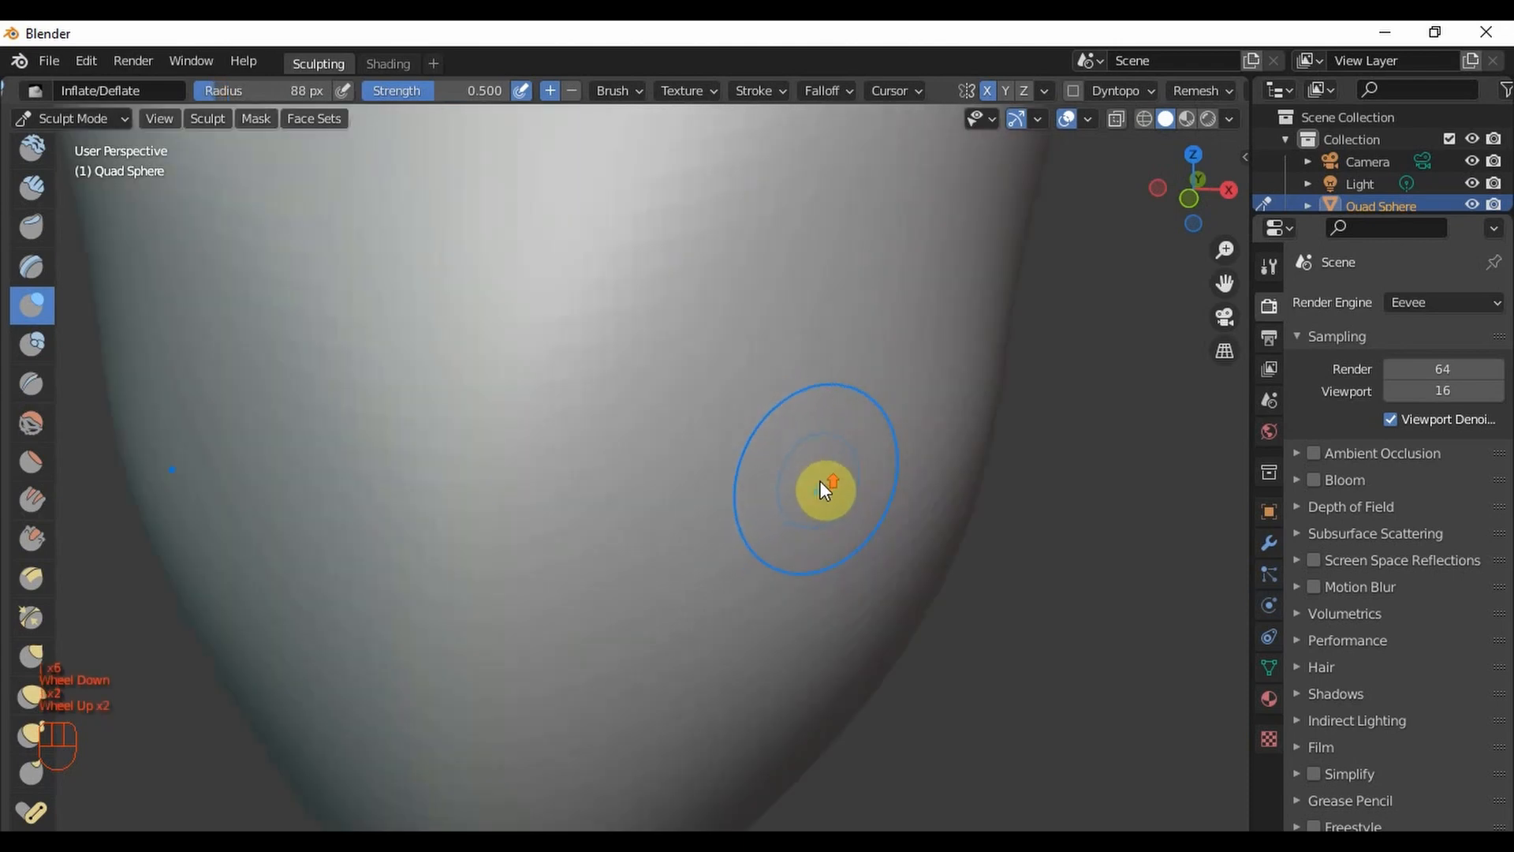
{"action": "scroll", "coordinate": [824, 491], "scroll_direction": "down", "scroll_amount": 1}
{"action": "middle_click_drag", "start_coordinate": [817, 494], "coordinate": [762, 490]}
{"action": "scroll", "coordinate": [791, 439], "scroll_direction": "down", "scroll_amount": 3}
{"action": "scroll", "coordinate": [724, 383], "scroll_direction": "up", "scroll_amount": 3}
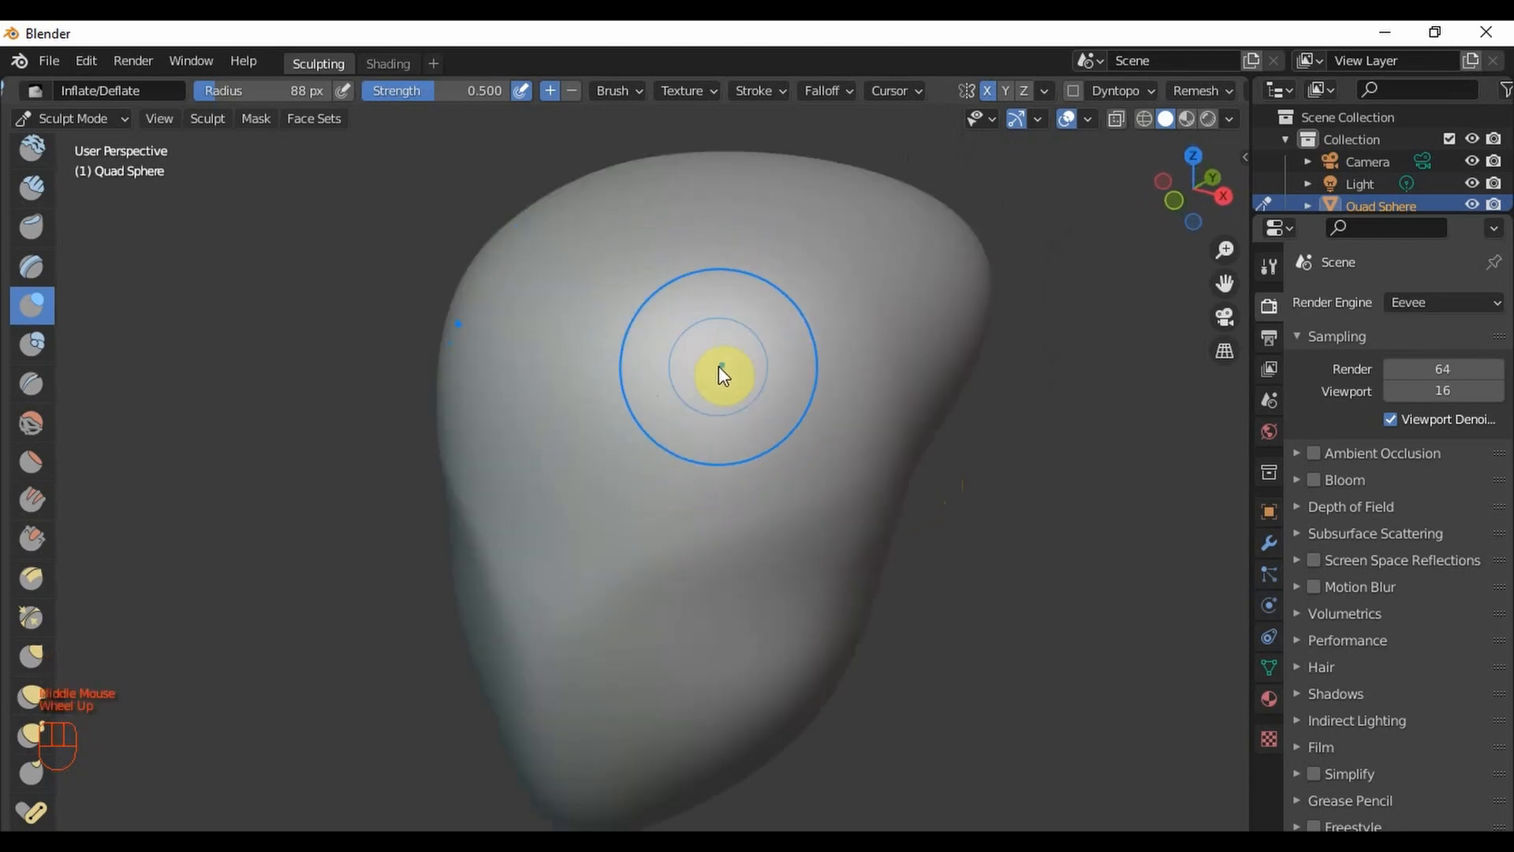
- Reduce the Inflate/Deflate brush radius to 63 px and dab around the eye area of the face
{"action": "scroll", "coordinate": [719, 359], "scroll_direction": "up", "scroll_amount": 2}
{"action": "scroll", "coordinate": [694, 341], "scroll_direction": "down", "scroll_amount": 2}
{"action": "key", "text": "f"}
{"action": "key", "text": "f"}
{"action": "key", "text": "f"}
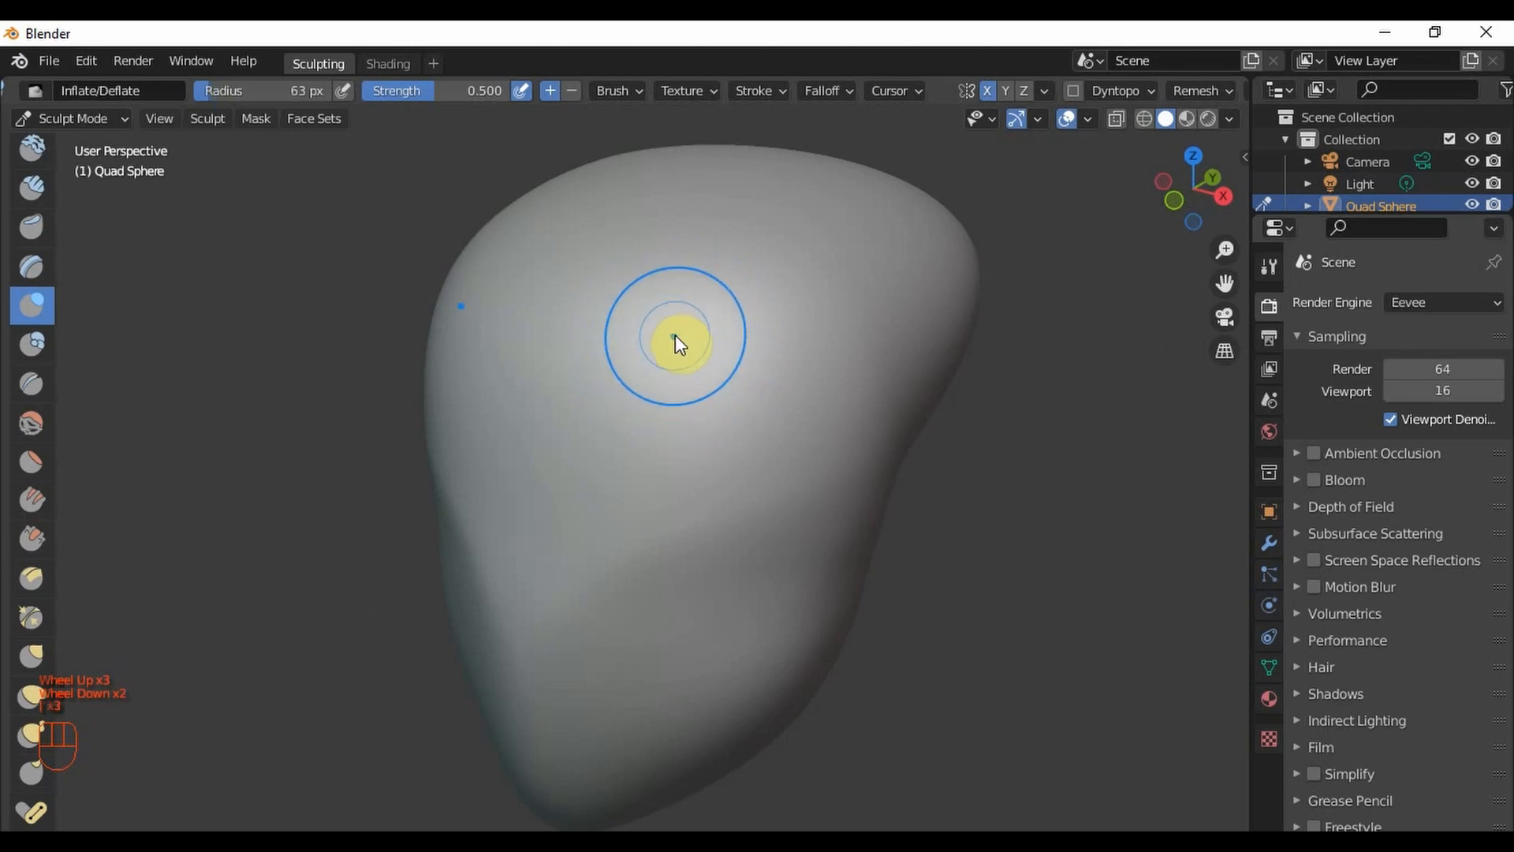
{"action": "left_click", "coordinate": [670, 335]}
{"action": "left_click", "coordinate": [674, 374]}
{"action": "left_click", "coordinate": [661, 466]}
{"action": "left_click", "coordinate": [637, 321]}
{"action": "left_click", "coordinate": [634, 320]}
{"action": "left_click", "coordinate": [654, 323]}
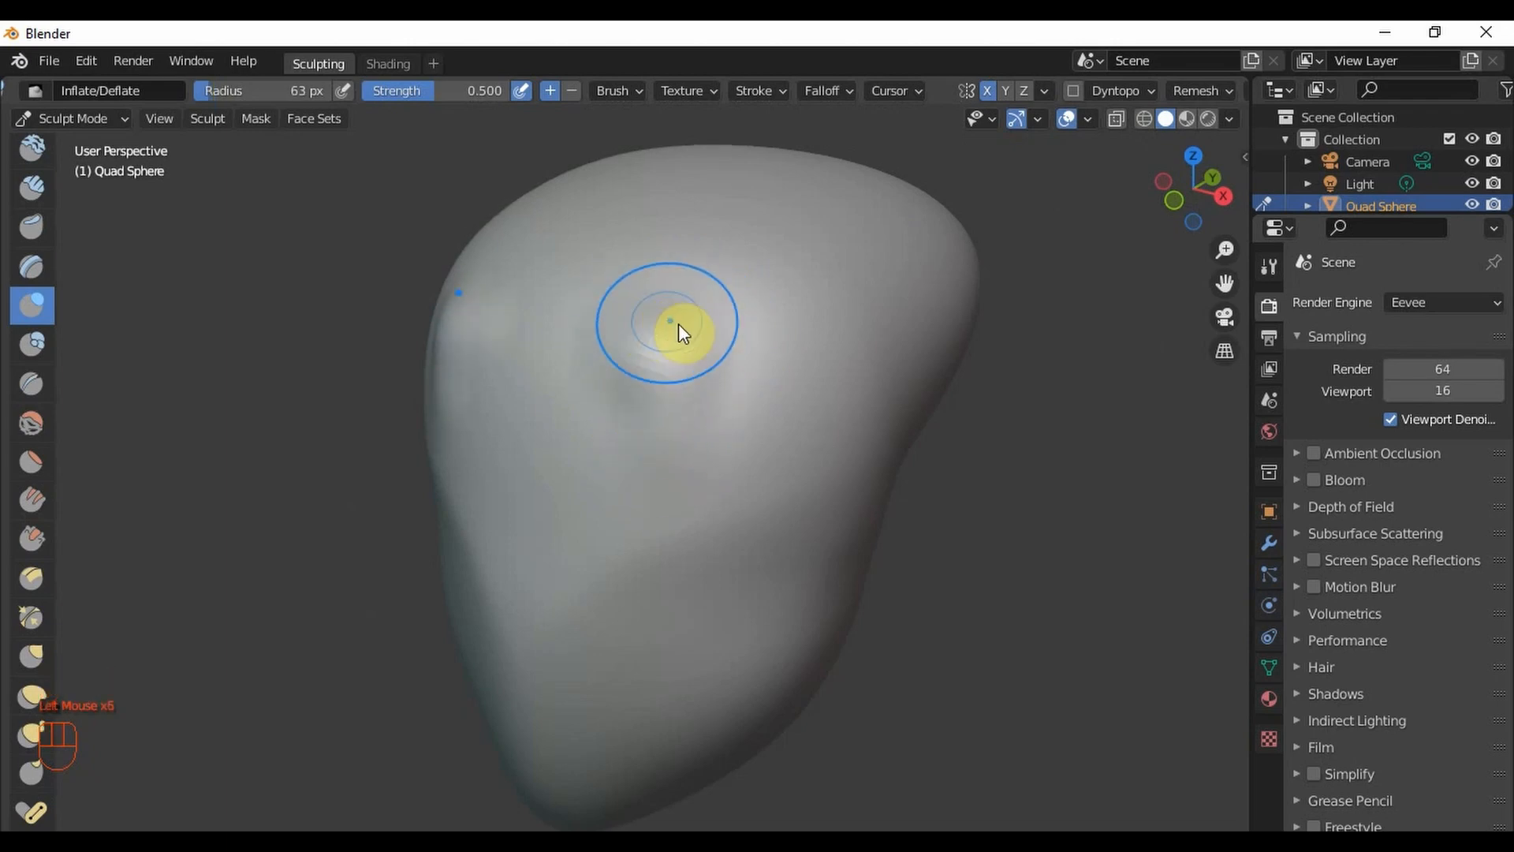
{"action": "left_click", "coordinate": [694, 342]}
{"action": "left_click", "coordinate": [659, 432]}
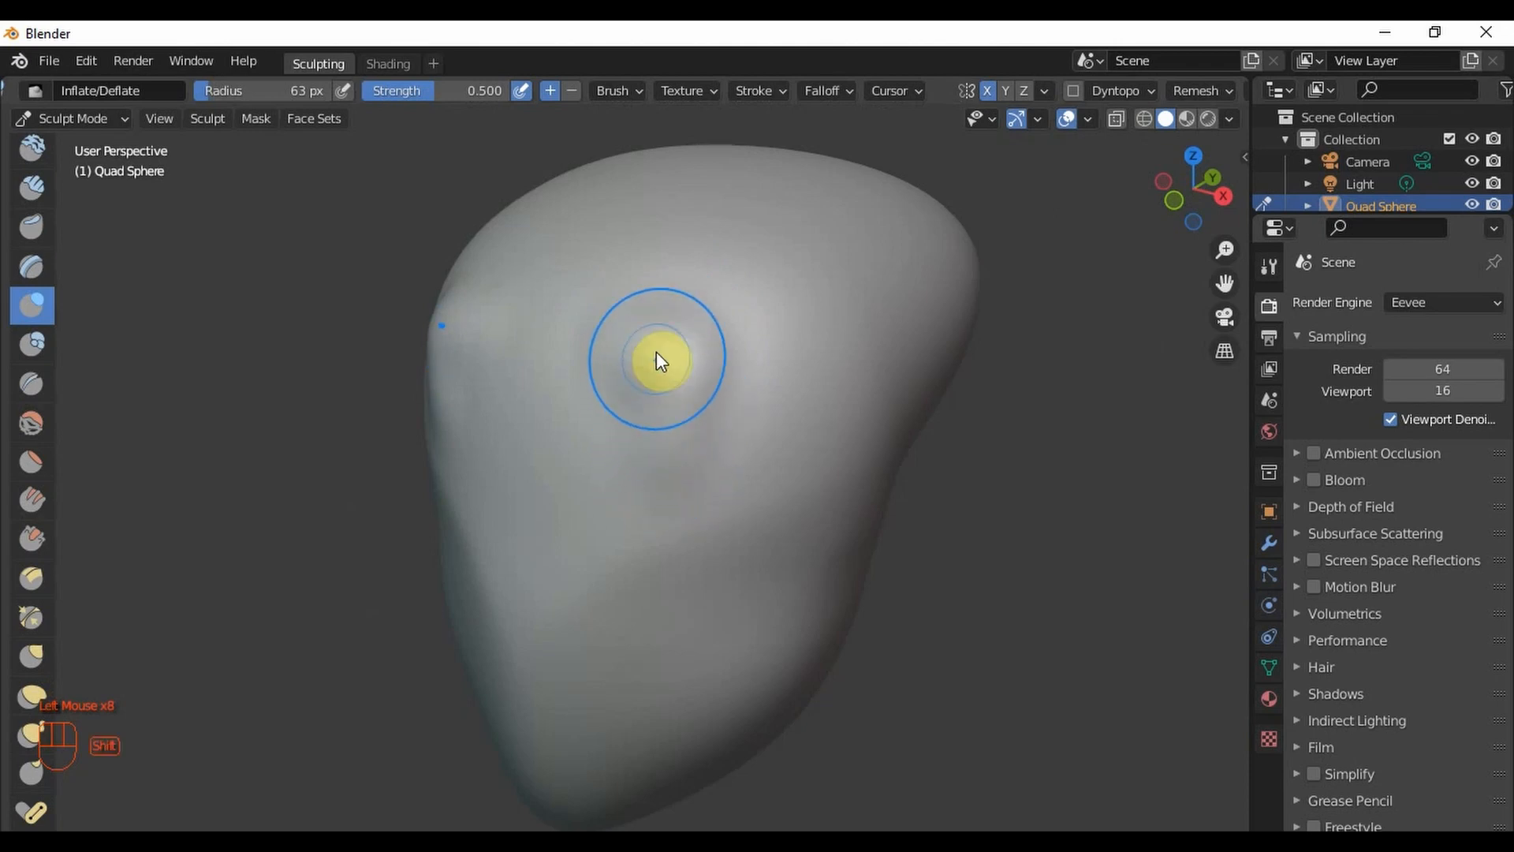
- Smooth the dabbed eye area and the surface around it with repeated Smooth strokes
{"action": "left_click", "coordinate": [656, 345], "text": "shift"}
{"action": "left_click", "coordinate": [618, 314], "text": "shift"}
{"action": "left_click", "coordinate": [672, 298], "text": "shift"}
{"action": "left_click", "coordinate": [699, 362], "text": "shift"}
{"action": "left_click", "coordinate": [689, 425], "text": "shift"}
{"action": "left_click", "coordinate": [720, 433], "text": "shift"}
{"action": "left_click", "coordinate": [705, 397], "text": "shift"}
{"action": "left_click", "coordinate": [689, 372], "text": "shift"}
{"action": "left_click", "coordinate": [665, 406], "text": "shift"}
{"action": "left_click", "coordinate": [665, 442], "text": "shift"}
{"action": "left_click", "coordinate": [664, 482], "text": "shift"}
{"action": "left_click", "coordinate": [735, 452], "text": "shift"}
{"action": "mouse_move", "coordinate": [735, 452]}
{"action": "middle_mouse_down"}
{"action": "mouse_move", "coordinate": [821, 404]}
{"action": "mouse_move", "coordinate": [923, 403]}
{"action": "mouse_move", "coordinate": [757, 445]}
{"action": "mouse_move", "coordinate": [709, 410]}
{"action": "middle_mouse_up"}
{"action": "left_click", "coordinate": [697, 401], "text": "shift"}
{"action": "left_click", "coordinate": [661, 469], "text": "shift"}
{"action": "left_click", "coordinate": [618, 354], "text": "shift"}
{"action": "left_click", "coordinate": [625, 388], "text": "shift"}
- Try to inflate a raised ridge across the side of the cheek
{"action": "scroll", "coordinate": [709, 429], "scroll_direction": "down", "scroll_amount": 2}
{"action": "mouse_move", "coordinate": [785, 466]}
{"action": "middle_mouse_down"}
{"action": "mouse_move", "coordinate": [835, 427]}
{"action": "mouse_move", "coordinate": [1009, 409]}
{"action": "mouse_move", "coordinate": [814, 418]}
{"action": "mouse_move", "coordinate": [751, 480]}
{"action": "mouse_move", "coordinate": [743, 469]}
{"action": "middle_mouse_up"}
{"action": "scroll", "coordinate": [749, 481], "scroll_direction": "up", "scroll_amount": 2}
{"action": "scroll", "coordinate": [741, 504], "scroll_direction": "up", "scroll_amount": 1}
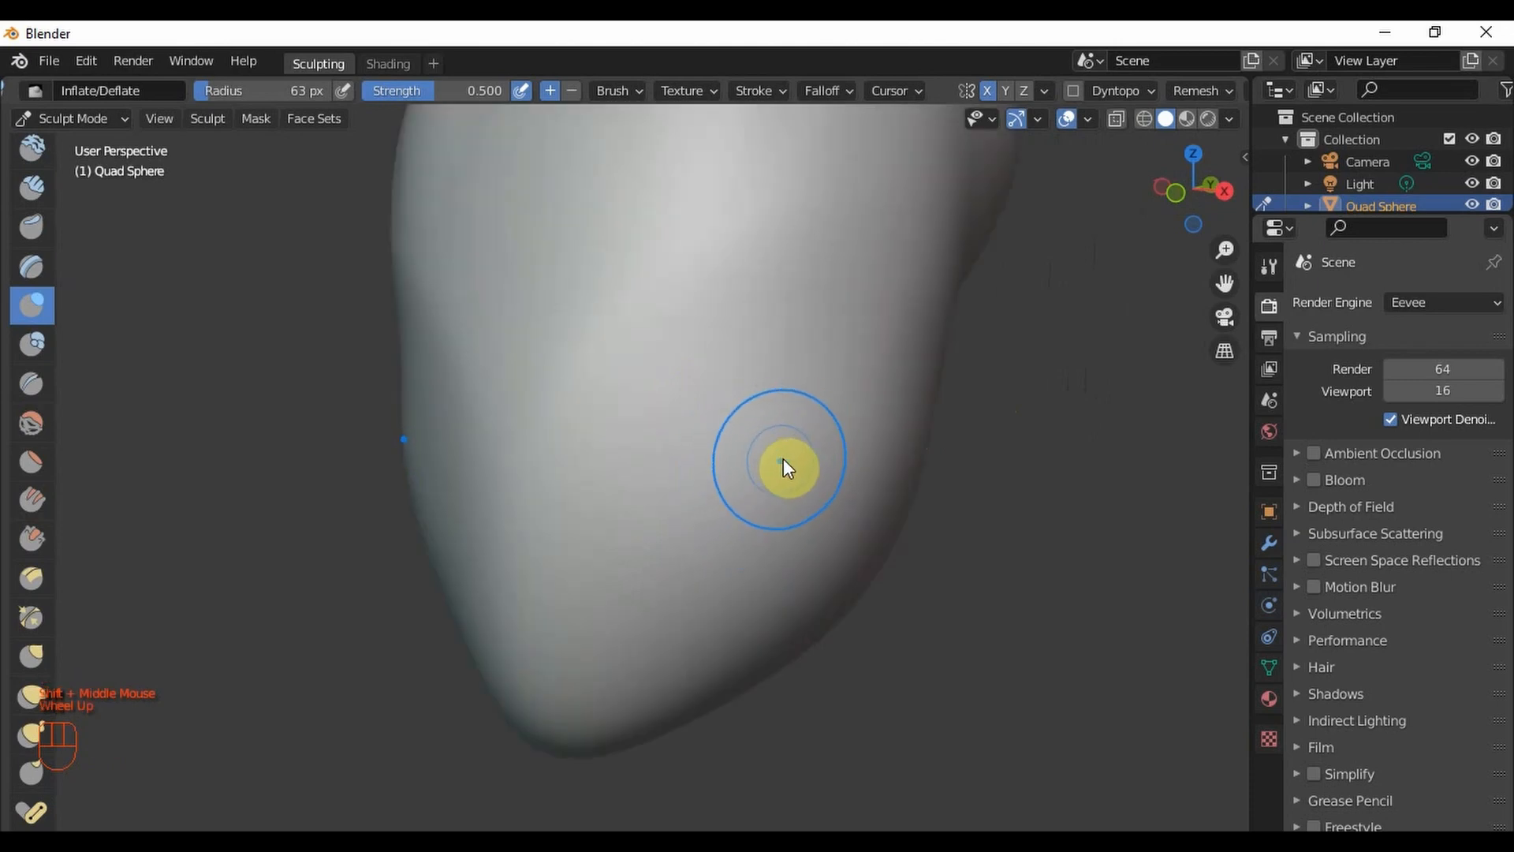
{"action": "mouse_move", "coordinate": [798, 438]}
{"action": "left_mouse_down"}
{"action": "mouse_move", "coordinate": [812, 439]}
{"action": "mouse_move", "coordinate": [750, 433]}
{"action": "mouse_move", "coordinate": [749, 449]}
{"action": "mouse_move", "coordinate": [793, 464]}
{"action": "mouse_move", "coordinate": [768, 442]}
{"action": "mouse_move", "coordinate": [755, 463]}
{"action": "left_mouse_up"}
{"action": "scroll", "coordinate": [765, 460], "scroll_direction": "down", "scroll_amount": 1}
{"action": "scroll", "coordinate": [781, 450], "scroll_direction": "up", "scroll_amount": 2}
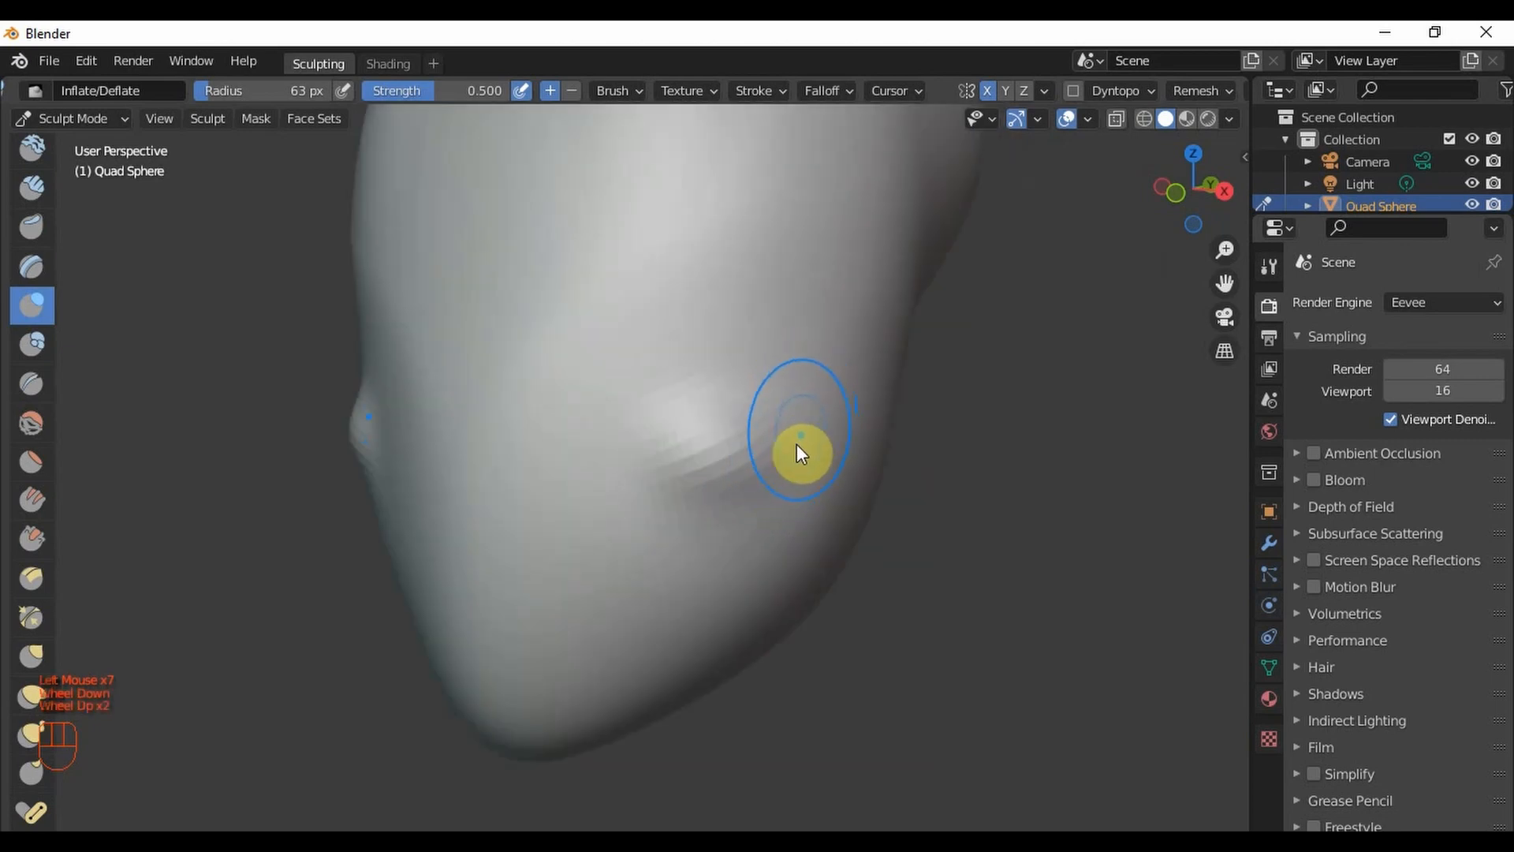
- Enlarge the brush radius to 141 px and smooth the cheek ridge back into the surface
{"action": "key", "text": "bracketright"}
{"action": "key", "text": "bracketright"}
{"action": "key", "text": "bracketright"}
{"action": "key", "text": "bracketright"}
{"action": "key", "text": "bracketright"}
{"action": "key", "text": "bracketright"}
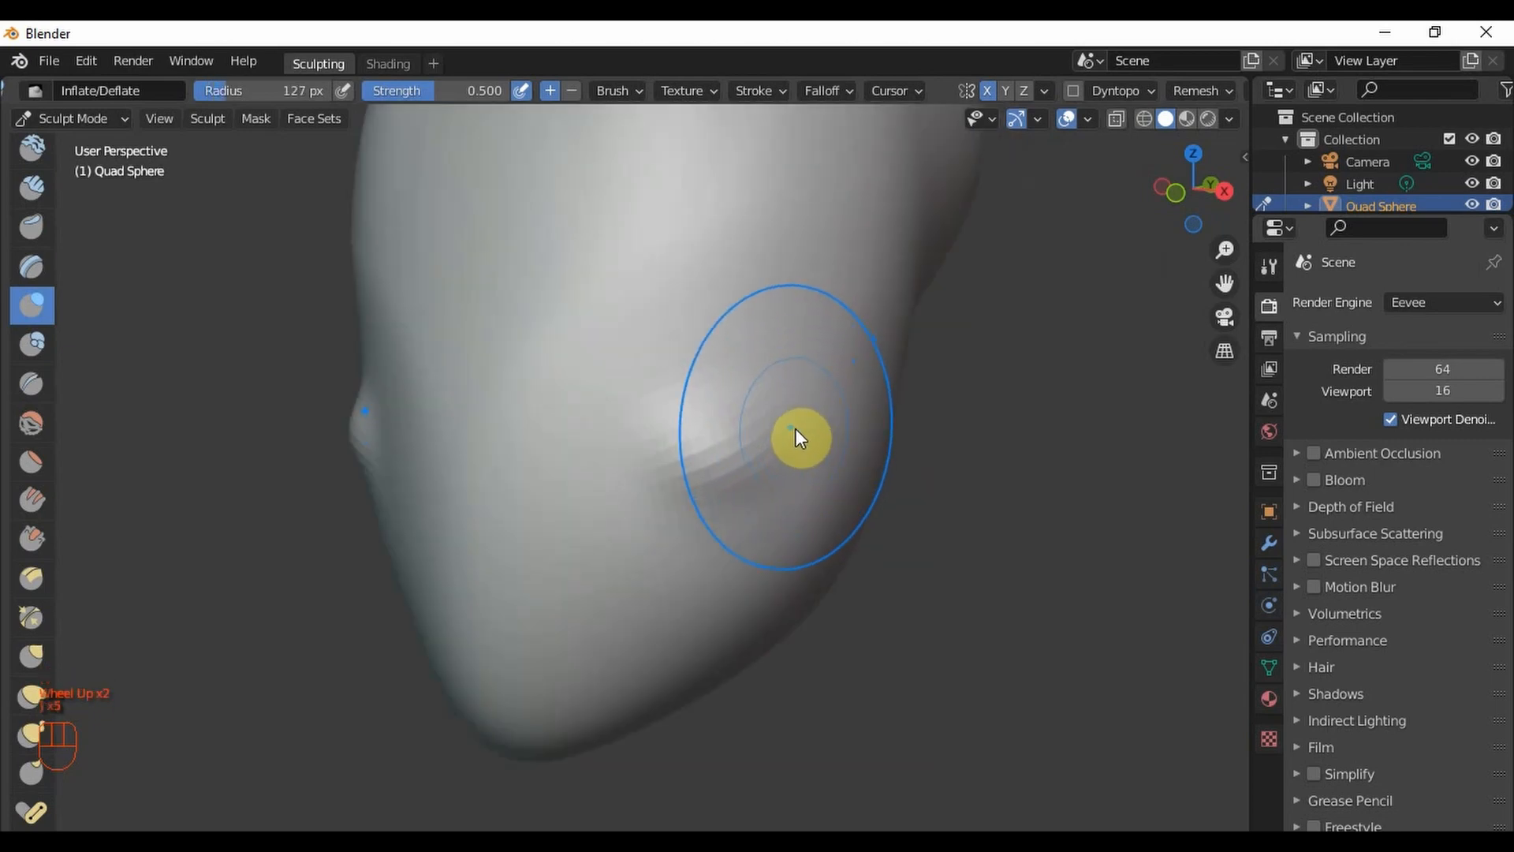
{"action": "mouse_move", "coordinate": [774, 442]}
{"action": "left_mouse_down", "text": "shift"}
{"action": "mouse_move", "coordinate": [682, 577]}
{"action": "mouse_move", "coordinate": [685, 551]}
{"action": "left_mouse_up", "text": "shift"}
{"action": "left_click_drag", "start_coordinate": [689, 436], "coordinate": [679, 463], "text": "shift"}
{"action": "left_click_drag", "start_coordinate": [790, 449], "coordinate": [788, 466], "text": "shift"}
{"action": "left_click_drag", "start_coordinate": [694, 497], "coordinate": [638, 556], "text": "shift"}
- Carve mirrored eye sockets into the middle of the face with inverted Inflate/Deflate strokes
{"action": "scroll", "coordinate": [631, 565], "scroll_direction": "down", "scroll_amount": 1}
{"action": "scroll", "coordinate": [635, 572], "scroll_direction": "down", "scroll_amount": 1}
{"action": "mouse_move", "coordinate": [635, 572]}
{"action": "middle_mouse_down"}
{"action": "mouse_move", "coordinate": [696, 531]}
{"action": "mouse_move", "coordinate": [744, 541]}
{"action": "mouse_move", "coordinate": [669, 554]}
{"action": "middle_mouse_up"}
{"action": "scroll", "coordinate": [666, 529], "scroll_direction": "up", "scroll_amount": 2}
{"action": "scroll", "coordinate": [665, 509], "scroll_direction": "up", "scroll_amount": 2}
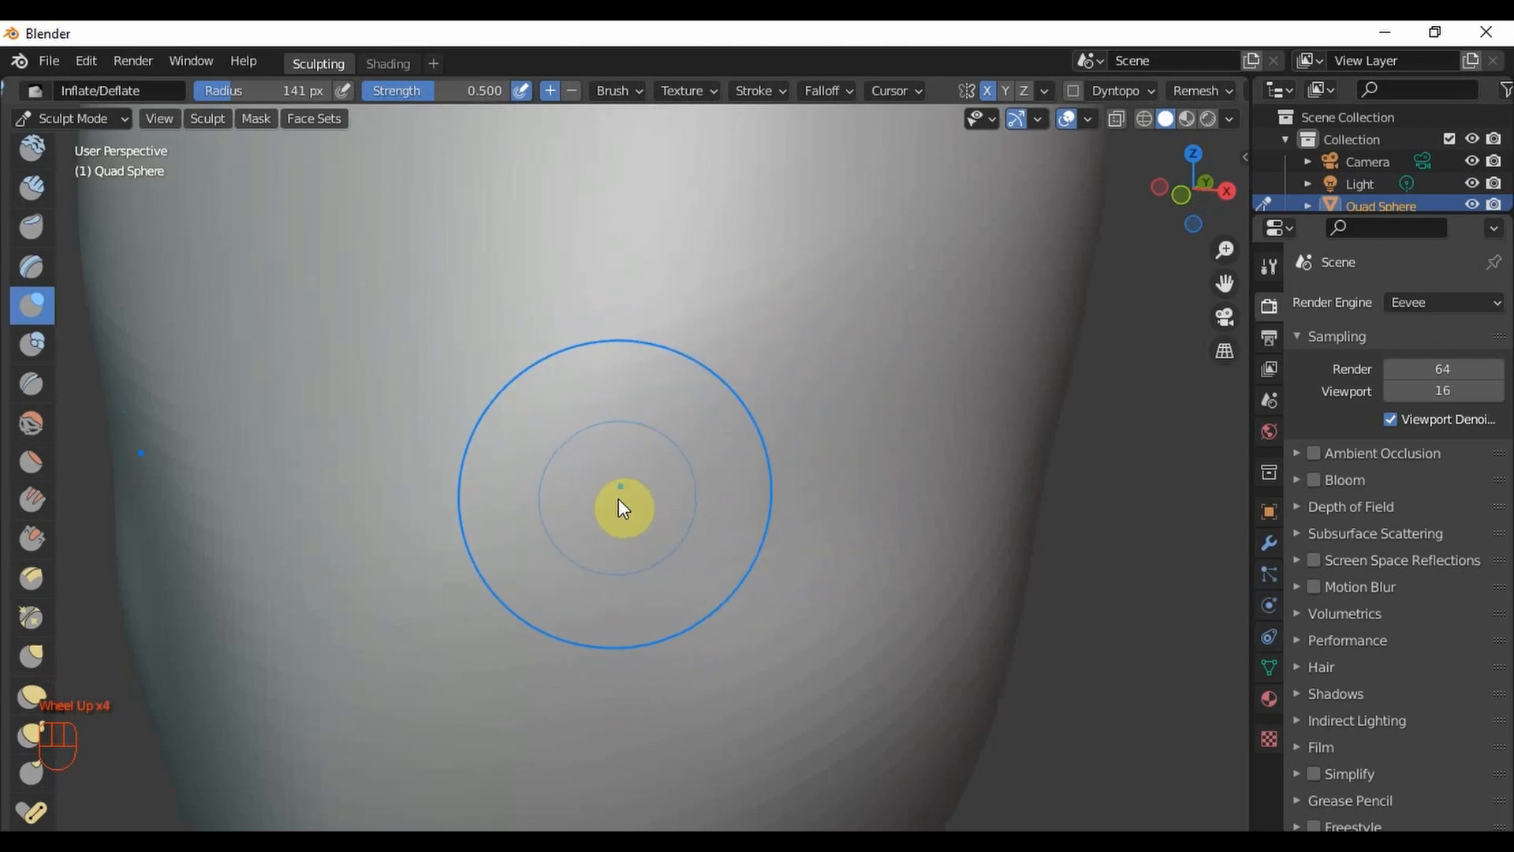
{"action": "key", "text": "ctrl"}
{"action": "mouse_move", "coordinate": [659, 453]}
{"action": "left_mouse_down", "text": "ctrl"}
{"action": "mouse_move", "coordinate": [656, 469]}
{"action": "mouse_move", "coordinate": [726, 485]}
{"action": "mouse_move", "coordinate": [465, 489]}
{"action": "left_mouse_up", "text": "ctrl"}
{"action": "mouse_move", "coordinate": [557, 453]}
{"action": "left_mouse_down", "text": "ctrl"}
{"action": "mouse_move", "coordinate": [561, 433]}
{"action": "mouse_move", "coordinate": [615, 490]}
{"action": "mouse_move", "coordinate": [500, 495]}
{"action": "mouse_move", "coordinate": [519, 447]}
{"action": "mouse_move", "coordinate": [575, 507]}
{"action": "mouse_move", "coordinate": [686, 429]}
{"action": "mouse_move", "coordinate": [556, 492]}
{"action": "left_mouse_up", "text": "ctrl"}
{"action": "scroll", "coordinate": [557, 496], "scroll_direction": "down", "scroll_amount": 3}
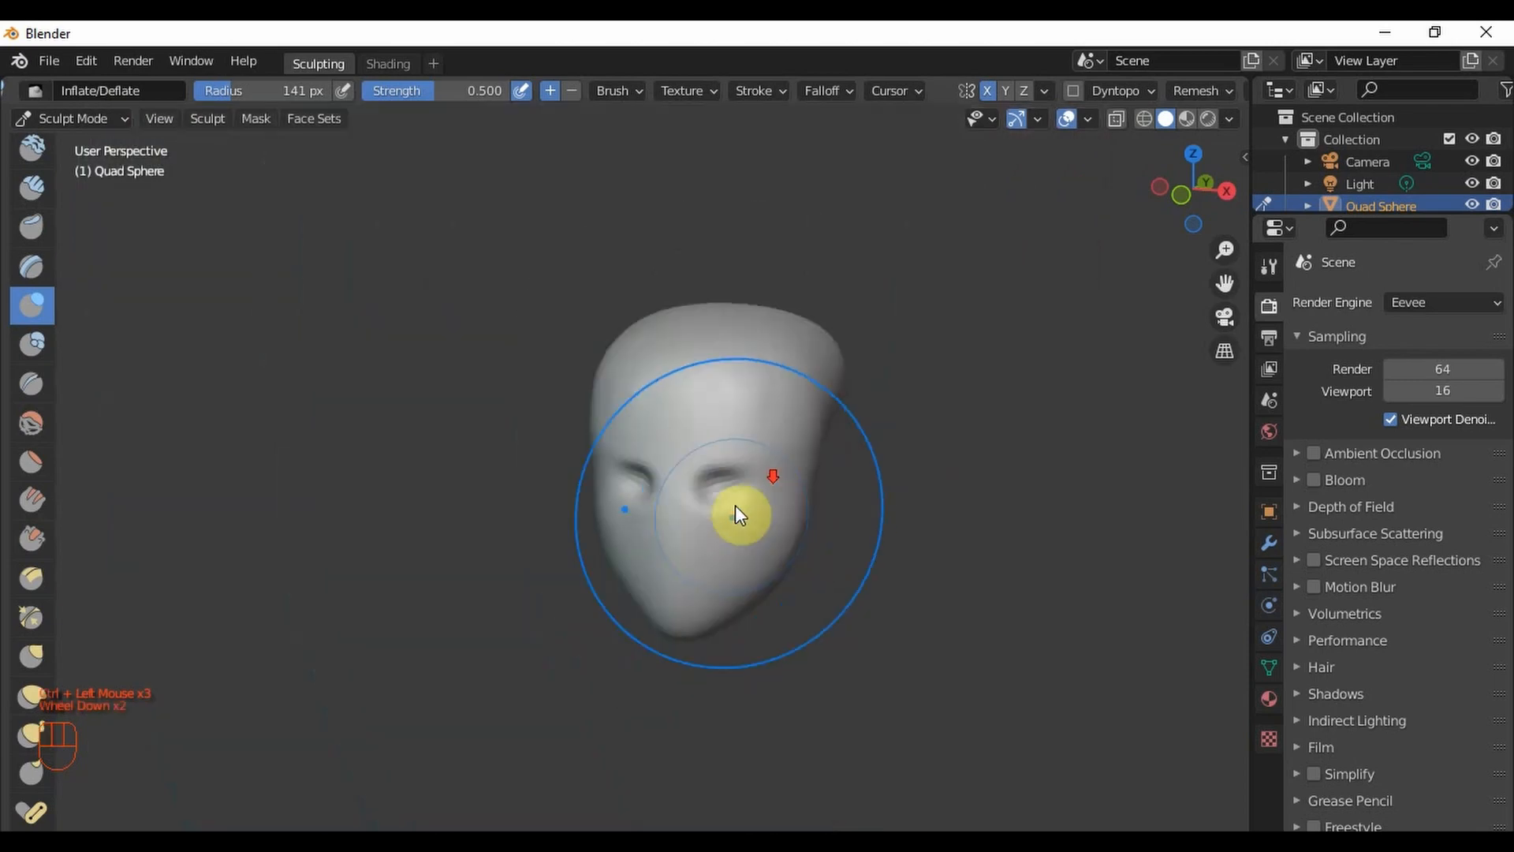
- Deepen the eye sockets in the front view and widen them toward the sides of the face
{"action": "middle_click_drag", "start_coordinate": [803, 510], "coordinate": [778, 507]}
{"action": "scroll", "coordinate": [778, 506], "scroll_direction": "up", "scroll_amount": 2}
{"action": "key", "text": "KP_1"}
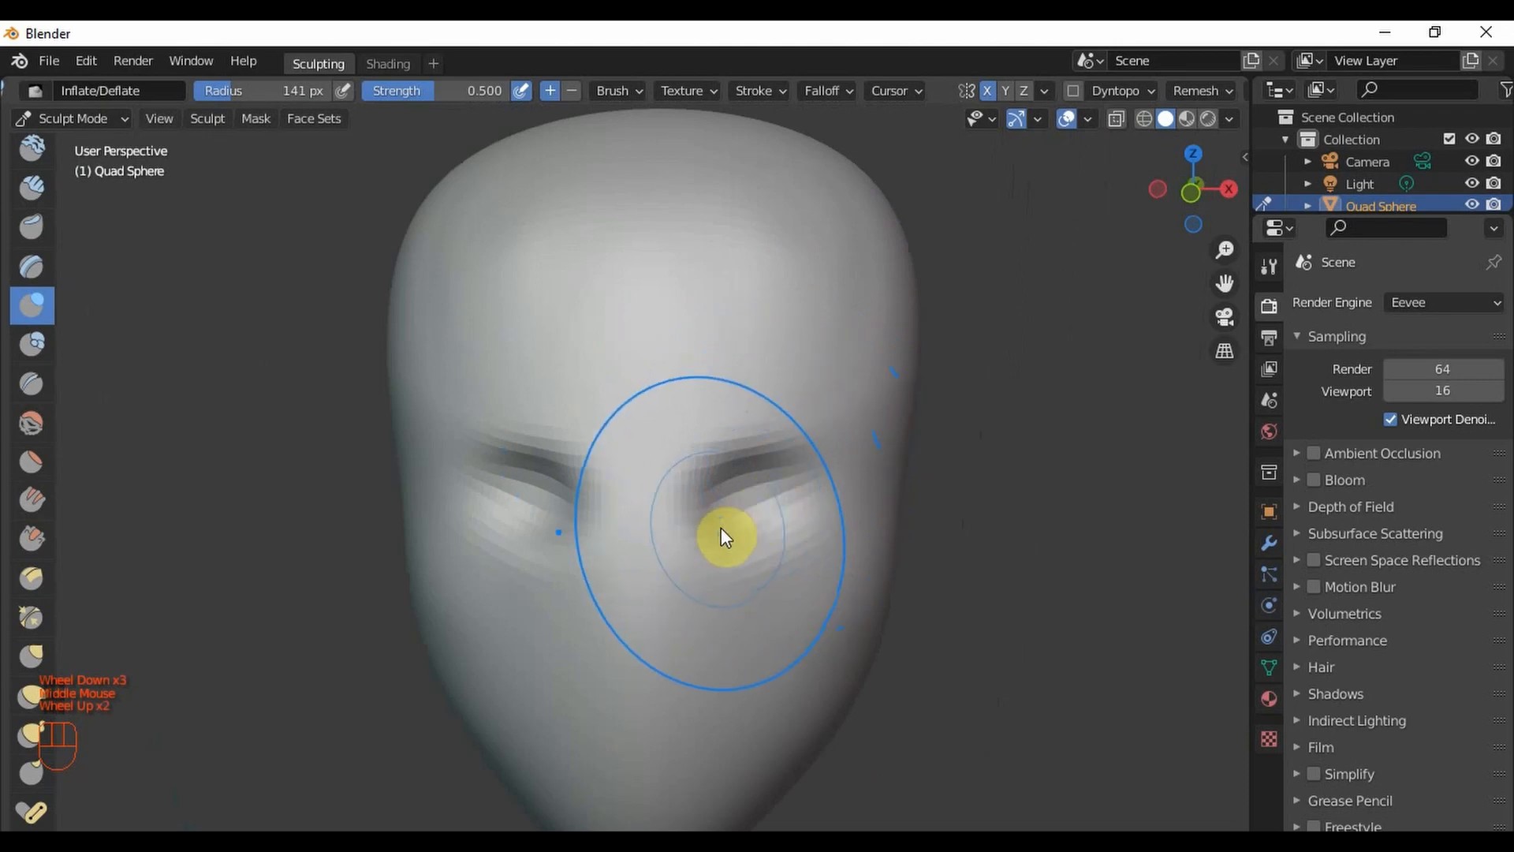
{"action": "scroll", "coordinate": [622, 503], "scroll_direction": "up", "scroll_amount": 4}
{"action": "left_click_drag", "start_coordinate": [788, 423], "coordinate": [803, 446], "text": "ctrl"}
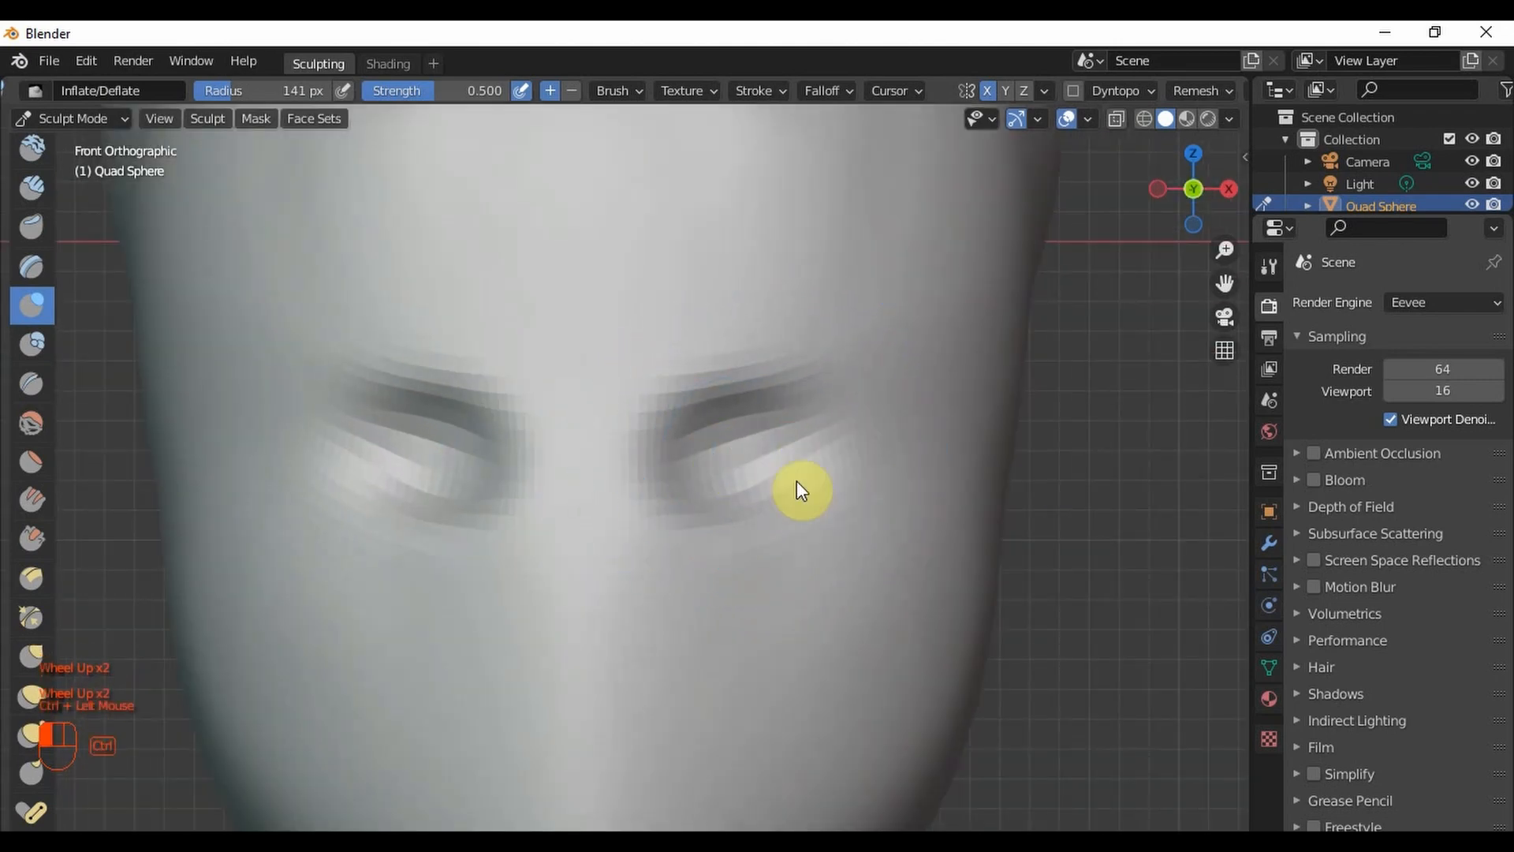
{"action": "mouse_move", "coordinate": [836, 499]}
{"action": "left_mouse_down"}
{"action": "mouse_move", "coordinate": [913, 440]}
{"action": "mouse_move", "coordinate": [939, 371]}
{"action": "mouse_move", "coordinate": [946, 524]}
{"action": "mouse_move", "coordinate": [1004, 321]}
{"action": "mouse_move", "coordinate": [949, 507]}
{"action": "mouse_move", "coordinate": [909, 402]}
{"action": "mouse_move", "coordinate": [928, 602]}
{"action": "mouse_move", "coordinate": [915, 613]}
{"action": "mouse_move", "coordinate": [930, 613]}
{"action": "mouse_move", "coordinate": [896, 657]}
{"action": "mouse_move", "coordinate": [801, 631]}
{"action": "mouse_move", "coordinate": [679, 436]}
{"action": "mouse_move", "coordinate": [844, 457]}
{"action": "mouse_move", "coordinate": [800, 464]}
{"action": "left_mouse_up"}
{"action": "mouse_move", "coordinate": [901, 491]}
{"action": "left_mouse_down", "text": "ctrl"}
{"action": "mouse_move", "coordinate": [777, 442]}
{"action": "mouse_move", "coordinate": [851, 450]}
{"action": "mouse_move", "coordinate": [801, 429]}
{"action": "mouse_move", "coordinate": [859, 489]}
{"action": "mouse_move", "coordinate": [797, 442]}
{"action": "mouse_move", "coordinate": [919, 379]}
{"action": "left_mouse_up", "text": "ctrl"}
{"action": "scroll", "coordinate": [915, 378], "scroll_direction": "down", "scroll_amount": 2}
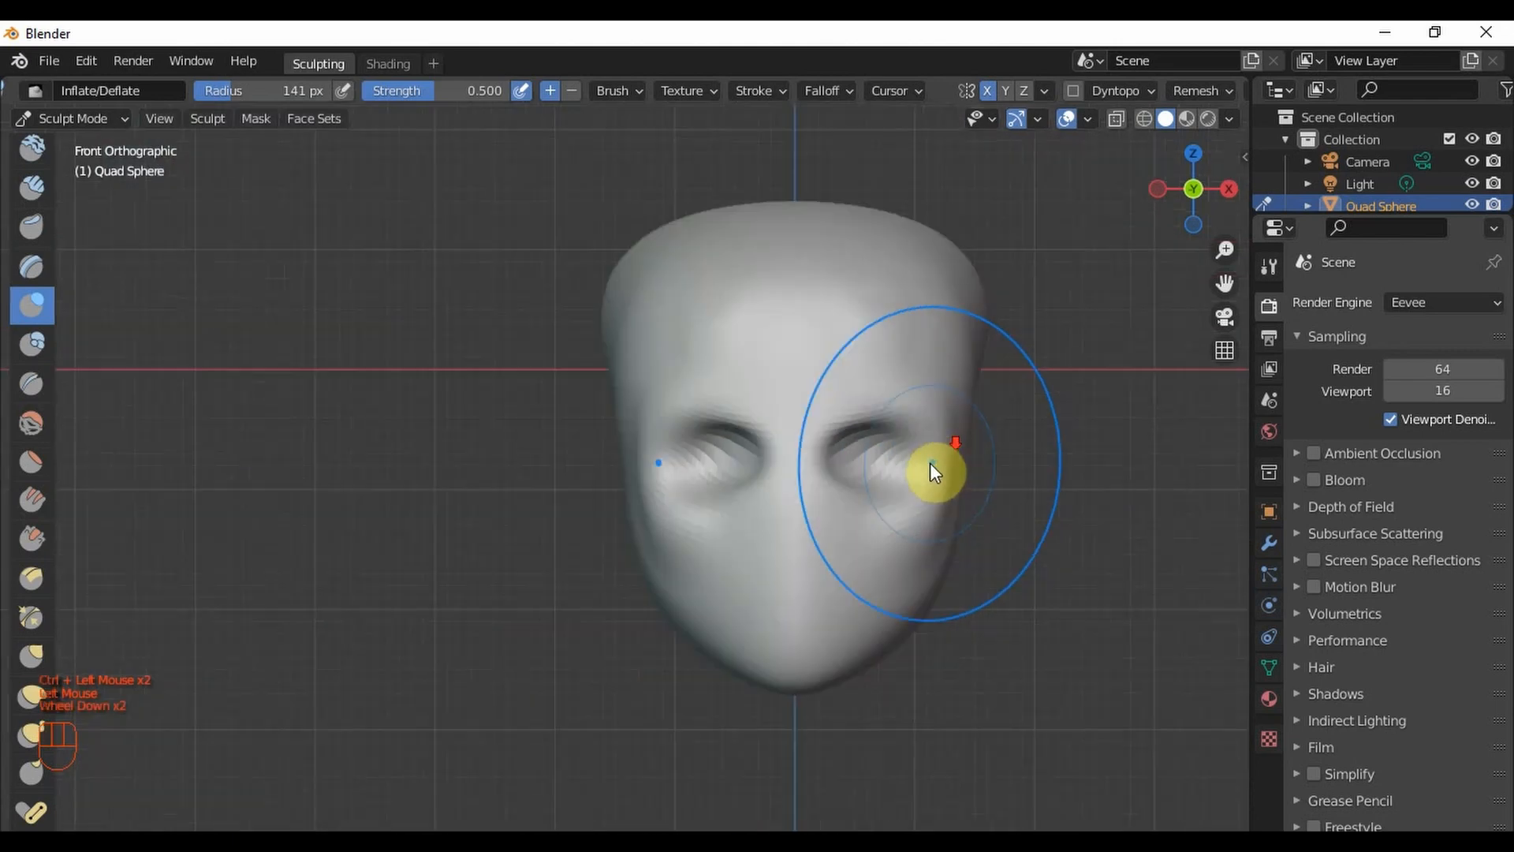
- Inflate a nose on the face's centre line below the eye sockets
{"action": "middle_click_drag", "start_coordinate": [818, 483], "coordinate": [720, 406], "text": "shift"}
{"action": "scroll", "coordinate": [720, 405], "scroll_direction": "up", "scroll_amount": 3}
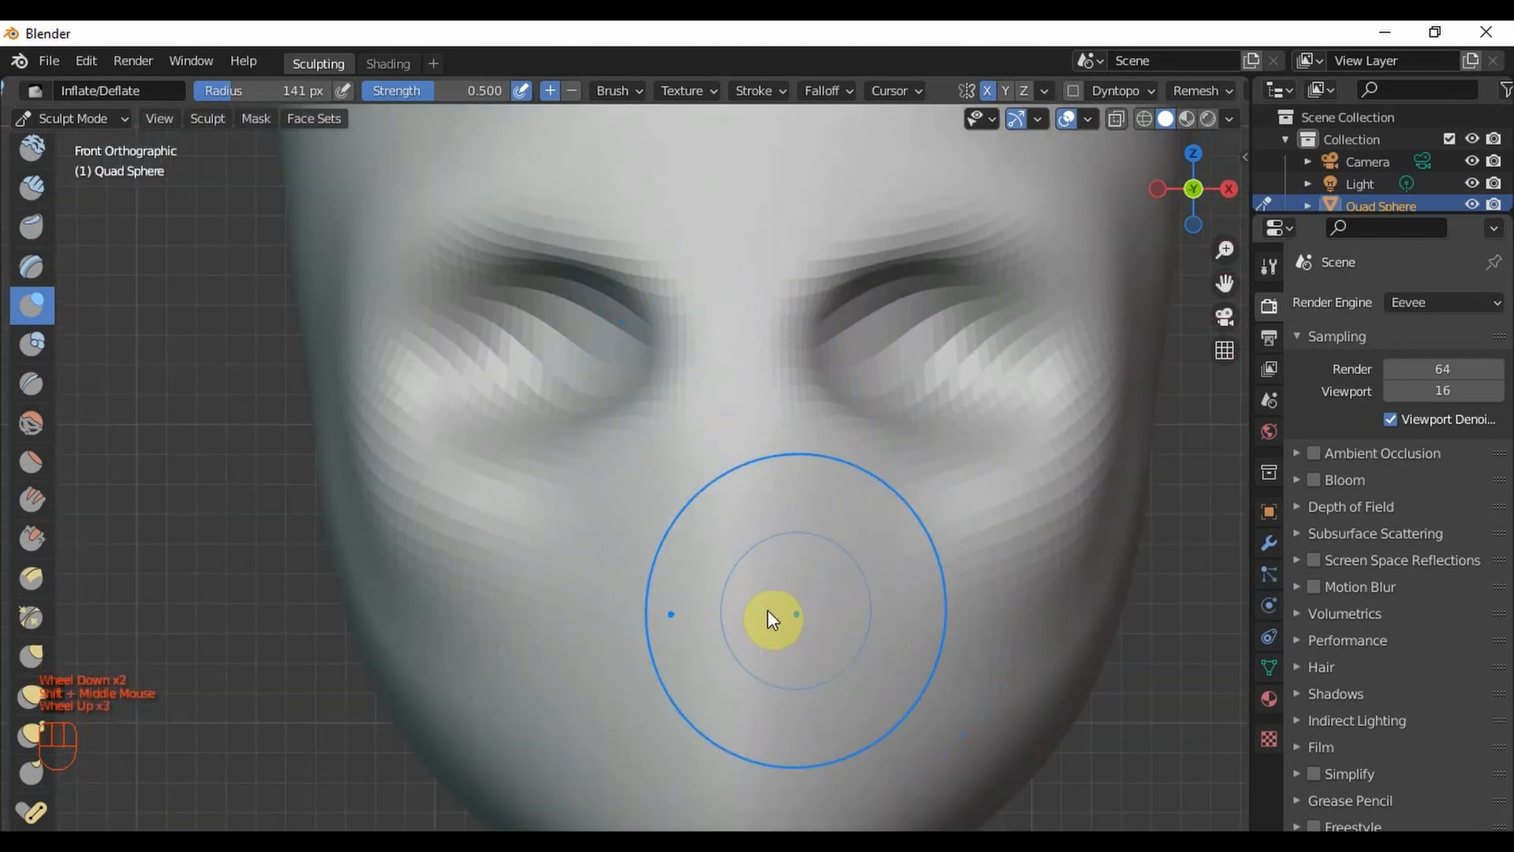
{"action": "scroll", "coordinate": [733, 606], "scroll_direction": "up", "scroll_amount": 1}
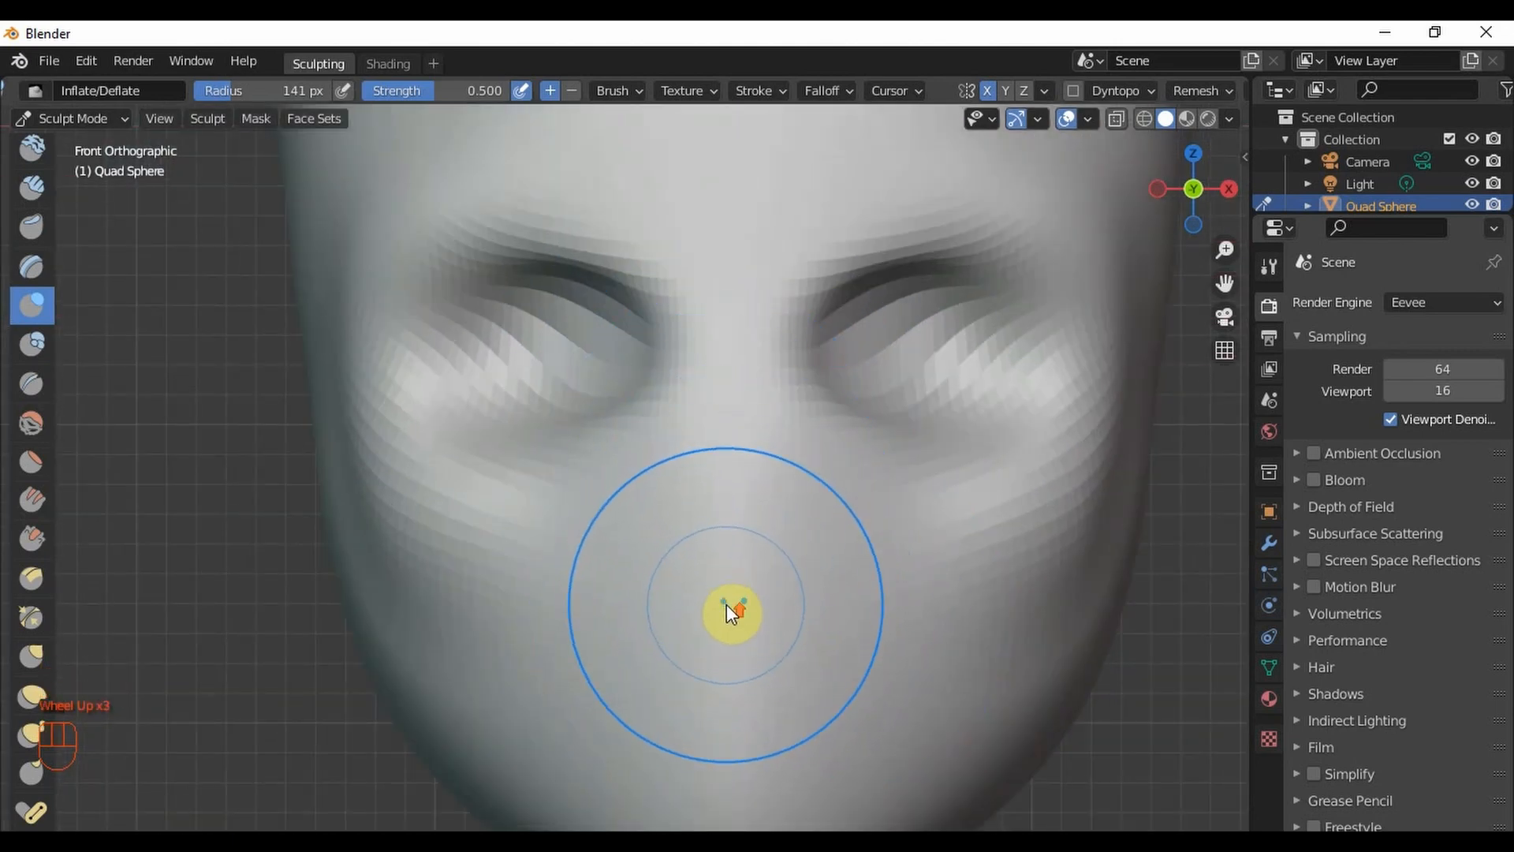
{"action": "scroll", "coordinate": [735, 601], "scroll_direction": "down", "scroll_amount": 1}
{"action": "middle_click_drag", "start_coordinate": [759, 585], "coordinate": [759, 231], "text": "shift"}
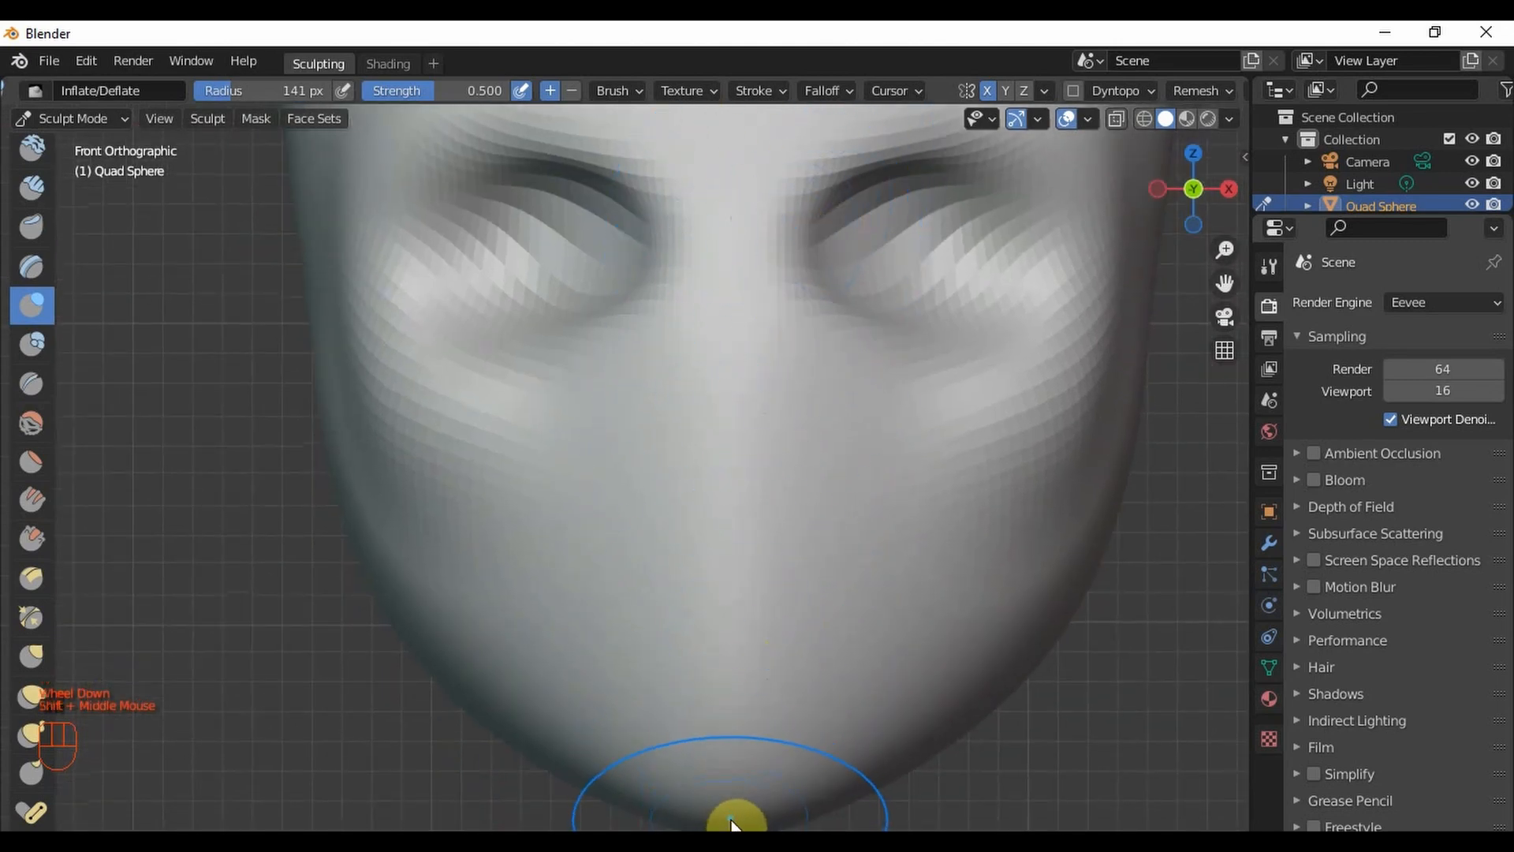
{"action": "scroll", "coordinate": [721, 480], "scroll_direction": "up", "scroll_amount": 1}
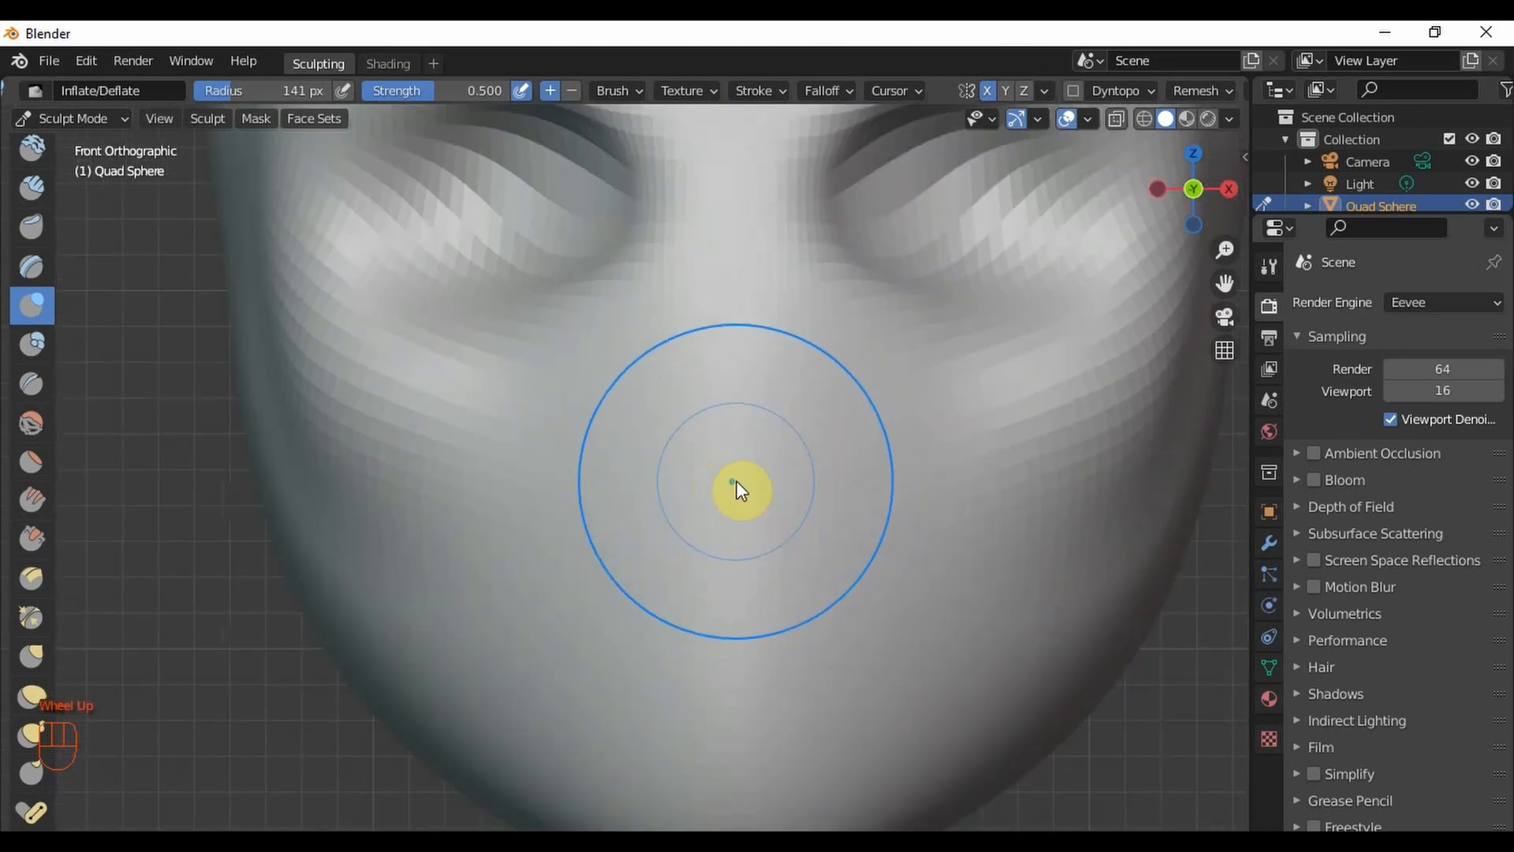
{"action": "mouse_move", "coordinate": [725, 503]}
{"action": "left_mouse_down"}
{"action": "mouse_move", "coordinate": [751, 514]}
{"action": "mouse_move", "coordinate": [695, 509]}
{"action": "mouse_move", "coordinate": [777, 524]}
{"action": "left_mouse_up"}
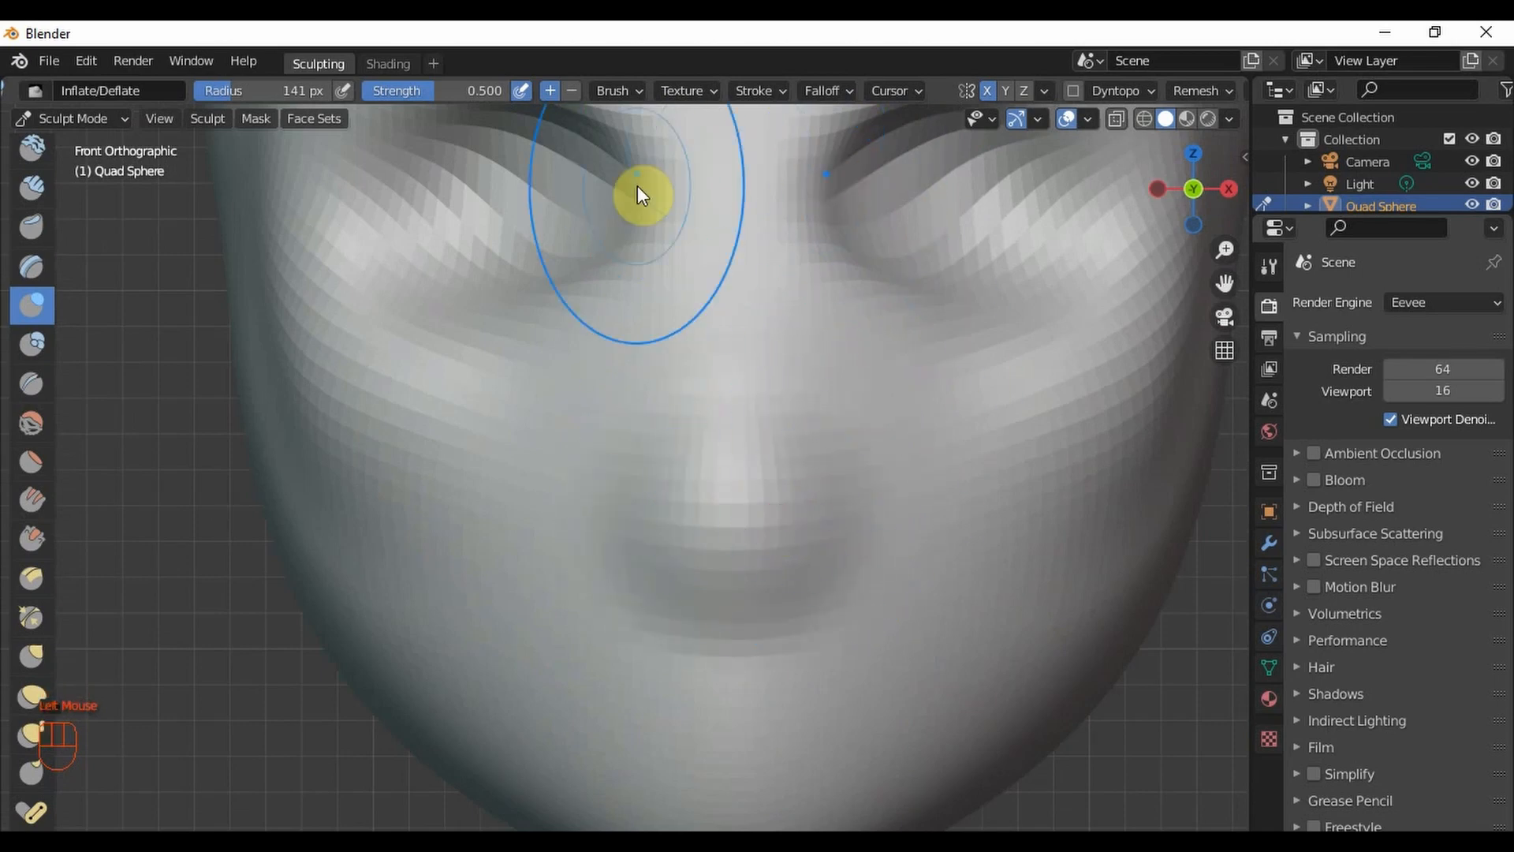
- Shape the nose bridge by deflating between the inner eye corners and dabbing the bridge's centre
{"action": "mouse_move", "coordinate": [672, 224]}
{"action": "left_mouse_down", "text": "ctrl"}
{"action": "mouse_move", "coordinate": [815, 227]}
{"action": "mouse_move", "coordinate": [768, 219]}
{"action": "left_mouse_up", "text": "ctrl"}
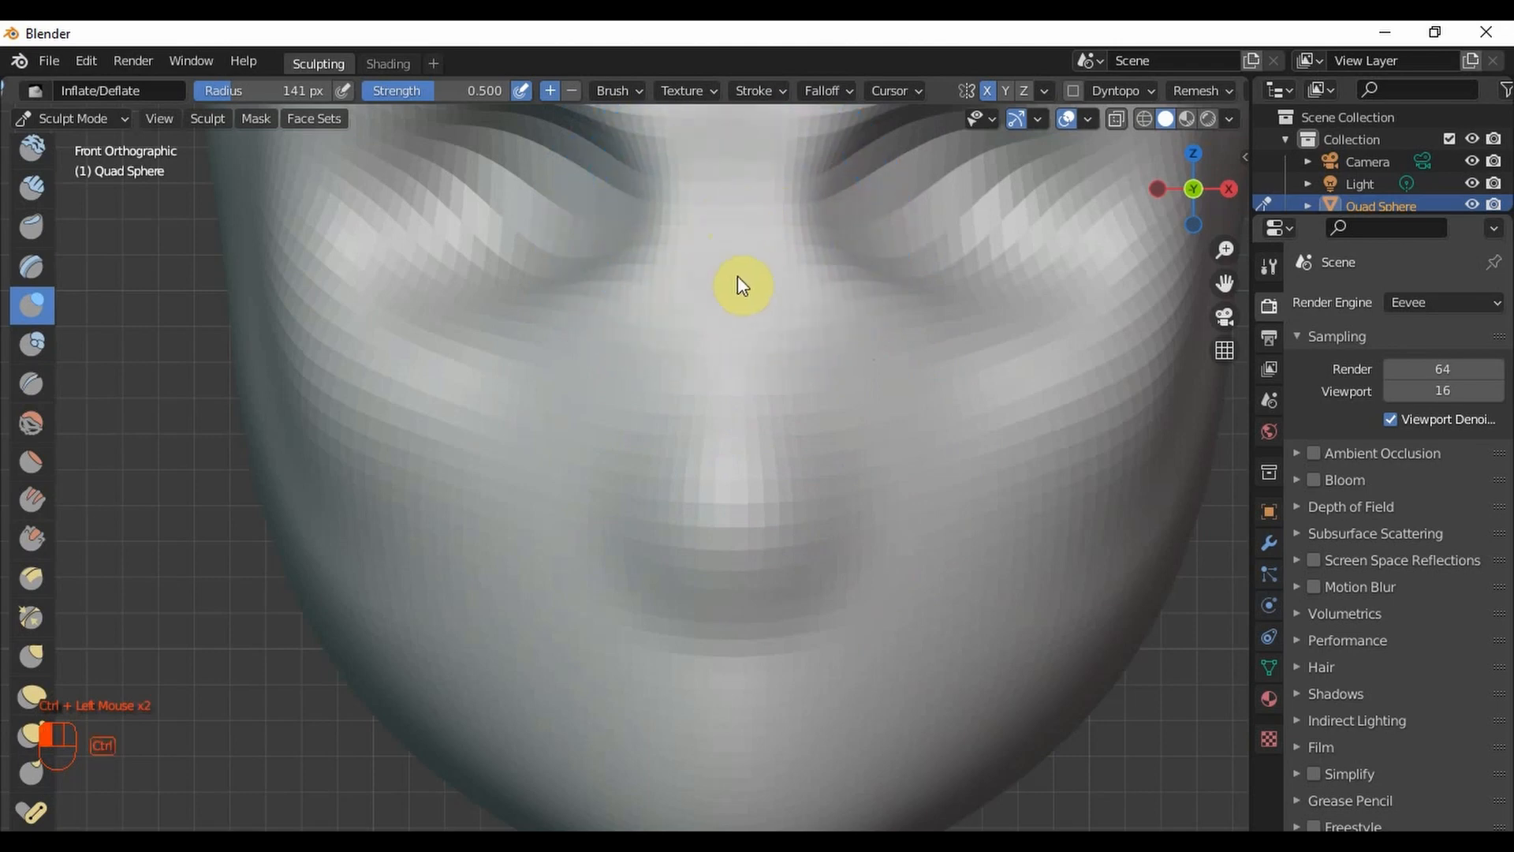
{"action": "left_click", "coordinate": [733, 320]}
{"action": "left_click", "coordinate": [730, 311], "text": "ctrl"}
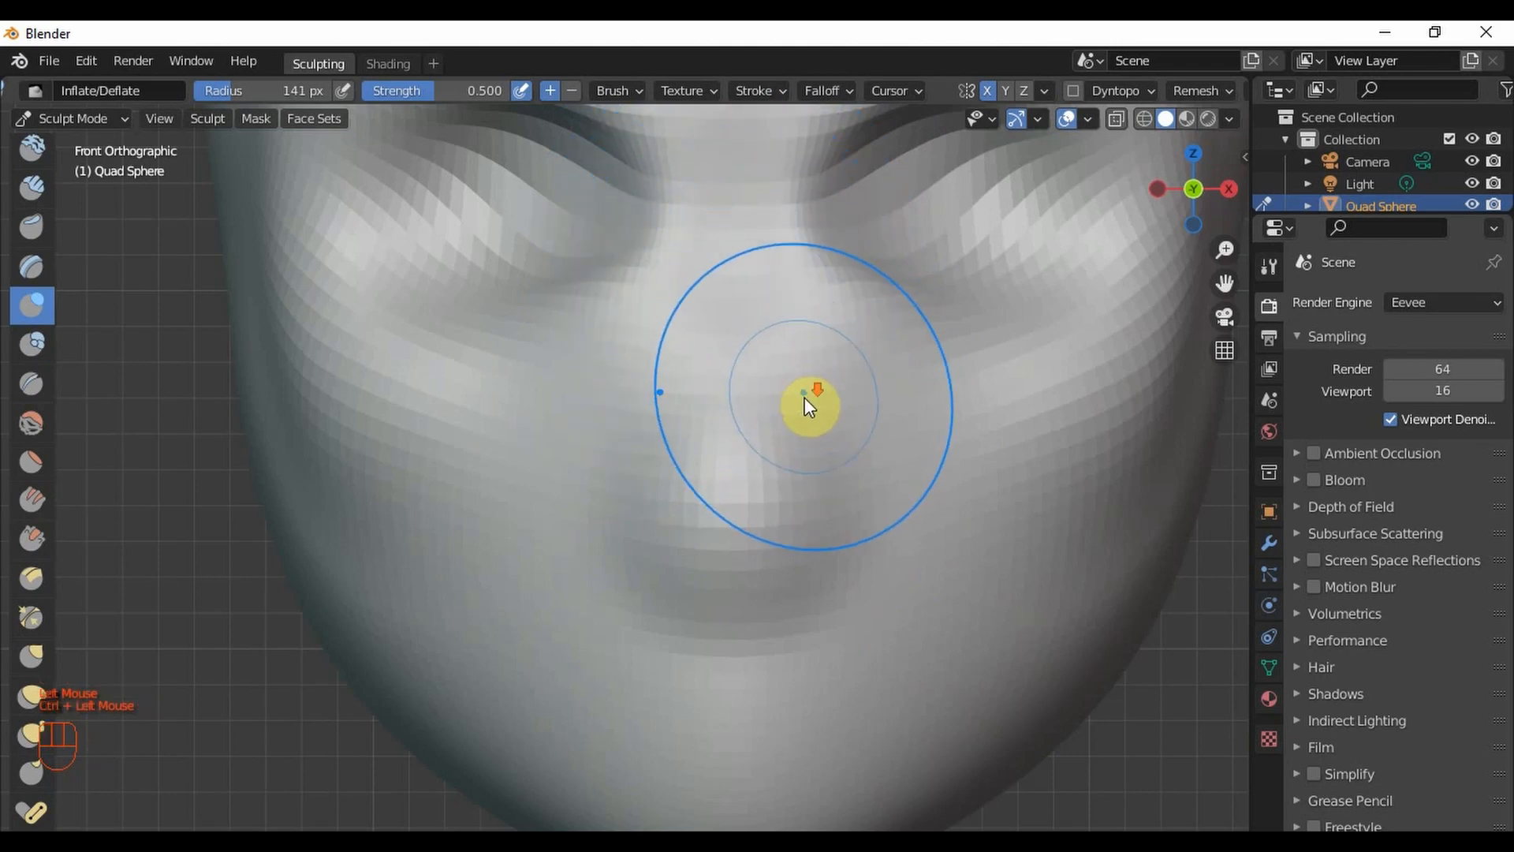
- Try to carve a mouth groove below the nose with an inverted Inflate/Deflate stroke
{"action": "scroll", "coordinate": [807, 405], "scroll_direction": "down", "scroll_amount": 2}
{"action": "middle_click_drag", "start_coordinate": [894, 480], "coordinate": [814, 328]}
{"action": "scroll", "coordinate": [731, 462], "scroll_direction": "down", "scroll_amount": 2}
{"action": "scroll", "coordinate": [763, 483], "scroll_direction": "up", "scroll_amount": 1}
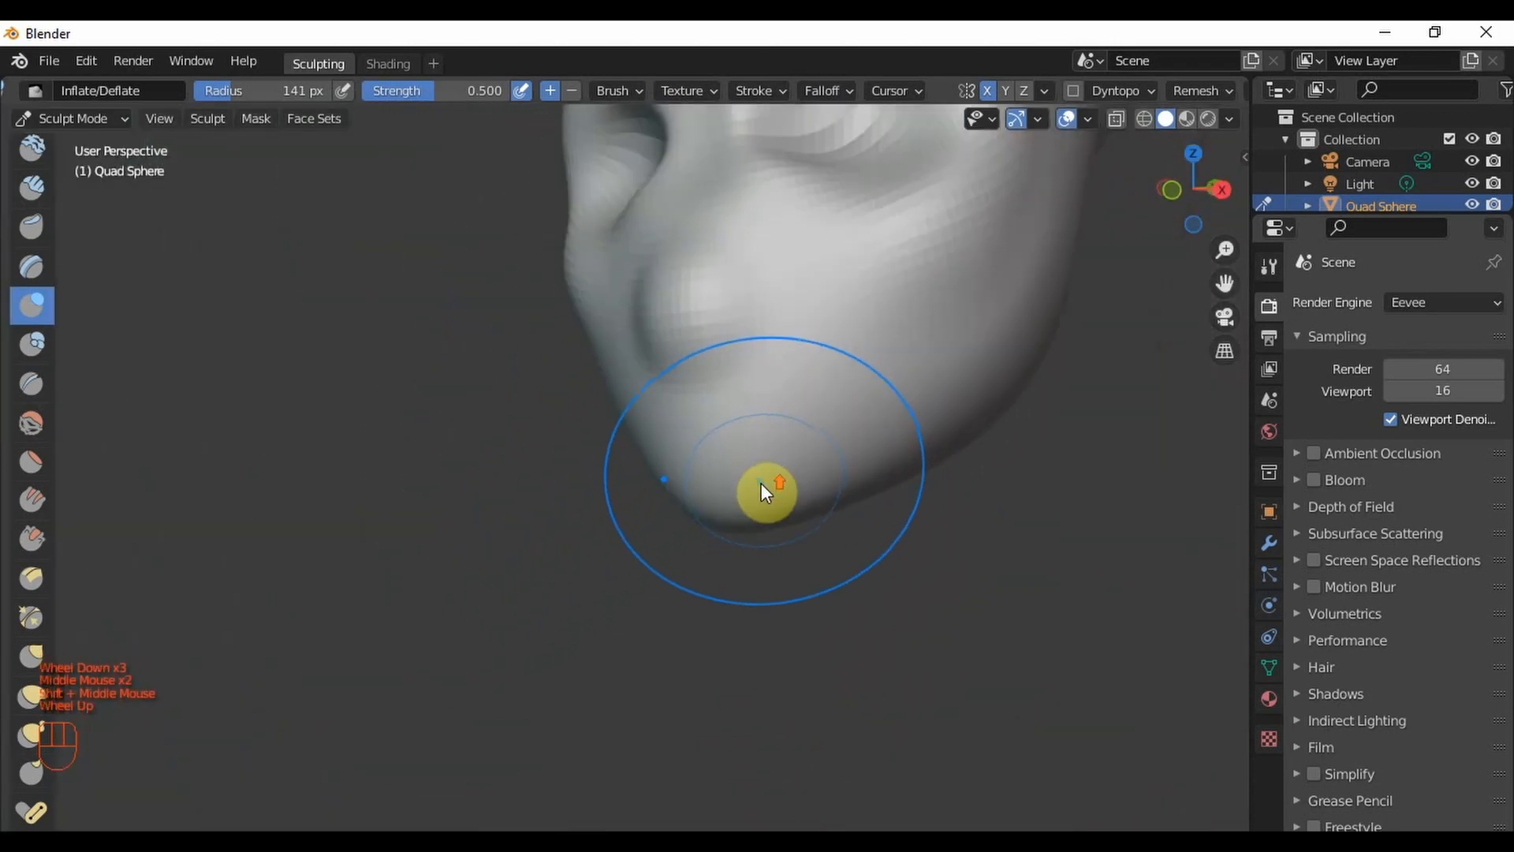
{"action": "scroll", "coordinate": [702, 378], "scroll_direction": "up", "scroll_amount": 2}
{"action": "mouse_move", "coordinate": [804, 331]}
{"action": "left_mouse_down", "text": "ctrl"}
{"action": "mouse_move", "coordinate": [584, 344]}
{"action": "mouse_move", "coordinate": [855, 230]}
{"action": "mouse_move", "coordinate": [588, 310]}
{"action": "mouse_move", "coordinate": [757, 247]}
{"action": "mouse_move", "coordinate": [544, 284]}
{"action": "mouse_move", "coordinate": [684, 304]}
{"action": "left_mouse_up", "text": "ctrl"}
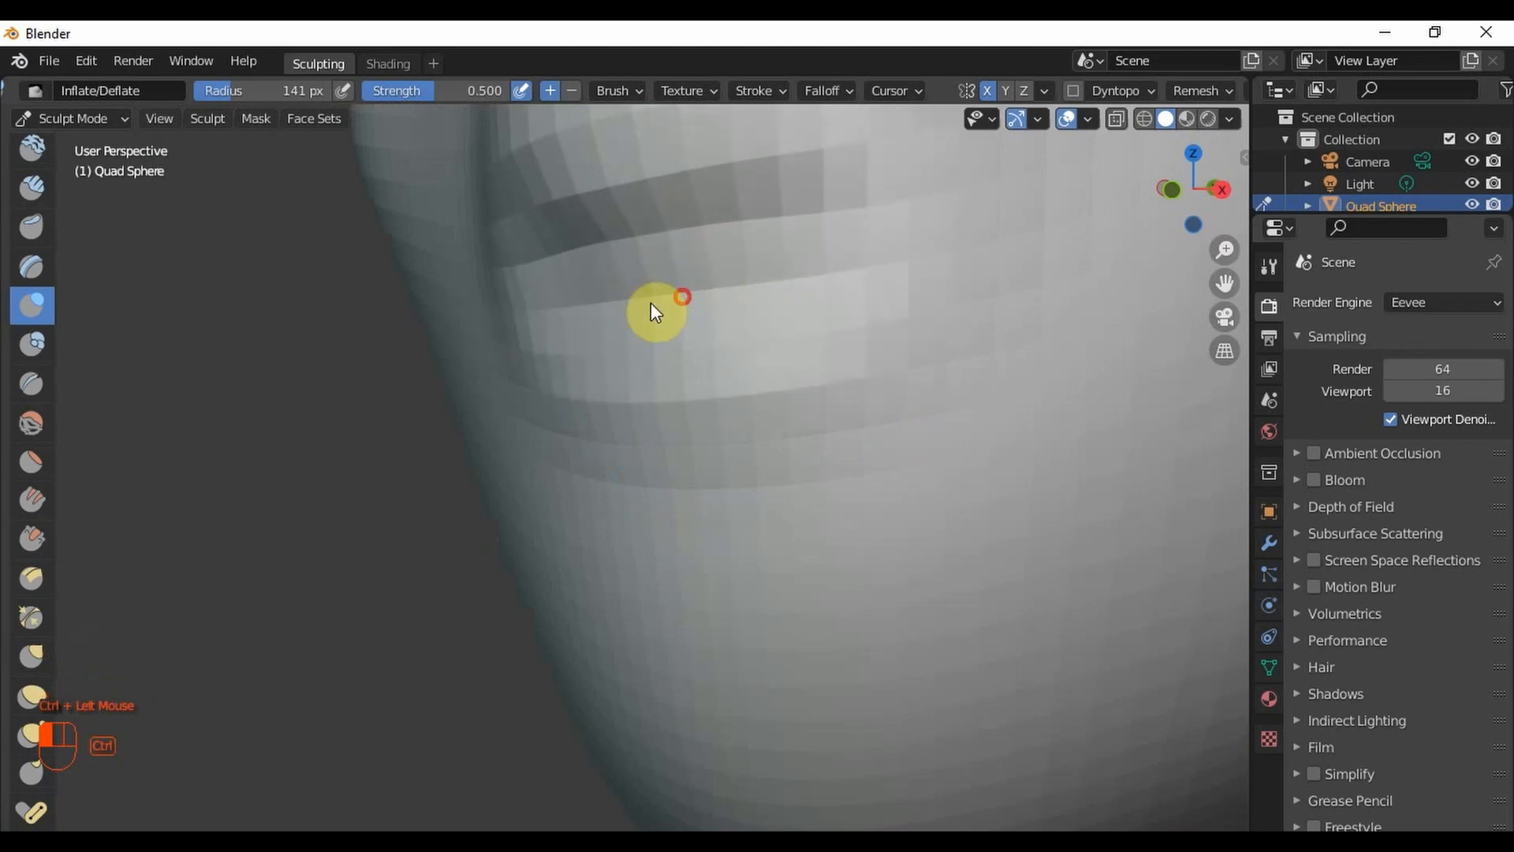
- Smooth the carved mouth groove back into the lower face
{"action": "scroll", "coordinate": [620, 375], "scroll_direction": "down", "scroll_amount": 2}
{"action": "middle_click_drag", "start_coordinate": [618, 372], "coordinate": [740, 390]}
{"action": "scroll", "coordinate": [871, 352], "scroll_direction": "up", "scroll_amount": 2}
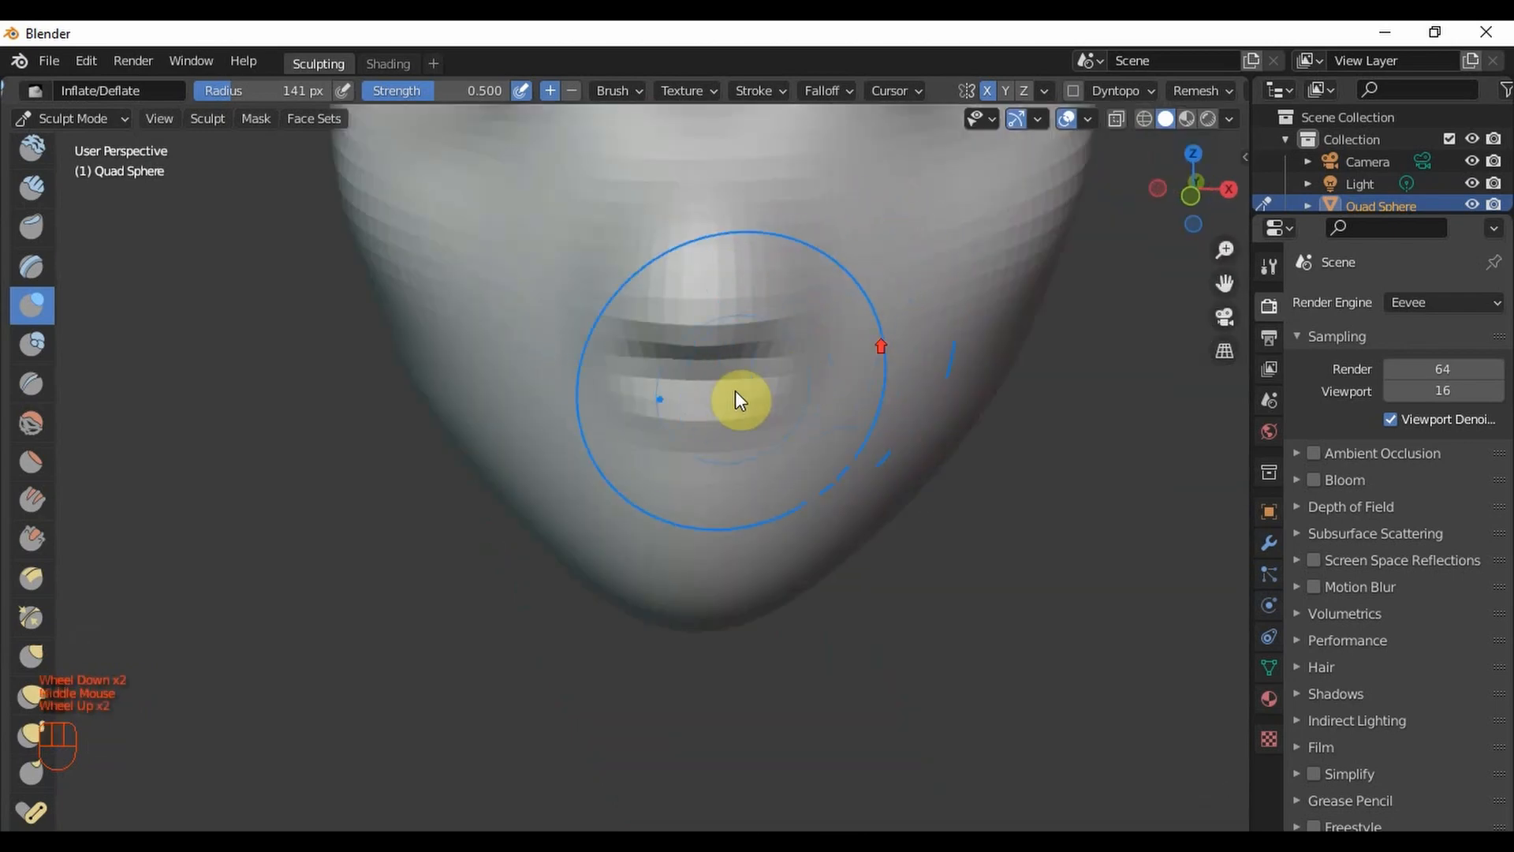
{"action": "scroll", "coordinate": [683, 483], "scroll_direction": "up", "scroll_amount": 1}
{"action": "left_click_drag", "start_coordinate": [842, 328], "coordinate": [618, 337], "text": "shift"}
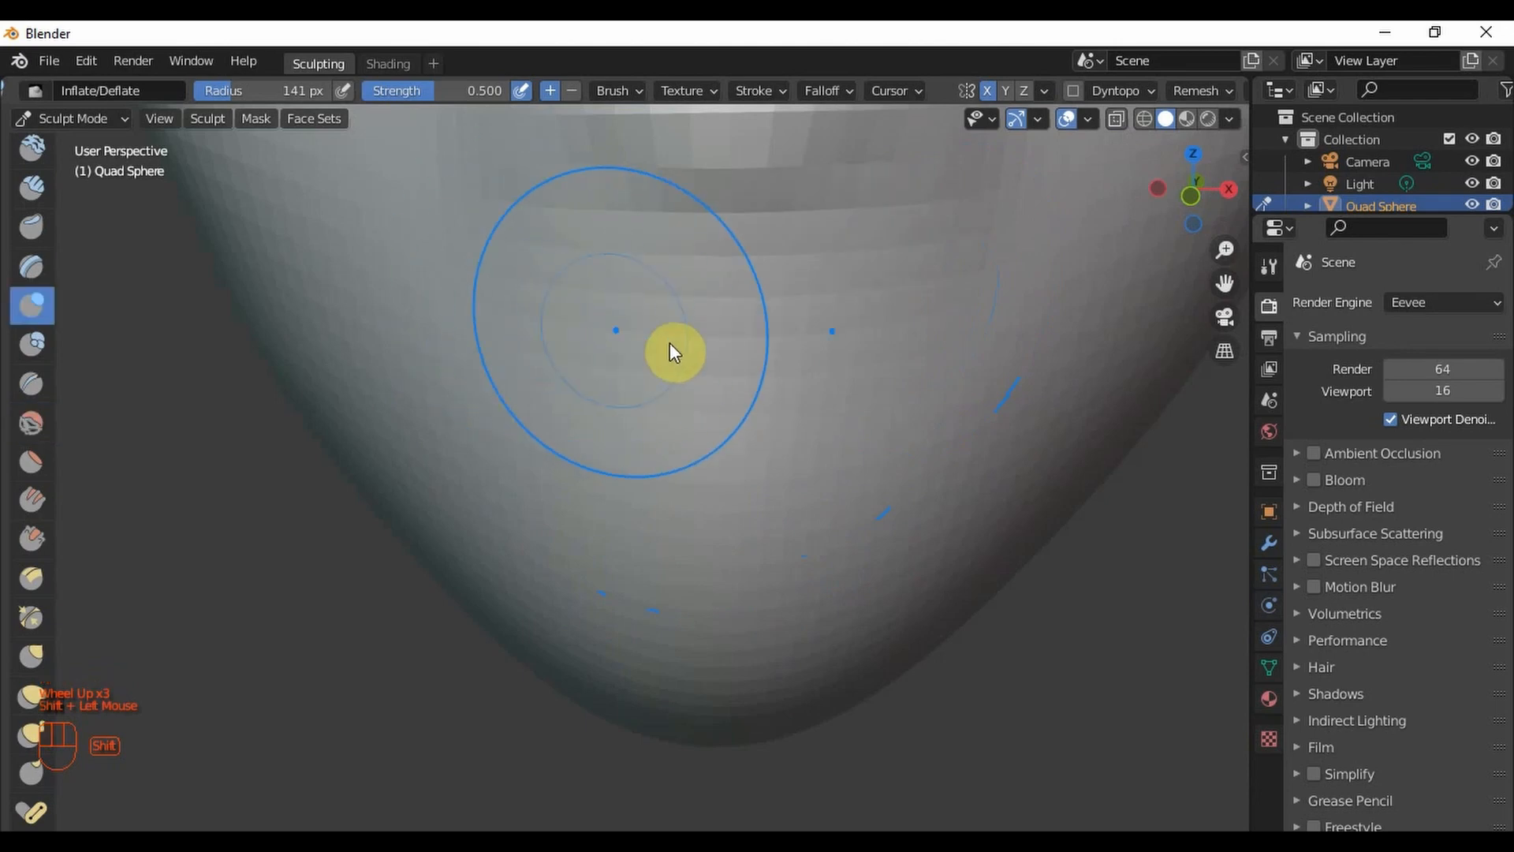
- Examine the nose, mouth area and chin from the side and the front
{"action": "scroll", "coordinate": [760, 372], "scroll_direction": "down", "scroll_amount": 2}
{"action": "mouse_move", "coordinate": [760, 372]}
{"action": "middle_mouse_down"}
{"action": "mouse_move", "coordinate": [925, 376]}
{"action": "mouse_move", "coordinate": [894, 375]}
{"action": "middle_mouse_up"}
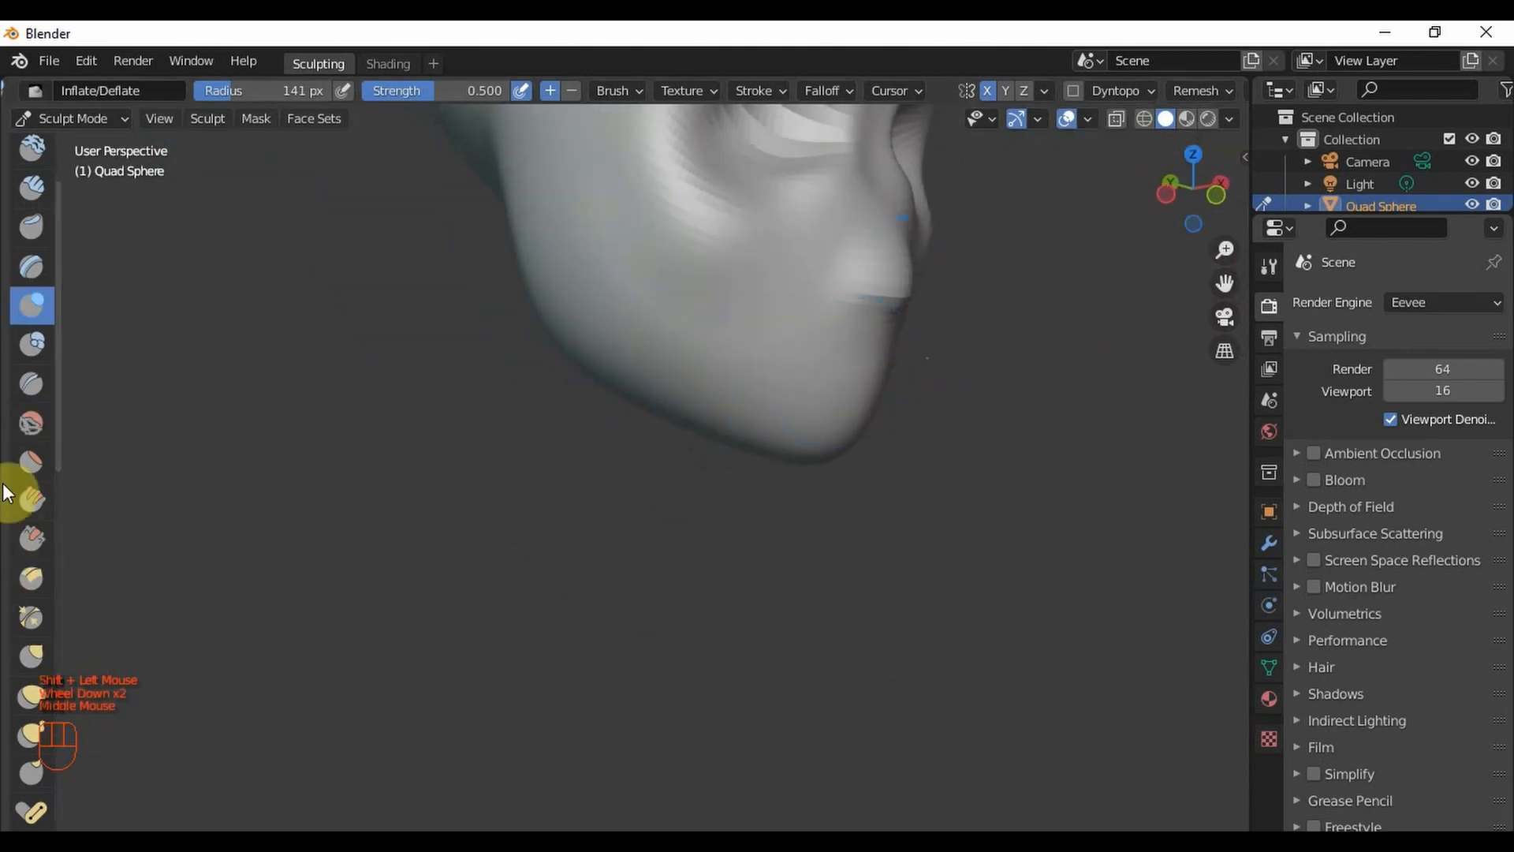
{"action": "mouse_move", "coordinate": [912, 342]}
{"action": "middle_mouse_down"}
{"action": "mouse_move", "coordinate": [808, 345]}
{"action": "mouse_move", "coordinate": [686, 405]}
{"action": "middle_mouse_up"}
{"action": "scroll", "coordinate": [709, 410], "scroll_direction": "up", "scroll_amount": 2}
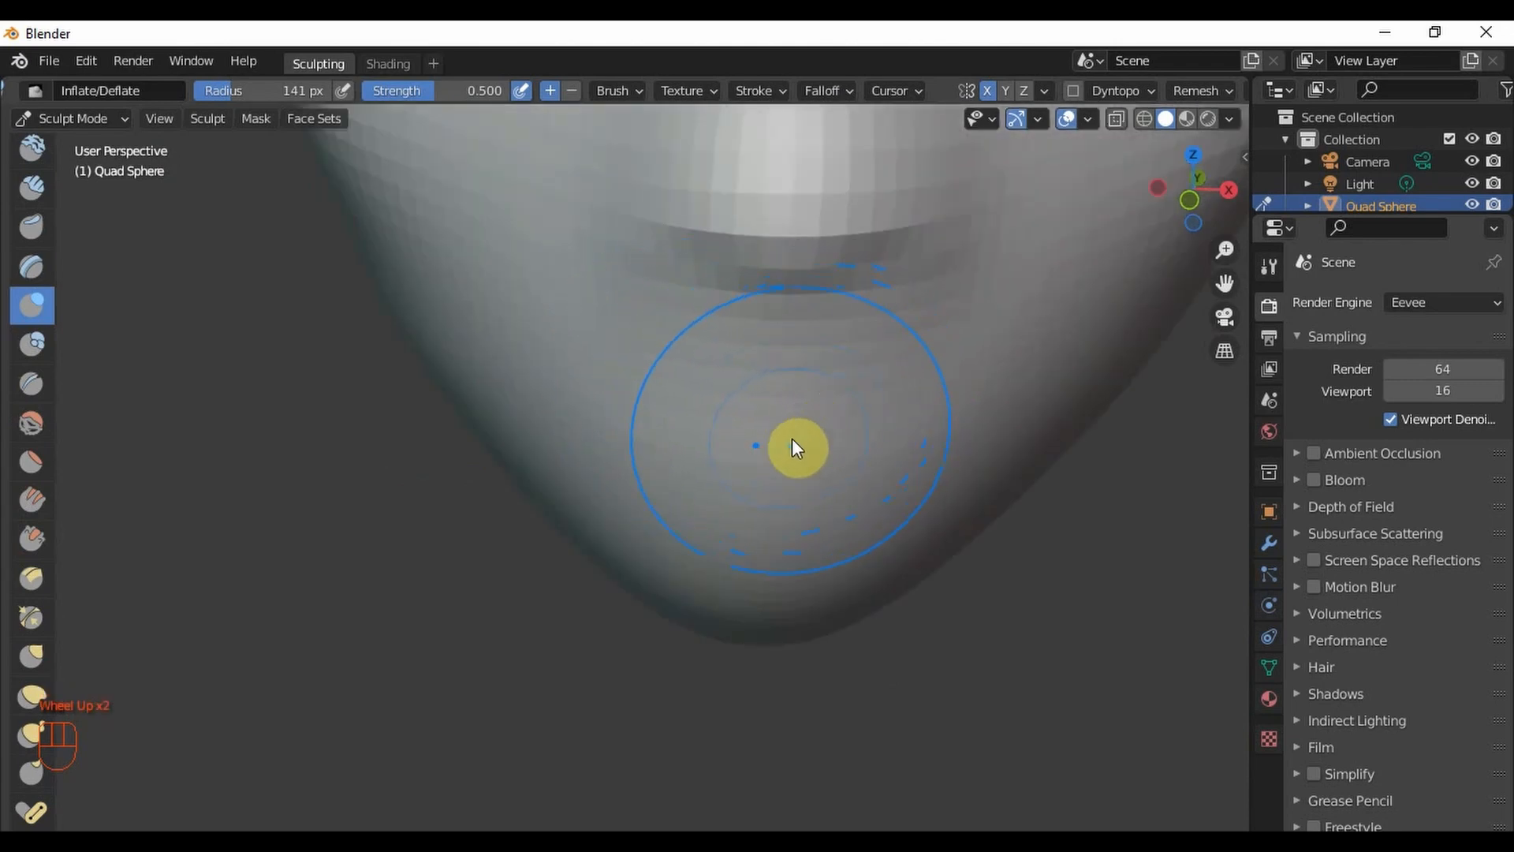
{"action": "mouse_move", "coordinate": [909, 410]}
{"action": "middle_mouse_down"}
{"action": "mouse_move", "coordinate": [878, 395]}
{"action": "mouse_move", "coordinate": [838, 419]}
{"action": "middle_mouse_up"}
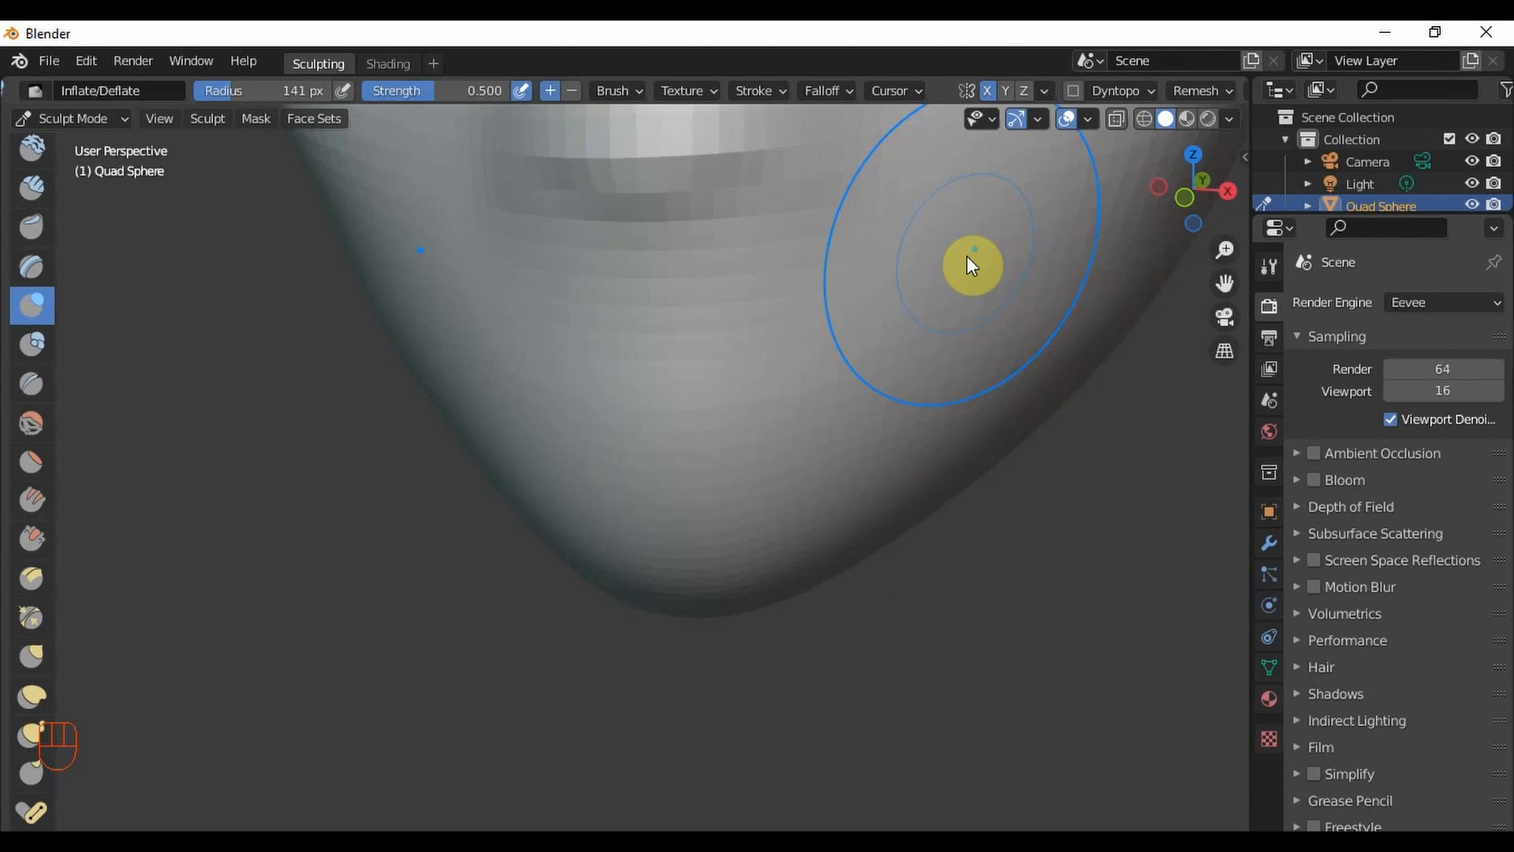
{"action": "scroll", "coordinate": [828, 331], "scroll_direction": "down", "scroll_amount": 2}
{"action": "scroll", "coordinate": [768, 371], "scroll_direction": "up", "scroll_amount": 2}
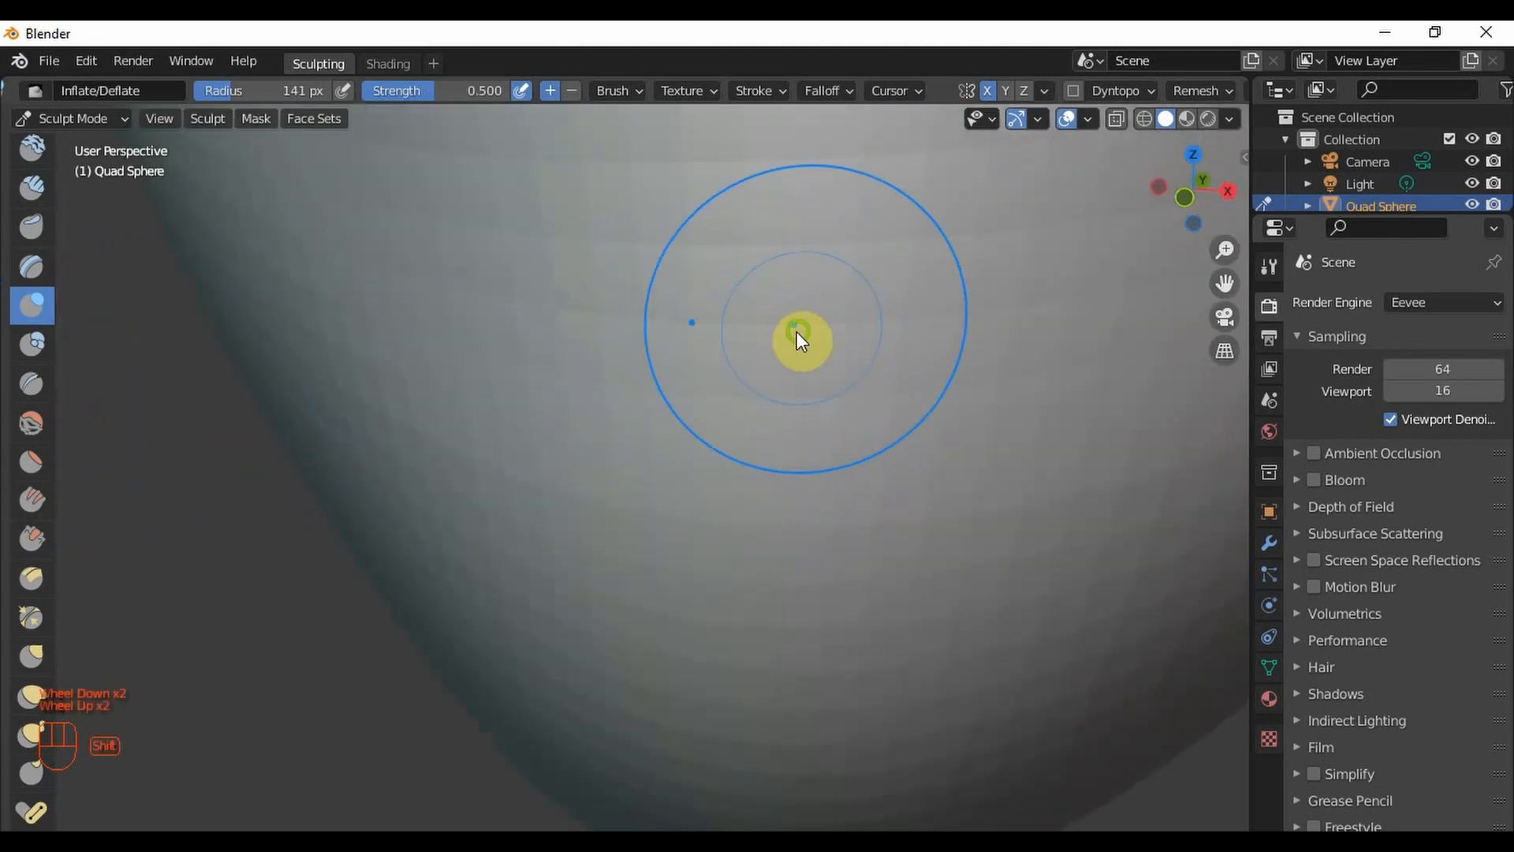
{"action": "middle_click_drag", "start_coordinate": [804, 341], "coordinate": [686, 398], "text": "shift"}
{"action": "scroll", "coordinate": [683, 392], "scroll_direction": "down", "scroll_amount": 1}
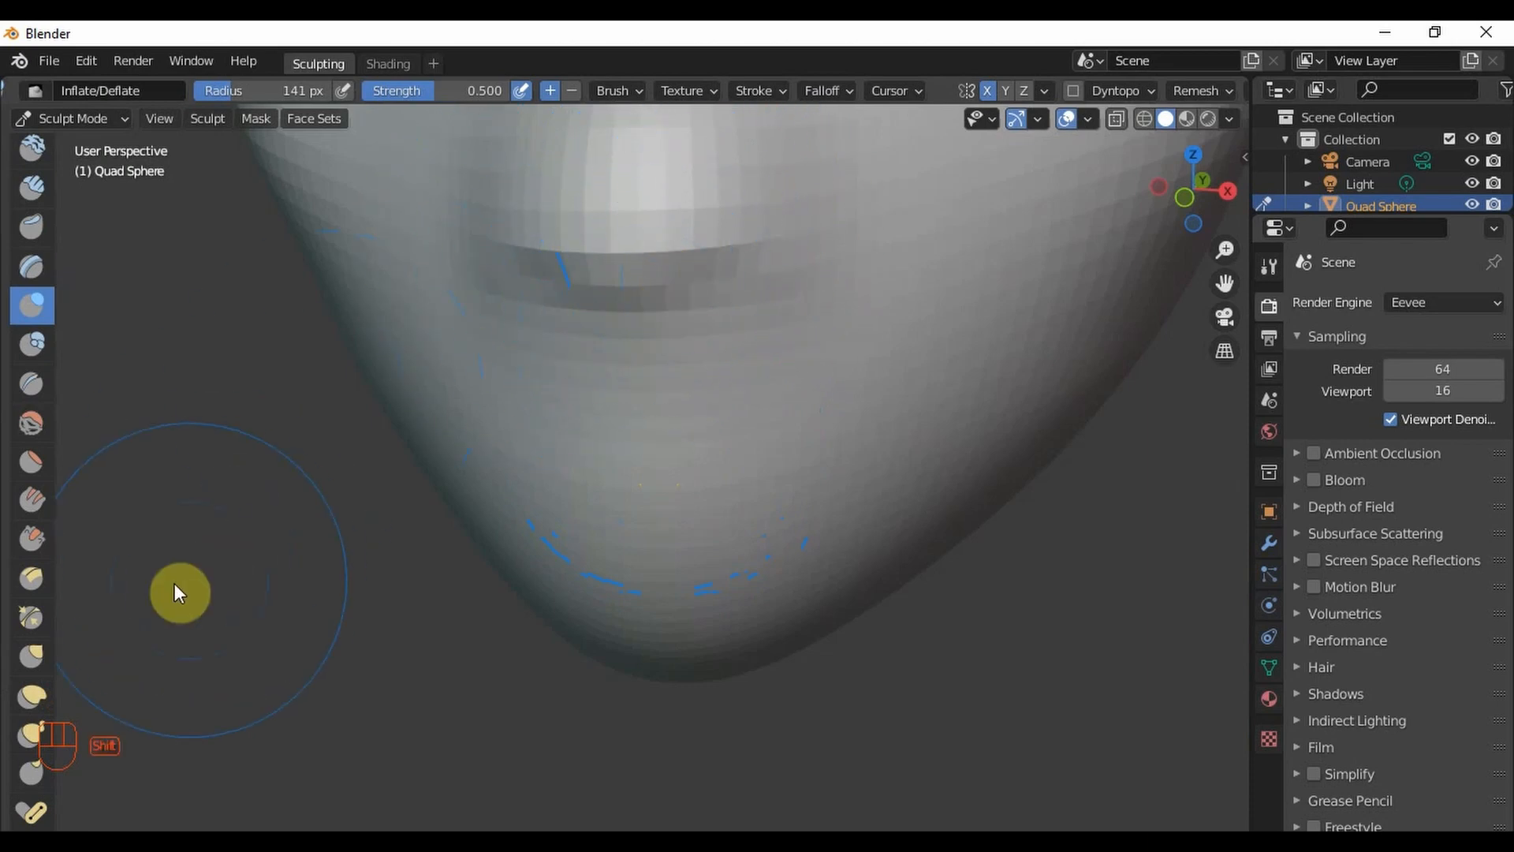
{"action": "mouse_move", "coordinate": [772, 207]}
{"action": "left_mouse_down", "text": "shift"}
{"action": "mouse_move", "coordinate": [642, 335]}
{"action": "mouse_move", "coordinate": [716, 314]}
{"action": "mouse_move", "coordinate": [628, 349]}
{"action": "mouse_move", "coordinate": [661, 314]}
{"action": "mouse_move", "coordinate": [572, 293]}
{"action": "mouse_move", "coordinate": [699, 266]}
{"action": "mouse_move", "coordinate": [718, 296]}
{"action": "left_mouse_up", "text": "shift"}
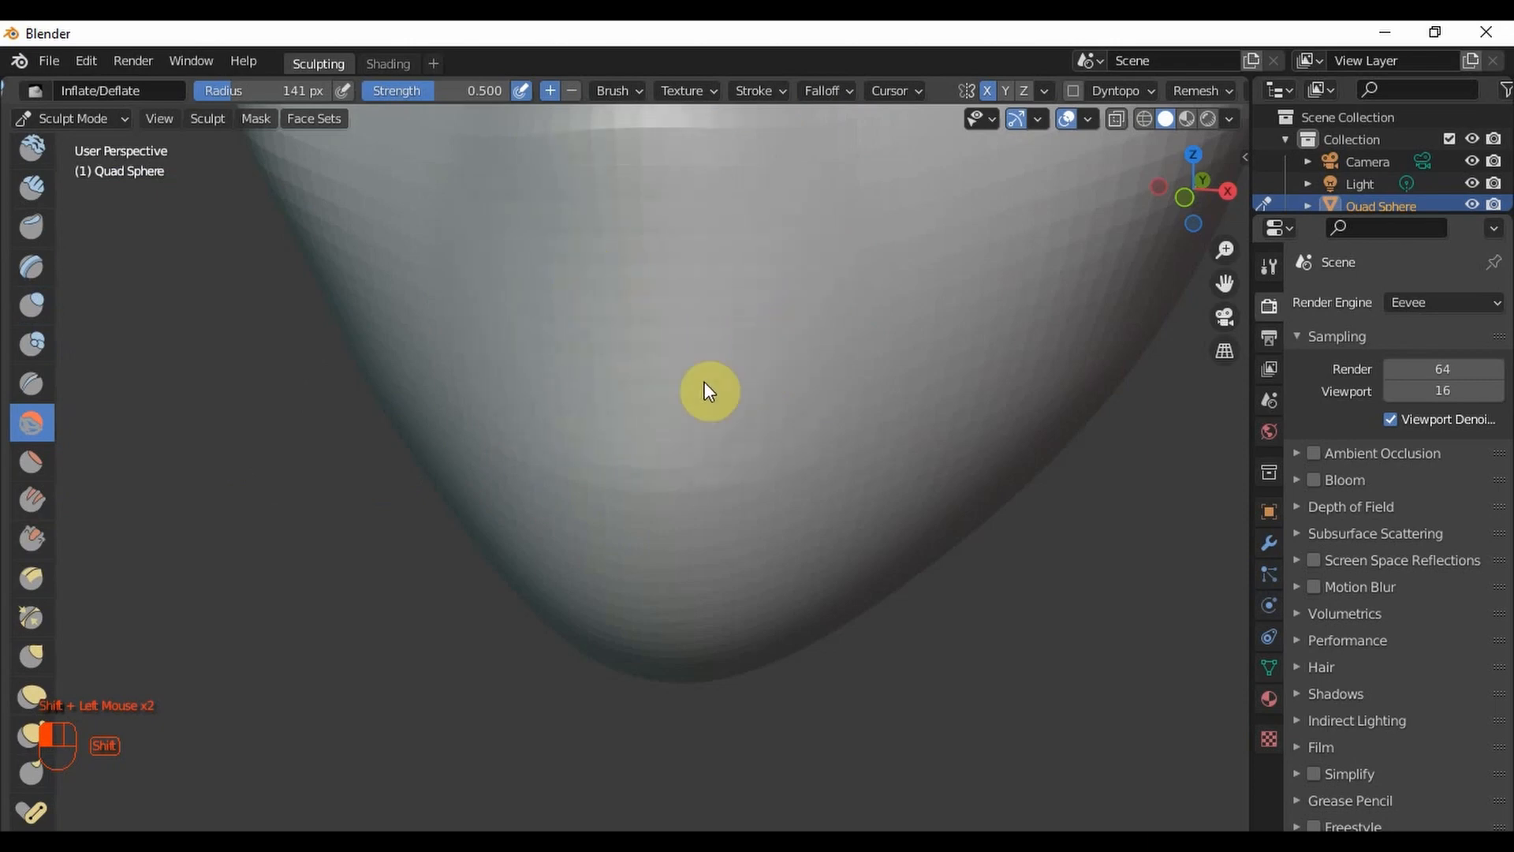
{"action": "key", "text": "ctrl+z"}
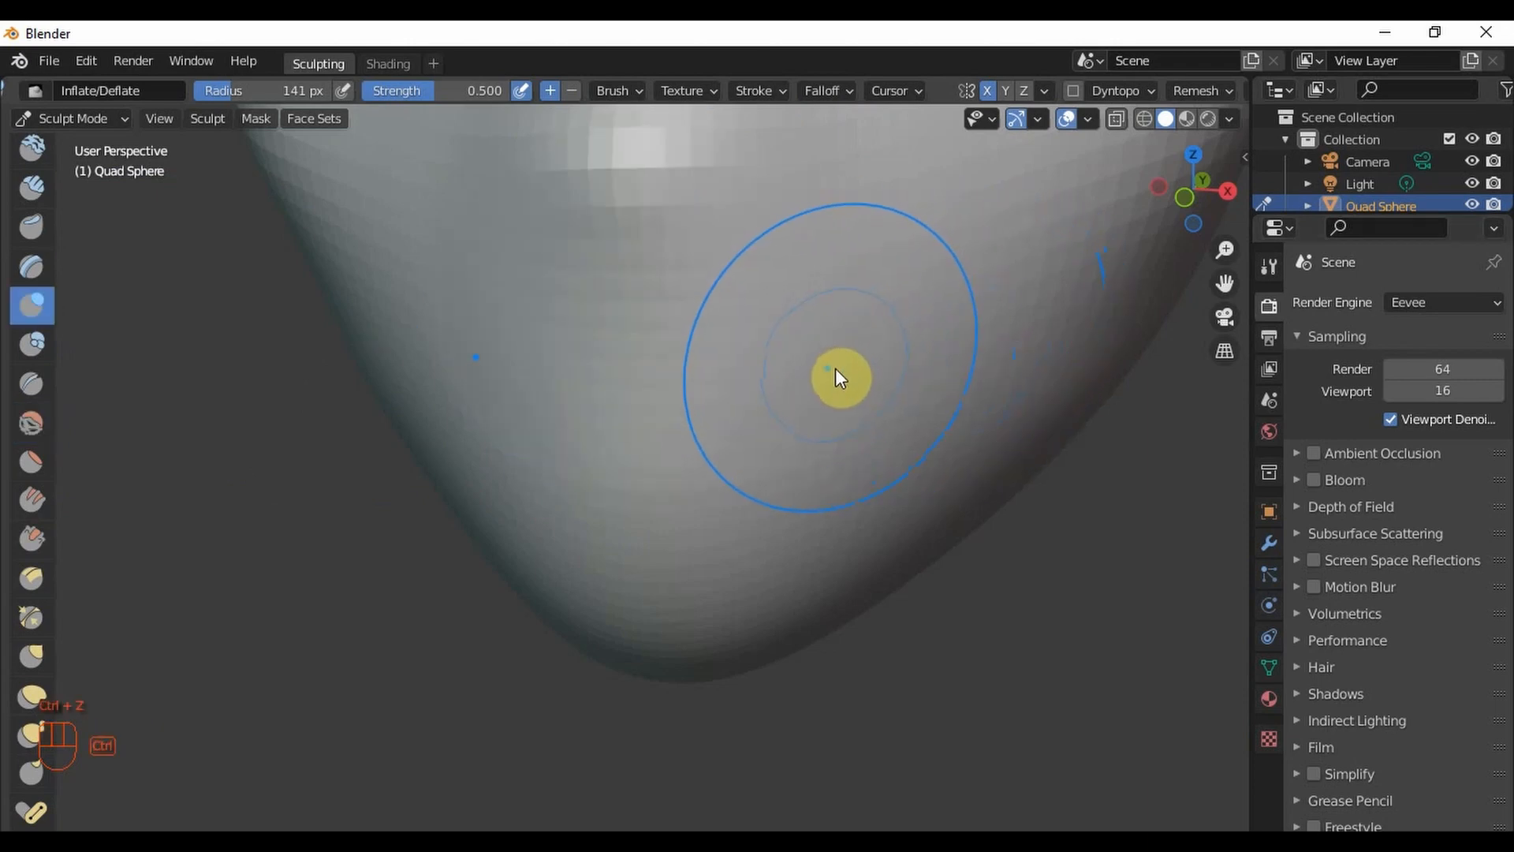
{"action": "key", "text": "ctrl+z"}
{"action": "key", "text": "ctrl+z"}
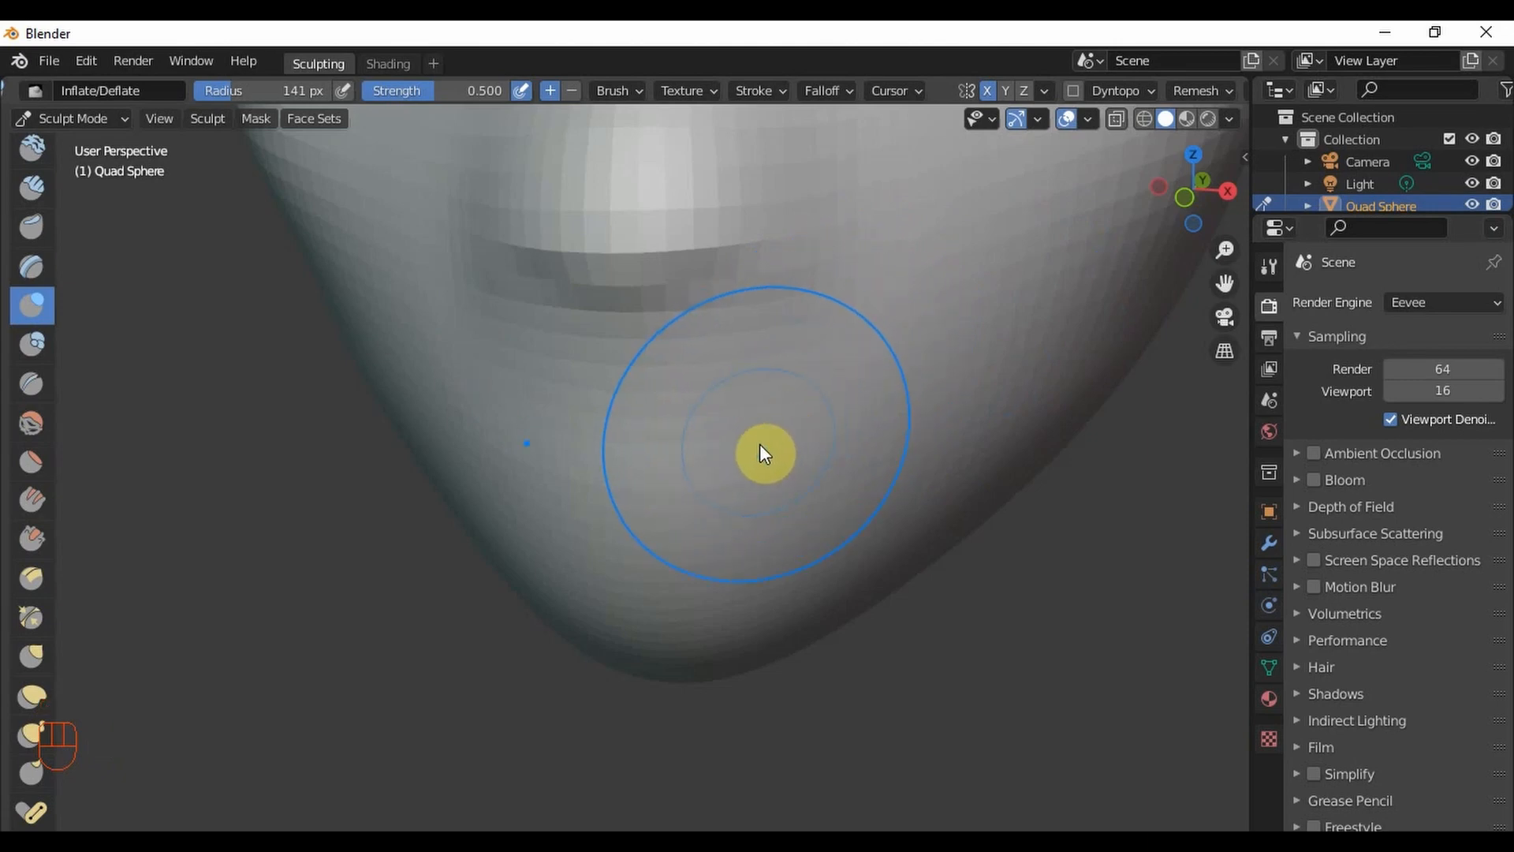
- Switch to the Grab brush, pull the nose tip forward in the side view and push the area beneath it inward
{"action": "scroll", "coordinate": [838, 410], "scroll_direction": "down", "scroll_amount": 2}
{"action": "mouse_move", "coordinate": [788, 423]}
{"action": "middle_mouse_down"}
{"action": "mouse_move", "coordinate": [1017, 404]}
{"action": "mouse_move", "coordinate": [749, 424]}
{"action": "mouse_move", "coordinate": [607, 406]}
{"action": "middle_mouse_up"}
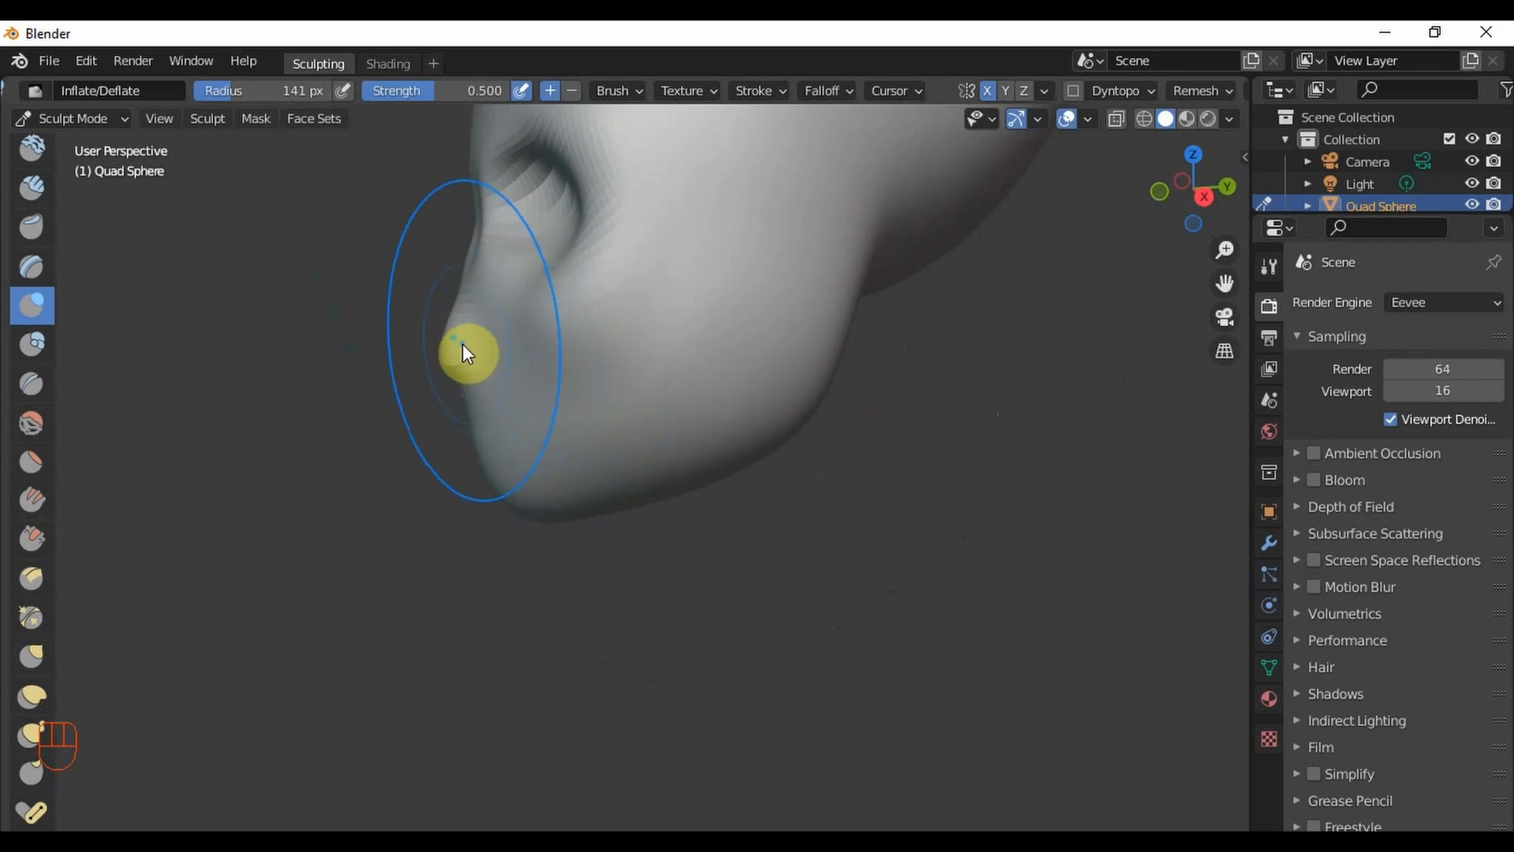
{"action": "key", "text": "g"}
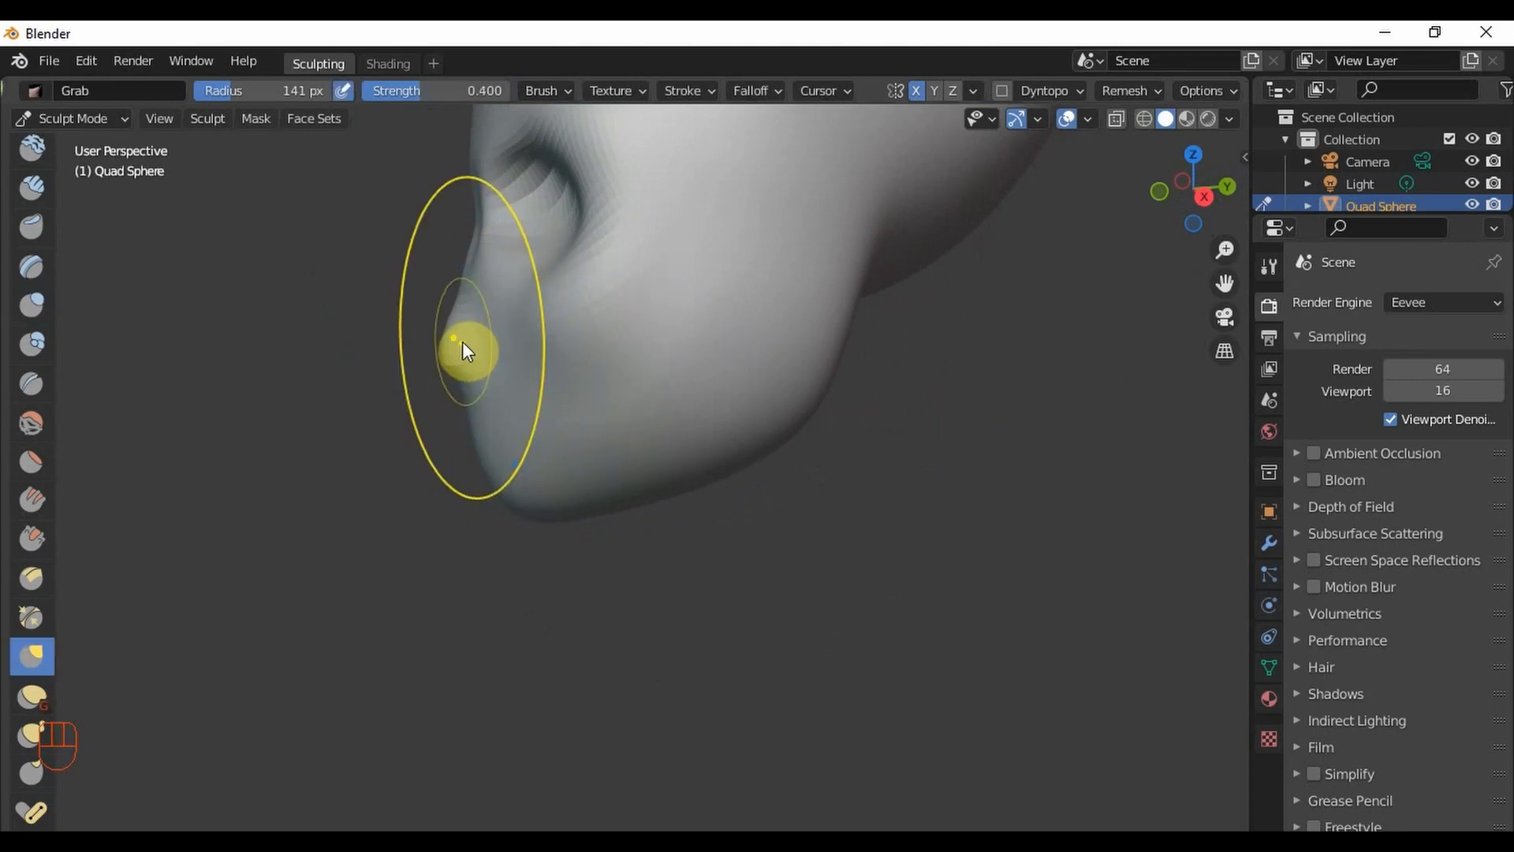
{"action": "scroll", "coordinate": [451, 337], "scroll_direction": "up", "scroll_amount": 2}
{"action": "left_click_drag", "start_coordinate": [451, 336], "coordinate": [378, 324]}
{"action": "left_click_drag", "start_coordinate": [431, 372], "coordinate": [477, 380]}
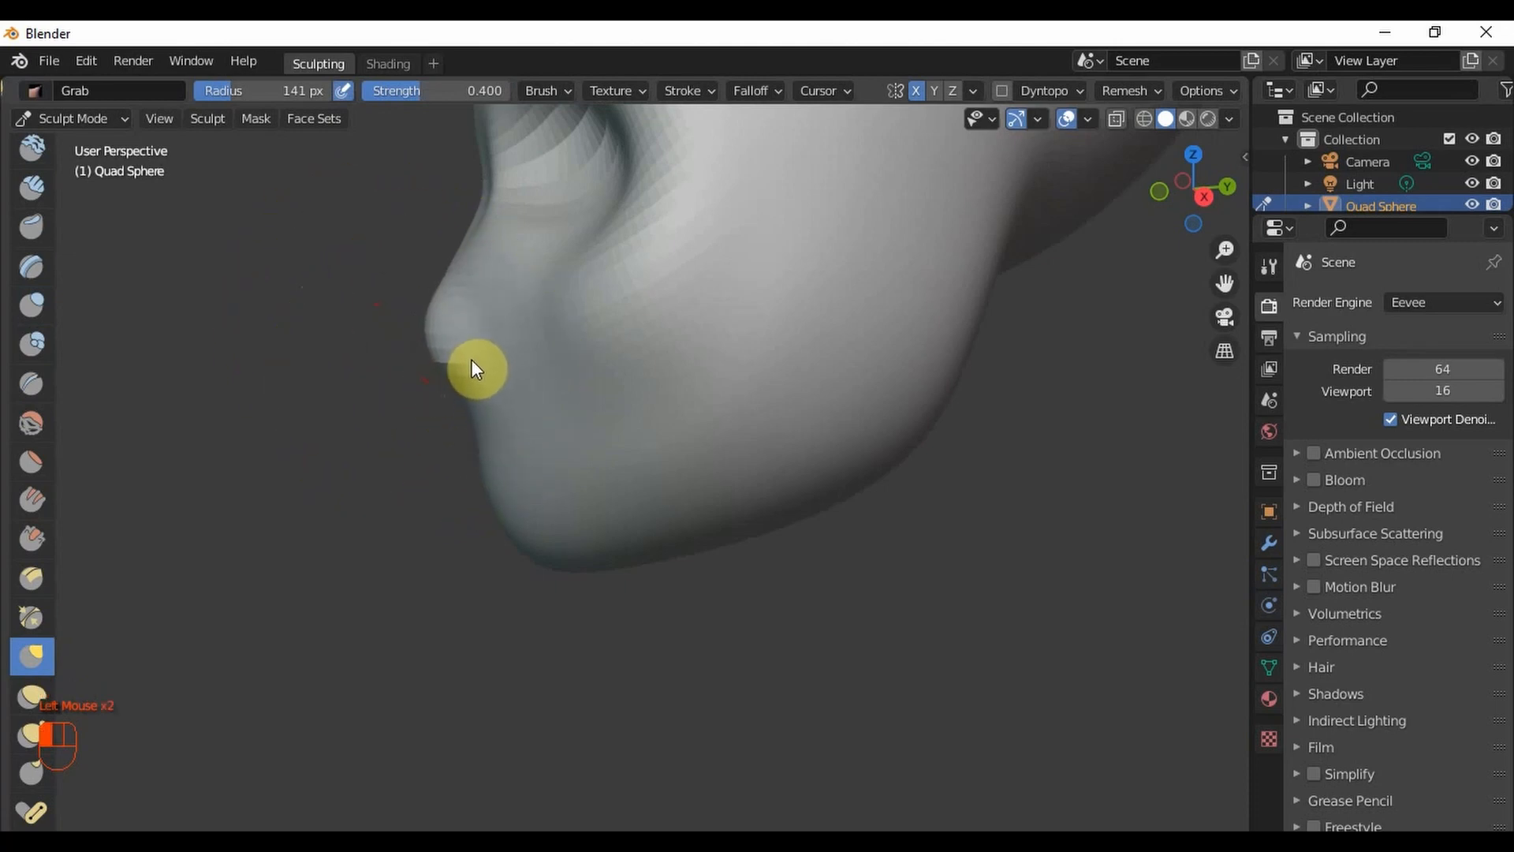
- Switch to the Inflate/Deflate brush and build up a curved lip ridge across the lower face beneath the nose
{"action": "scroll", "coordinate": [473, 362], "scroll_direction": "down", "scroll_amount": 2}
{"action": "middle_click_drag", "start_coordinate": [568, 361], "coordinate": [688, 448]}
{"action": "scroll", "coordinate": [688, 448], "scroll_direction": "up", "scroll_amount": 4}
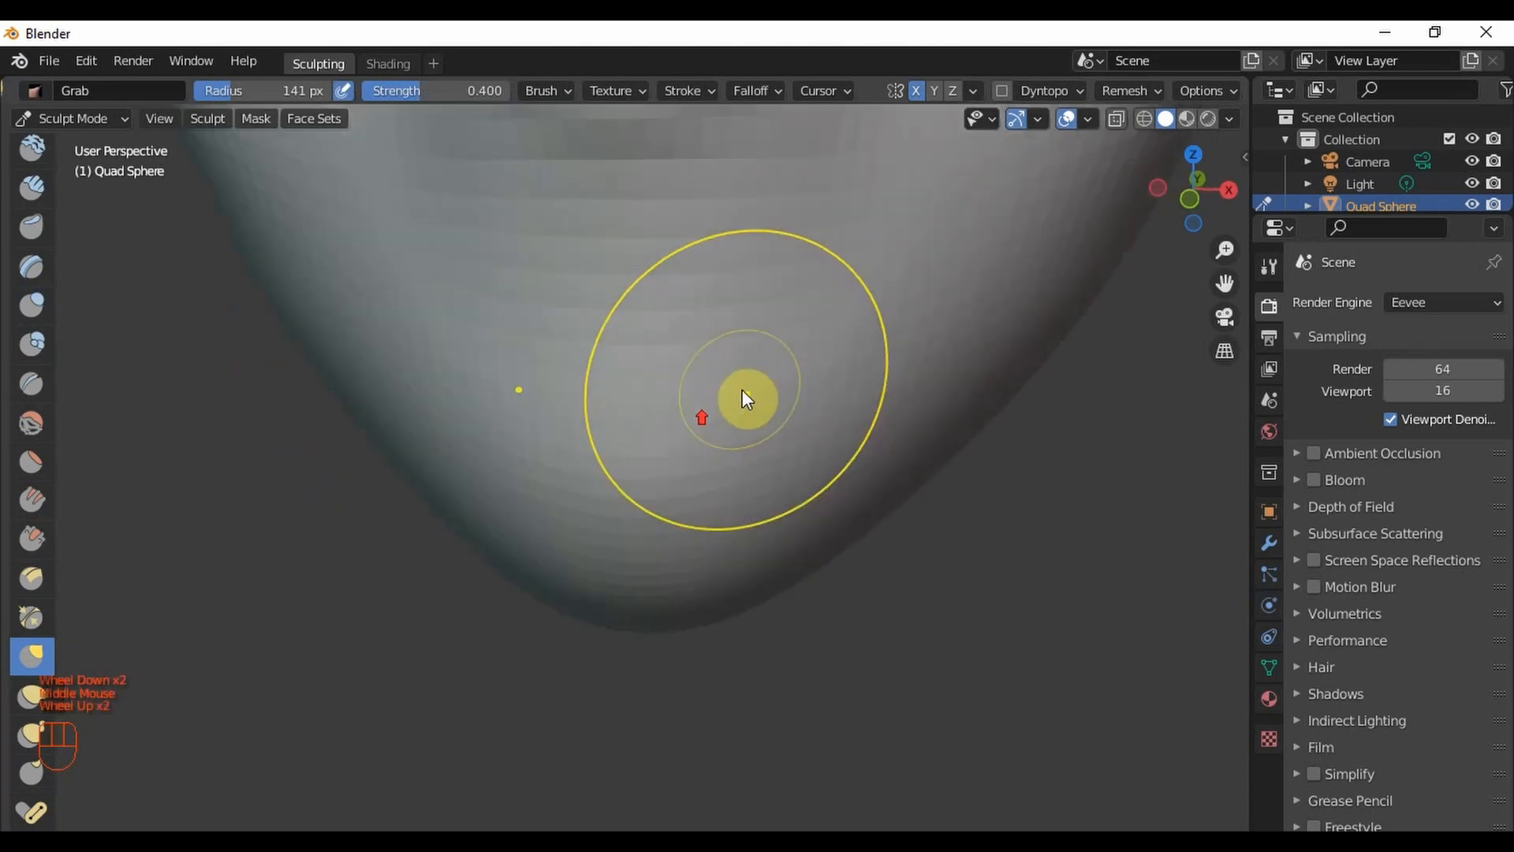
{"action": "scroll", "coordinate": [744, 399], "scroll_direction": "down", "scroll_amount": 1, "text": "shift"}
{"action": "middle_click_drag", "start_coordinate": [676, 355], "coordinate": [679, 410], "text": "shift"}
{"action": "scroll", "coordinate": [694, 402], "scroll_direction": "down", "scroll_amount": 1}
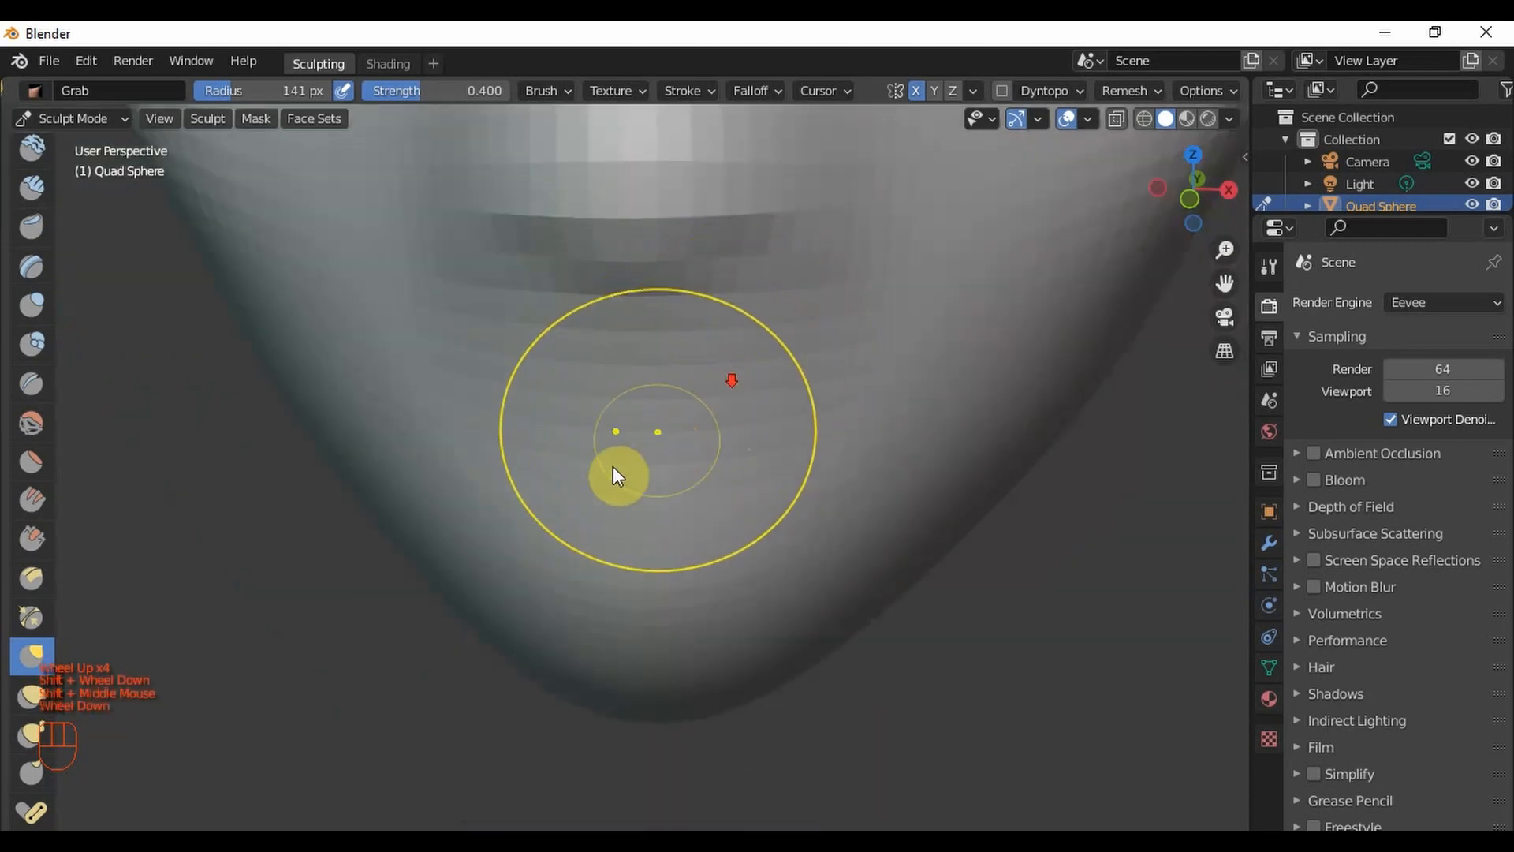
{"action": "left_click", "coordinate": [28, 319]}
{"action": "scroll", "coordinate": [760, 429], "scroll_direction": "up", "scroll_amount": 1}
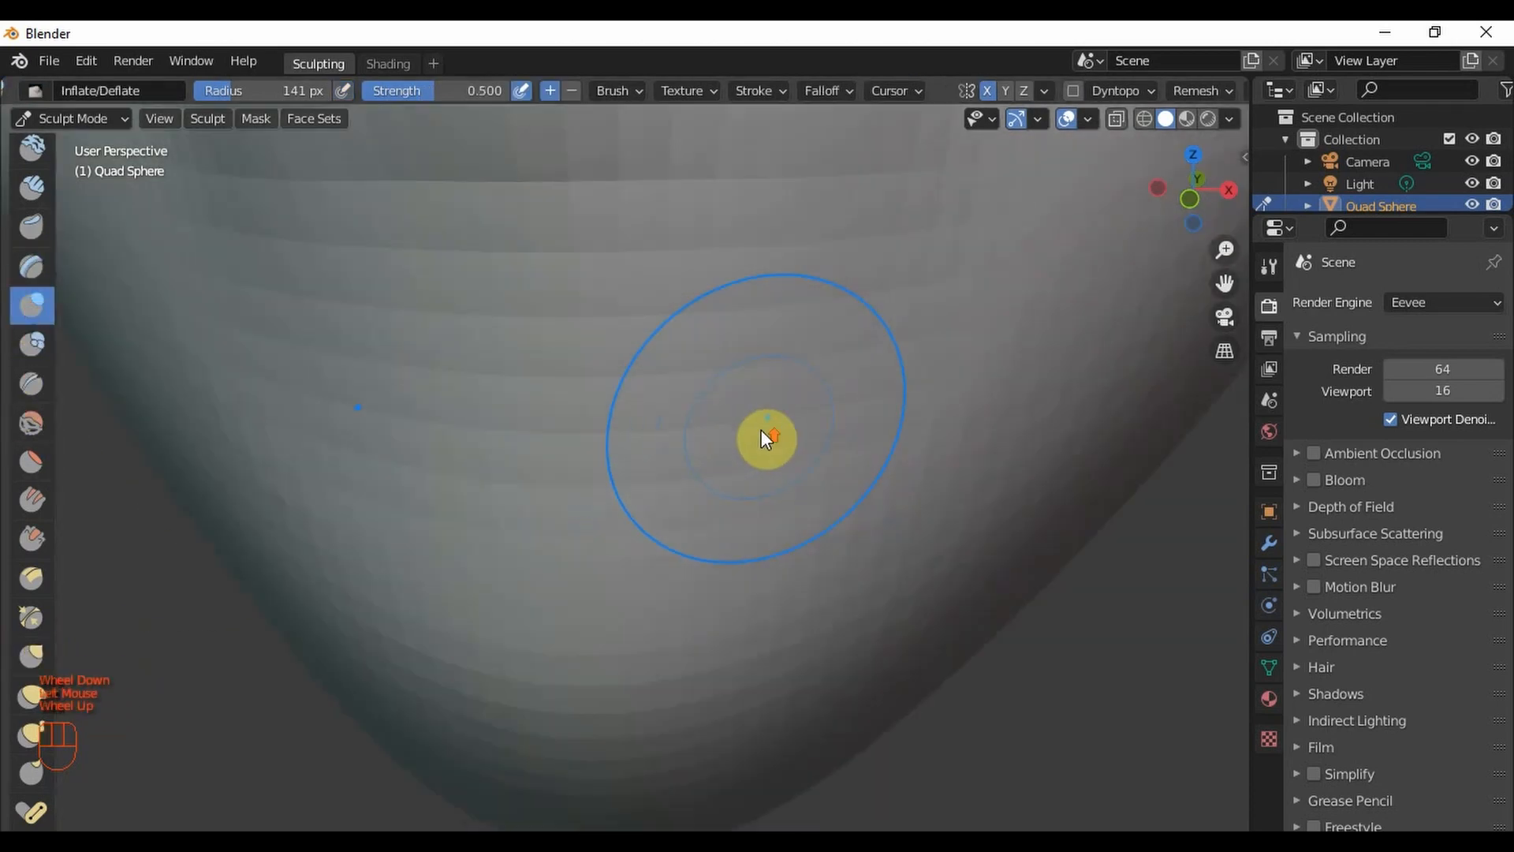
{"action": "left_click_drag", "start_coordinate": [707, 373], "coordinate": [409, 367]}
{"action": "mouse_move", "coordinate": [683, 351]}
{"action": "left_mouse_down"}
{"action": "mouse_move", "coordinate": [940, 257]}
{"action": "mouse_move", "coordinate": [665, 375]}
{"action": "left_mouse_up"}
{"action": "left_click_drag", "start_coordinate": [906, 341], "coordinate": [547, 406]}
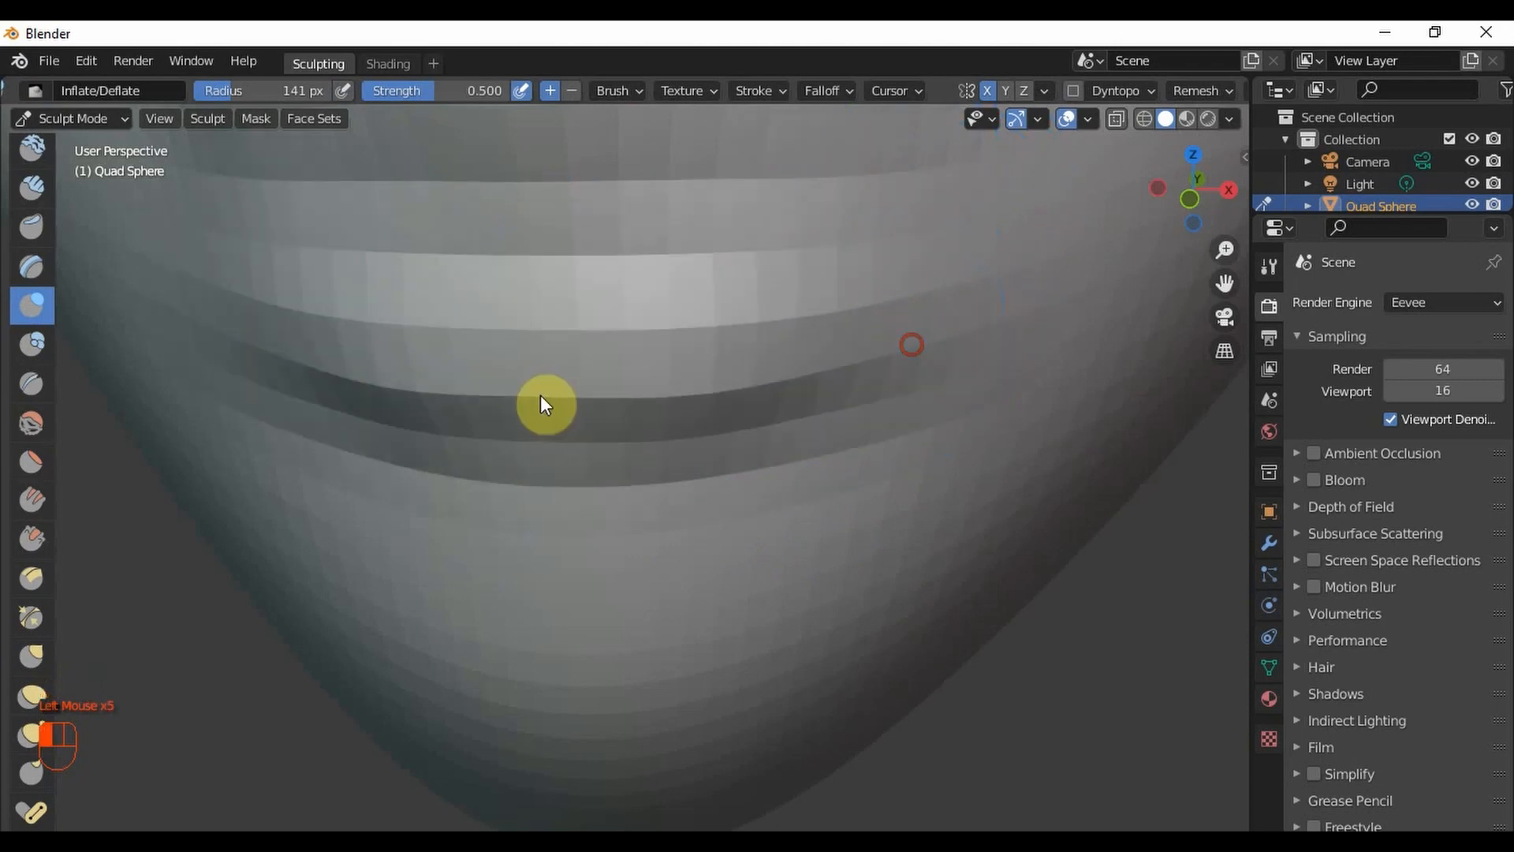
- Extend the raised lip area sideways towards the mouth corner with mirrored Inflate/Deflate strokes
{"action": "mouse_move", "coordinate": [940, 278]}
{"action": "left_mouse_down"}
{"action": "mouse_move", "coordinate": [735, 311]}
{"action": "mouse_move", "coordinate": [612, 436]}
{"action": "mouse_move", "coordinate": [916, 429]}
{"action": "left_mouse_up"}
{"action": "scroll", "coordinate": [916, 429], "scroll_direction": "down", "scroll_amount": 2}
{"action": "mouse_move", "coordinate": [916, 429]}
{"action": "middle_mouse_down"}
{"action": "mouse_move", "coordinate": [784, 402]}
{"action": "mouse_move", "coordinate": [897, 397]}
{"action": "middle_mouse_up"}
{"action": "scroll", "coordinate": [894, 390], "scroll_direction": "up", "scroll_amount": 3}
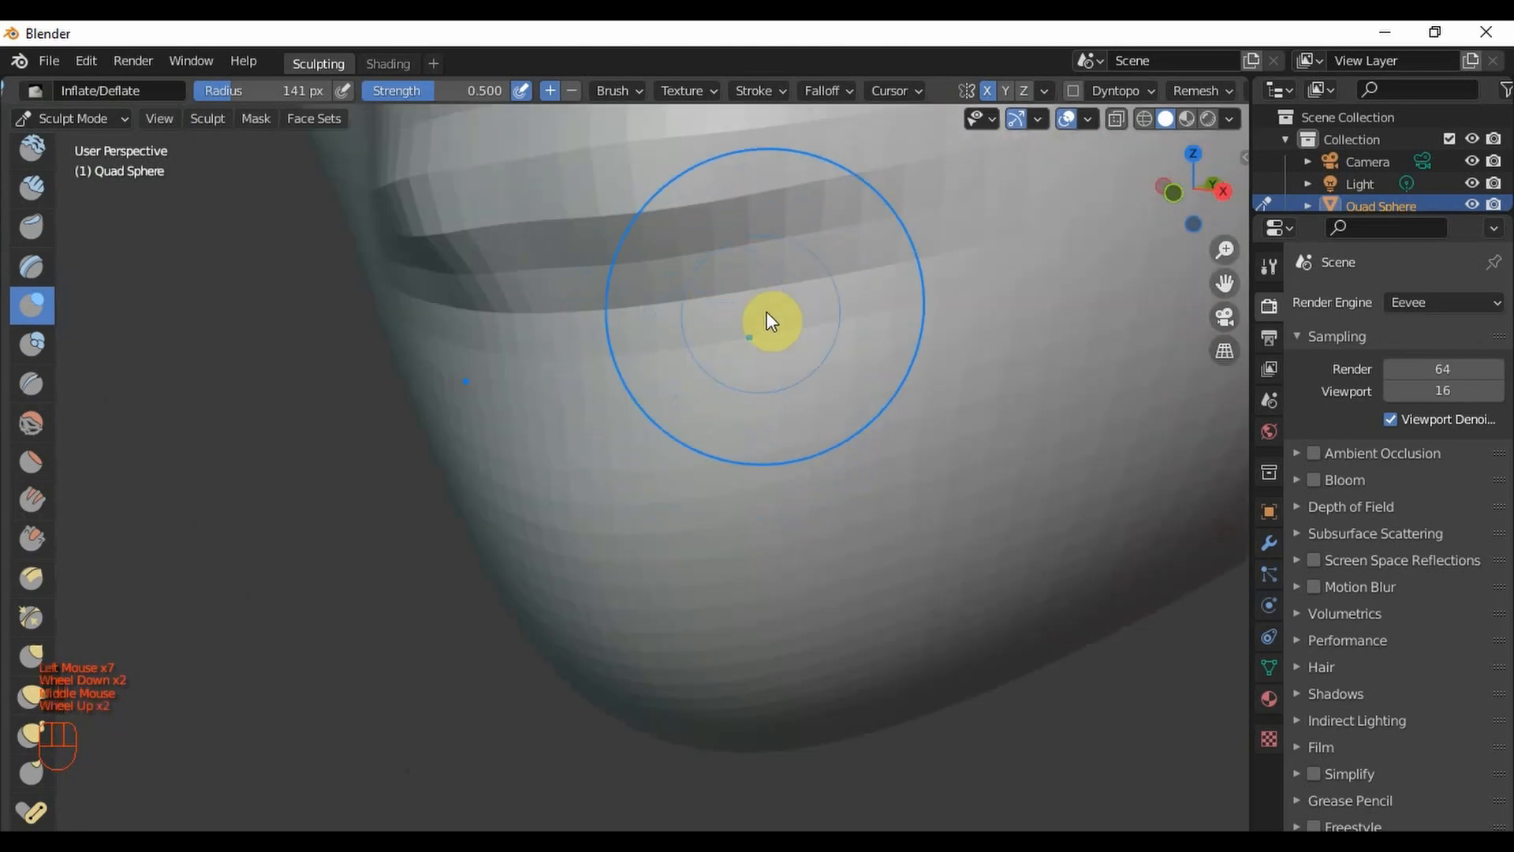
{"action": "mouse_move", "coordinate": [884, 246]}
{"action": "left_mouse_down"}
{"action": "mouse_move", "coordinate": [497, 260]}
{"action": "mouse_move", "coordinate": [797, 244]}
{"action": "left_mouse_up"}
- Switch to the back orthographic view and add volume to the lower back of the skull with Inflate/Deflate strokes
{"action": "scroll", "coordinate": [838, 243], "scroll_direction": "down", "scroll_amount": 3}
{"action": "mouse_move", "coordinate": [946, 341]}
{"action": "middle_mouse_down"}
{"action": "mouse_move", "coordinate": [882, 338]}
{"action": "mouse_move", "coordinate": [905, 341]}
{"action": "mouse_move", "coordinate": [779, 471]}
{"action": "mouse_move", "coordinate": [747, 419]}
{"action": "mouse_move", "coordinate": [556, 410]}
{"action": "middle_mouse_up"}
{"action": "scroll", "coordinate": [747, 419], "scroll_direction": "up", "scroll_amount": 1}
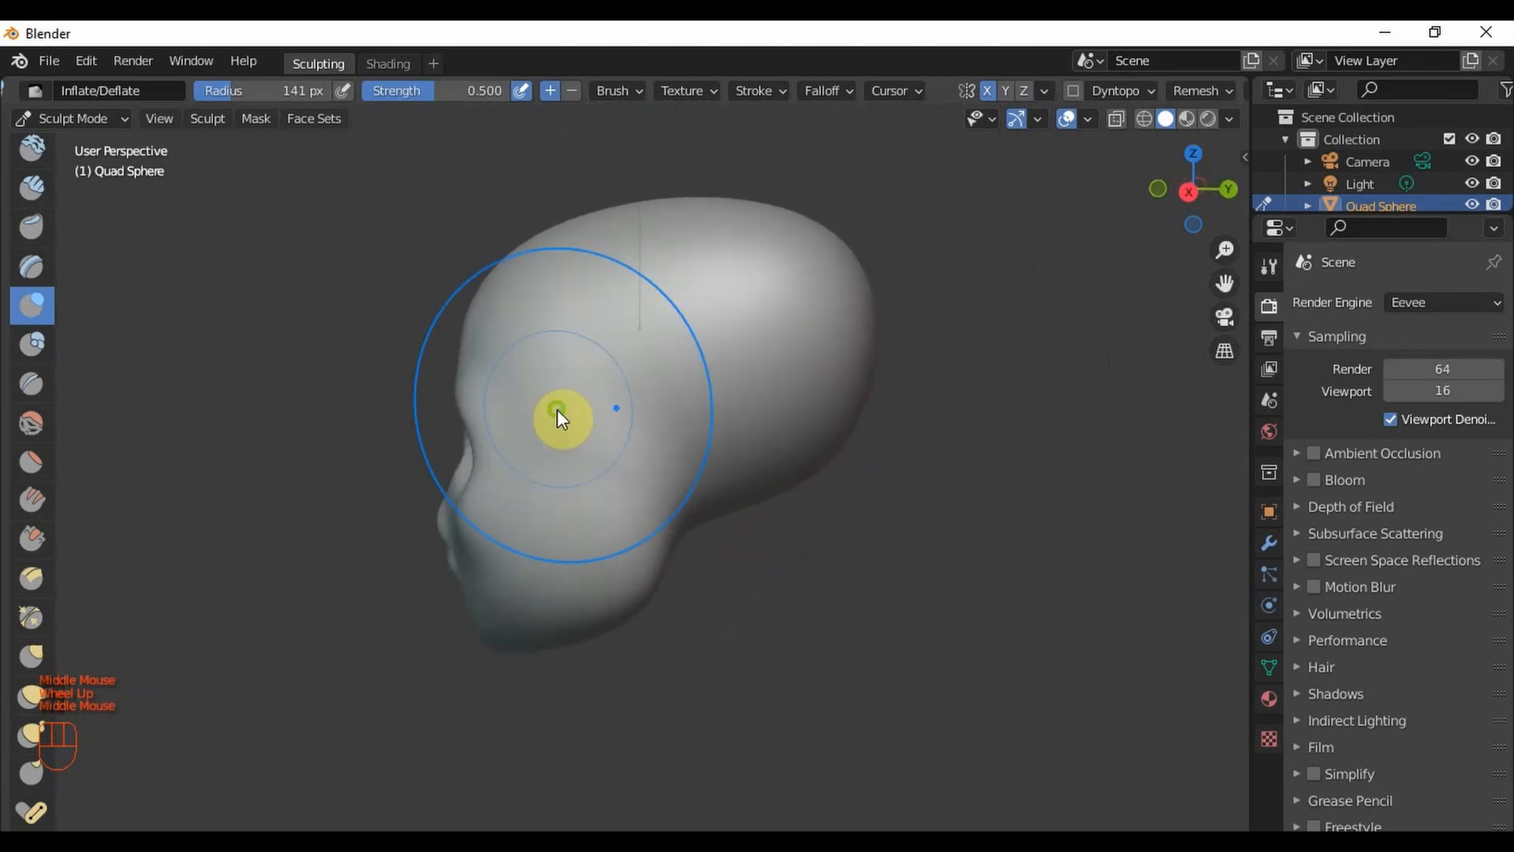
{"action": "scroll", "coordinate": [556, 410], "scroll_direction": "down", "scroll_amount": 2}
{"action": "scroll", "coordinate": [762, 404], "scroll_direction": "up", "scroll_amount": 2}
{"action": "middle_click_drag", "start_coordinate": [751, 384], "coordinate": [493, 395]}
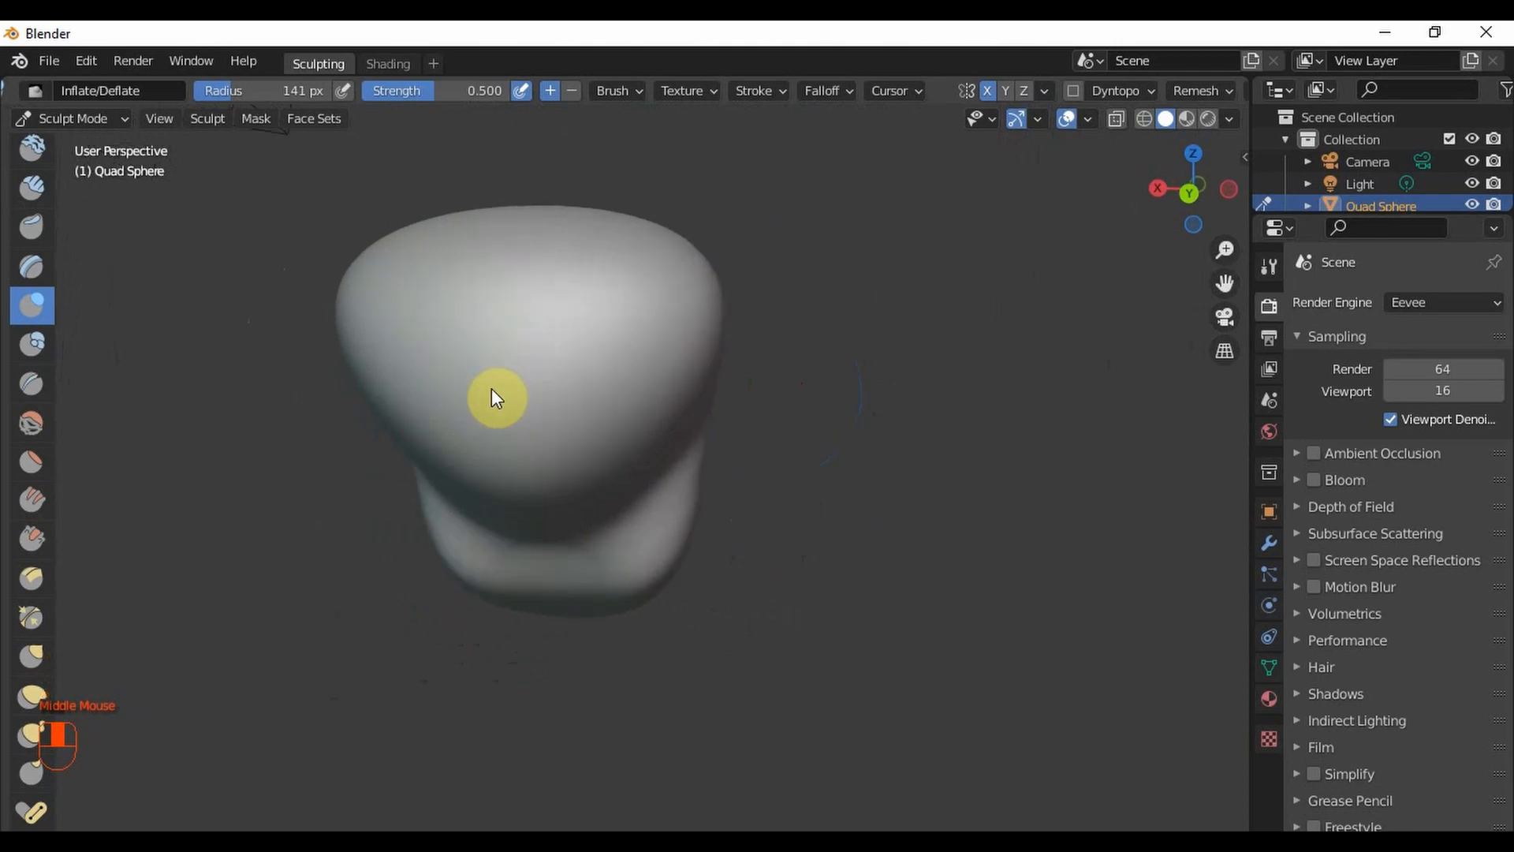
{"action": "key", "text": "grave"}
{"action": "left_click", "coordinate": [707, 269]}
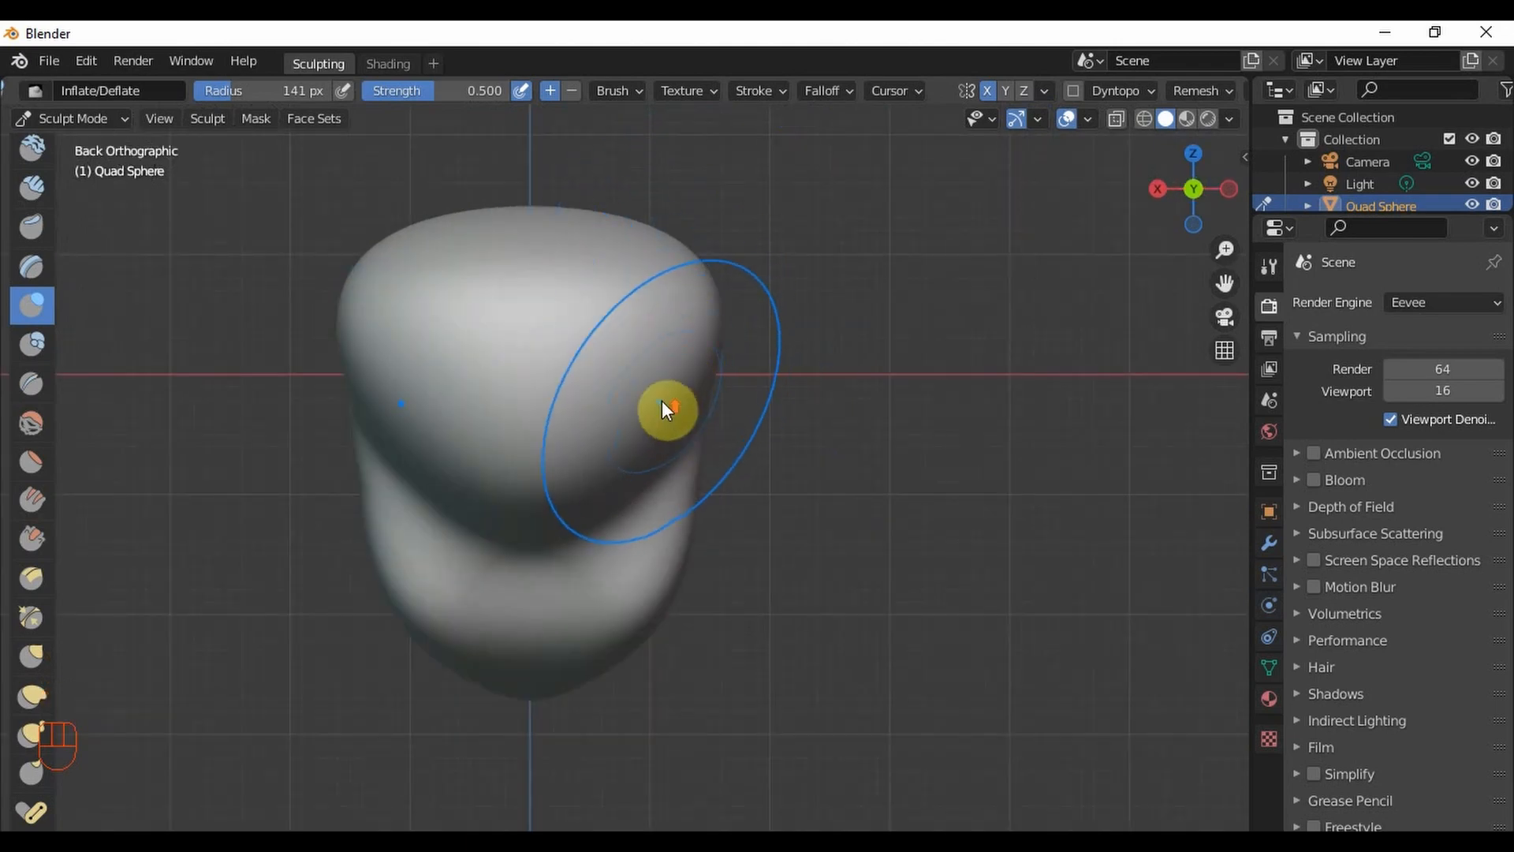
{"action": "scroll", "coordinate": [661, 400], "scroll_direction": "up", "scroll_amount": 2}
{"action": "scroll", "coordinate": [683, 376], "scroll_direction": "down", "scroll_amount": 1}
{"action": "scroll", "coordinate": [683, 381], "scroll_direction": "up", "scroll_amount": 1}
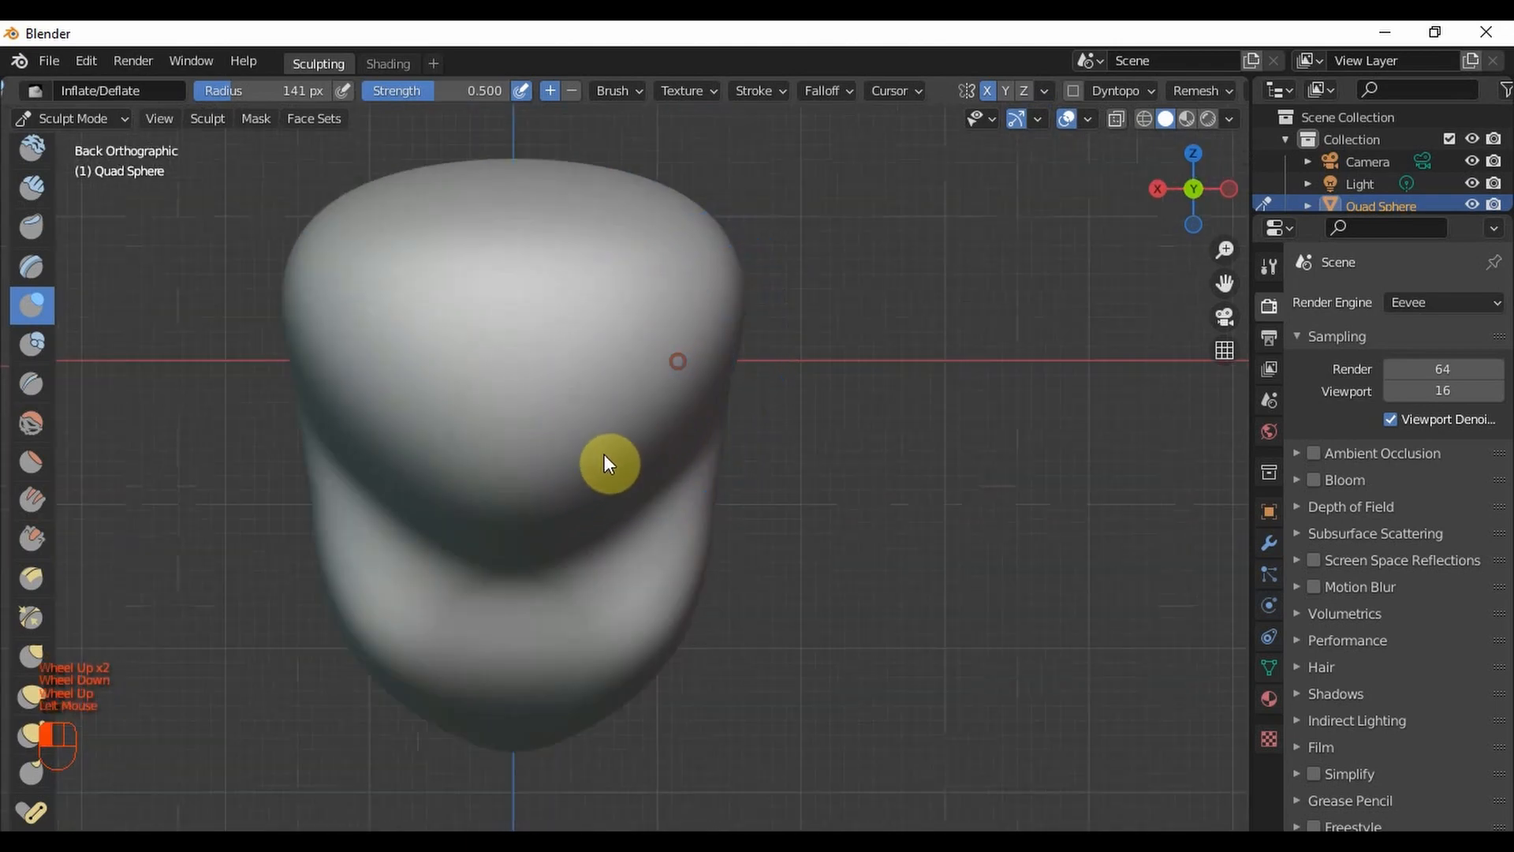
{"action": "left_click", "coordinate": [590, 474]}
{"action": "left_click_drag", "start_coordinate": [588, 470], "coordinate": [497, 490]}
{"action": "mouse_move", "coordinate": [675, 430]}
{"action": "left_mouse_down"}
{"action": "mouse_move", "coordinate": [567, 494]}
{"action": "mouse_move", "coordinate": [489, 492]}
{"action": "left_mouse_up"}
{"action": "left_click_drag", "start_coordinate": [658, 449], "coordinate": [522, 488]}
{"action": "mouse_move", "coordinate": [699, 327]}
{"action": "left_mouse_down"}
{"action": "mouse_move", "coordinate": [568, 386]}
{"action": "mouse_move", "coordinate": [489, 386]}
{"action": "left_mouse_up"}
{"action": "left_click_drag", "start_coordinate": [670, 335], "coordinate": [478, 373]}
- Build up the rear side and centre of the skull further with mirrored Inflate/Deflate strokes
{"action": "mouse_move", "coordinate": [750, 348]}
{"action": "middle_mouse_down"}
{"action": "mouse_move", "coordinate": [666, 372]}
{"action": "mouse_move", "coordinate": [632, 416]}
{"action": "middle_mouse_up"}
{"action": "left_click", "coordinate": [641, 410]}
{"action": "left_click_drag", "start_coordinate": [640, 404], "coordinate": [557, 461]}
{"action": "left_click_drag", "start_coordinate": [629, 392], "coordinate": [577, 493]}
{"action": "left_click_drag", "start_coordinate": [552, 318], "coordinate": [526, 418]}
- Smooth the newly inflated bumps on the back of the skull
{"action": "middle_click_drag", "start_coordinate": [722, 336], "coordinate": [754, 448]}
{"action": "mouse_move", "coordinate": [709, 379]}
{"action": "left_mouse_down", "text": "shift"}
{"action": "mouse_move", "coordinate": [679, 338]}
{"action": "mouse_move", "coordinate": [665, 347]}
{"action": "left_mouse_up", "text": "shift"}
{"action": "left_click", "coordinate": [665, 348], "text": "shift"}
{"action": "left_click_drag", "start_coordinate": [530, 420], "coordinate": [709, 441], "text": "shift"}
{"action": "mouse_move", "coordinate": [741, 430]}
{"action": "left_mouse_down", "text": "shift"}
{"action": "mouse_move", "coordinate": [569, 504]}
{"action": "mouse_move", "coordinate": [728, 524]}
{"action": "left_mouse_up", "text": "shift"}
- Inflate the side and upper part of the skull to round out the cranium
{"action": "mouse_move", "coordinate": [492, 372]}
{"action": "middle_mouse_down"}
{"action": "mouse_move", "coordinate": [582, 408]}
{"action": "mouse_move", "coordinate": [641, 364]}
{"action": "mouse_move", "coordinate": [433, 311]}
{"action": "middle_mouse_up"}
{"action": "mouse_move", "coordinate": [433, 311]}
{"action": "left_mouse_down"}
{"action": "mouse_move", "coordinate": [362, 318]}
{"action": "mouse_move", "coordinate": [338, 229]}
{"action": "mouse_move", "coordinate": [324, 296]}
{"action": "mouse_move", "coordinate": [370, 394]}
{"action": "left_mouse_up"}
{"action": "left_click_drag", "start_coordinate": [388, 439], "coordinate": [494, 484]}
{"action": "mouse_move", "coordinate": [355, 389]}
{"action": "middle_mouse_down"}
{"action": "mouse_move", "coordinate": [423, 402]}
{"action": "mouse_move", "coordinate": [631, 352]}
{"action": "mouse_move", "coordinate": [607, 405]}
{"action": "mouse_move", "coordinate": [598, 382]}
{"action": "mouse_move", "coordinate": [641, 432]}
{"action": "middle_mouse_up"}
{"action": "scroll", "coordinate": [641, 349], "scroll_direction": "down", "scroll_amount": 3}
{"action": "scroll", "coordinate": [640, 432], "scroll_direction": "down", "scroll_amount": 1}
{"action": "scroll", "coordinate": [673, 418], "scroll_direction": "up", "scroll_amount": 2}
{"action": "mouse_move", "coordinate": [673, 418]}
{"action": "left_mouse_down"}
{"action": "mouse_move", "coordinate": [591, 378]}
{"action": "mouse_move", "coordinate": [444, 347]}
{"action": "left_mouse_up"}
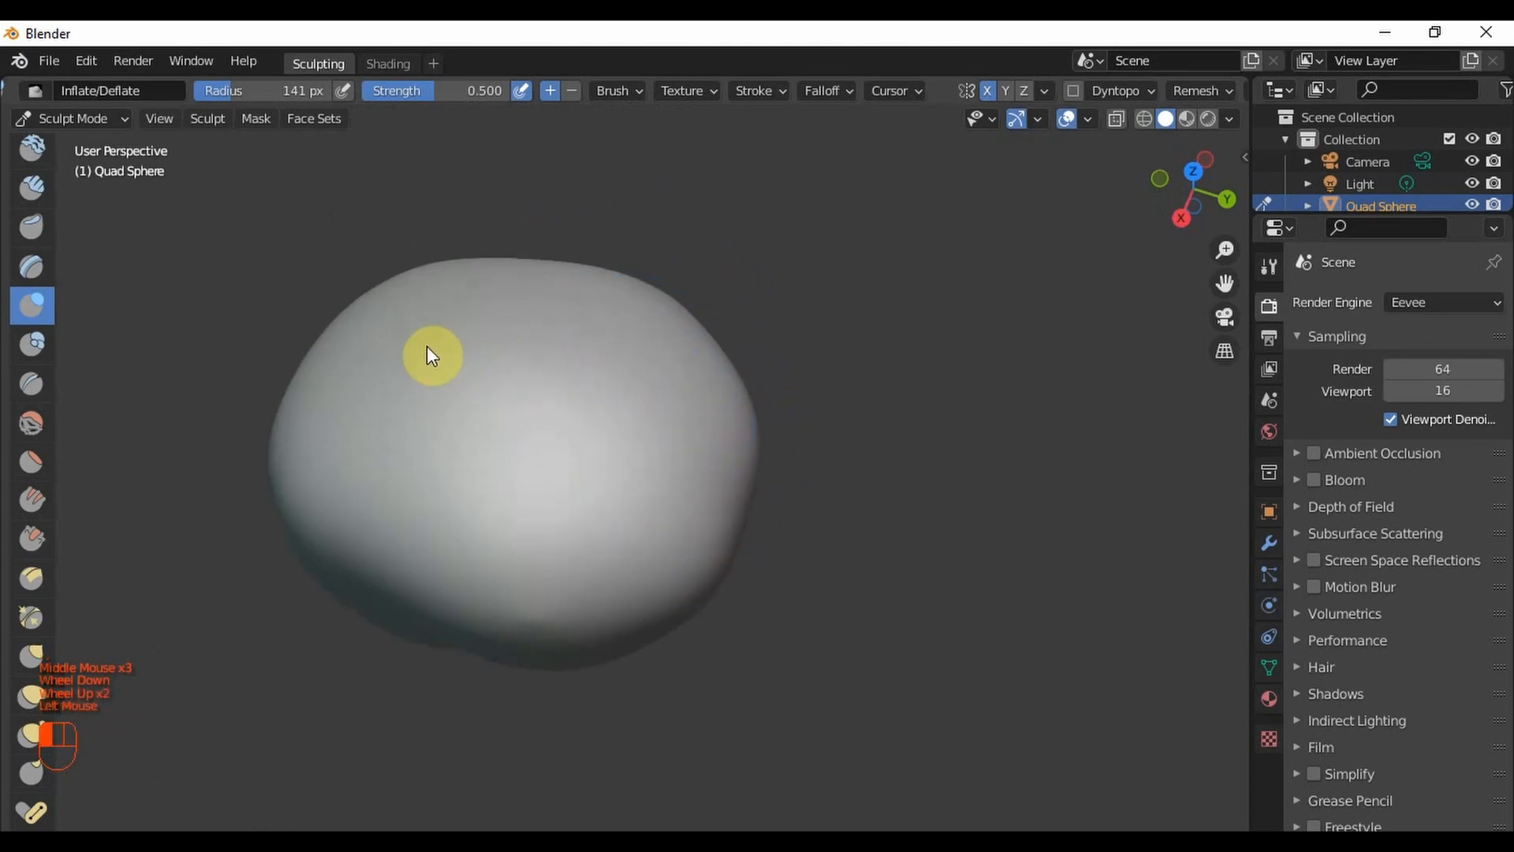
- Smooth the crown and the back of the skull into an even, rounded surface
{"action": "scroll", "coordinate": [694, 527], "scroll_direction": "down", "scroll_amount": 1}
{"action": "middle_click_drag", "start_coordinate": [666, 524], "coordinate": [704, 368]}
{"action": "scroll", "coordinate": [704, 369], "scroll_direction": "up", "scroll_amount": 1}
{"action": "left_click_drag", "start_coordinate": [716, 395], "coordinate": [631, 347], "text": "shift"}
{"action": "mouse_move", "coordinate": [679, 379]}
{"action": "left_mouse_down", "text": "shift"}
{"action": "mouse_move", "coordinate": [723, 406]}
{"action": "mouse_move", "coordinate": [757, 473]}
{"action": "mouse_move", "coordinate": [765, 359]}
{"action": "left_mouse_up", "text": "shift"}
{"action": "left_click_drag", "start_coordinate": [758, 448], "coordinate": [733, 410], "text": "shift"}
{"action": "left_click", "coordinate": [679, 357], "text": "shift"}
{"action": "mouse_move", "coordinate": [656, 430]}
{"action": "middle_mouse_down"}
{"action": "mouse_move", "coordinate": [730, 461]}
{"action": "mouse_move", "coordinate": [740, 360]}
{"action": "middle_mouse_up"}
{"action": "mouse_move", "coordinate": [739, 360]}
{"action": "left_mouse_down", "text": "shift"}
{"action": "mouse_move", "coordinate": [771, 354]}
{"action": "mouse_move", "coordinate": [720, 366]}
{"action": "mouse_move", "coordinate": [756, 392]}
{"action": "mouse_move", "coordinate": [700, 345]}
{"action": "mouse_move", "coordinate": [747, 371]}
{"action": "mouse_move", "coordinate": [659, 347]}
{"action": "mouse_move", "coordinate": [788, 433]}
{"action": "mouse_move", "coordinate": [742, 344]}
{"action": "left_mouse_up", "text": "shift"}
{"action": "left_click_drag", "start_coordinate": [777, 398], "coordinate": [778, 513], "text": "shift"}
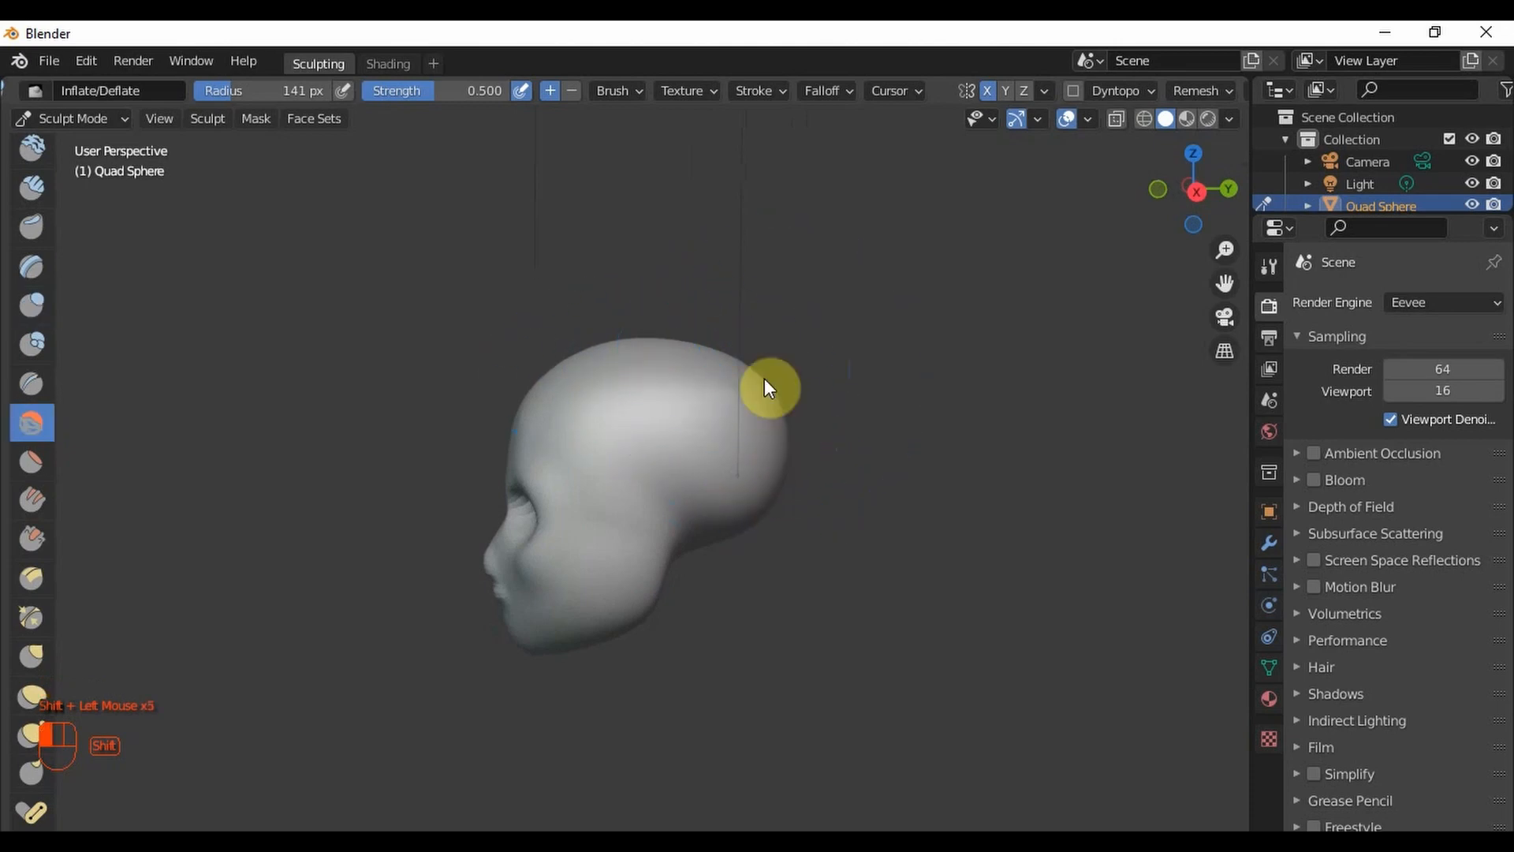
- Switch to the Grab brush and pull the lower back of the skull downward and outward in the side view
{"action": "scroll", "coordinate": [748, 552], "scroll_direction": "down", "scroll_amount": 2}
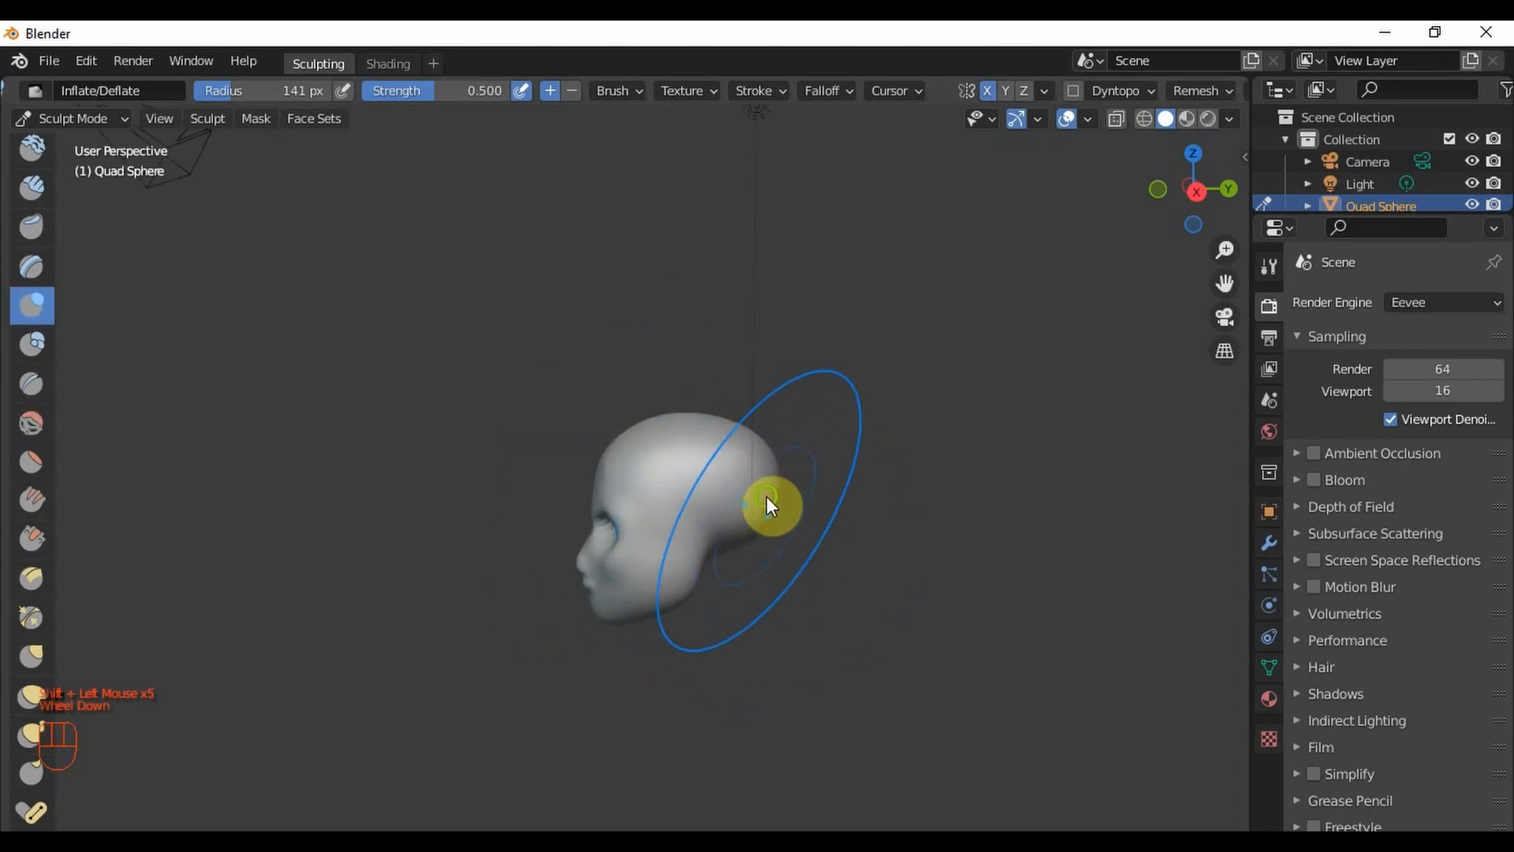
{"action": "middle_click_drag", "start_coordinate": [771, 523], "coordinate": [747, 473]}
{"action": "scroll", "coordinate": [733, 551], "scroll_direction": "up", "scroll_amount": 2}
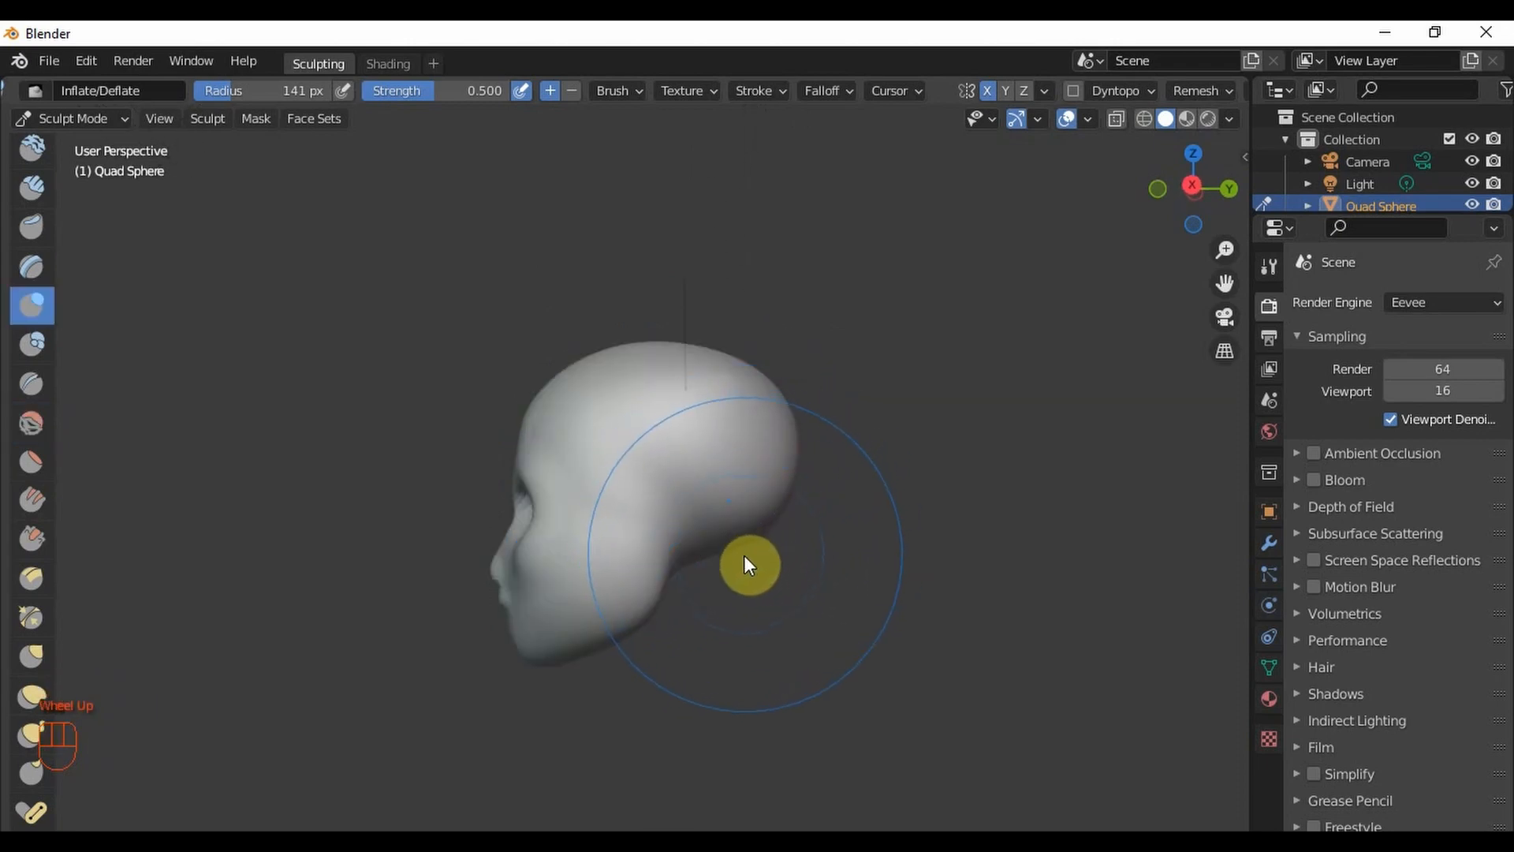
{"action": "key", "text": "g"}
{"action": "mouse_move", "coordinate": [744, 541]}
{"action": "left_mouse_down"}
{"action": "mouse_move", "coordinate": [768, 600]}
{"action": "mouse_move", "coordinate": [777, 591]}
{"action": "left_mouse_up"}
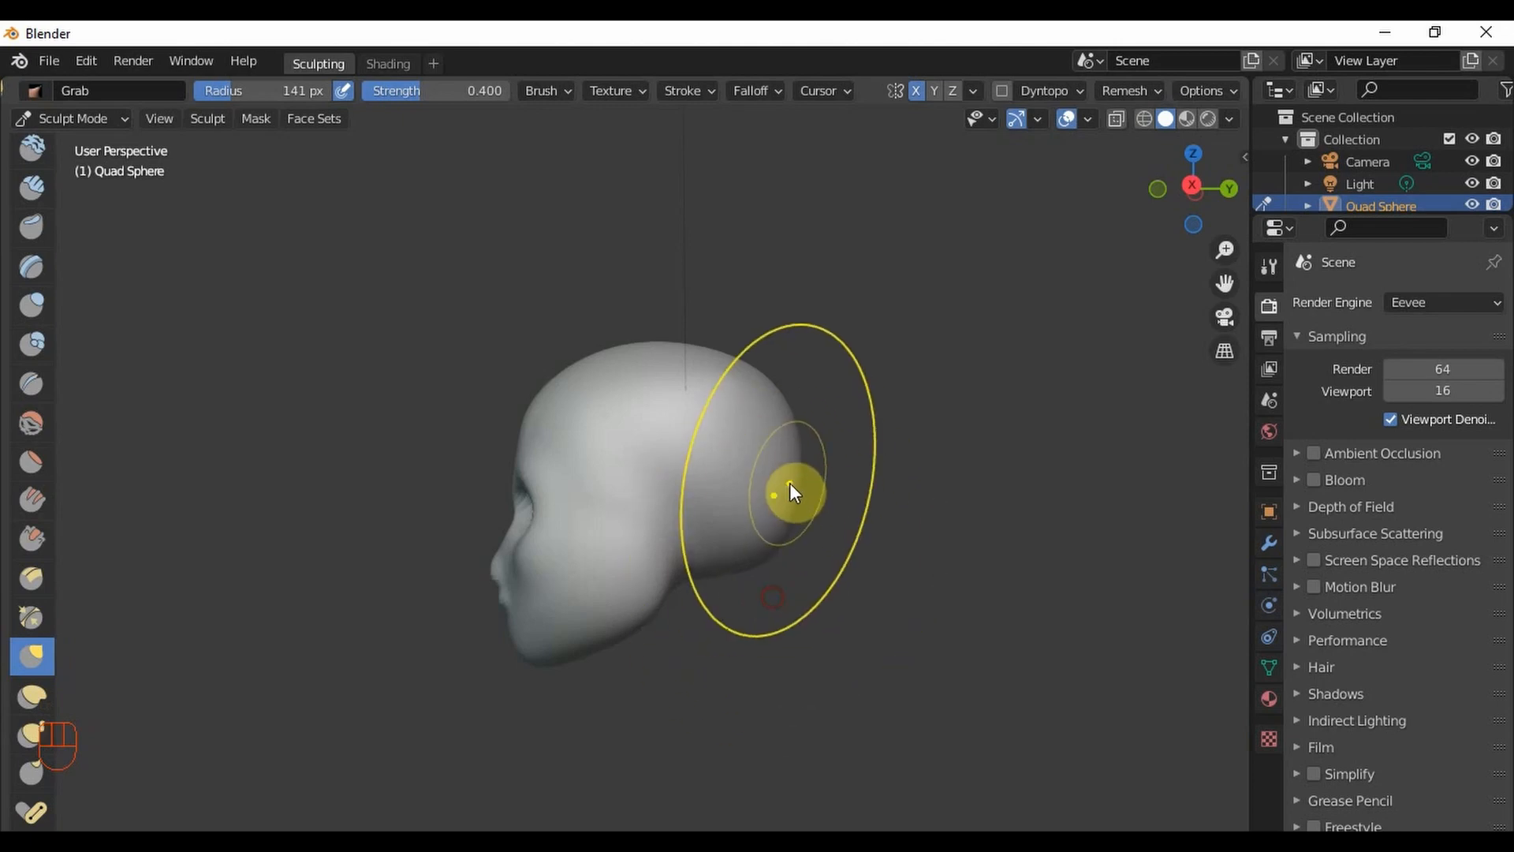
- Smooth the grabbed area at the back of the skull
{"action": "mouse_move", "coordinate": [805, 470]}
{"action": "middle_mouse_down"}
{"action": "mouse_move", "coordinate": [770, 531]}
{"action": "mouse_move", "coordinate": [666, 621]}
{"action": "mouse_move", "coordinate": [615, 618]}
{"action": "middle_mouse_up"}
{"action": "scroll", "coordinate": [615, 618], "scroll_direction": "up", "scroll_amount": 2}
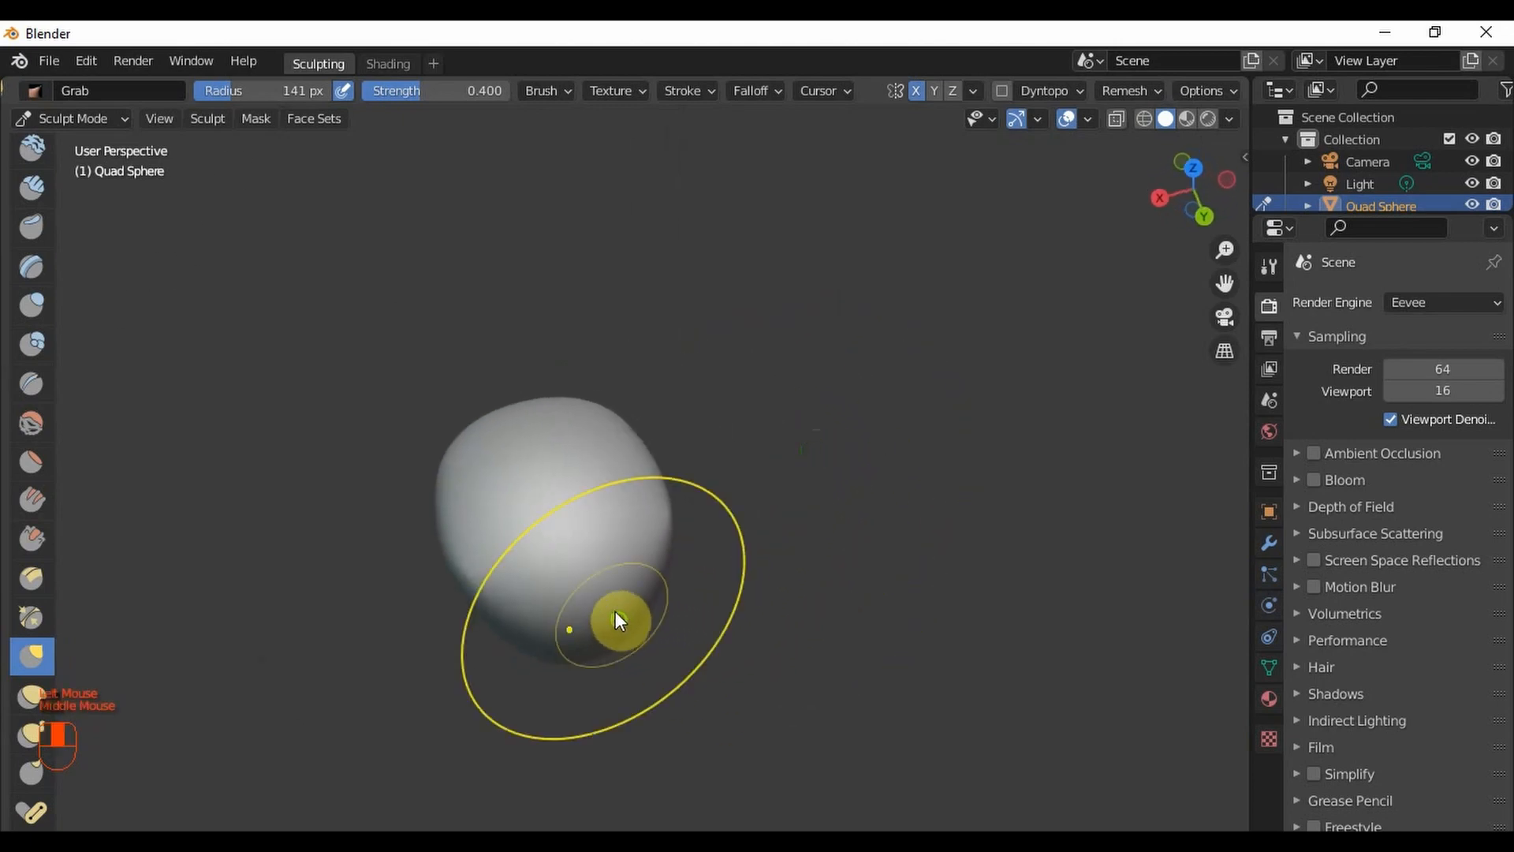
{"action": "mouse_move", "coordinate": [676, 530]}
{"action": "left_mouse_down", "text": "shift"}
{"action": "mouse_move", "coordinate": [686, 433]}
{"action": "mouse_move", "coordinate": [685, 476]}
{"action": "mouse_move", "coordinate": [659, 469]}
{"action": "left_mouse_up", "text": "shift"}
{"action": "mouse_move", "coordinate": [648, 528]}
{"action": "middle_mouse_down"}
{"action": "mouse_move", "coordinate": [579, 518]}
{"action": "mouse_move", "coordinate": [585, 477]}
{"action": "middle_mouse_up"}
{"action": "mouse_move", "coordinate": [614, 422]}
{"action": "left_mouse_down", "text": "shift"}
{"action": "mouse_move", "coordinate": [602, 472]}
{"action": "mouse_move", "coordinate": [612, 459]}
{"action": "left_mouse_up", "text": "shift"}
{"action": "scroll", "coordinate": [612, 460], "scroll_direction": "up", "scroll_amount": 1}
{"action": "left_click", "coordinate": [615, 470], "text": "shift"}
{"action": "scroll", "coordinate": [618, 476], "scroll_direction": "down", "scroll_amount": 2}
{"action": "middle_click_drag", "start_coordinate": [463, 556], "coordinate": [758, 410]}
{"action": "mouse_move", "coordinate": [797, 473]}
{"action": "middle_mouse_down"}
{"action": "mouse_move", "coordinate": [783, 505]}
{"action": "mouse_move", "coordinate": [1004, 513]}
{"action": "mouse_move", "coordinate": [591, 514]}
{"action": "middle_mouse_up"}
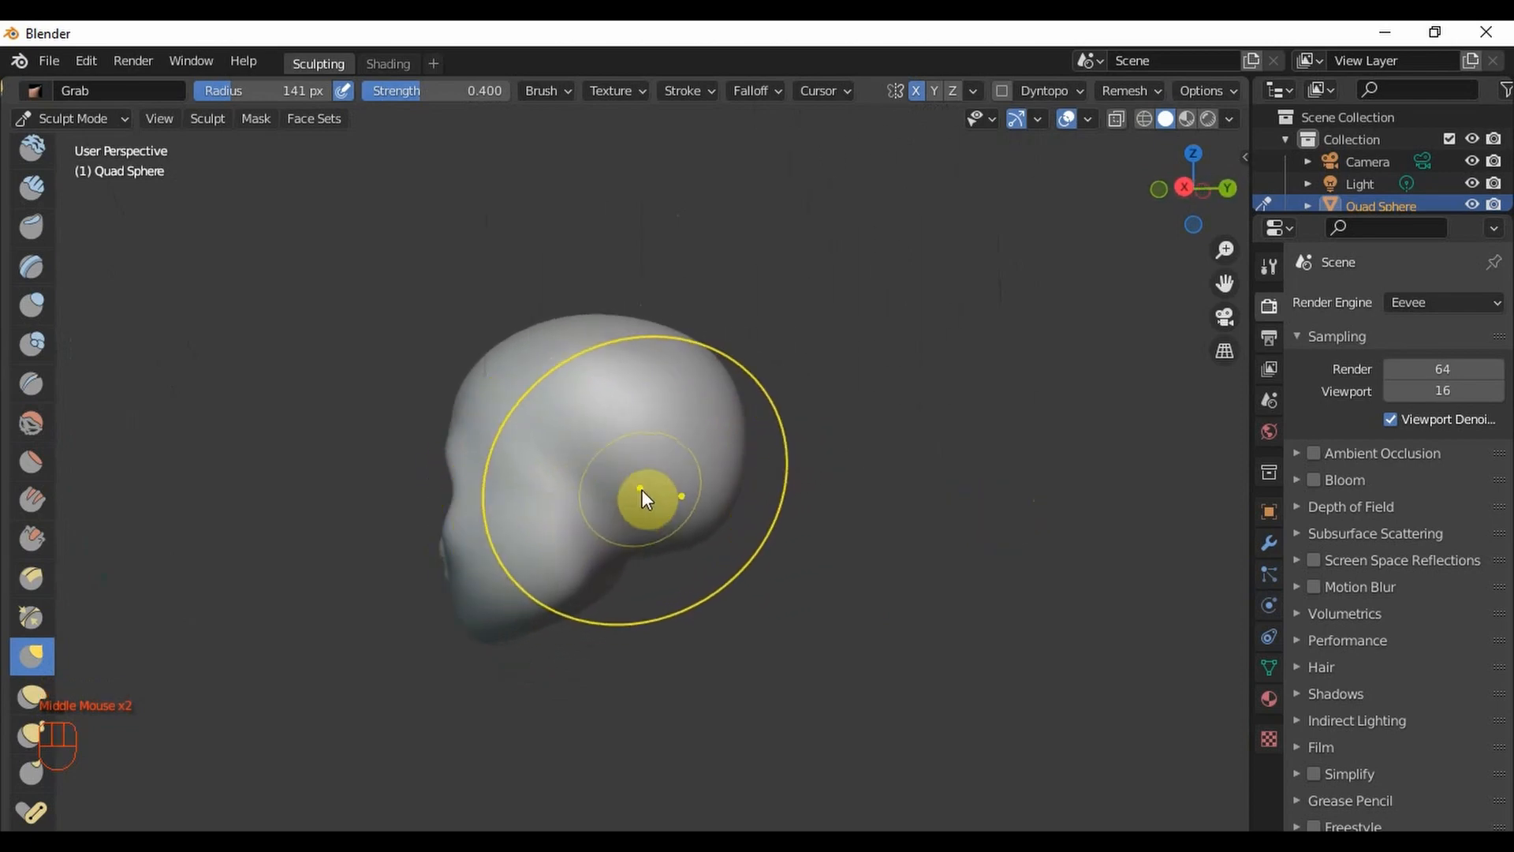
- Switch back to the Inflate/Deflate brush, add small touches of volume to the rear of the head and smooth them
{"action": "scroll", "coordinate": [662, 511], "scroll_direction": "up", "scroll_amount": 2}
{"action": "middle_click_drag", "start_coordinate": [627, 430], "coordinate": [392, 452]}
{"action": "scroll", "coordinate": [533, 490], "scroll_direction": "up", "scroll_amount": 2}
{"action": "key", "text": "i"}
{"action": "left_click", "coordinate": [534, 446]}
{"action": "left_click", "coordinate": [389, 632]}
{"action": "left_click", "coordinate": [534, 453], "text": "shift"}
{"action": "left_click", "coordinate": [298, 646], "text": "shift"}
{"action": "left_click", "coordinate": [366, 558], "text": "shift"}
{"action": "left_click", "coordinate": [473, 450], "text": "shift"}
{"action": "left_click", "coordinate": [578, 344], "text": "shift"}
{"action": "left_click", "coordinate": [628, 381], "text": "shift"}
{"action": "left_click", "coordinate": [426, 335], "text": "shift"}
- Inflate the side of the head above and behind the jaw with mirrored Inflate/Deflate strokes
{"action": "scroll", "coordinate": [486, 471], "scroll_direction": "down", "scroll_amount": 2}
{"action": "middle_click_drag", "start_coordinate": [487, 471], "coordinate": [750, 473]}
{"action": "scroll", "coordinate": [618, 477], "scroll_direction": "down", "scroll_amount": 2}
{"action": "middle_click_drag", "start_coordinate": [618, 477], "coordinate": [870, 551]}
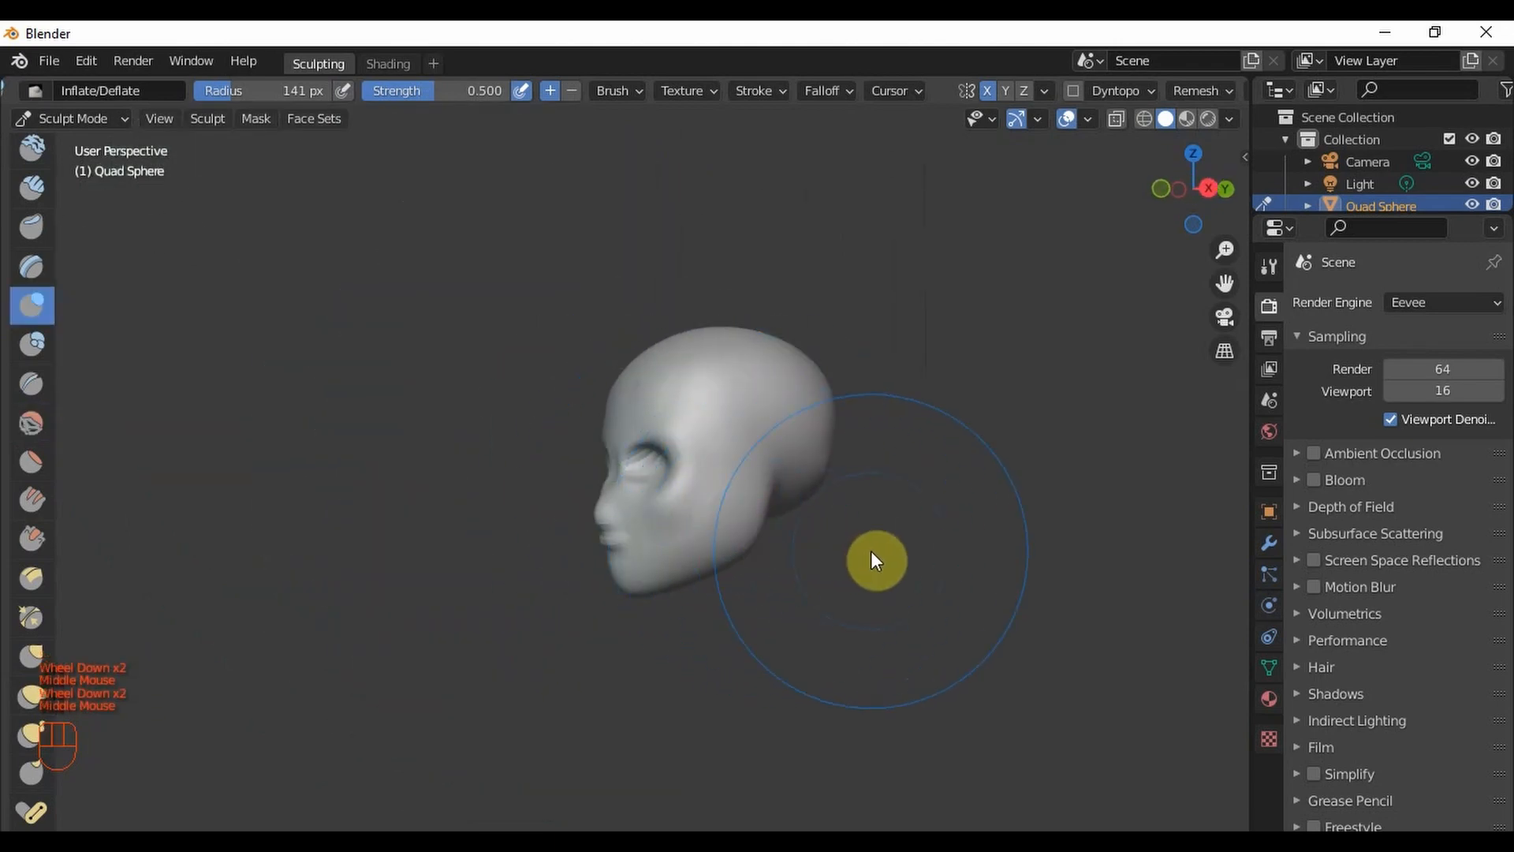
{"action": "scroll", "coordinate": [827, 544], "scroll_direction": "up", "scroll_amount": 2}
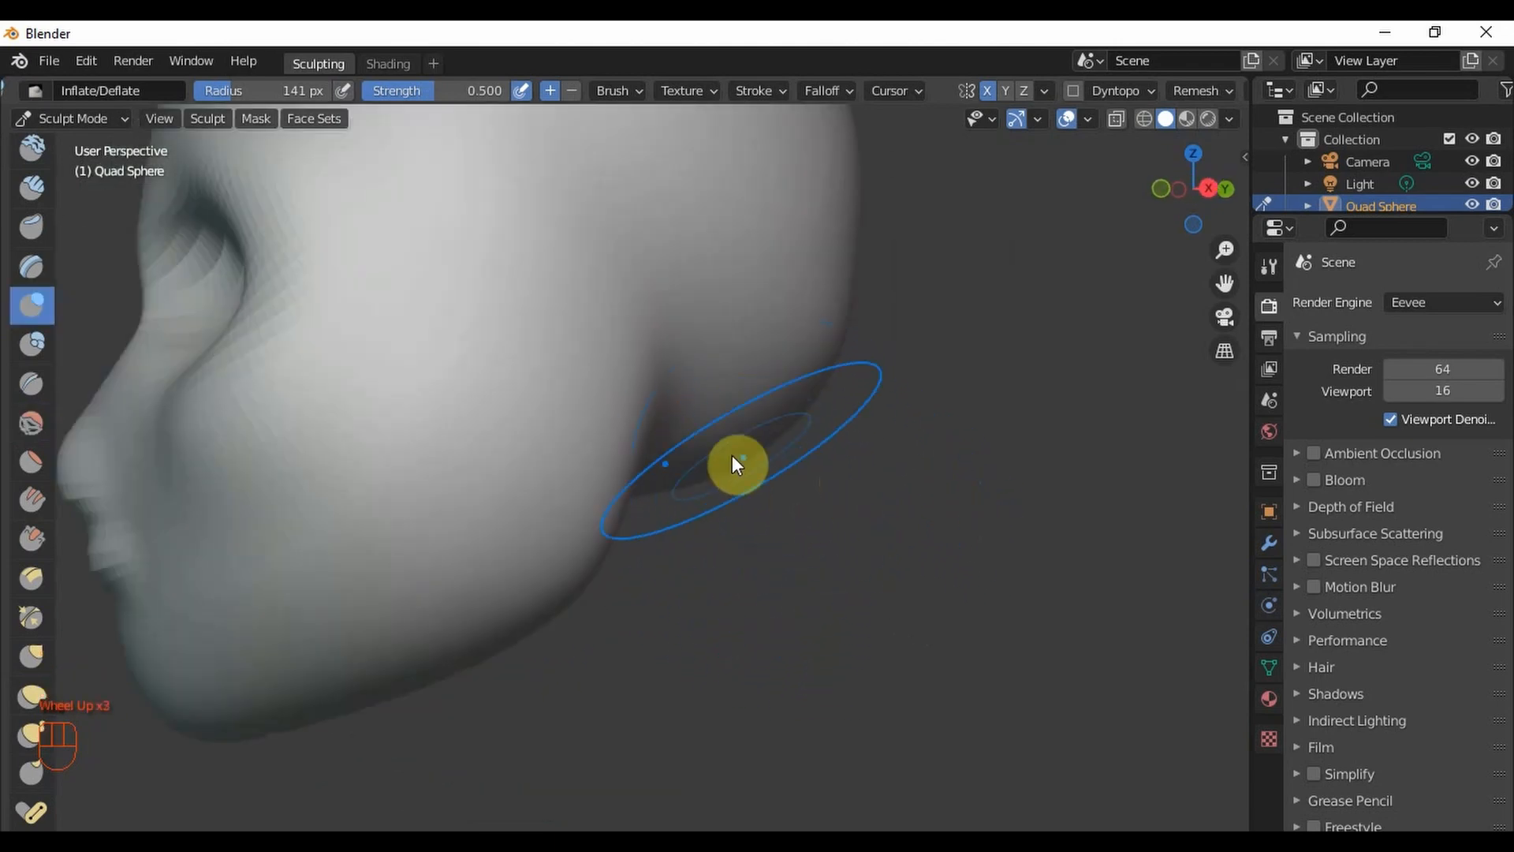
{"action": "scroll", "coordinate": [760, 462], "scroll_direction": "up", "scroll_amount": 1}
{"action": "mouse_move", "coordinate": [631, 434]}
{"action": "middle_mouse_down"}
{"action": "mouse_move", "coordinate": [580, 405]}
{"action": "mouse_move", "coordinate": [581, 382]}
{"action": "mouse_move", "coordinate": [500, 345]}
{"action": "mouse_move", "coordinate": [581, 466]}
{"action": "middle_mouse_up"}
{"action": "scroll", "coordinate": [579, 331], "scroll_direction": "up", "scroll_amount": 3}
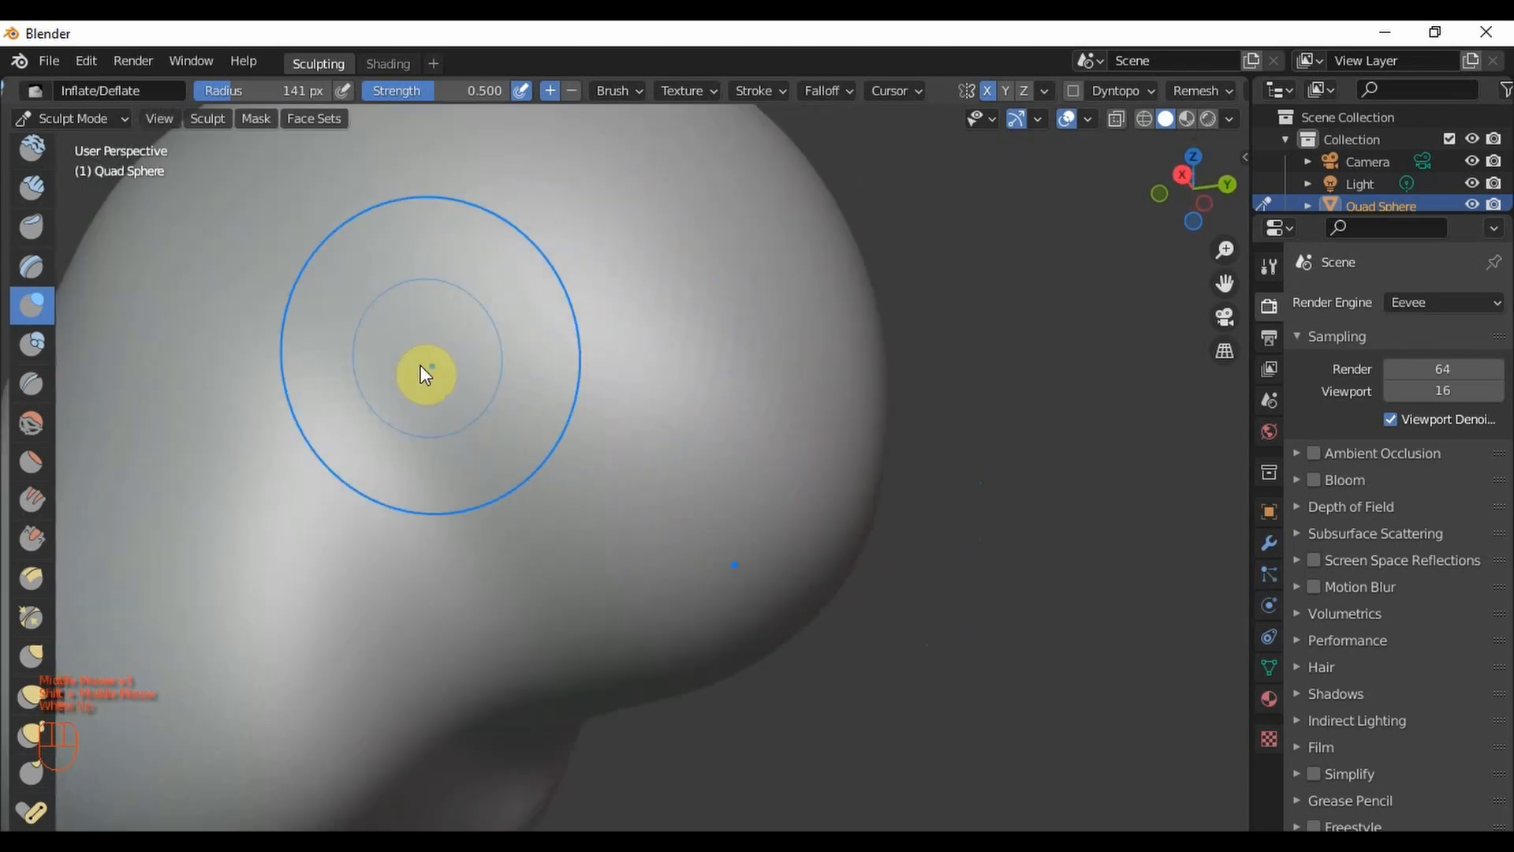
{"action": "mouse_move", "coordinate": [331, 345]}
{"action": "left_mouse_down"}
{"action": "mouse_move", "coordinate": [416, 497]}
{"action": "mouse_move", "coordinate": [294, 324]}
{"action": "left_mouse_up"}
{"action": "left_click_drag", "start_coordinate": [463, 334], "coordinate": [585, 405]}
- Mask a narrow horizontal strip on the rear side of the skull with Box Mask
{"action": "scroll", "coordinate": [267, 541], "scroll_direction": "down", "scroll_amount": 1}
{"action": "scroll", "coordinate": [29, 575], "scroll_direction": "down", "scroll_amount": 3}
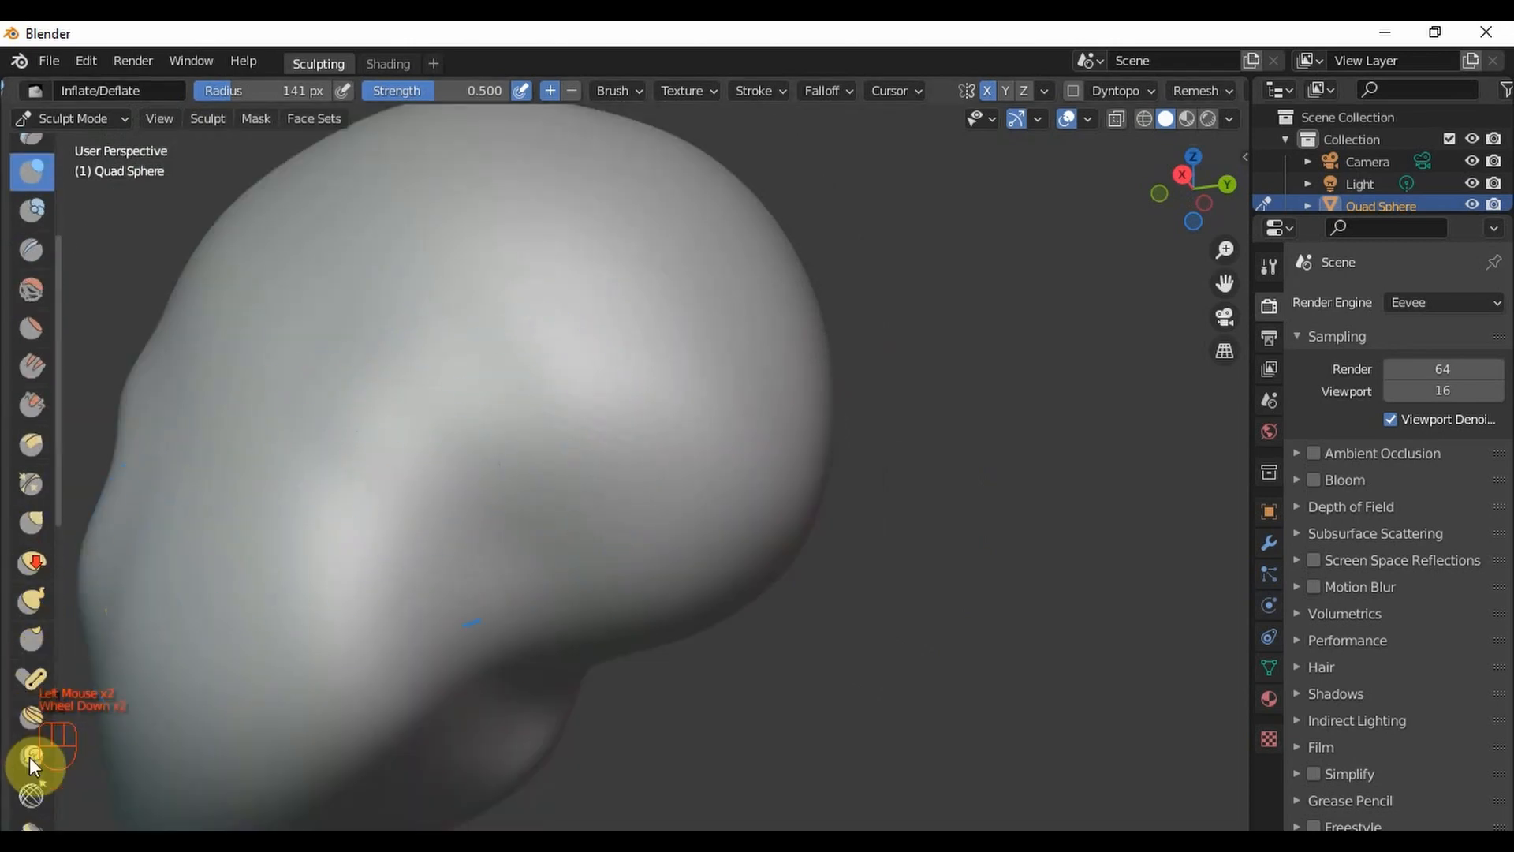
{"action": "scroll", "coordinate": [33, 489], "scroll_direction": "down", "scroll_amount": 2}
{"action": "scroll", "coordinate": [44, 642], "scroll_direction": "down", "scroll_amount": 5}
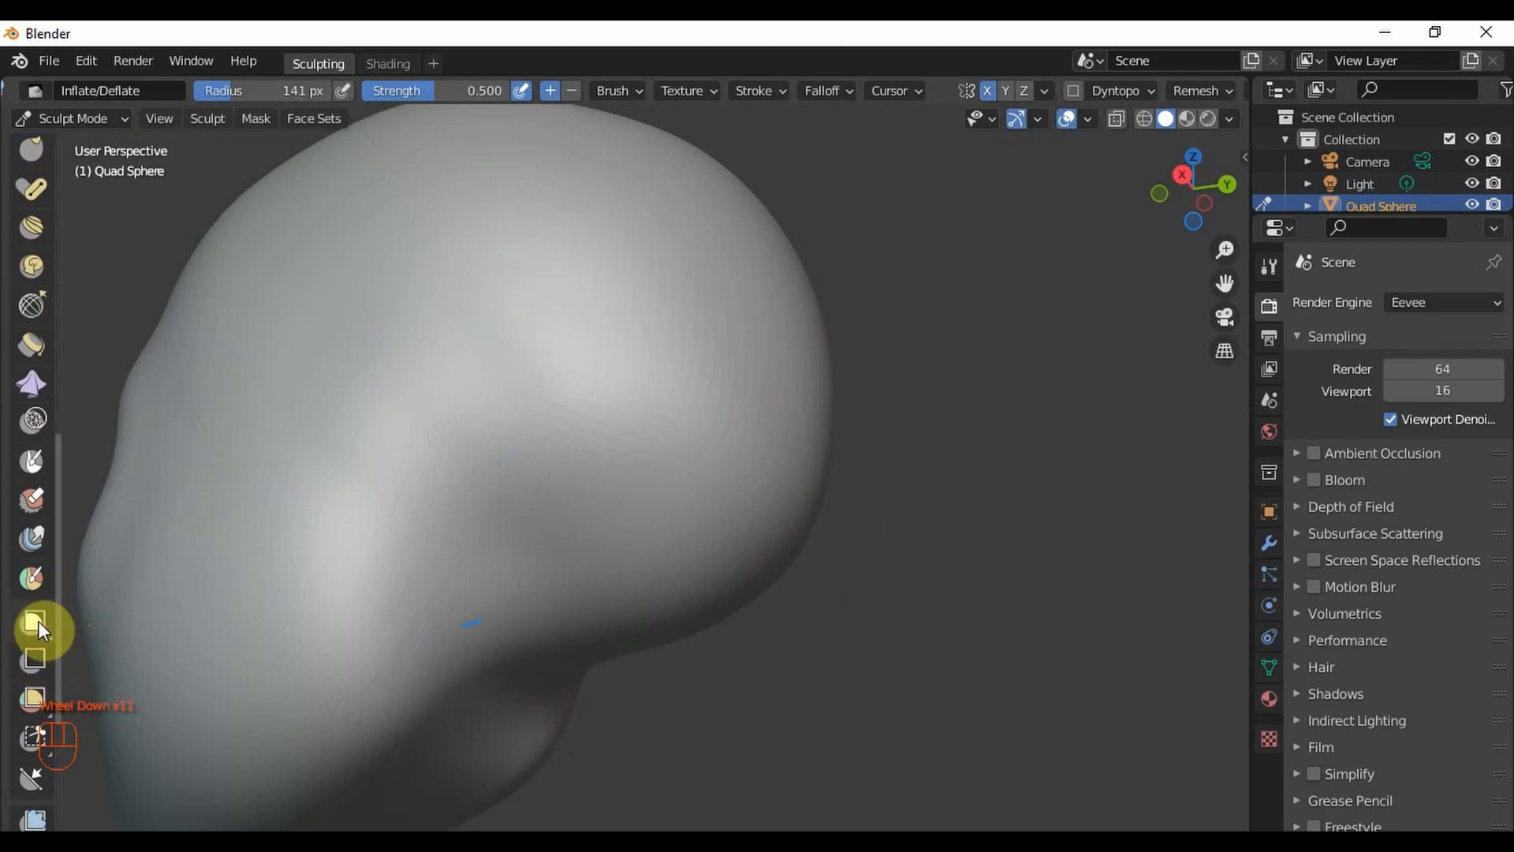
{"action": "left_click", "coordinate": [28, 621]}
{"action": "middle_click_drag", "start_coordinate": [580, 466], "coordinate": [496, 291], "text": "shift"}
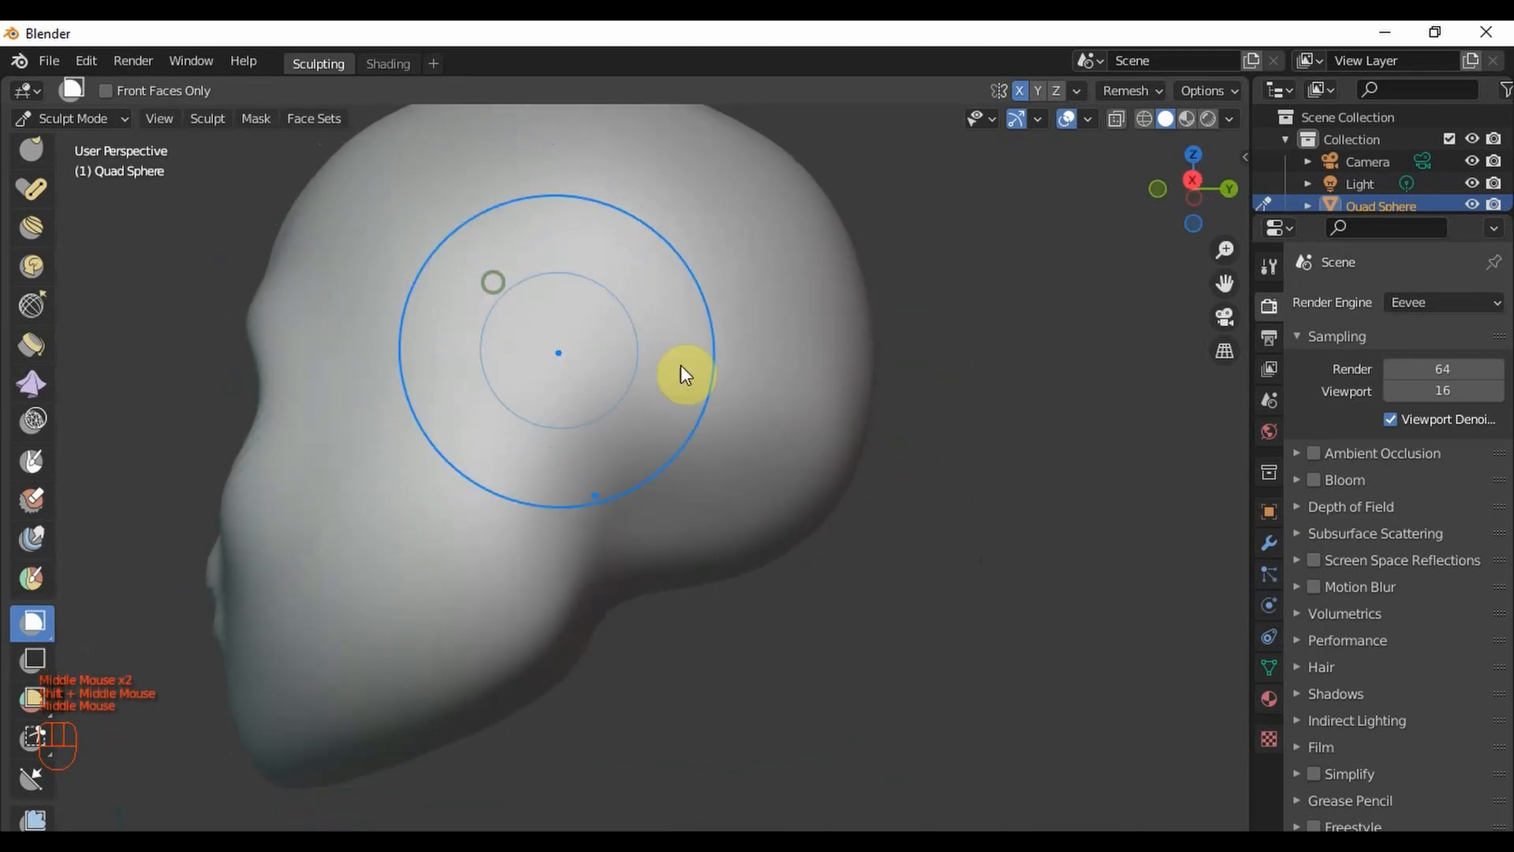
{"action": "left_click_drag", "start_coordinate": [626, 286], "coordinate": [796, 288]}
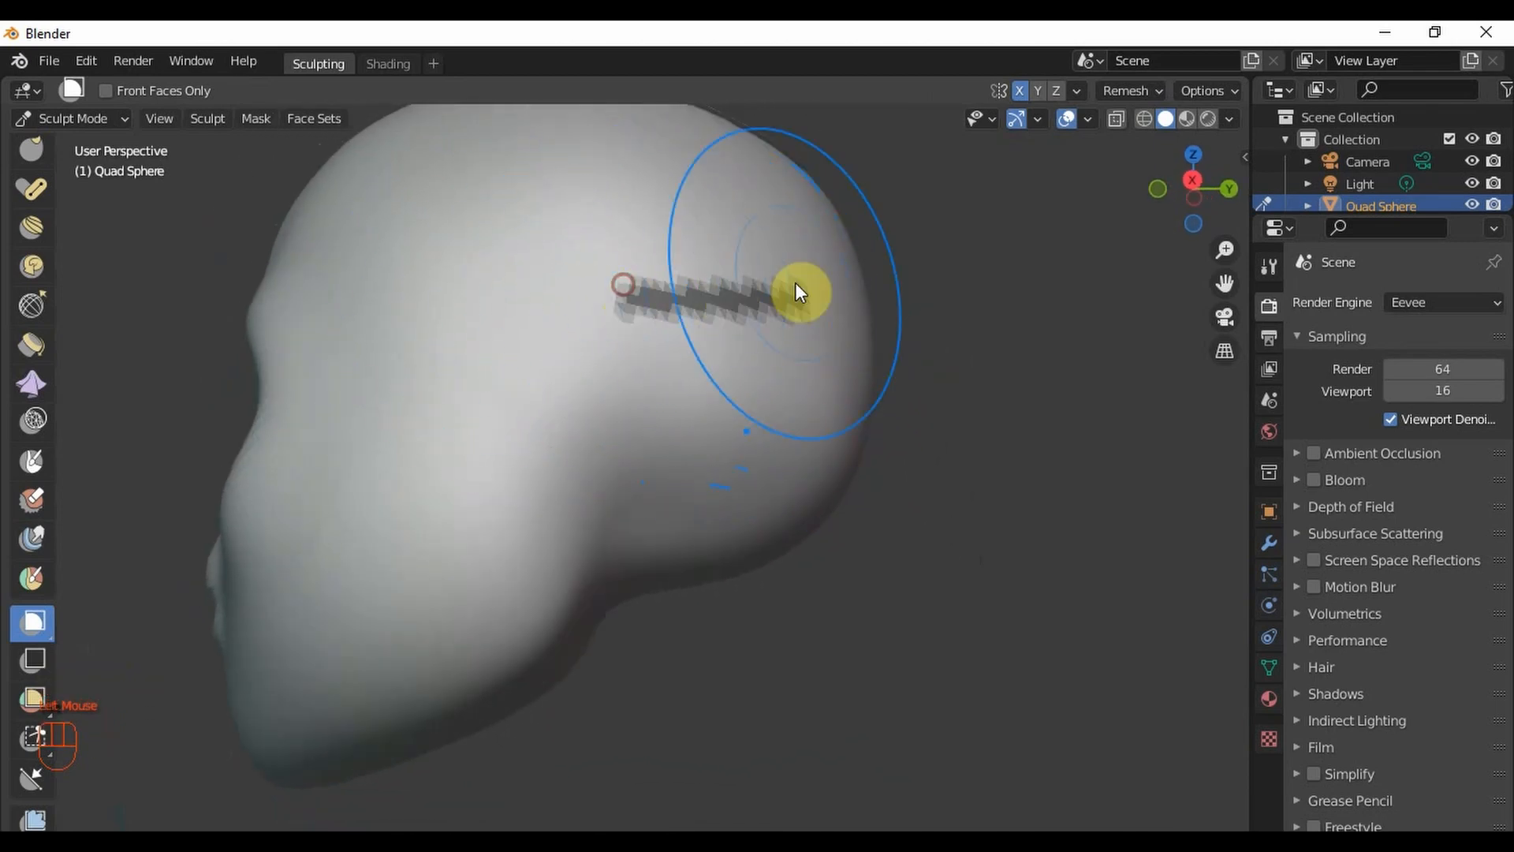
- Switch to the Mask brush and set its strength to 1.000
{"action": "scroll", "coordinate": [26, 607], "scroll_direction": "down", "scroll_amount": 2}
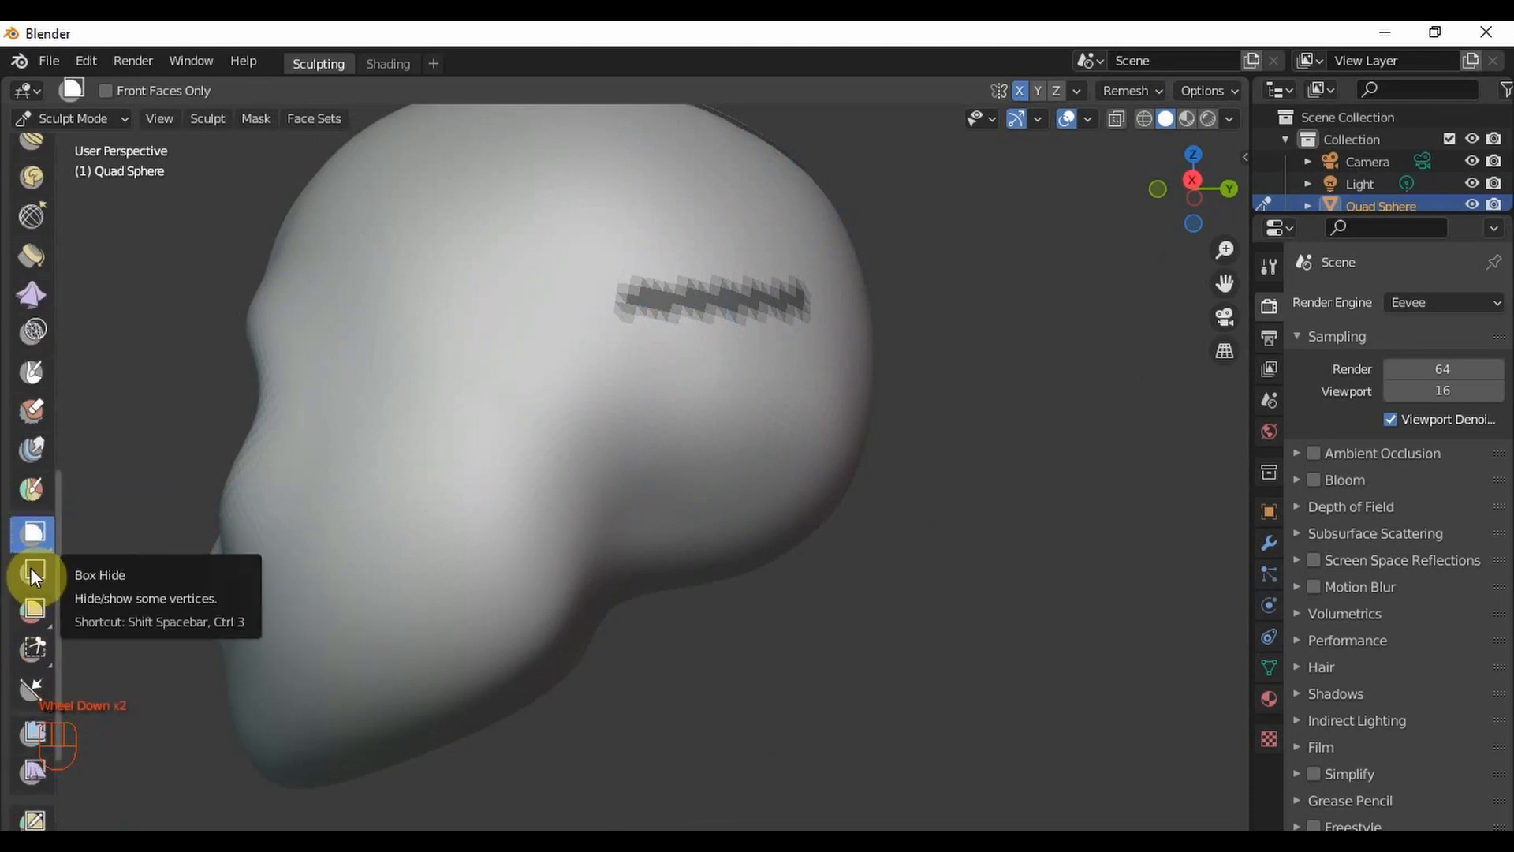
{"action": "scroll", "coordinate": [36, 536], "scroll_direction": "up", "scroll_amount": 2}
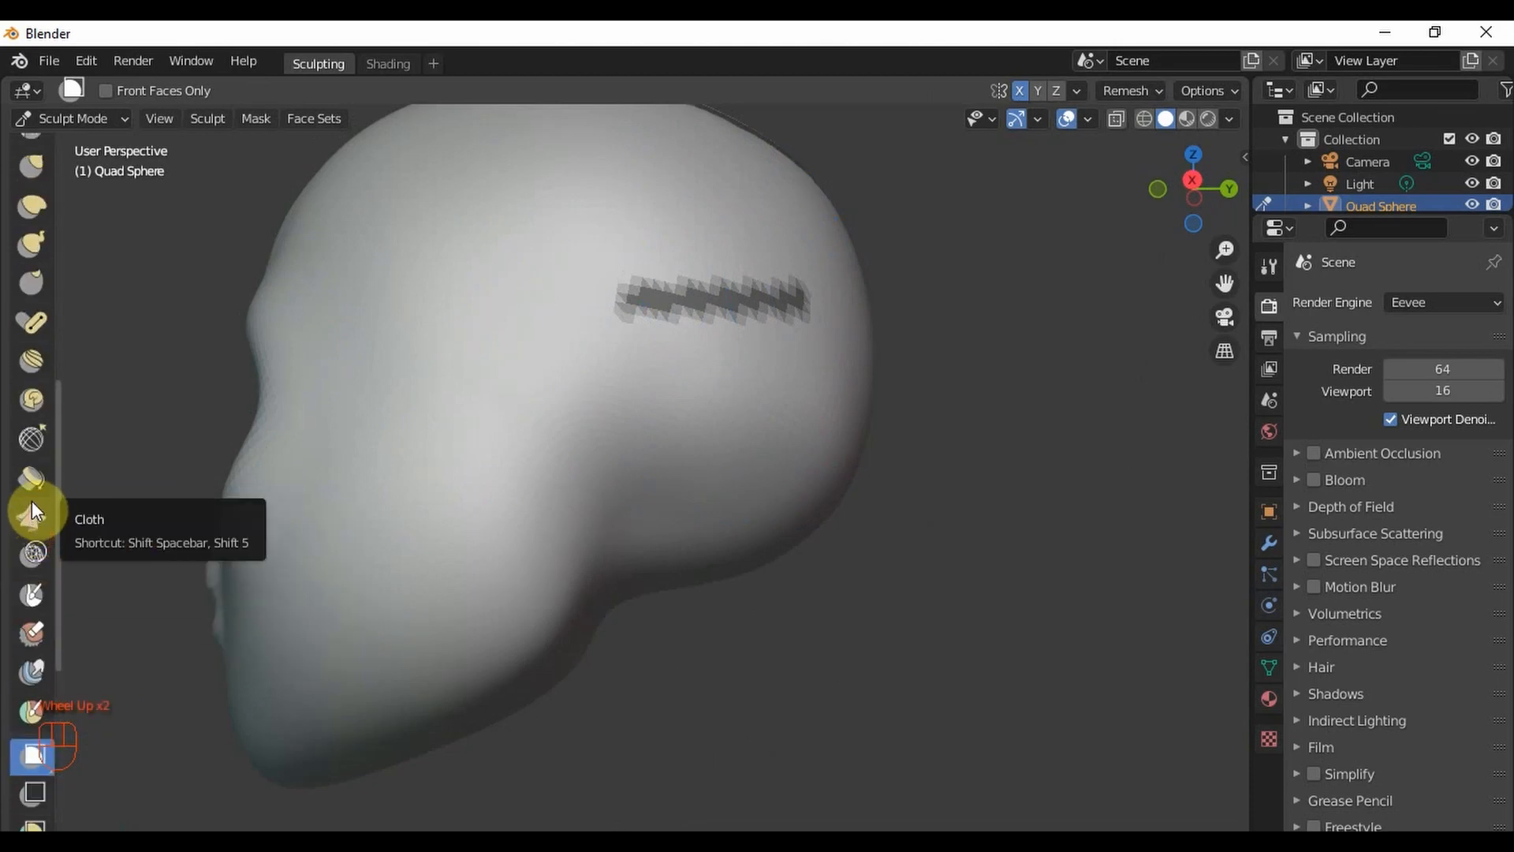
{"action": "double_click", "coordinate": [33, 593]}
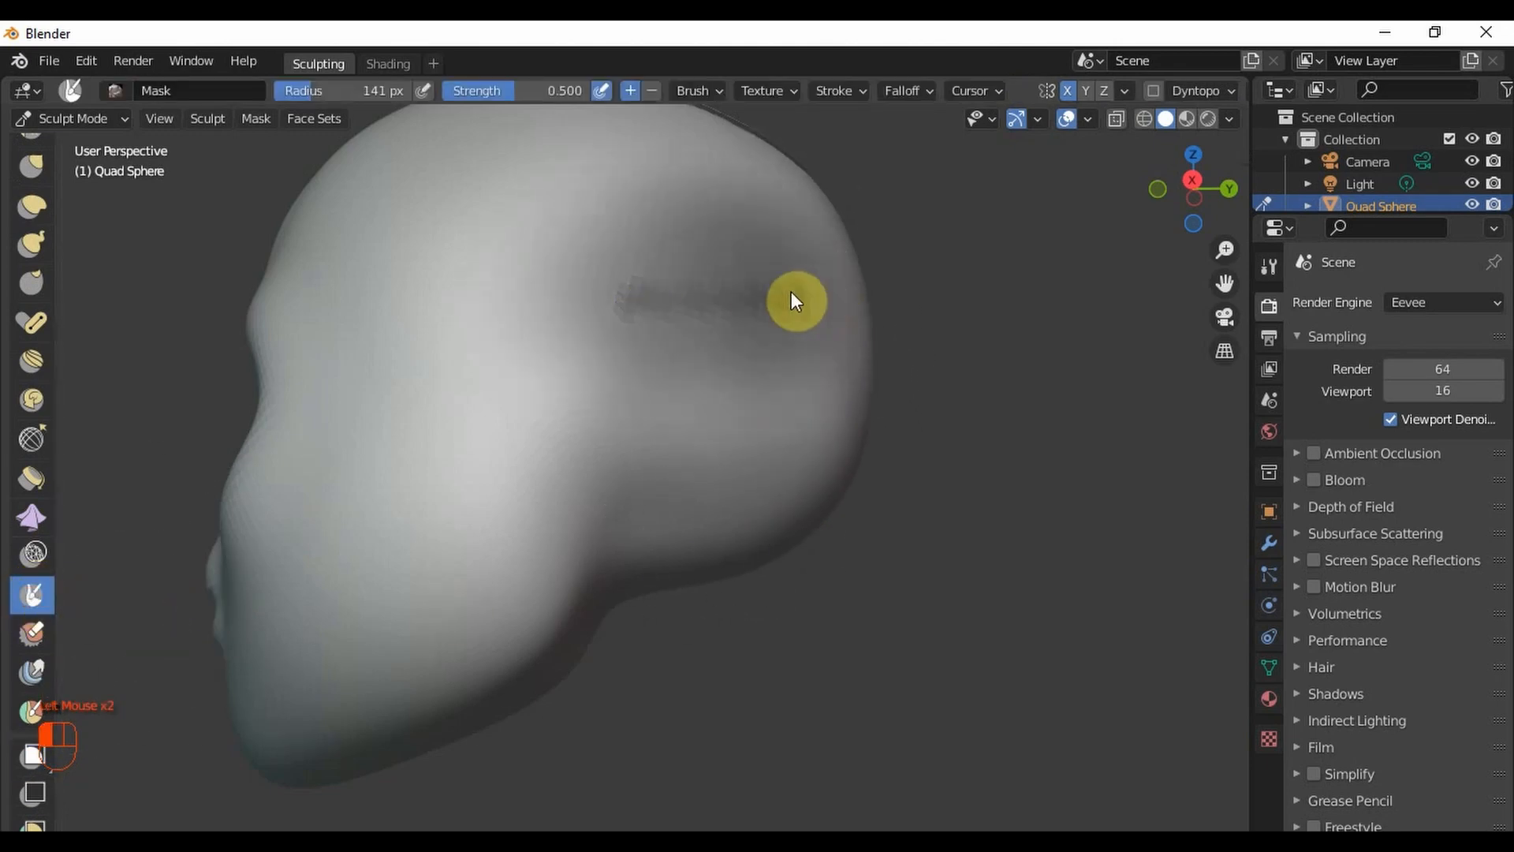
{"action": "key", "text": "shift+f"}
{"action": "mouse_move", "coordinate": [818, 293]}
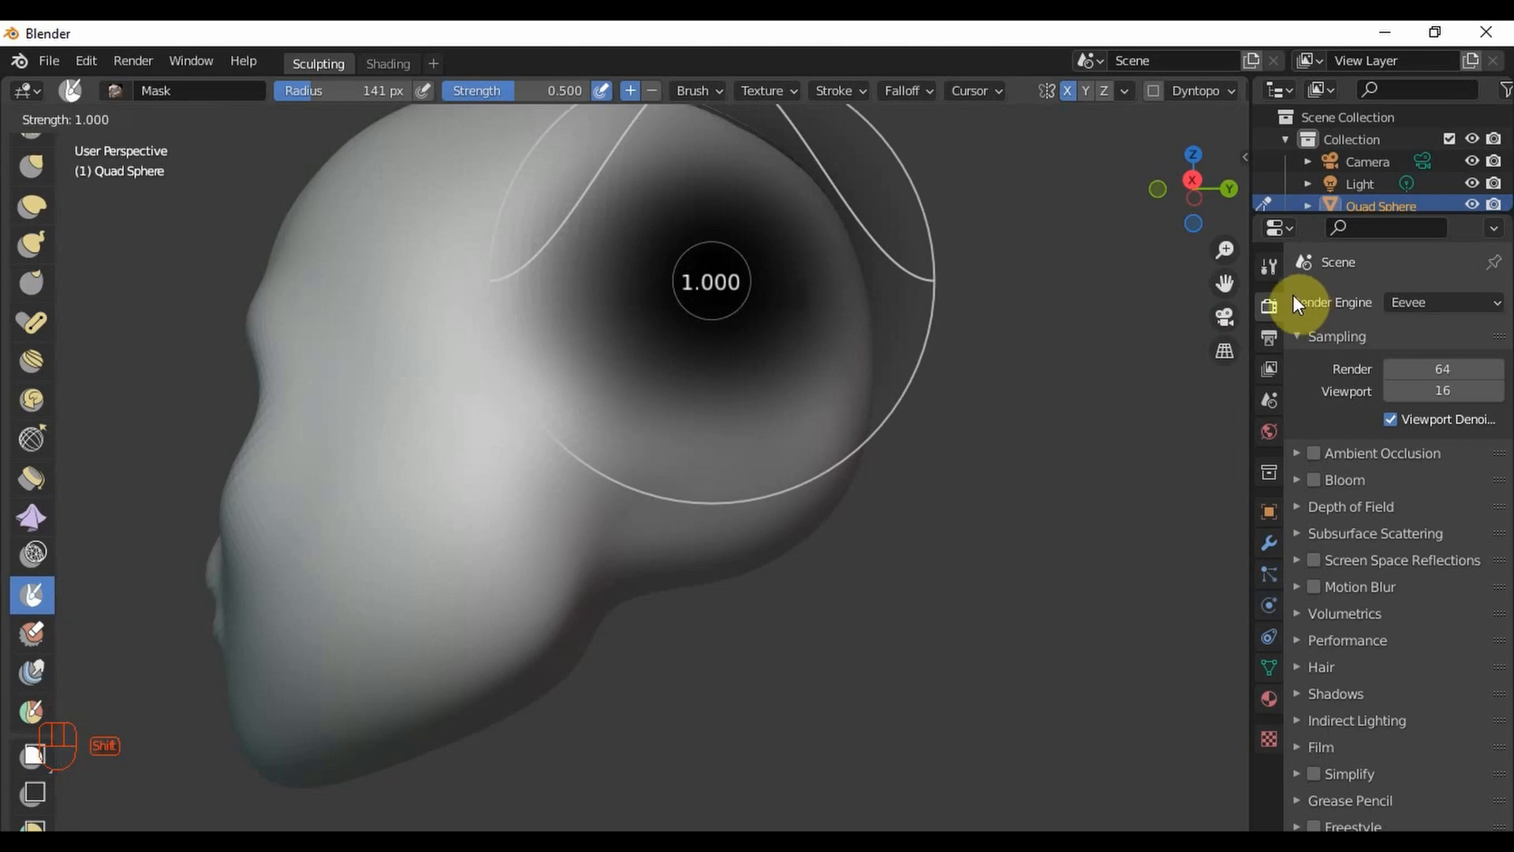
{"action": "mouse_move", "coordinate": [292, 347]}
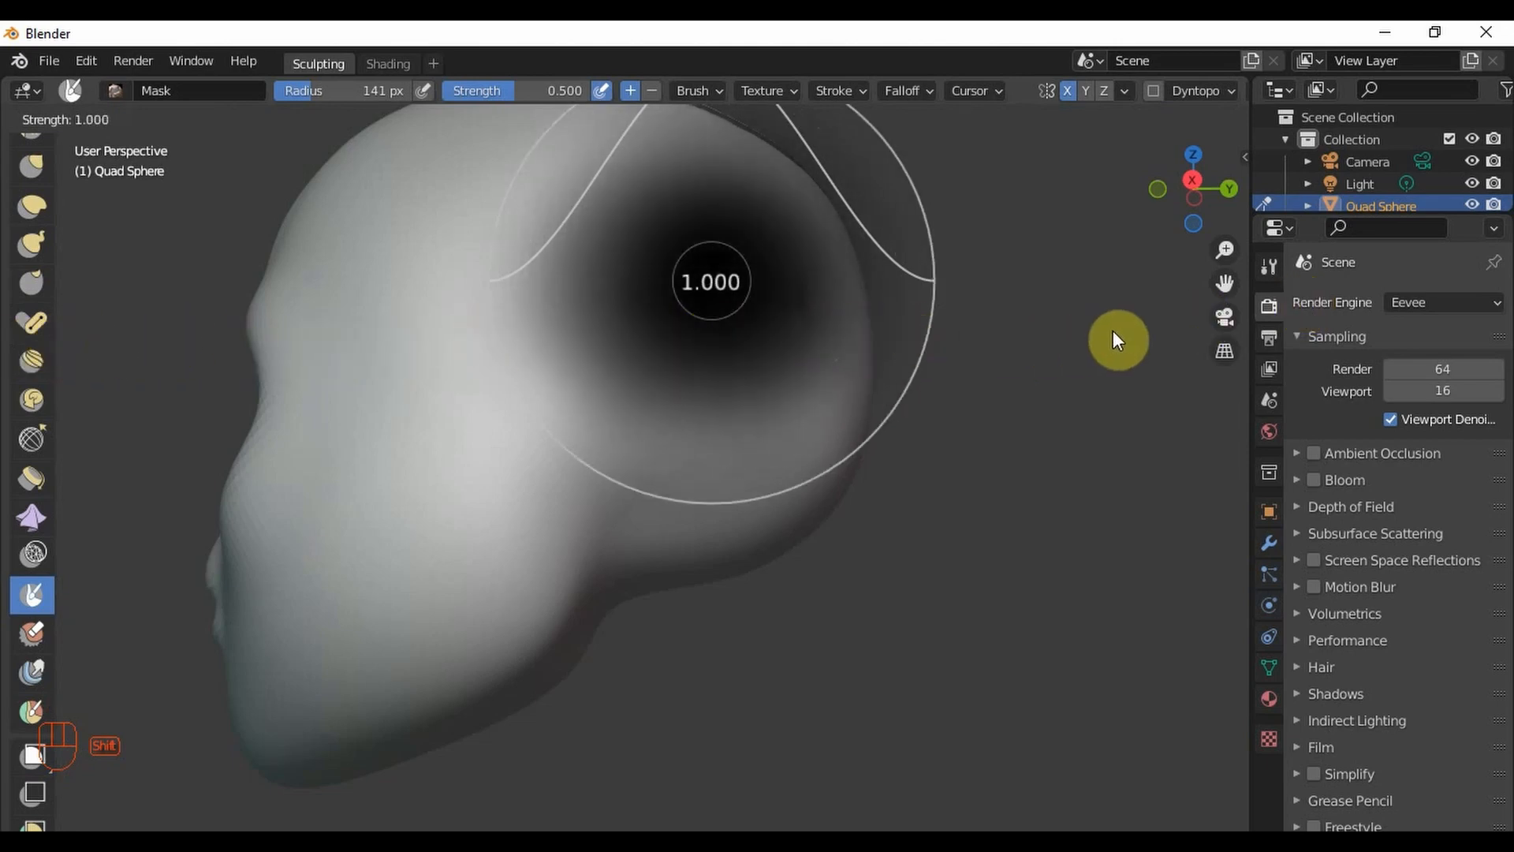
{"action": "mouse_move", "coordinate": [637, 332]}
{"action": "mouse_move", "coordinate": [1250, 335]}
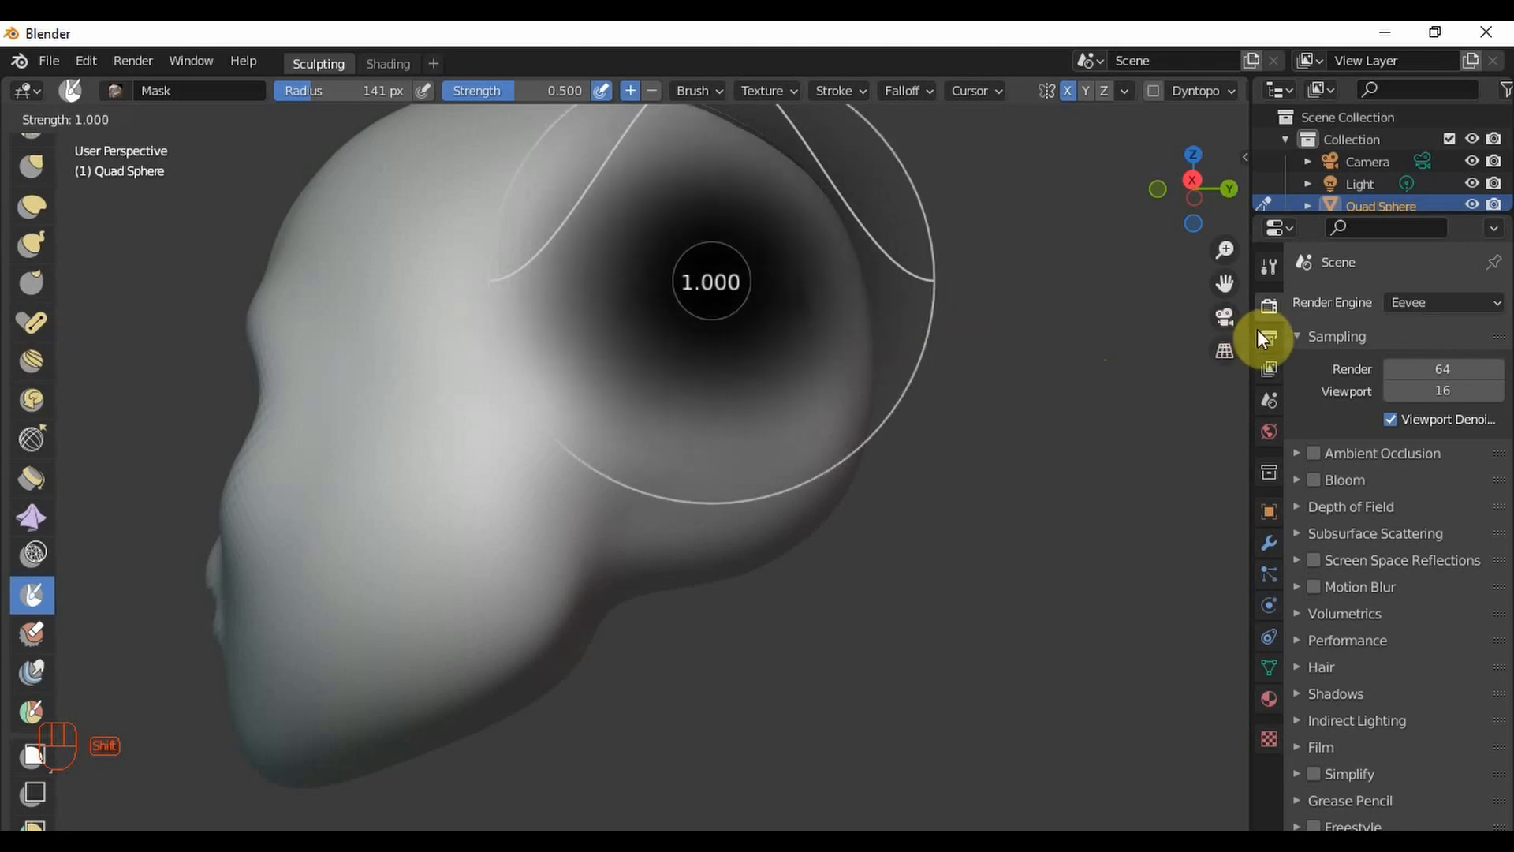
{"action": "left_click", "coordinate": [1204, 353]}
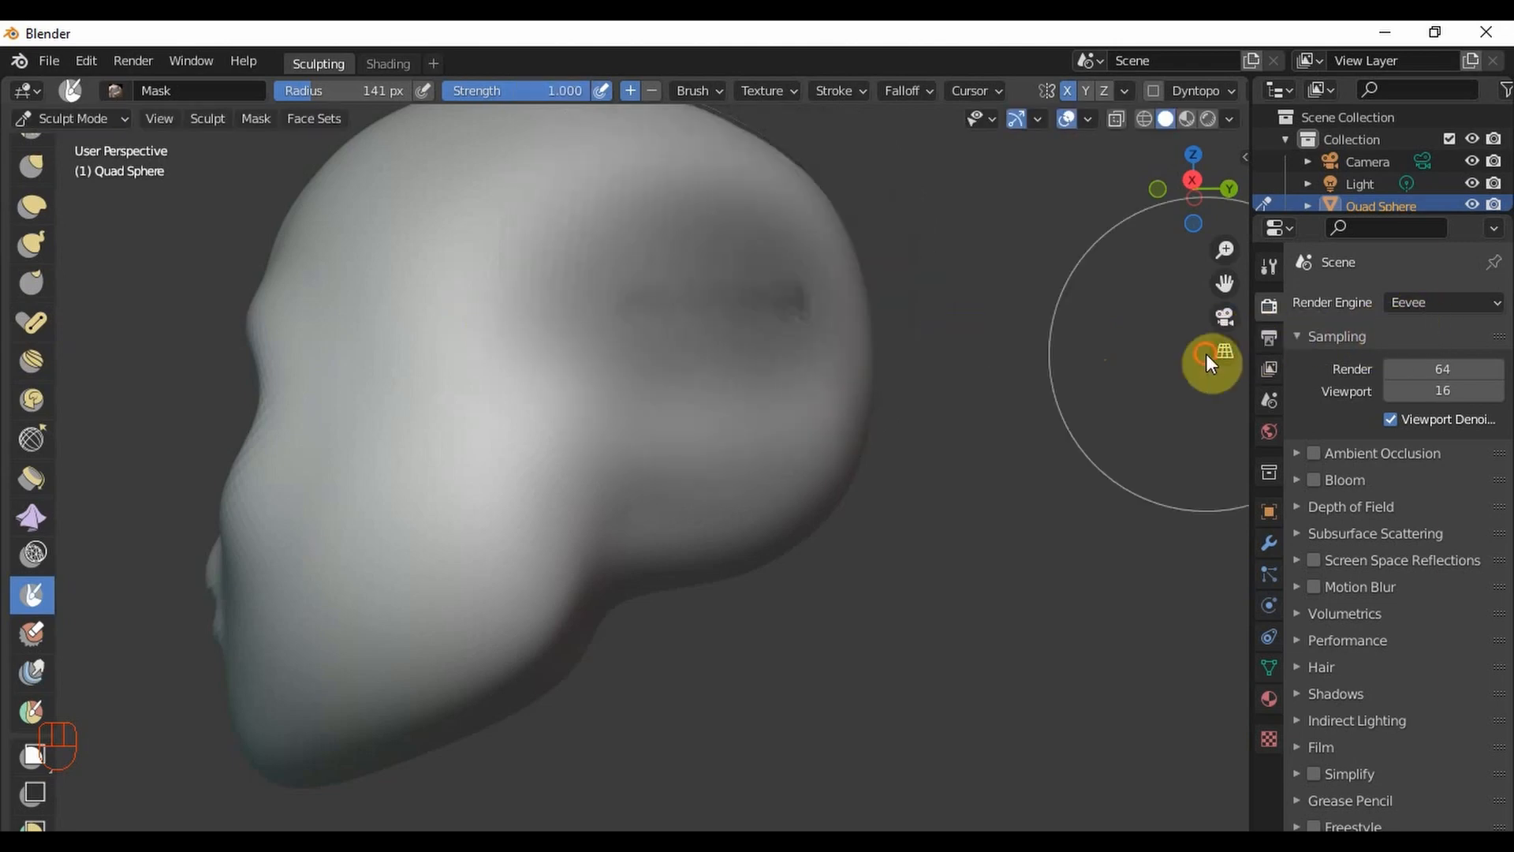
- Set the Mask brush falloff to Inverse Square and paint a mask across the upper side of the head towards the face
{"action": "left_click", "coordinate": [903, 91]}
{"action": "left_click", "coordinate": [867, 135]}
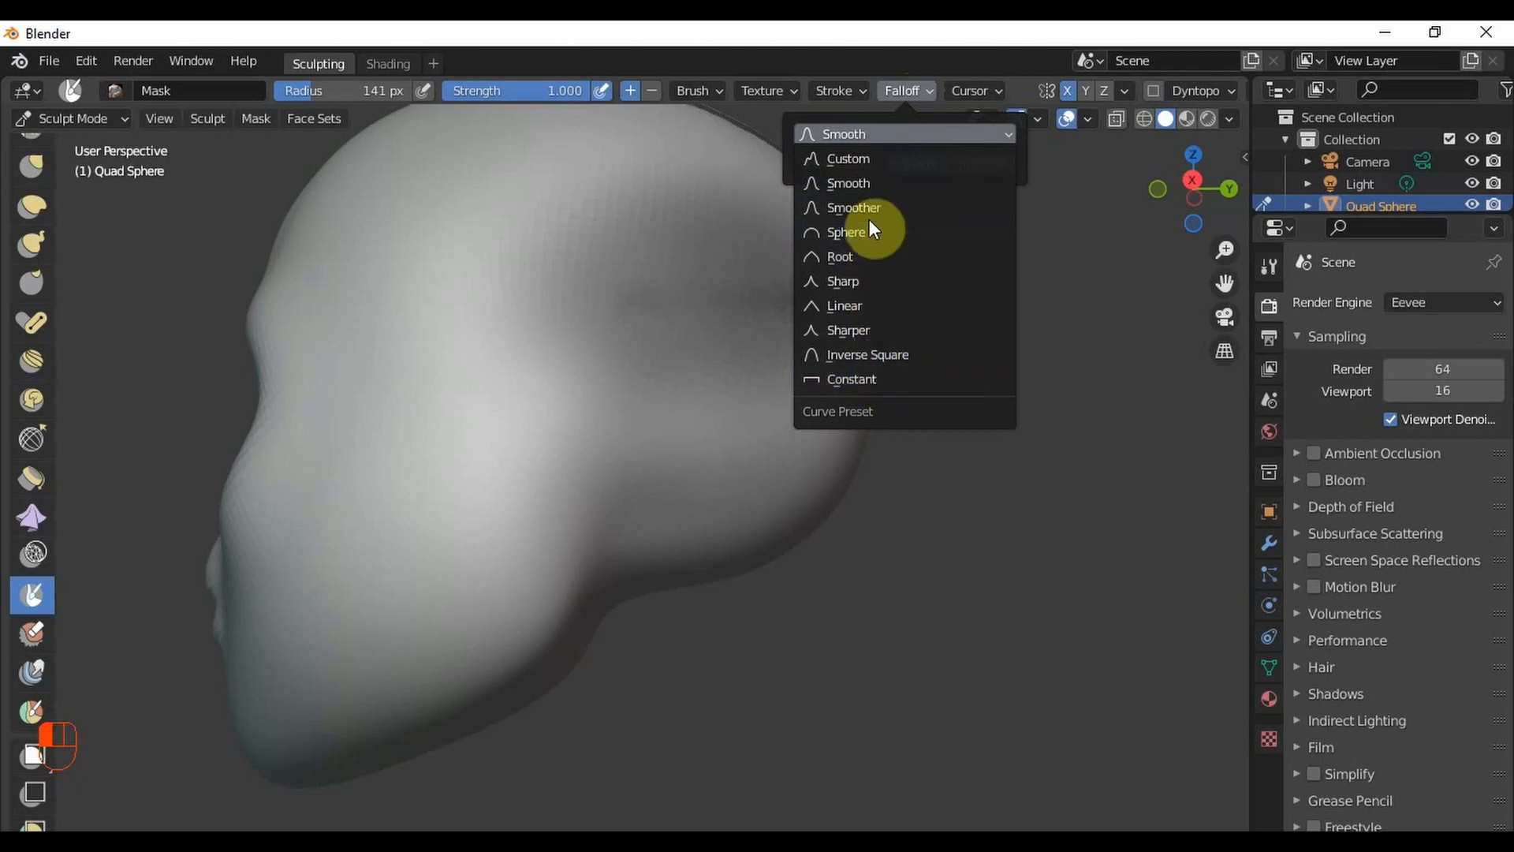
{"action": "left_click", "coordinate": [888, 354]}
{"action": "left_click", "coordinate": [707, 296]}
{"action": "mouse_move", "coordinate": [707, 292]}
{"action": "left_mouse_down"}
{"action": "mouse_move", "coordinate": [556, 315]}
{"action": "mouse_move", "coordinate": [388, 422]}
{"action": "mouse_move", "coordinate": [327, 568]}
{"action": "left_mouse_up"}
{"action": "middle_click_drag", "start_coordinate": [424, 444], "coordinate": [360, 276], "text": "shift"}
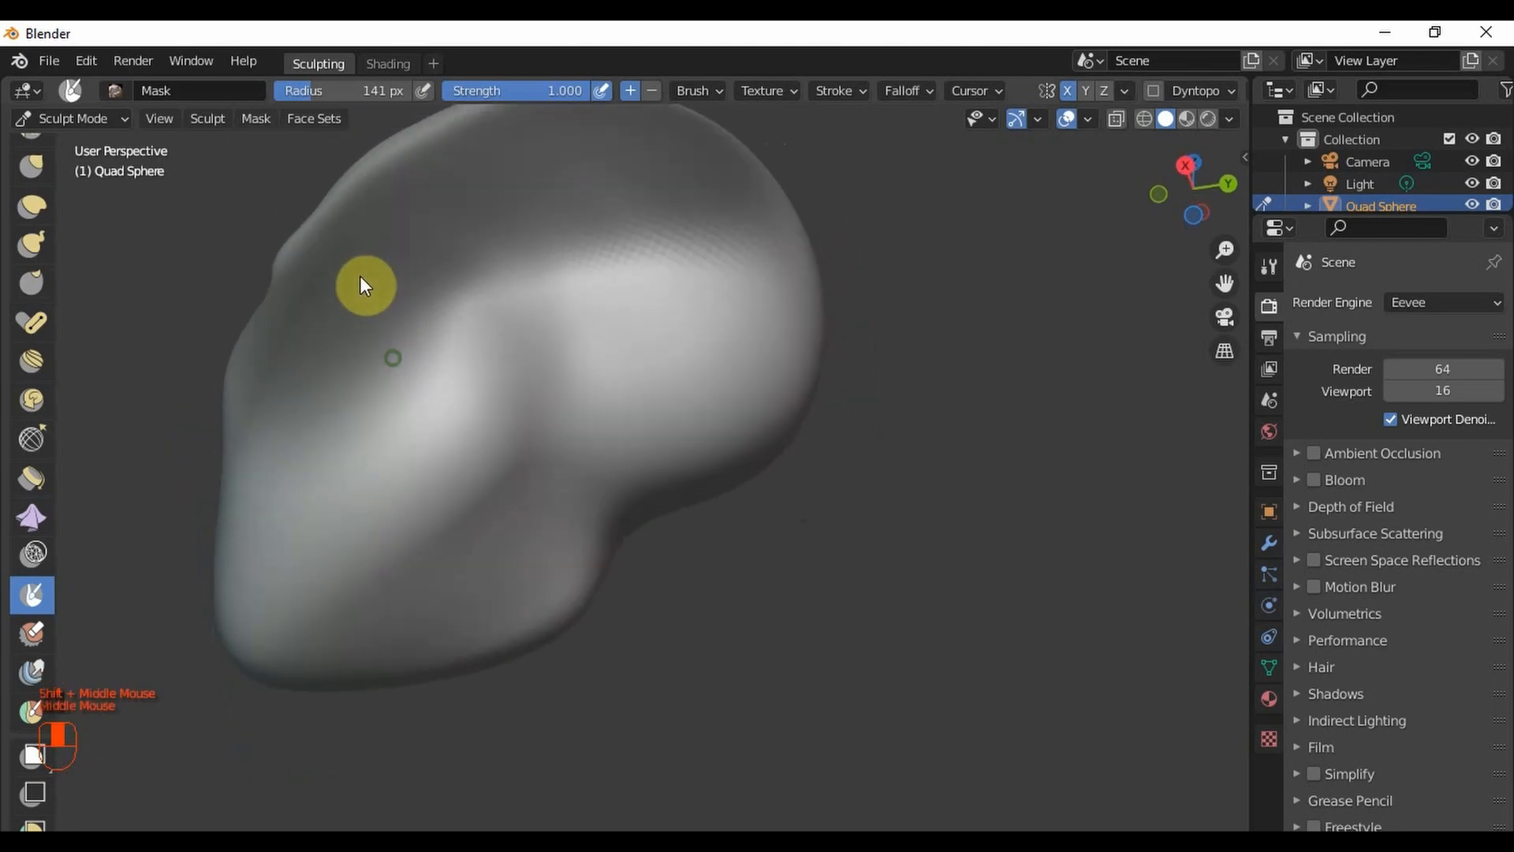
- Extend the mask over the cheek and lower jaw and erase it from the area beneath the jaw
{"action": "scroll", "coordinate": [314, 396], "scroll_direction": "up", "scroll_amount": 3}
{"action": "left_click_drag", "start_coordinate": [306, 378], "coordinate": [371, 526]}
{"action": "mouse_move", "coordinate": [484, 617]}
{"action": "left_mouse_down"}
{"action": "mouse_move", "coordinate": [565, 700]}
{"action": "mouse_move", "coordinate": [404, 688]}
{"action": "left_mouse_up"}
{"action": "mouse_move", "coordinate": [601, 514]}
{"action": "left_mouse_down", "text": "ctrl"}
{"action": "mouse_move", "coordinate": [603, 589]}
{"action": "mouse_move", "coordinate": [605, 490]}
{"action": "mouse_move", "coordinate": [609, 585]}
{"action": "mouse_move", "coordinate": [587, 627]}
{"action": "left_mouse_up", "text": "ctrl"}
{"action": "mouse_move", "coordinate": [625, 490]}
{"action": "middle_mouse_down"}
{"action": "mouse_move", "coordinate": [676, 561]}
{"action": "mouse_move", "coordinate": [547, 665]}
{"action": "mouse_move", "coordinate": [573, 497]}
{"action": "mouse_move", "coordinate": [562, 552]}
{"action": "middle_mouse_up"}
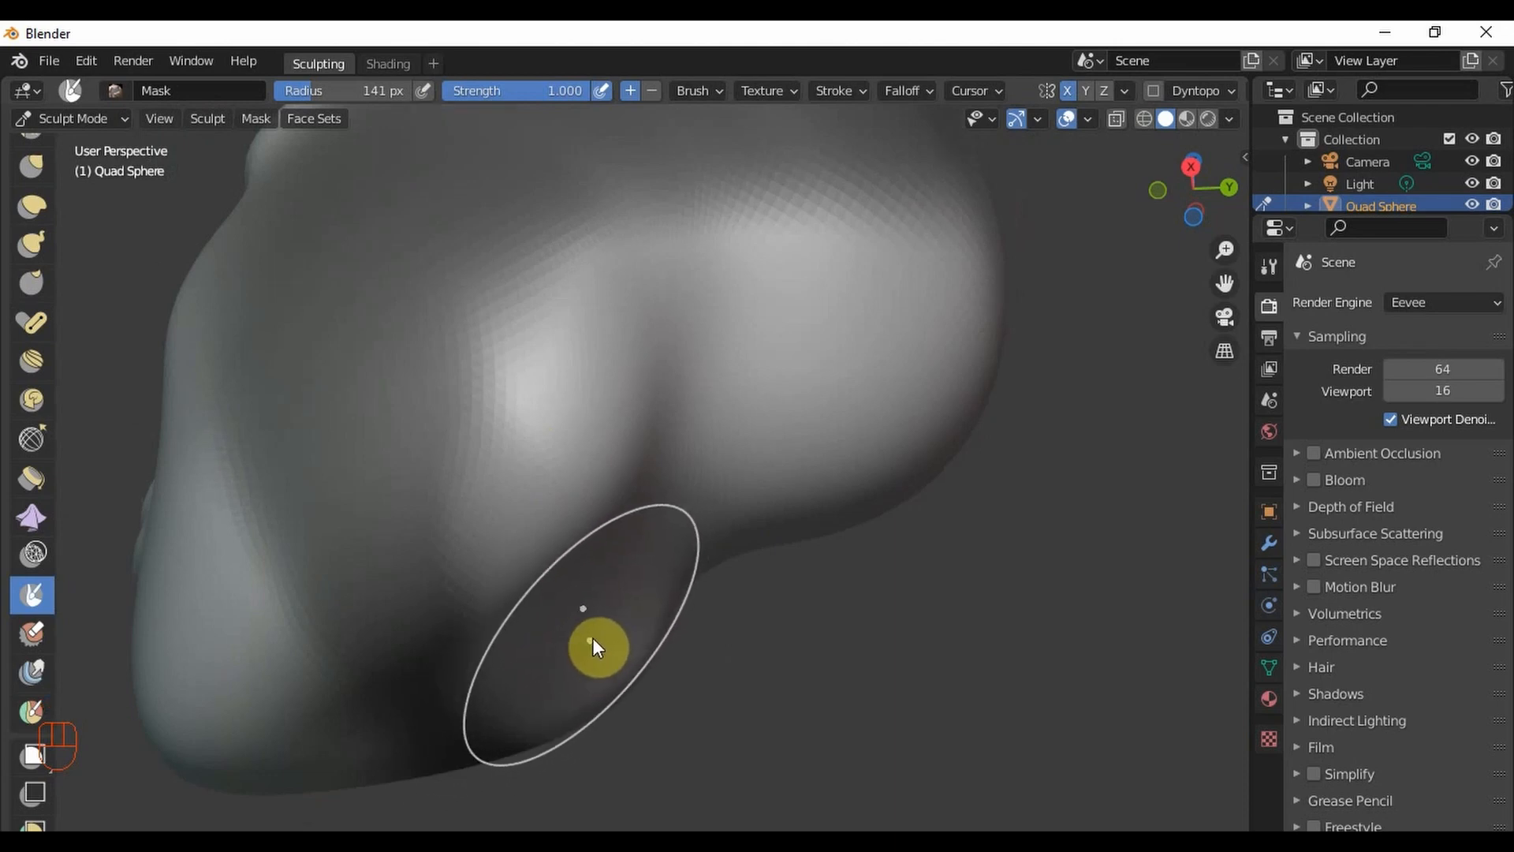
- Paint the mask over the back and top of the skull, leaving its lower rear edge unmasked
{"action": "scroll", "coordinate": [710, 552], "scroll_direction": "down", "scroll_amount": 2}
{"action": "middle_click_drag", "start_coordinate": [755, 434], "coordinate": [670, 528]}
{"action": "scroll", "coordinate": [893, 324], "scroll_direction": "down", "scroll_amount": 2}
{"action": "middle_click_drag", "start_coordinate": [894, 327], "coordinate": [852, 311], "text": "shift"}
{"action": "scroll", "coordinate": [828, 331], "scroll_direction": "up", "scroll_amount": 1}
{"action": "mouse_move", "coordinate": [812, 347]}
{"action": "left_mouse_down"}
{"action": "mouse_move", "coordinate": [445, 339]}
{"action": "mouse_move", "coordinate": [561, 234]}
{"action": "mouse_move", "coordinate": [355, 281]}
{"action": "mouse_move", "coordinate": [618, 162]}
{"action": "mouse_move", "coordinate": [714, 151]}
{"action": "left_mouse_up"}
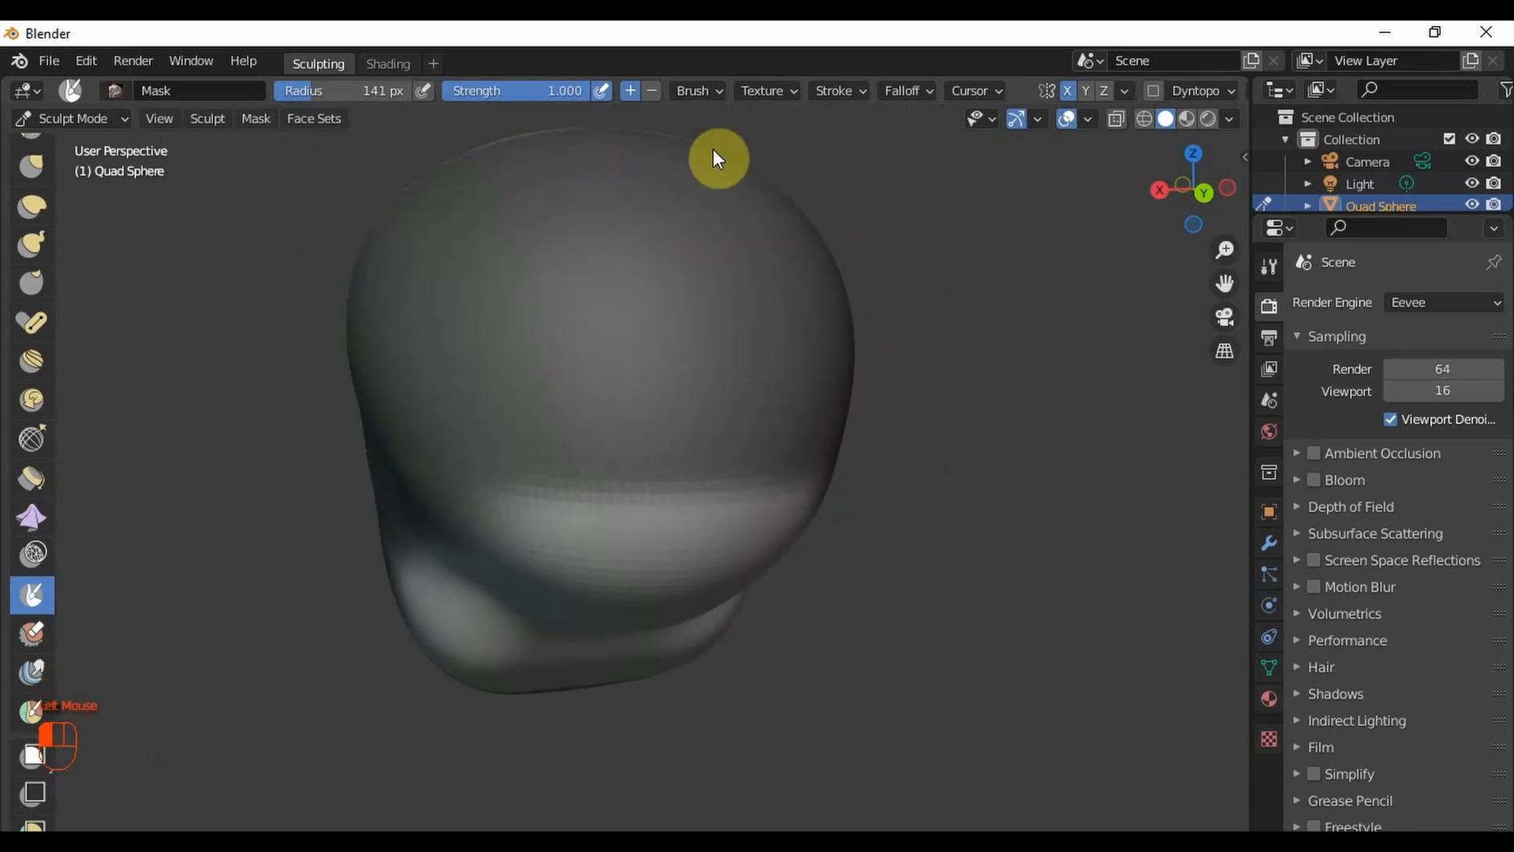
- Paint the mask over the remaining side of the head, the cheek and the jaw, keeping the lower rear area unmasked
{"action": "middle_click_drag", "start_coordinate": [642, 314], "coordinate": [537, 376]}
{"action": "scroll", "coordinate": [537, 376], "scroll_direction": "down", "scroll_amount": 1}
{"action": "mouse_move", "coordinate": [537, 374]}
{"action": "left_mouse_down"}
{"action": "mouse_move", "coordinate": [625, 221]}
{"action": "mouse_move", "coordinate": [684, 174]}
{"action": "mouse_move", "coordinate": [587, 199]}
{"action": "mouse_move", "coordinate": [480, 295]}
{"action": "left_mouse_up"}
{"action": "middle_click_drag", "start_coordinate": [483, 305], "coordinate": [497, 381]}
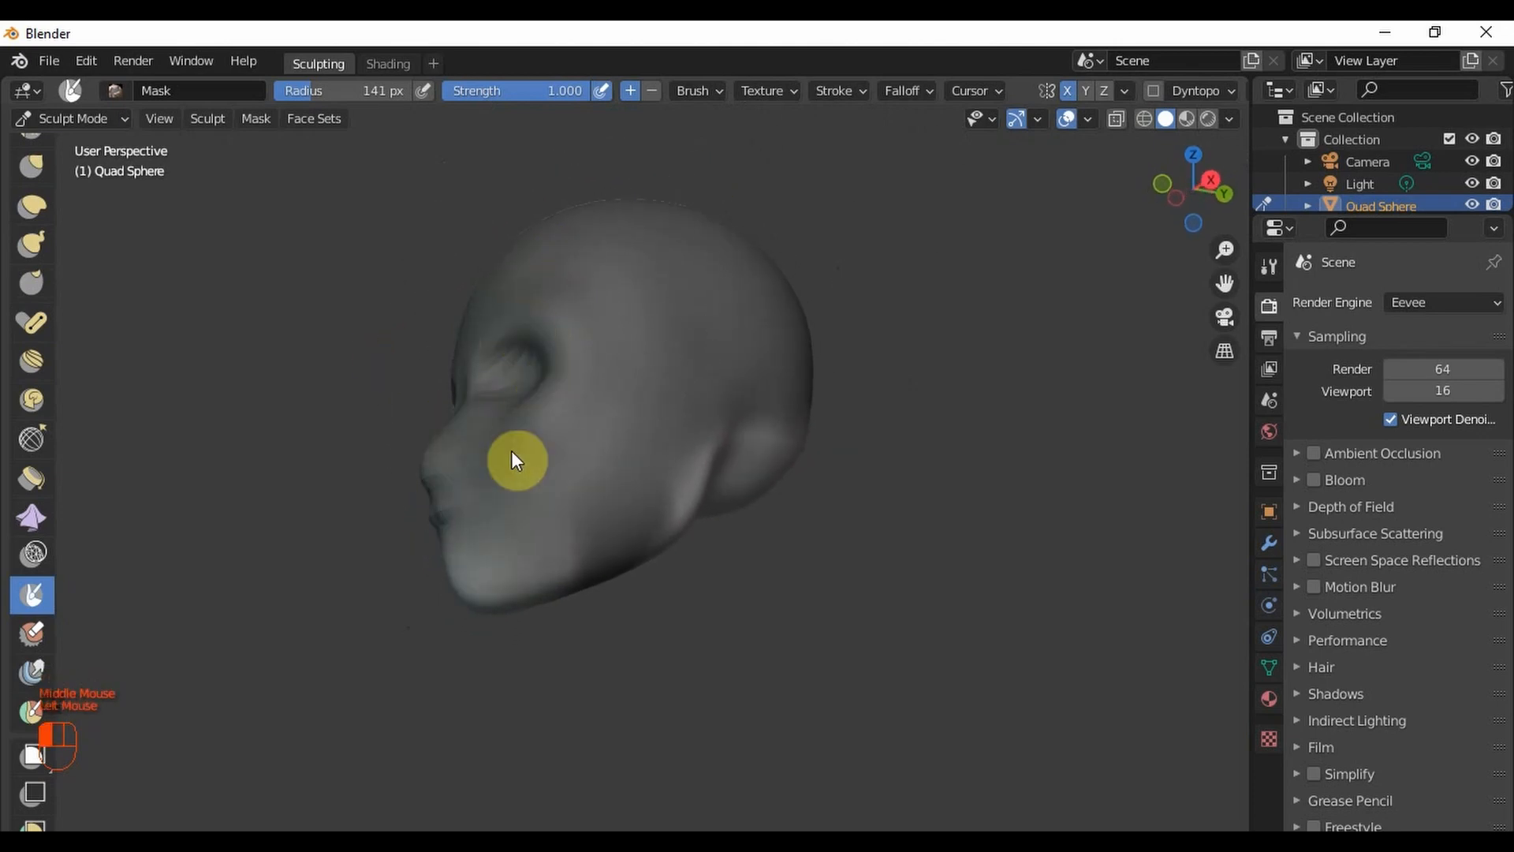
{"action": "left_click_drag", "start_coordinate": [514, 459], "coordinate": [484, 564]}
{"action": "mouse_move", "coordinate": [528, 440]}
{"action": "middle_mouse_down"}
{"action": "mouse_move", "coordinate": [568, 413]}
{"action": "mouse_move", "coordinate": [347, 367]}
{"action": "mouse_move", "coordinate": [220, 422]}
{"action": "mouse_move", "coordinate": [470, 473]}
{"action": "mouse_move", "coordinate": [489, 419]}
{"action": "middle_mouse_up"}
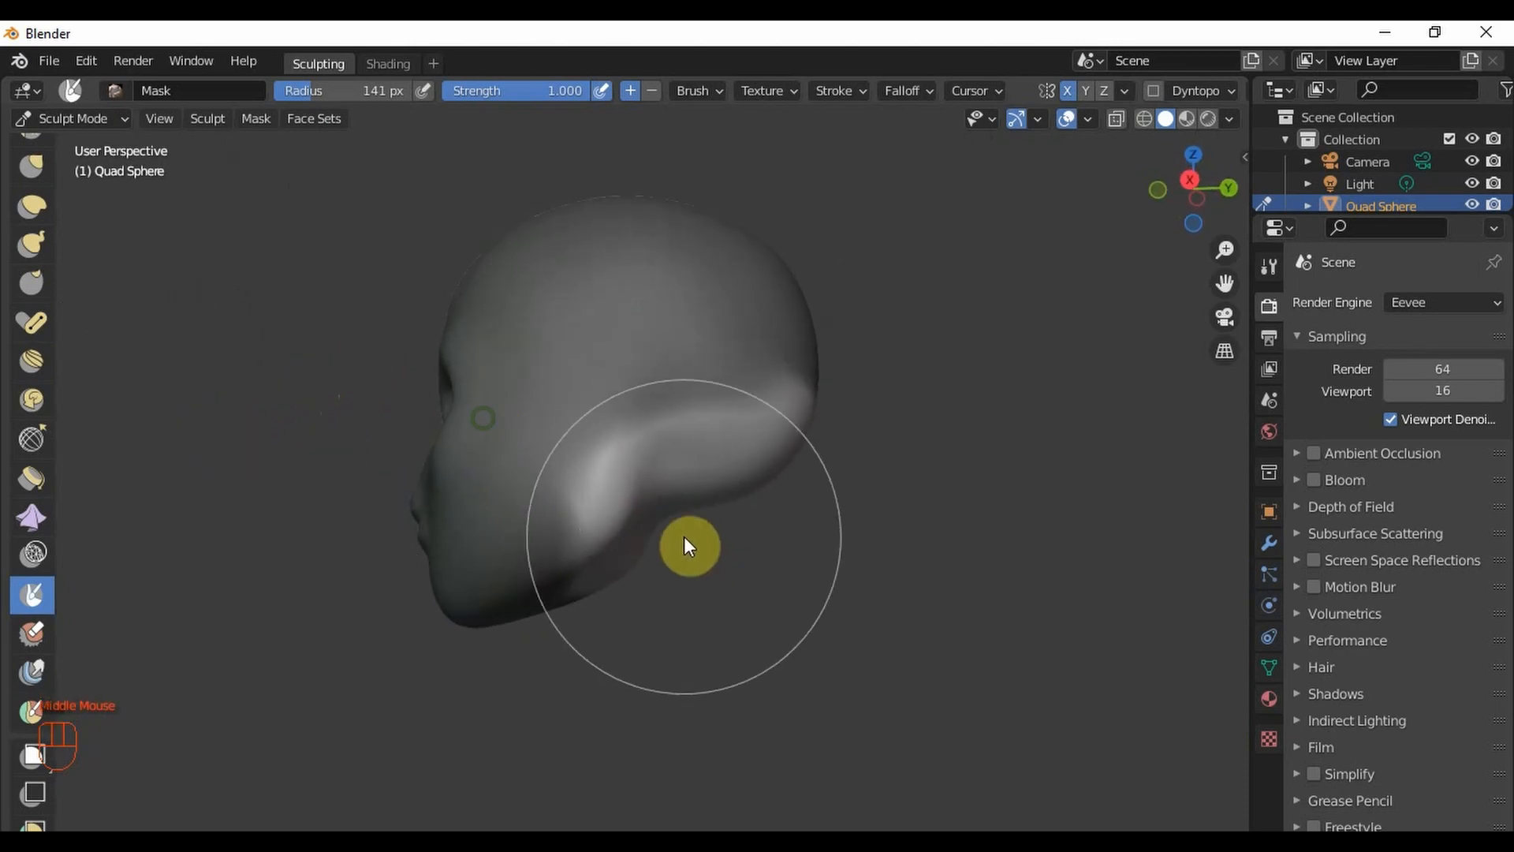
- Switch to the Grab brush with a 291 px radius and pull the unmasked area beneath the skull downward into a neck
{"action": "key", "text": "g"}
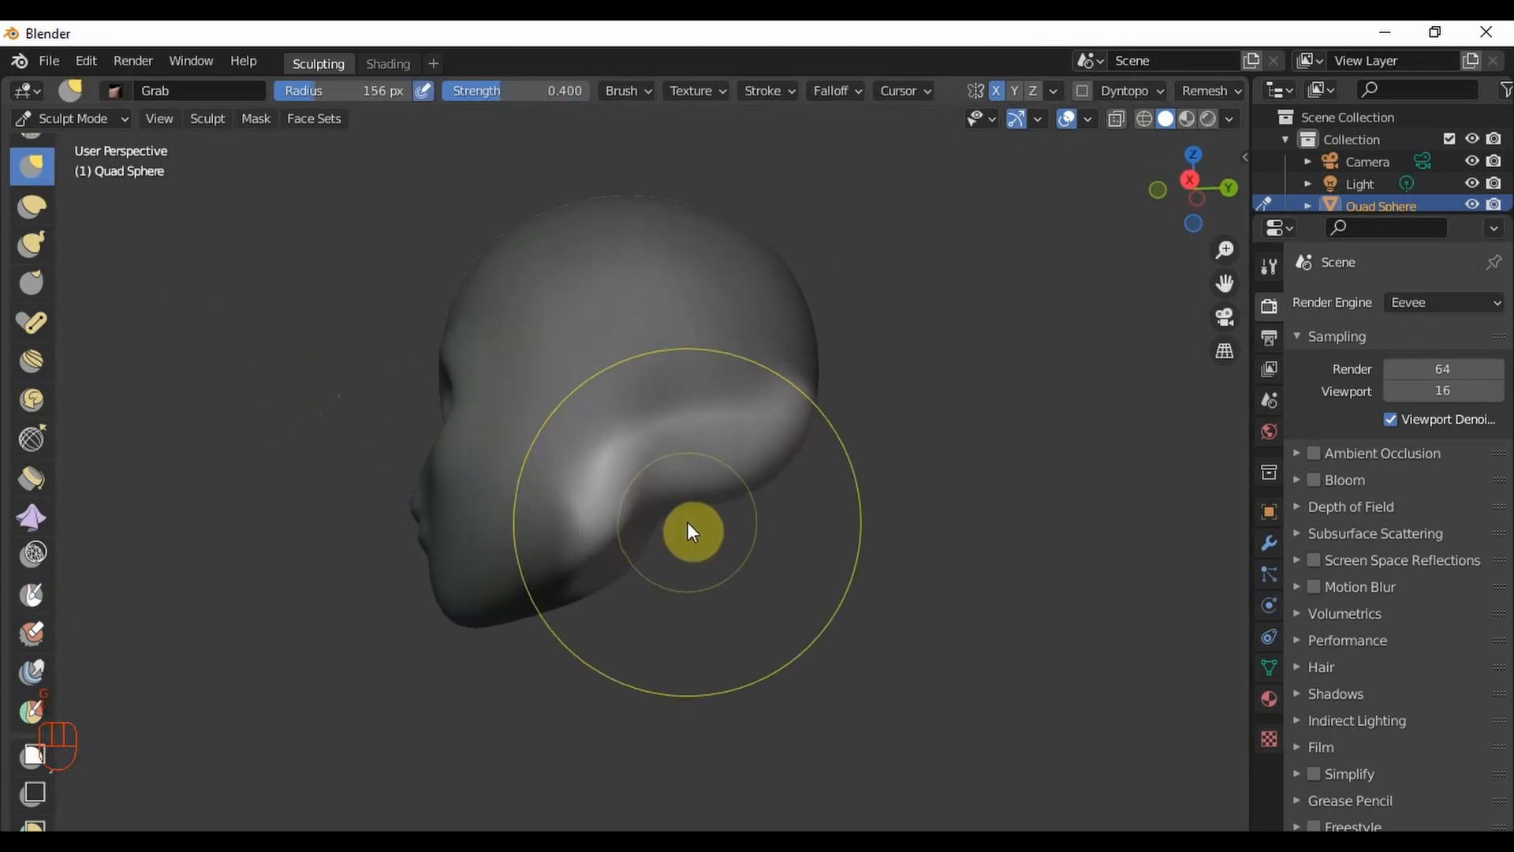
{"action": "mouse_move", "coordinate": [685, 510]}
{"action": "middle_mouse_down"}
{"action": "mouse_move", "coordinate": [683, 498]}
{"action": "mouse_move", "coordinate": [690, 512]}
{"action": "middle_mouse_up"}
{"action": "mouse_move", "coordinate": [691, 514]}
{"action": "left_mouse_down"}
{"action": "mouse_move", "coordinate": [743, 652]}
{"action": "mouse_move", "coordinate": [763, 797]}
{"action": "left_mouse_up"}
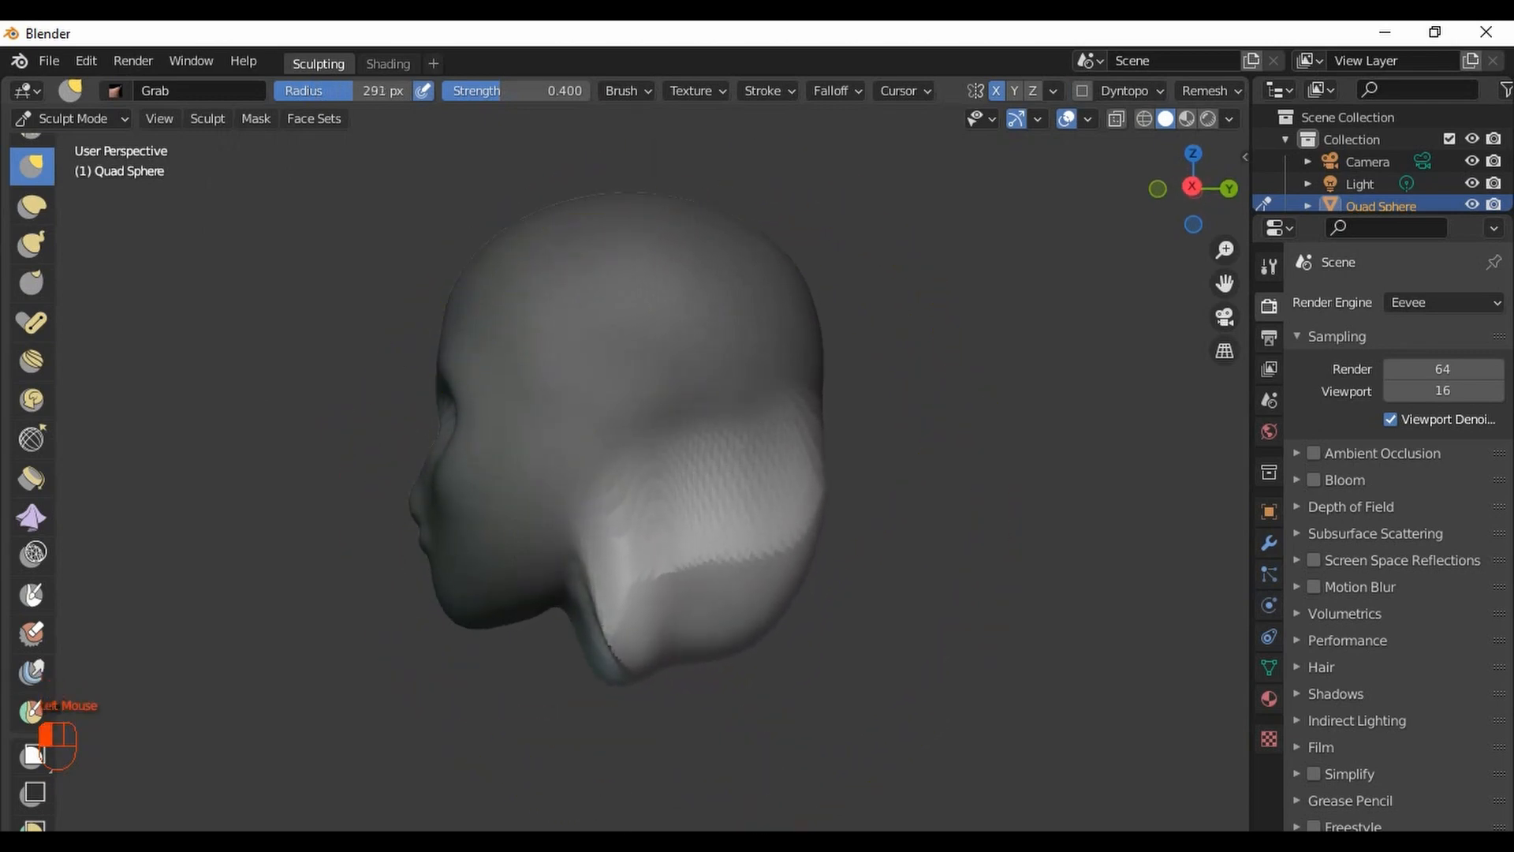
{"action": "scroll", "coordinate": [697, 277], "scroll_direction": "down", "scroll_amount": 2}
{"action": "scroll", "coordinate": [702, 505], "scroll_direction": "up", "scroll_amount": 2}
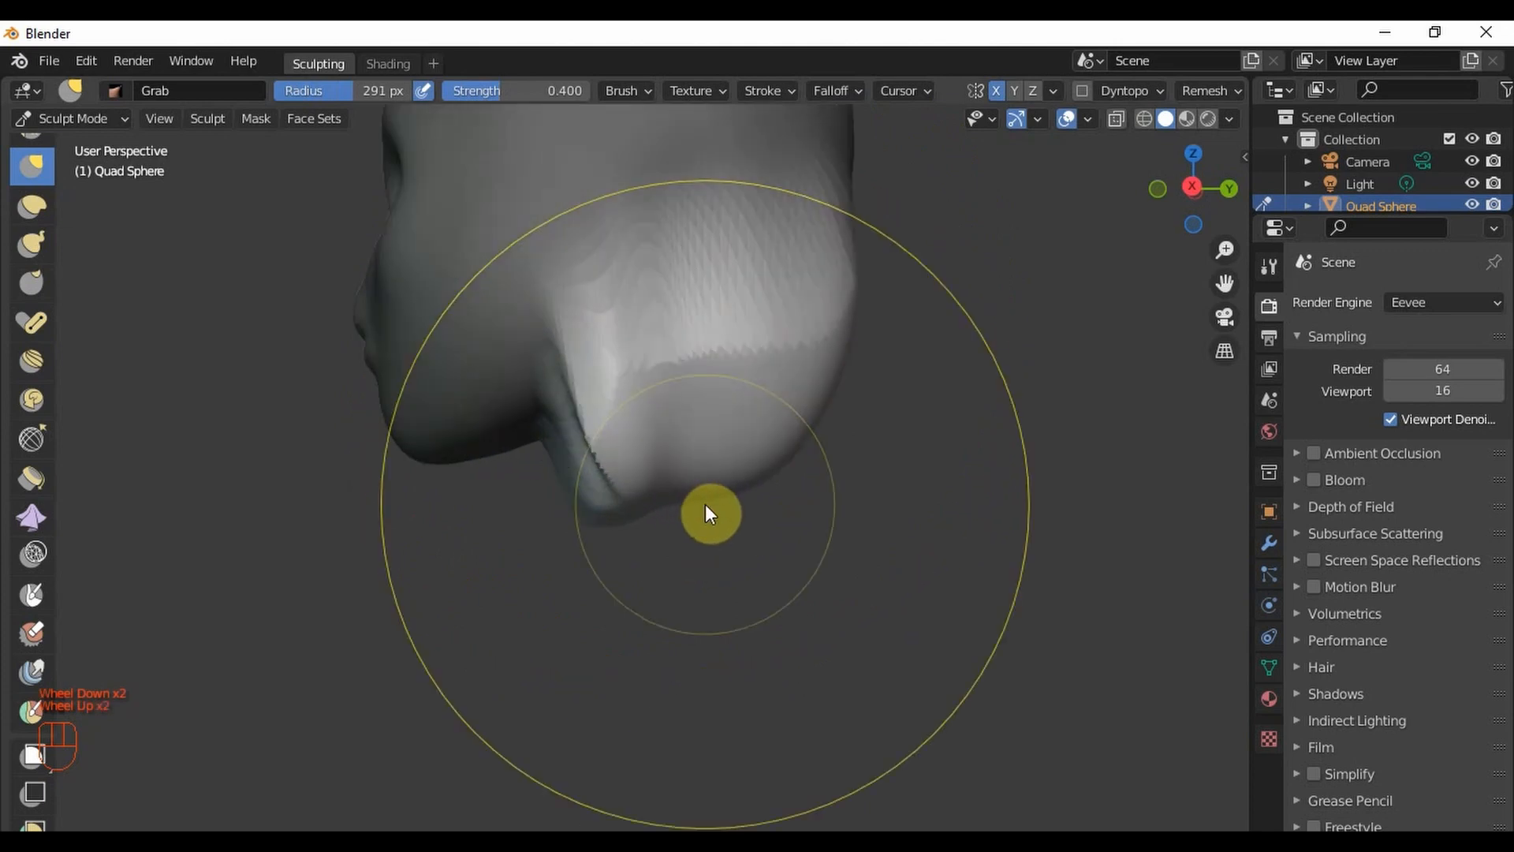
{"action": "left_click_drag", "start_coordinate": [699, 499], "coordinate": [719, 797]}
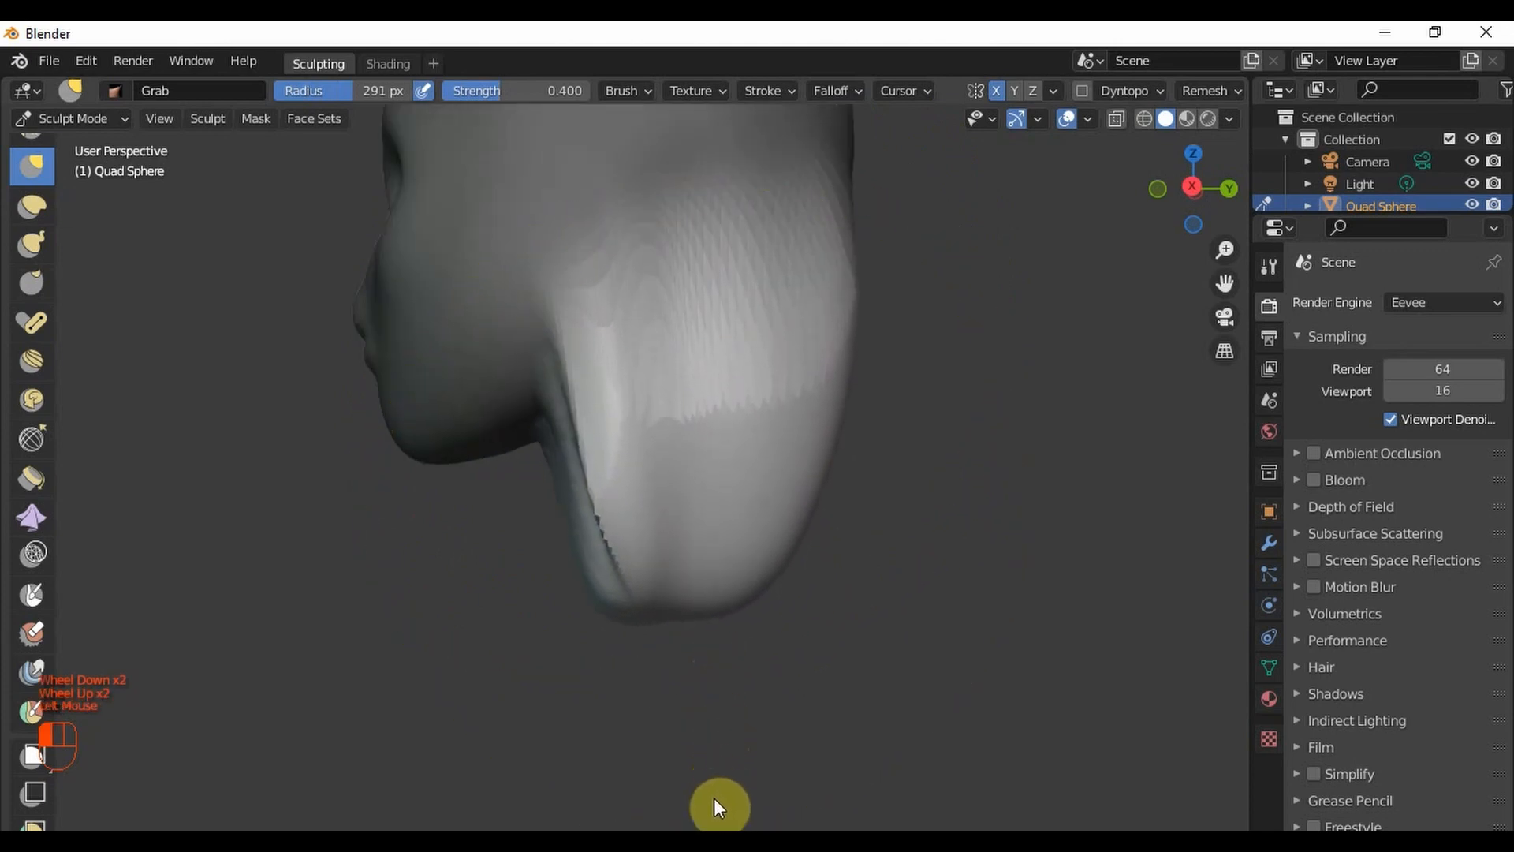
- Widen the lower part of the neck by grabbing its side outward from behind the head
{"action": "middle_click_drag", "start_coordinate": [719, 736], "coordinate": [456, 534]}
{"action": "scroll", "coordinate": [702, 528], "scroll_direction": "down", "scroll_amount": 3}
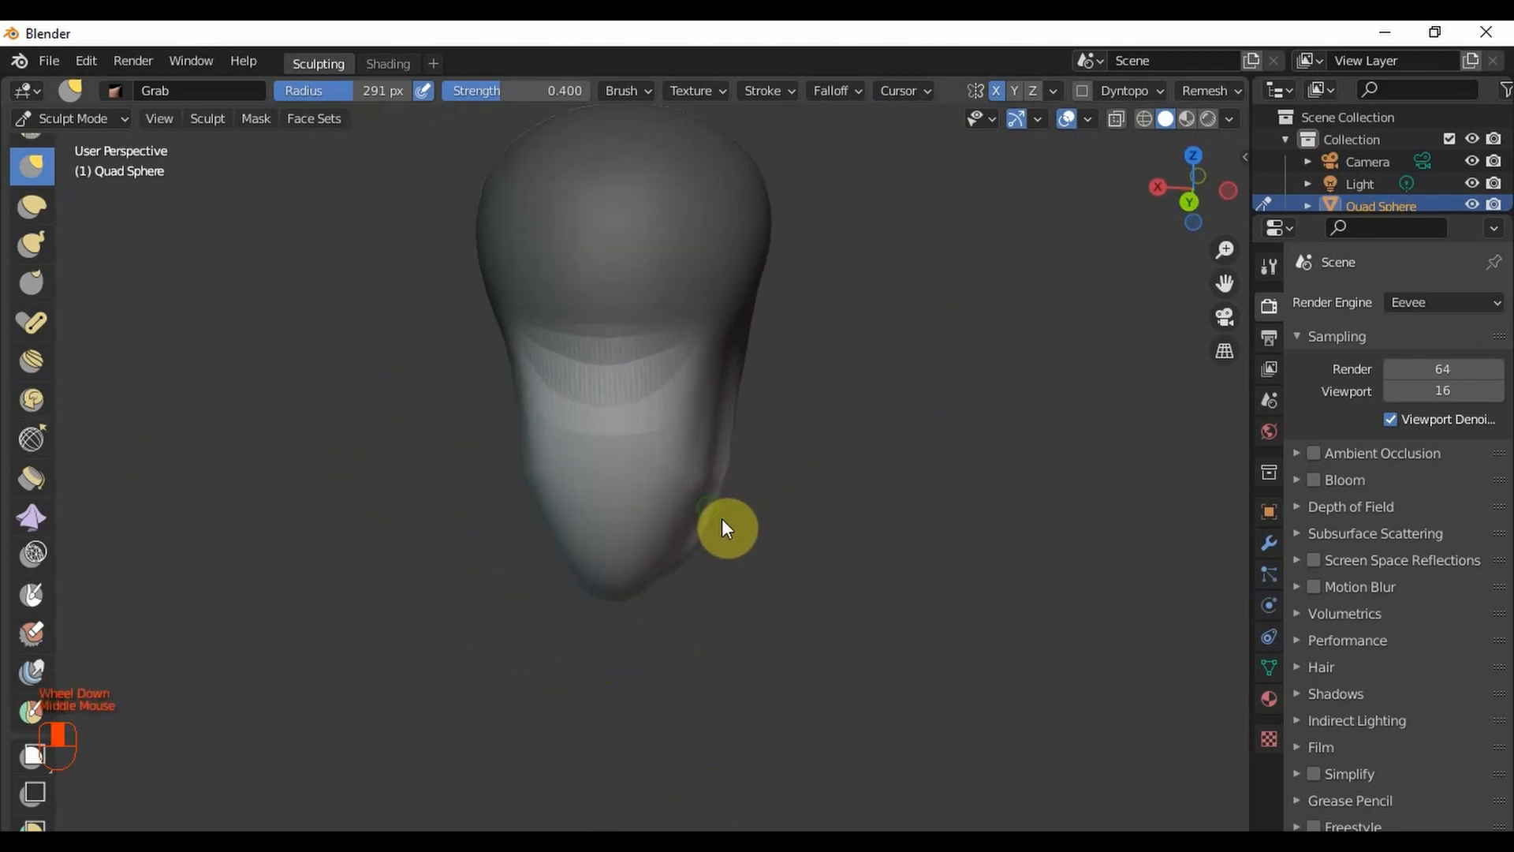
{"action": "scroll", "coordinate": [708, 524], "scroll_direction": "up", "scroll_amount": 2}
{"action": "mouse_move", "coordinate": [686, 493]}
{"action": "left_mouse_down"}
{"action": "mouse_move", "coordinate": [761, 514]}
{"action": "mouse_move", "coordinate": [807, 581]}
{"action": "left_mouse_up"}
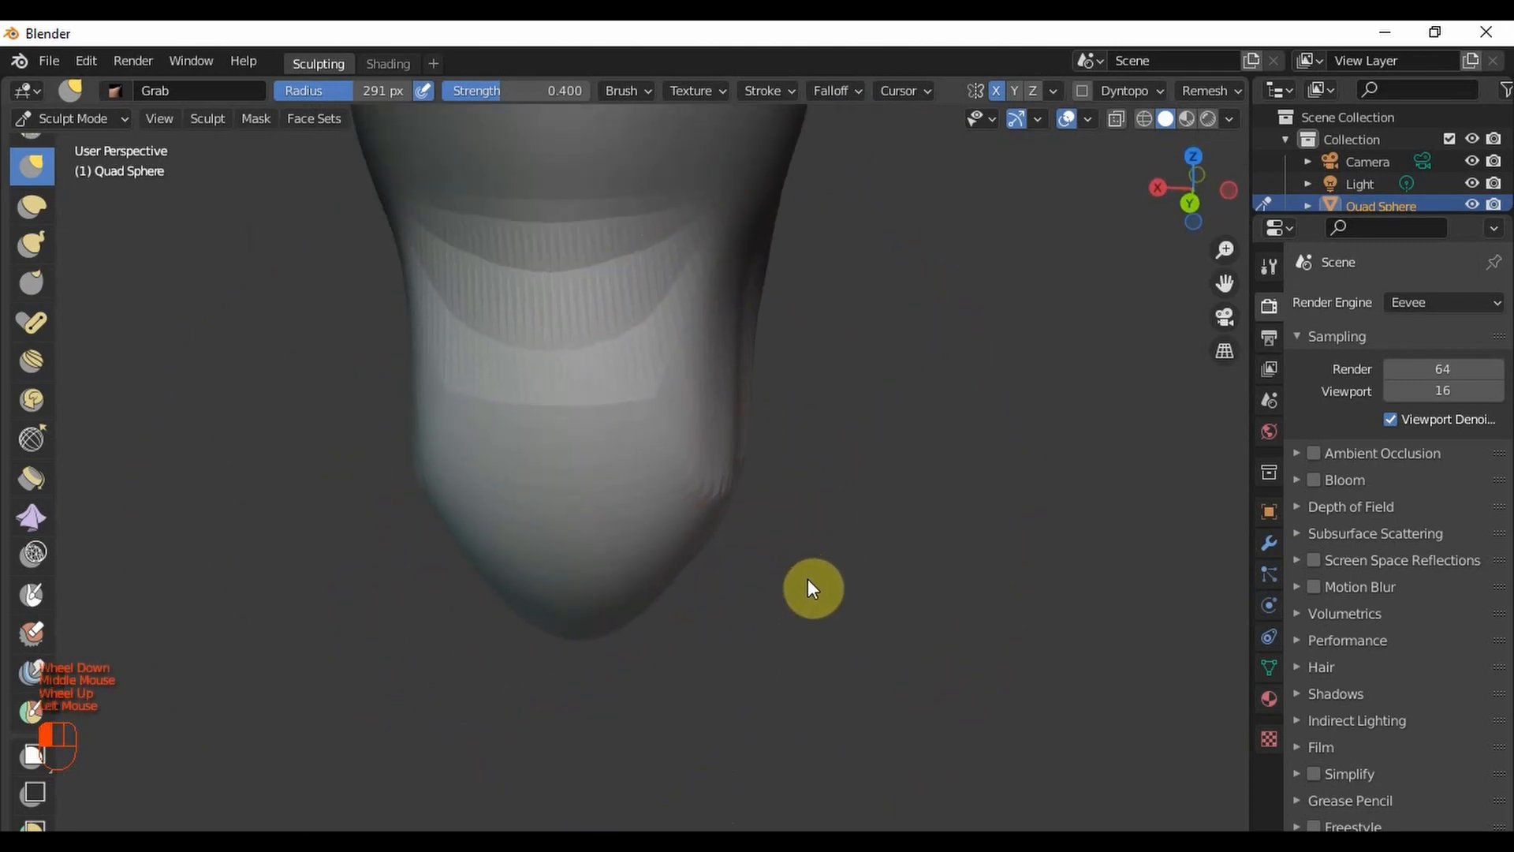
{"action": "scroll", "coordinate": [862, 631], "scroll_direction": "down", "scroll_amount": 3}
{"action": "middle_click_drag", "start_coordinate": [862, 632], "coordinate": [804, 403]}
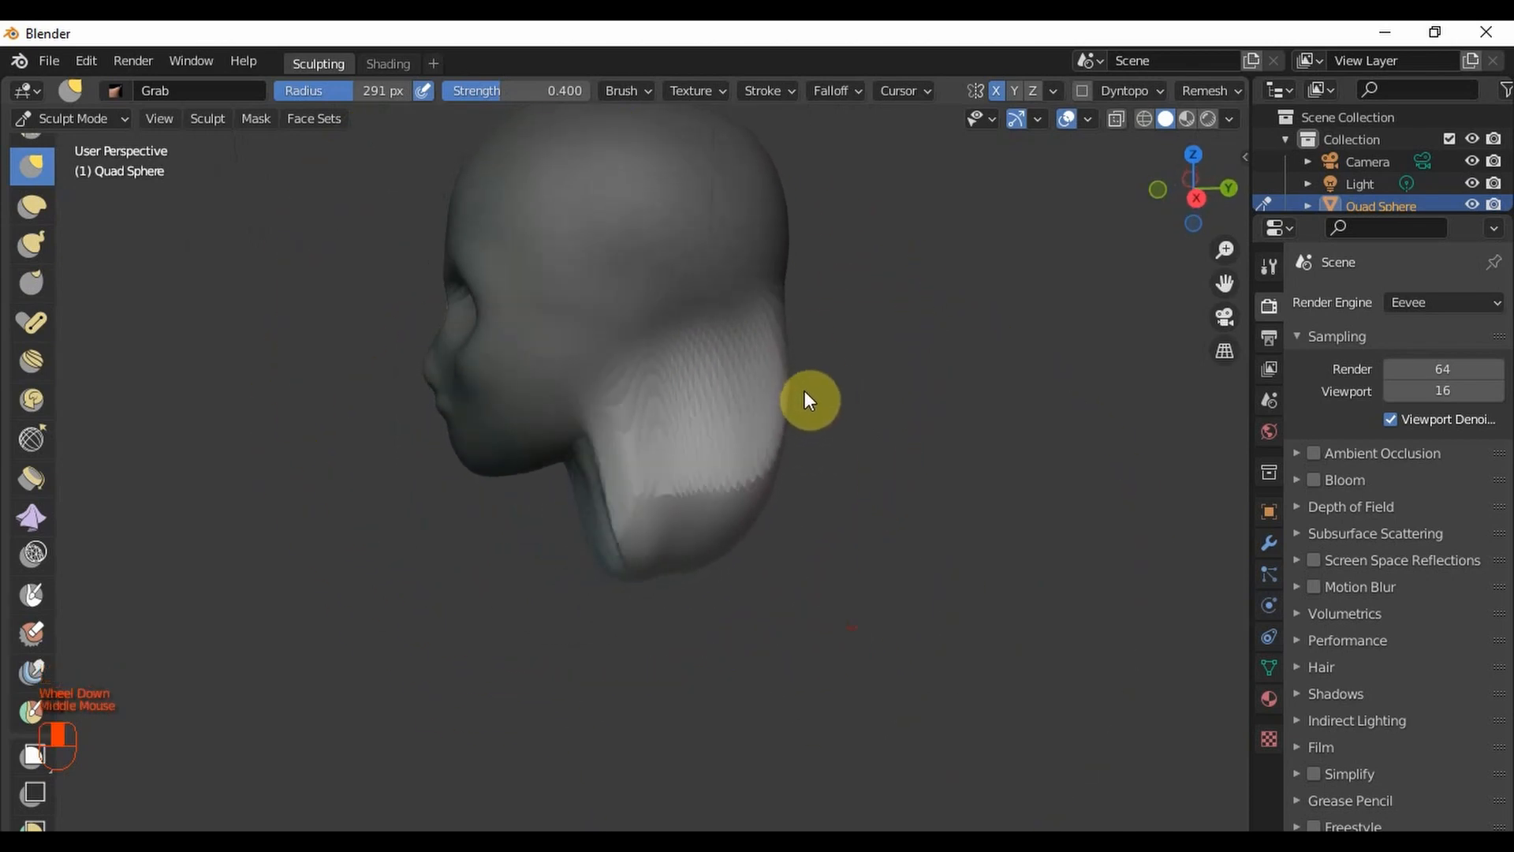
- Pull the neck's lower side edges farther outward so its base broadens on both sides
{"action": "key", "text": "f"}
{"action": "mouse_move", "coordinate": [713, 398]}
{"action": "middle_mouse_down"}
{"action": "mouse_move", "coordinate": [717, 375]}
{"action": "mouse_move", "coordinate": [1051, 337]}
{"action": "mouse_move", "coordinate": [842, 395]}
{"action": "mouse_move", "coordinate": [523, 365]}
{"action": "middle_mouse_up"}
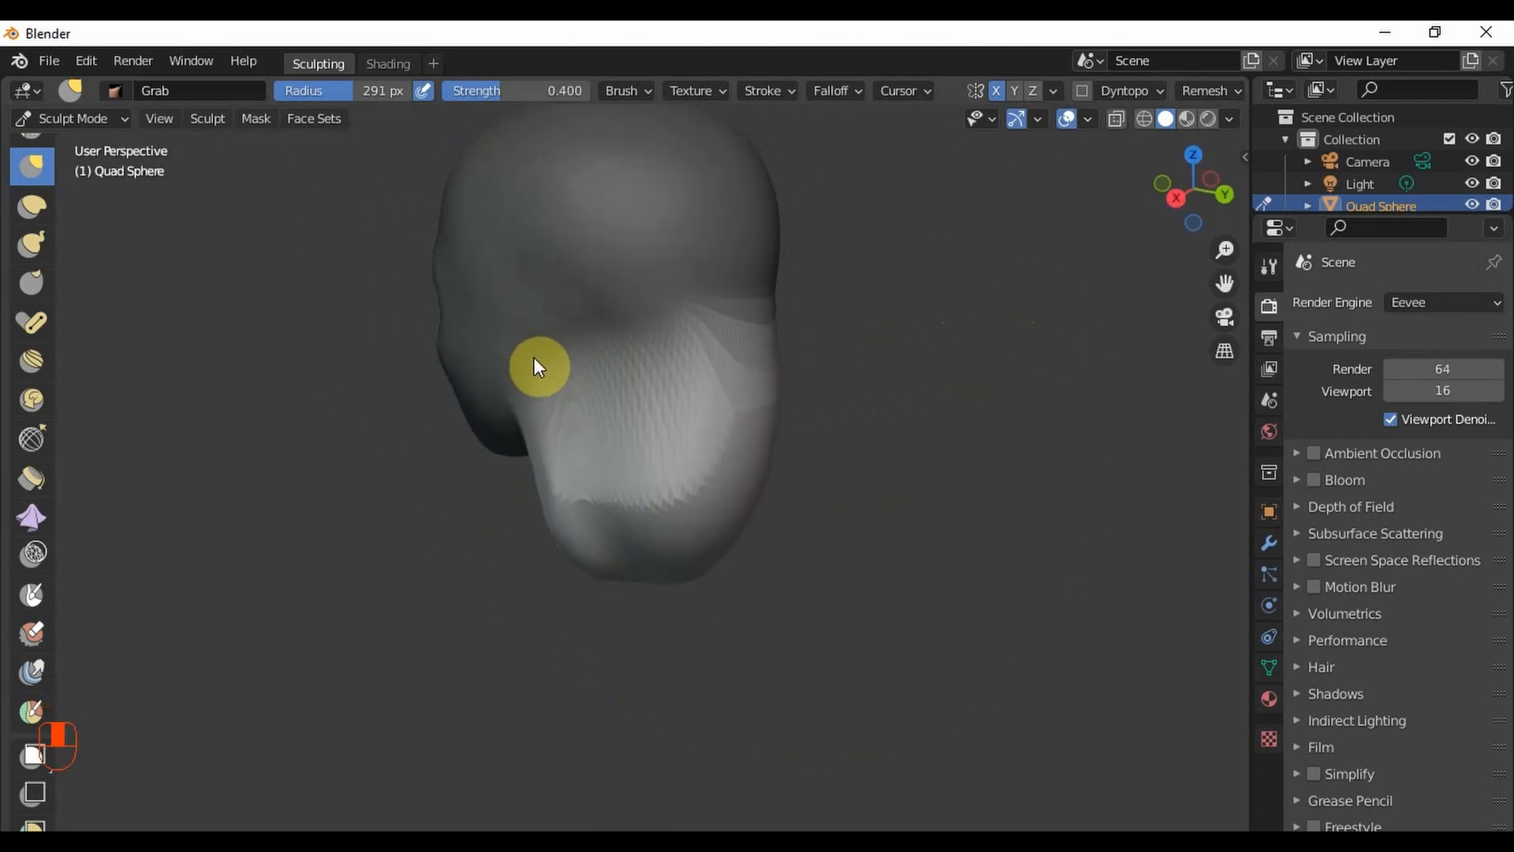
{"action": "scroll", "coordinate": [694, 386], "scroll_direction": "up", "scroll_amount": 3}
{"action": "middle_click_drag", "start_coordinate": [675, 469], "coordinate": [848, 626]}
{"action": "left_click", "coordinate": [719, 589]}
{"action": "mouse_move", "coordinate": [719, 590]}
{"action": "middle_mouse_down"}
{"action": "mouse_move", "coordinate": [538, 545]}
{"action": "mouse_move", "coordinate": [440, 547]}
{"action": "middle_mouse_up"}
{"action": "left_click_drag", "start_coordinate": [428, 490], "coordinate": [353, 524]}
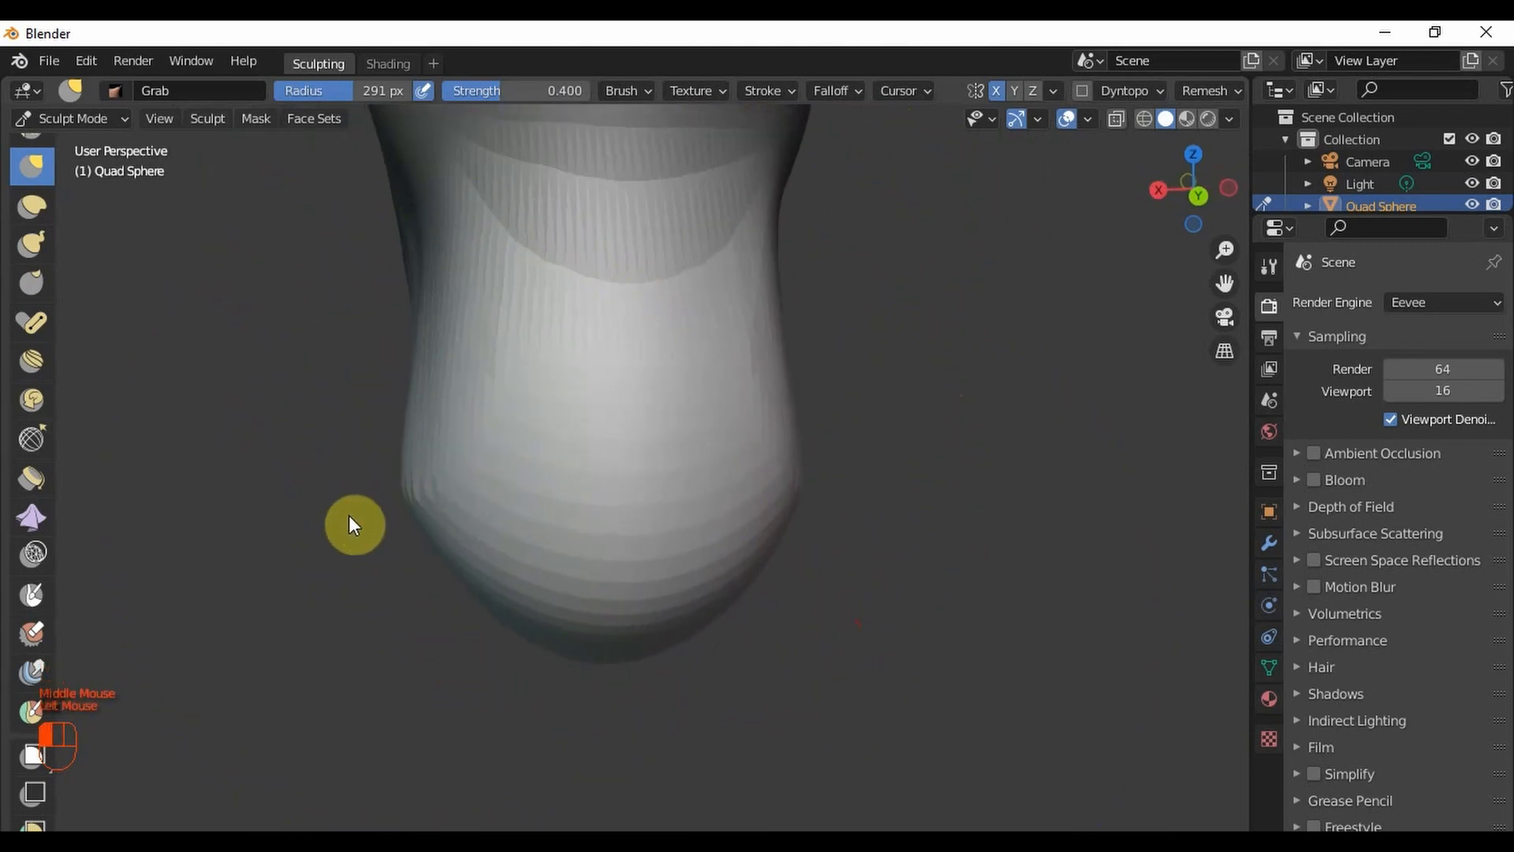
- Push the back of the neck inward just below the skull to form a curved nape
{"action": "scroll", "coordinate": [497, 497], "scroll_direction": "down", "scroll_amount": 2}
{"action": "middle_click_drag", "start_coordinate": [497, 497], "coordinate": [727, 418]}
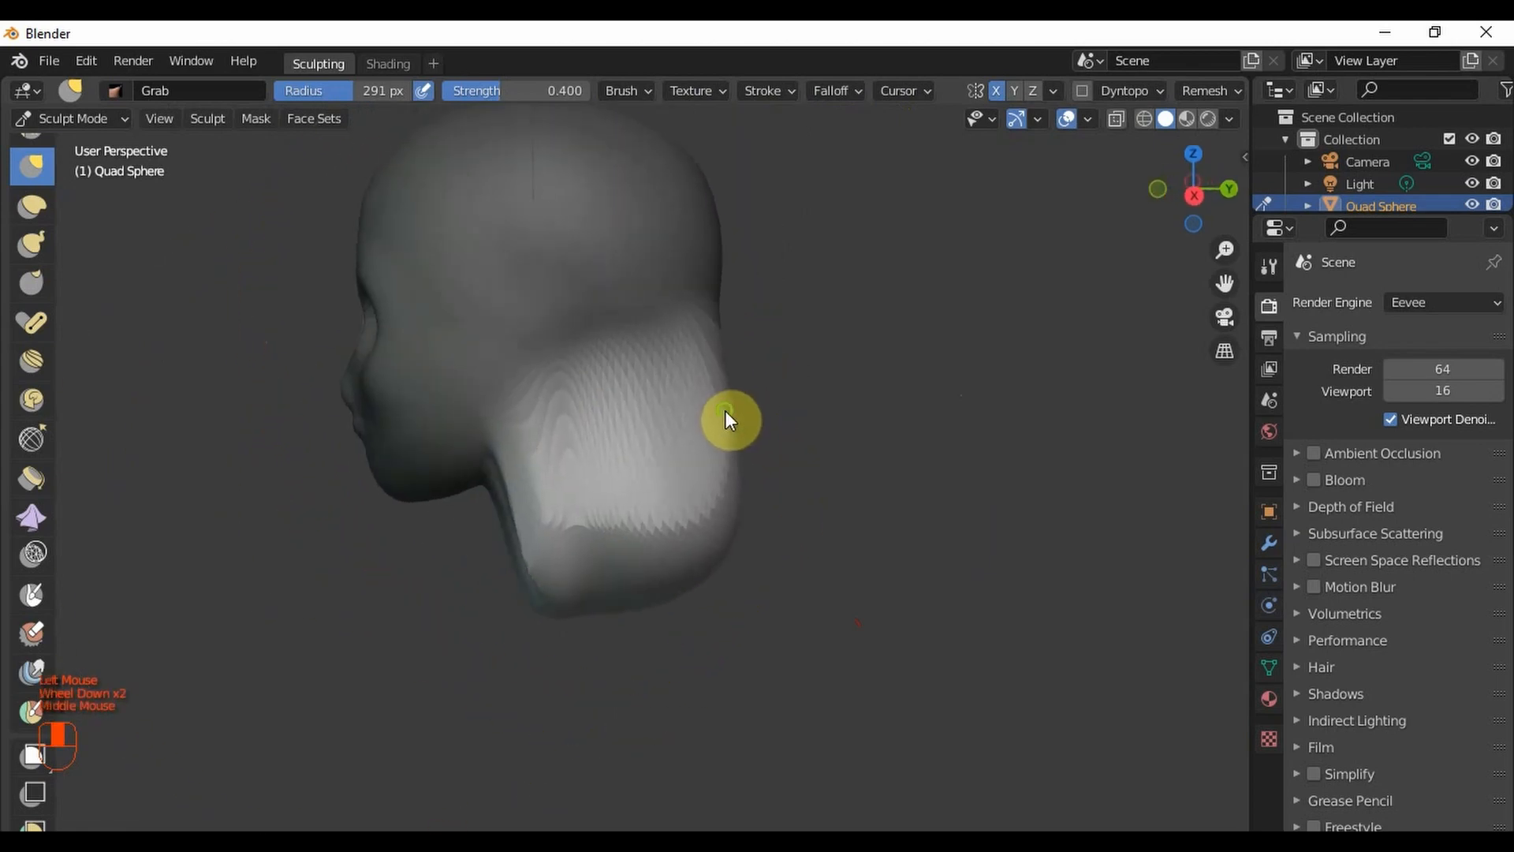
{"action": "left_click_drag", "start_coordinate": [716, 362], "coordinate": [593, 392]}
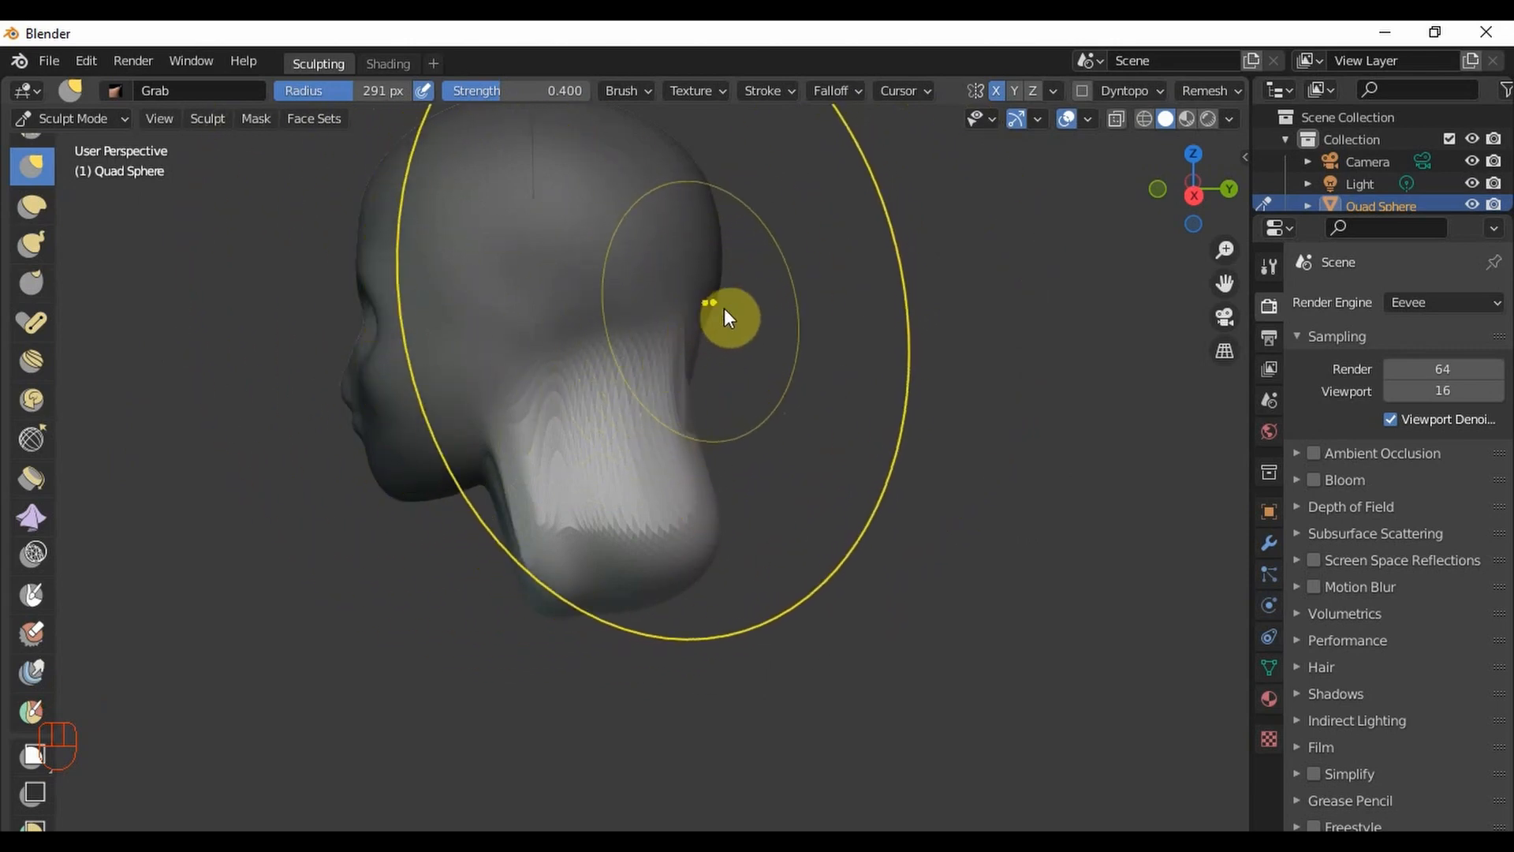
{"action": "middle_click_drag", "start_coordinate": [680, 471], "coordinate": [636, 480]}
- Refine the neck profile in the right orthographic view, adjusting its side and the front edge beneath the jaw
{"action": "key", "text": "grave"}
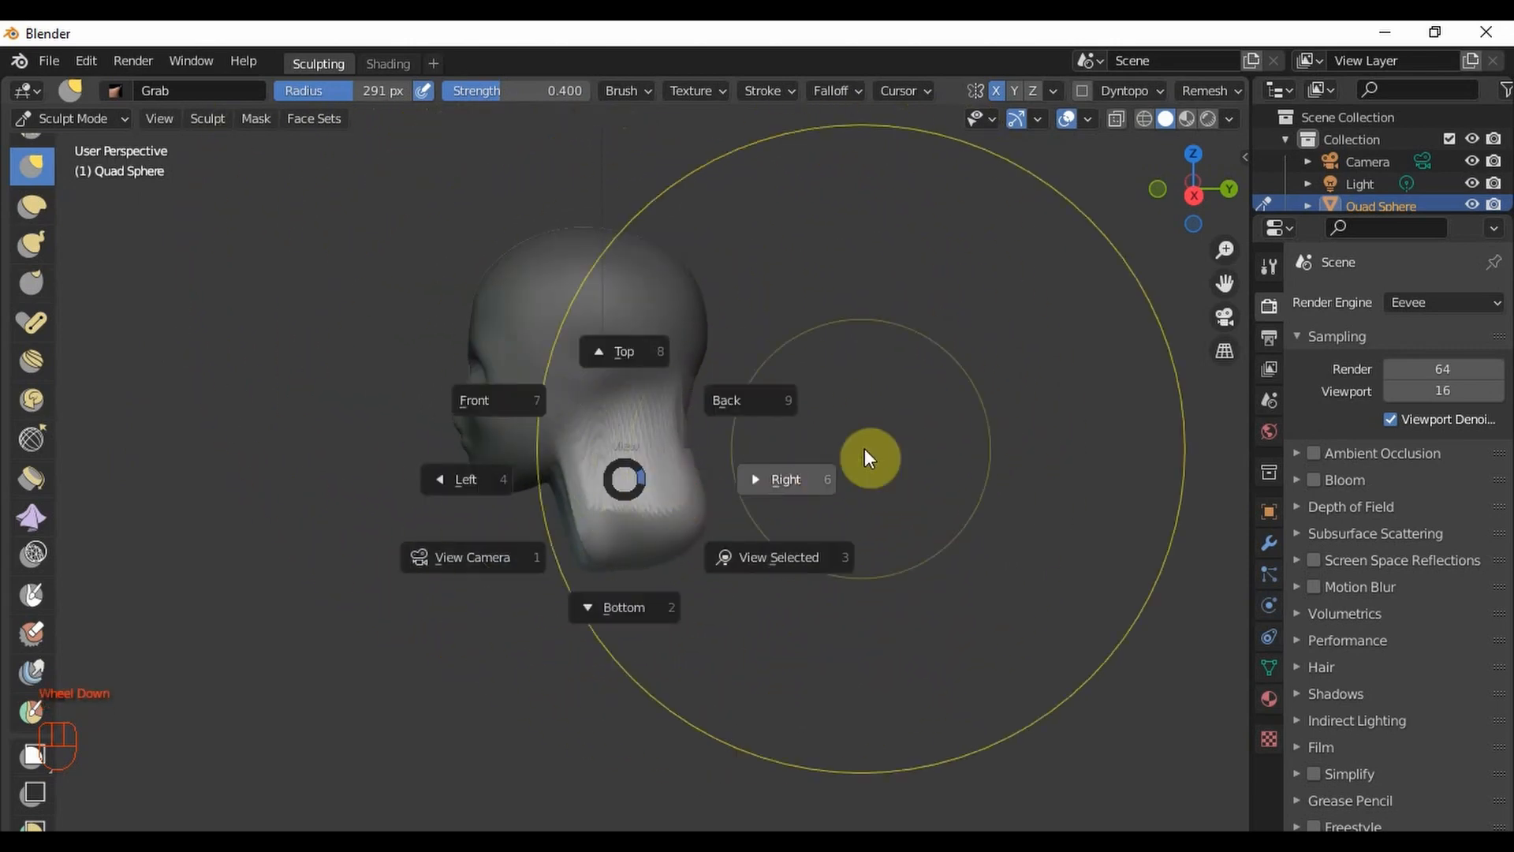
{"action": "left_click", "coordinate": [771, 473]}
{"action": "scroll", "coordinate": [667, 358], "scroll_direction": "up", "scroll_amount": 2}
{"action": "scroll", "coordinate": [683, 402], "scroll_direction": "up", "scroll_amount": 3}
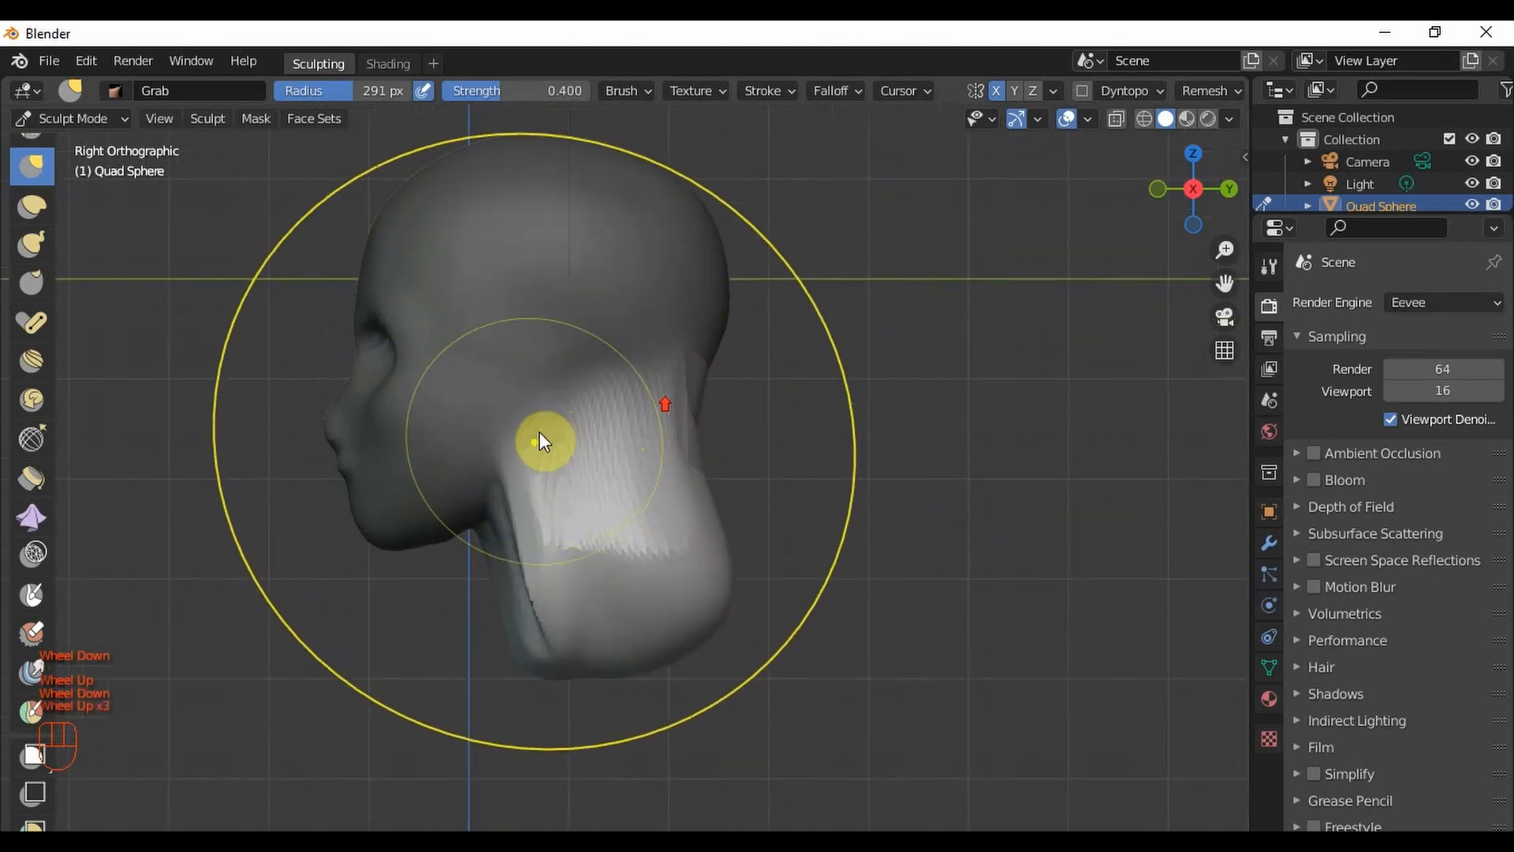
{"action": "scroll", "coordinate": [718, 357], "scroll_direction": "down", "scroll_amount": 2}
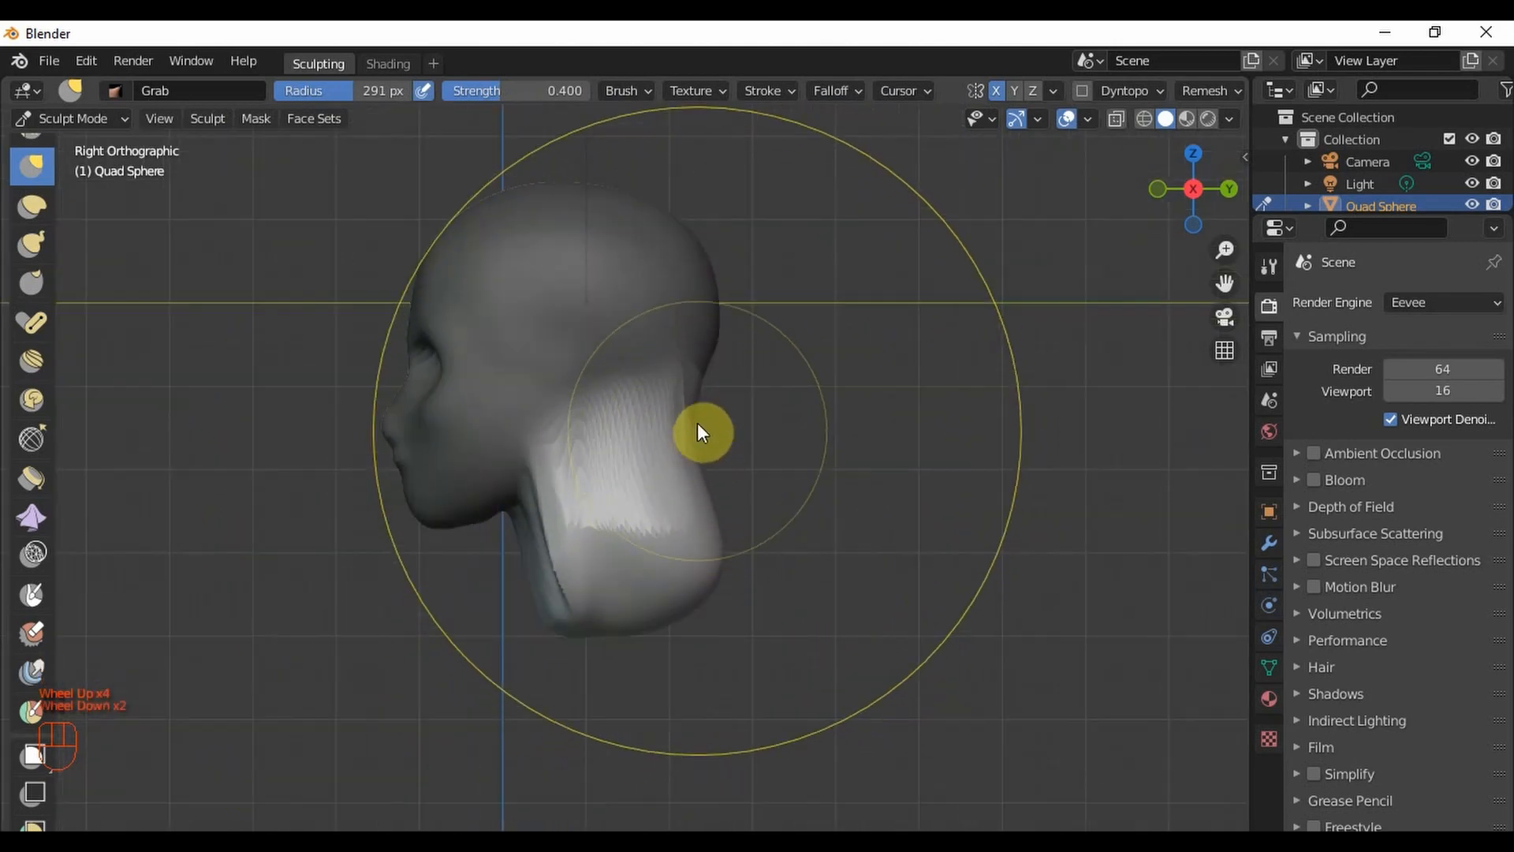
{"action": "scroll", "coordinate": [678, 400], "scroll_direction": "up", "scroll_amount": 3}
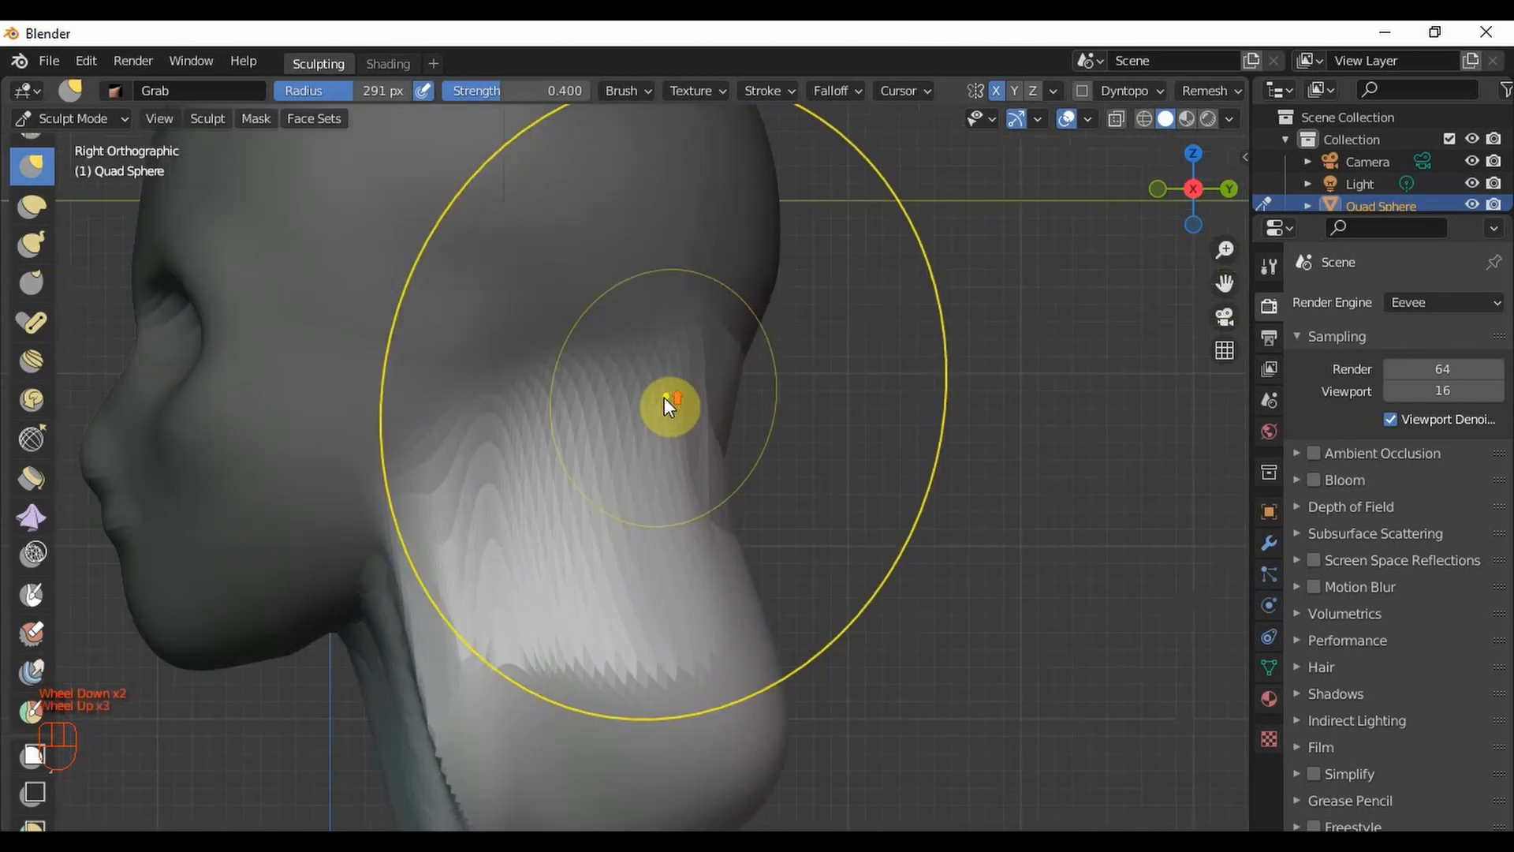
{"action": "mouse_move", "coordinate": [127, 503]}
{"action": "left_mouse_down"}
{"action": "mouse_move", "coordinate": [120, 491]}
{"action": "mouse_move", "coordinate": [140, 514]}
{"action": "mouse_move", "coordinate": [158, 507]}
{"action": "left_mouse_up"}
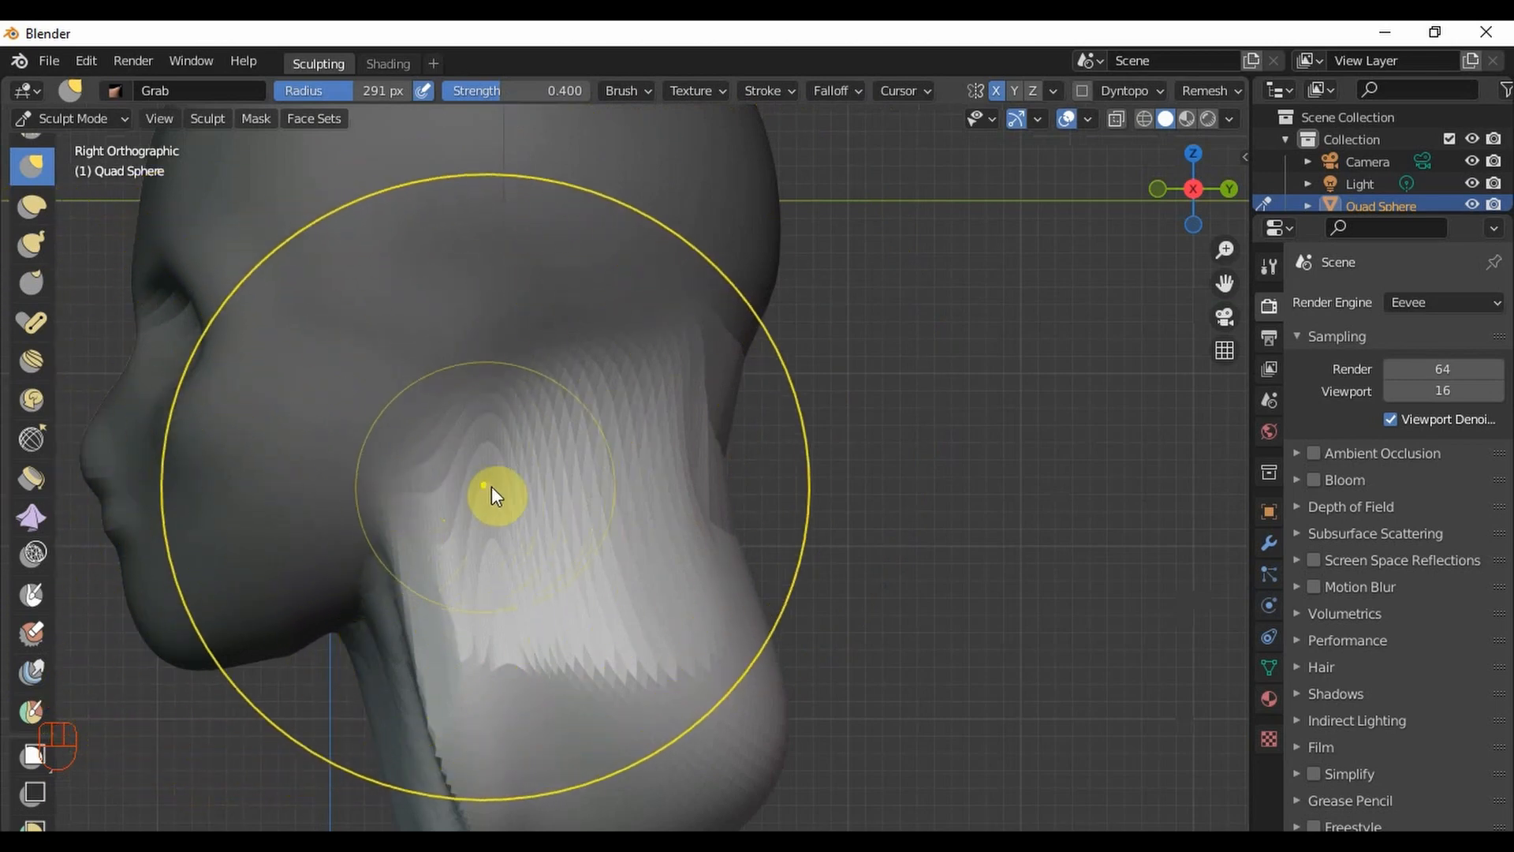
{"action": "mouse_move", "coordinate": [672, 471]}
{"action": "left_mouse_down"}
{"action": "mouse_move", "coordinate": [648, 459]}
{"action": "mouse_move", "coordinate": [666, 473]}
{"action": "mouse_move", "coordinate": [671, 461]}
{"action": "left_mouse_up"}
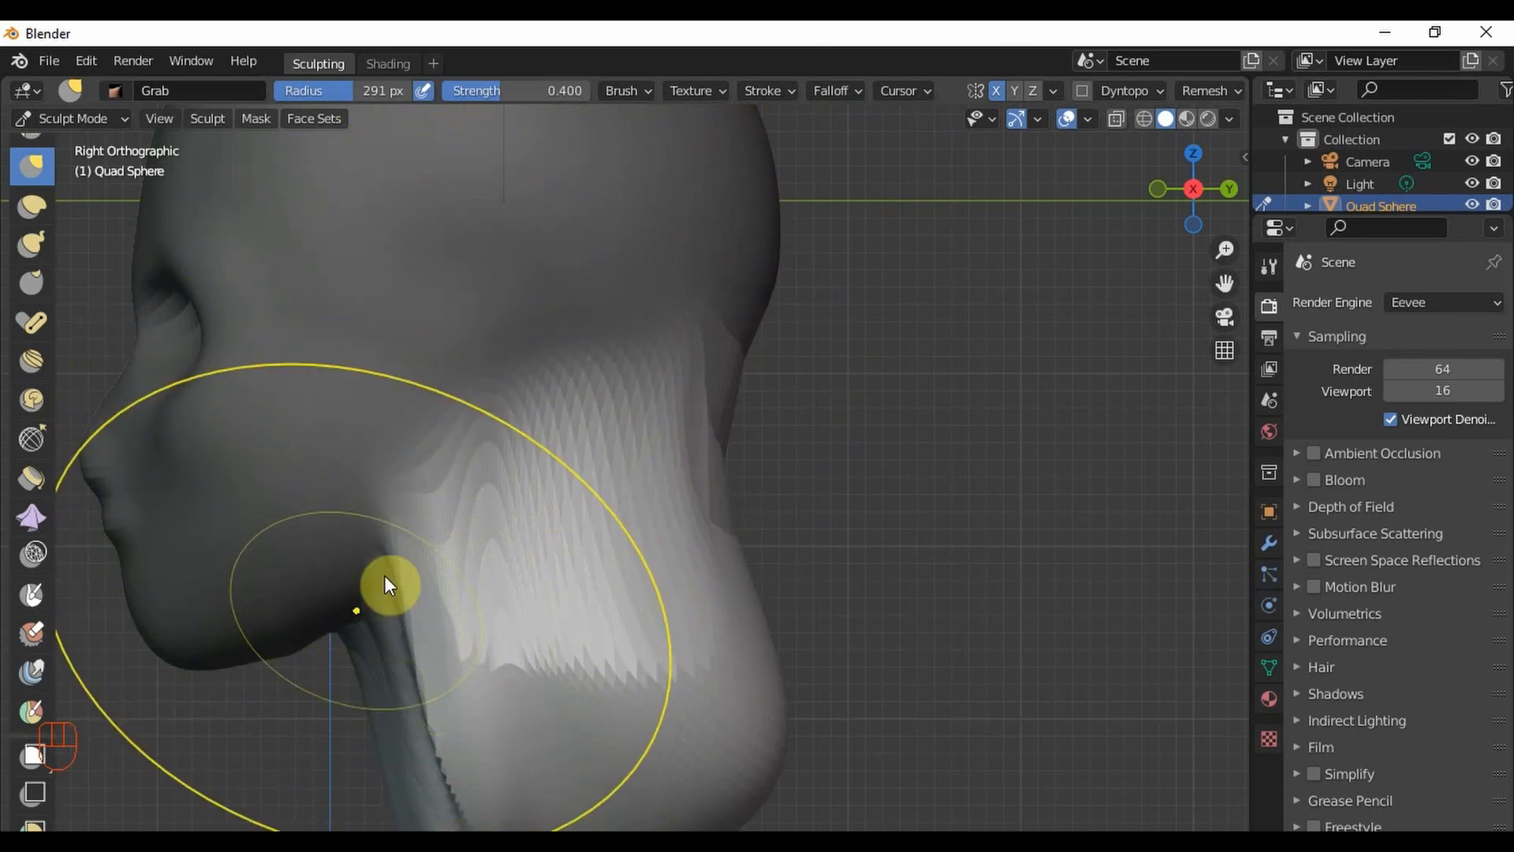
{"action": "mouse_move", "coordinate": [365, 563]}
{"action": "left_mouse_down"}
{"action": "mouse_move", "coordinate": [355, 601]}
{"action": "mouse_move", "coordinate": [534, 417]}
{"action": "mouse_move", "coordinate": [347, 590]}
{"action": "mouse_move", "coordinate": [621, 442]}
{"action": "mouse_move", "coordinate": [341, 560]}
{"action": "mouse_move", "coordinate": [594, 384]}
{"action": "mouse_move", "coordinate": [399, 522]}
{"action": "mouse_move", "coordinate": [589, 402]}
{"action": "mouse_move", "coordinate": [394, 647]}
{"action": "left_mouse_up"}
- Clear the mask from the whole head and save the file
{"action": "scroll", "coordinate": [619, 476], "scroll_direction": "down", "scroll_amount": 2}
{"action": "mouse_move", "coordinate": [618, 477]}
{"action": "middle_mouse_down"}
{"action": "mouse_move", "coordinate": [593, 429]}
{"action": "mouse_move", "coordinate": [409, 457]}
{"action": "middle_mouse_up"}
{"action": "scroll", "coordinate": [505, 445], "scroll_direction": "up", "scroll_amount": 2}
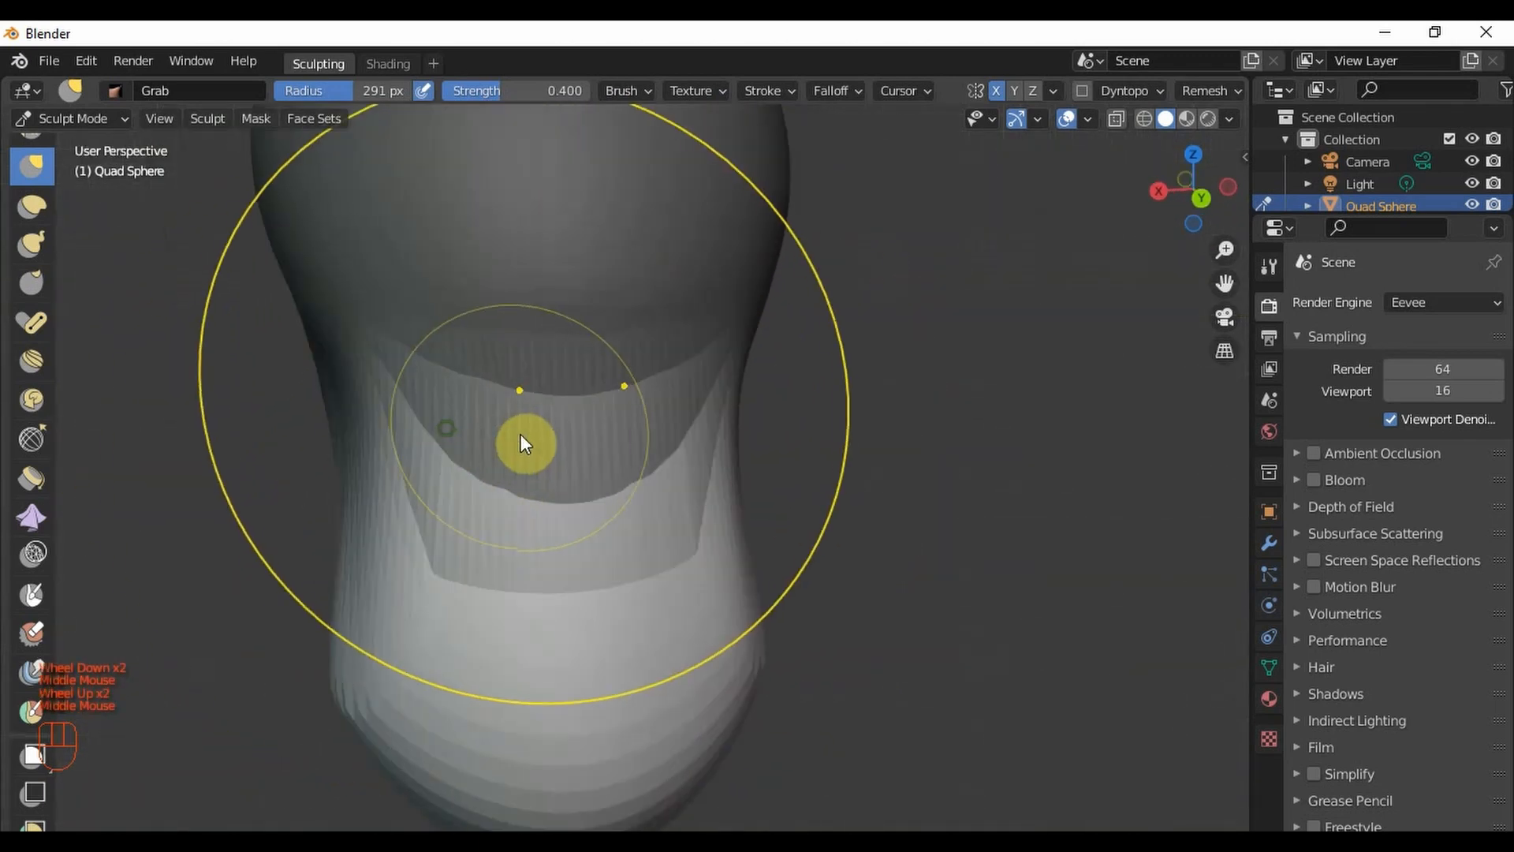
{"action": "middle_click_drag", "start_coordinate": [509, 432], "coordinate": [541, 431]}
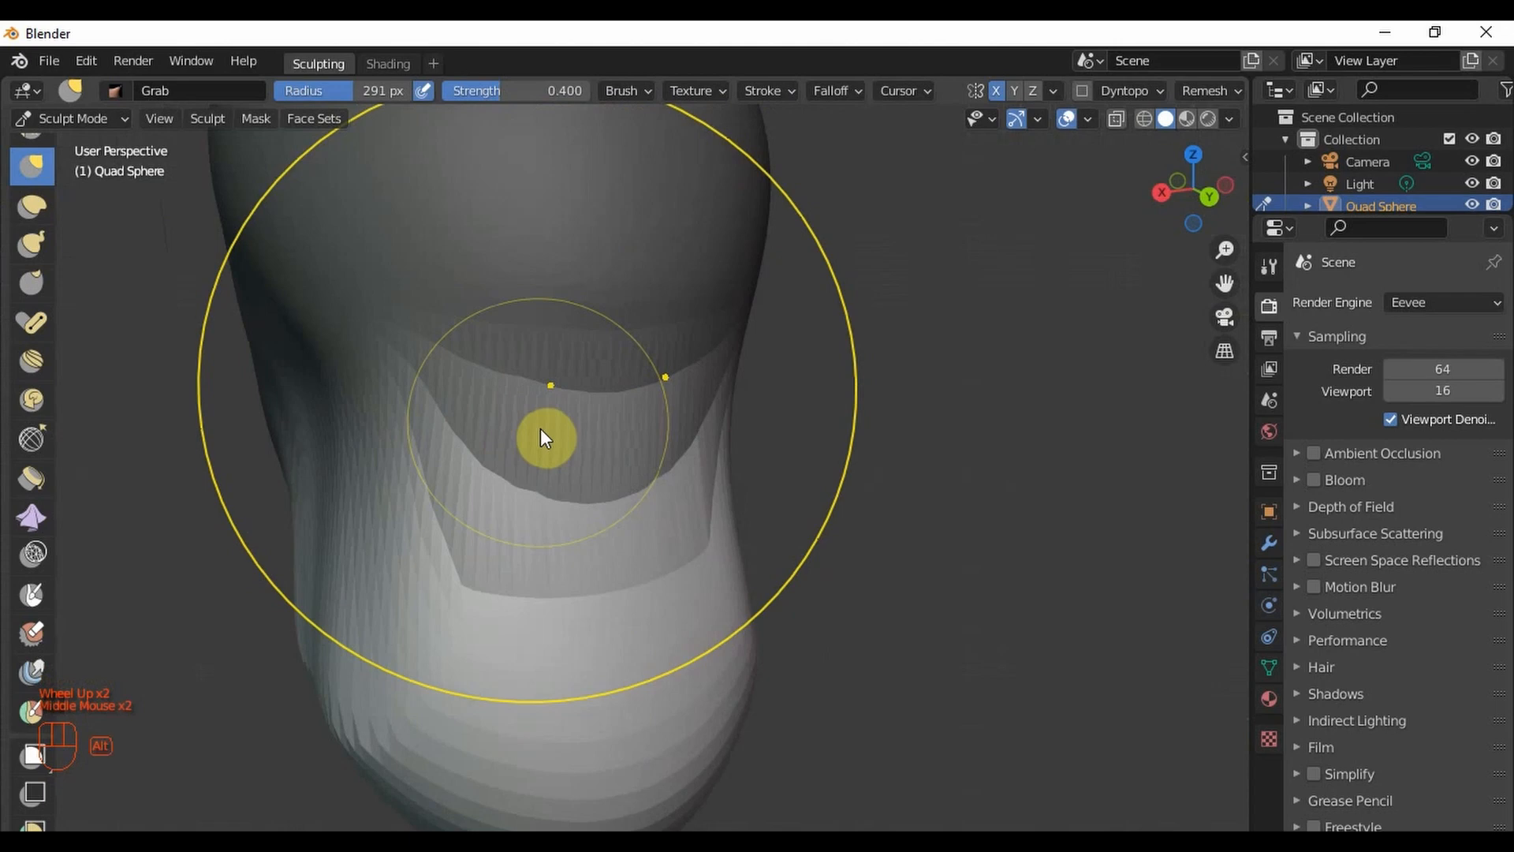
{"action": "key", "text": "alt+m"}
{"action": "scroll", "coordinate": [497, 464], "scroll_direction": "down", "scroll_amount": 2}
{"action": "middle_click_drag", "start_coordinate": [481, 465], "coordinate": [649, 452], "text": "shift"}
{"action": "middle_click_drag", "start_coordinate": [686, 551], "coordinate": [344, 457], "text": "shift"}
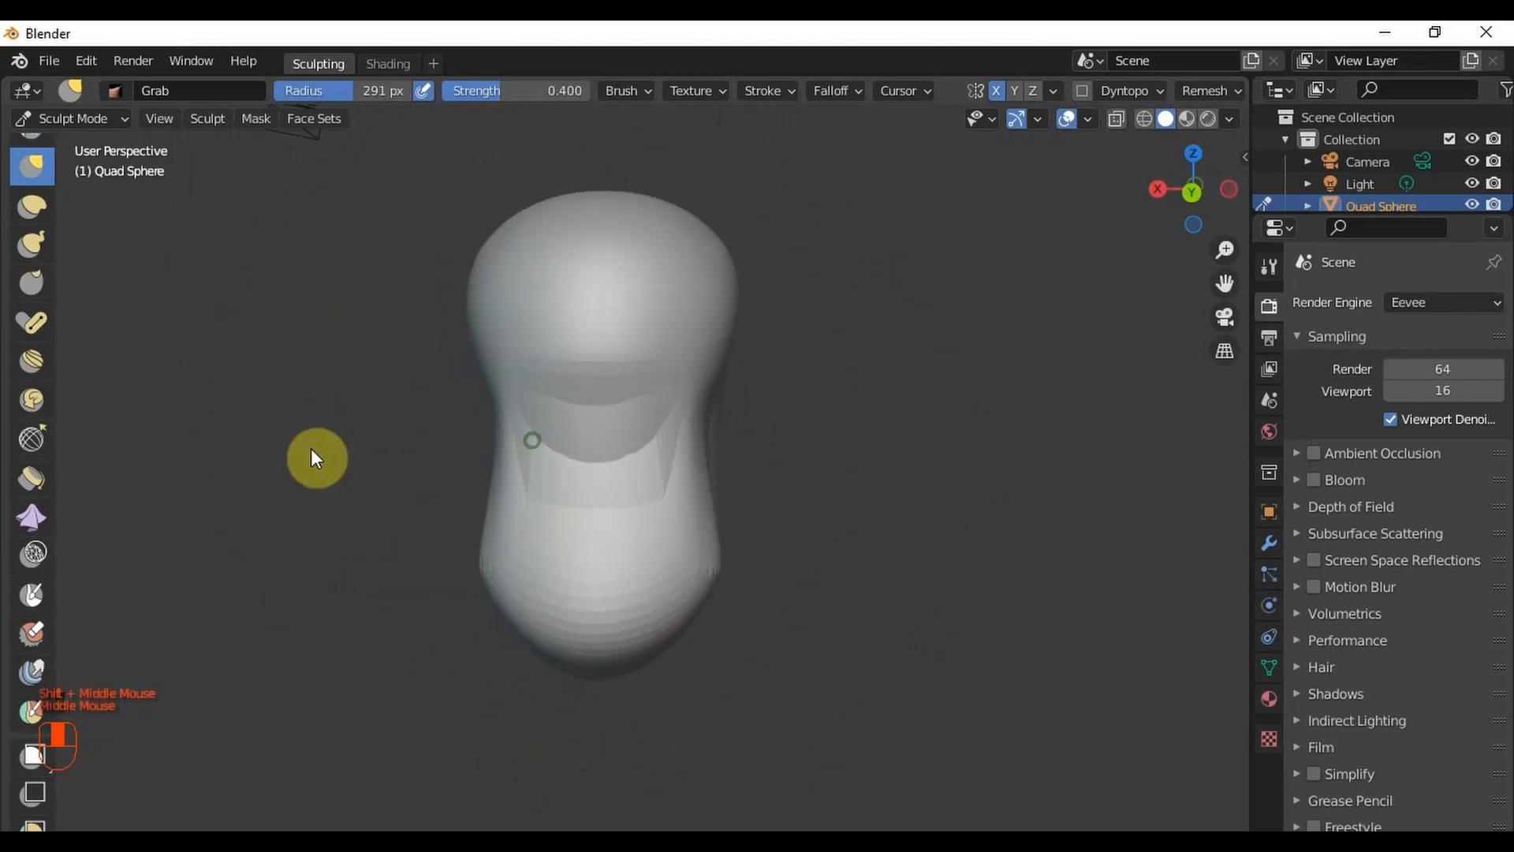
{"action": "middle_click_drag", "start_coordinate": [720, 433], "coordinate": [528, 453]}
{"action": "scroll", "coordinate": [552, 483], "scroll_direction": "up", "scroll_amount": 2}
{"action": "scroll", "coordinate": [733, 473], "scroll_direction": "down", "scroll_amount": 2}
{"action": "scroll", "coordinate": [714, 465], "scroll_direction": "down", "scroll_amount": 1}
{"action": "middle_click_drag", "start_coordinate": [713, 465], "coordinate": [785, 466]}
{"action": "key", "text": "ctrl+s"}
- Set the Grab brush to a 170 px radius and 0.242 strength, and smooth the jagged transition between jaw and neck
{"action": "mouse_move", "coordinate": [569, 496]}
{"action": "middle_mouse_down"}
{"action": "mouse_move", "coordinate": [680, 508]}
{"action": "mouse_move", "coordinate": [580, 517]}
{"action": "mouse_move", "coordinate": [628, 528]}
{"action": "mouse_move", "coordinate": [732, 497]}
{"action": "middle_mouse_up"}
{"action": "scroll", "coordinate": [653, 532], "scroll_direction": "up", "scroll_amount": 2}
{"action": "scroll", "coordinate": [666, 533], "scroll_direction": "down", "scroll_amount": 2}
{"action": "scroll", "coordinate": [757, 544], "scroll_direction": "up", "scroll_amount": 1}
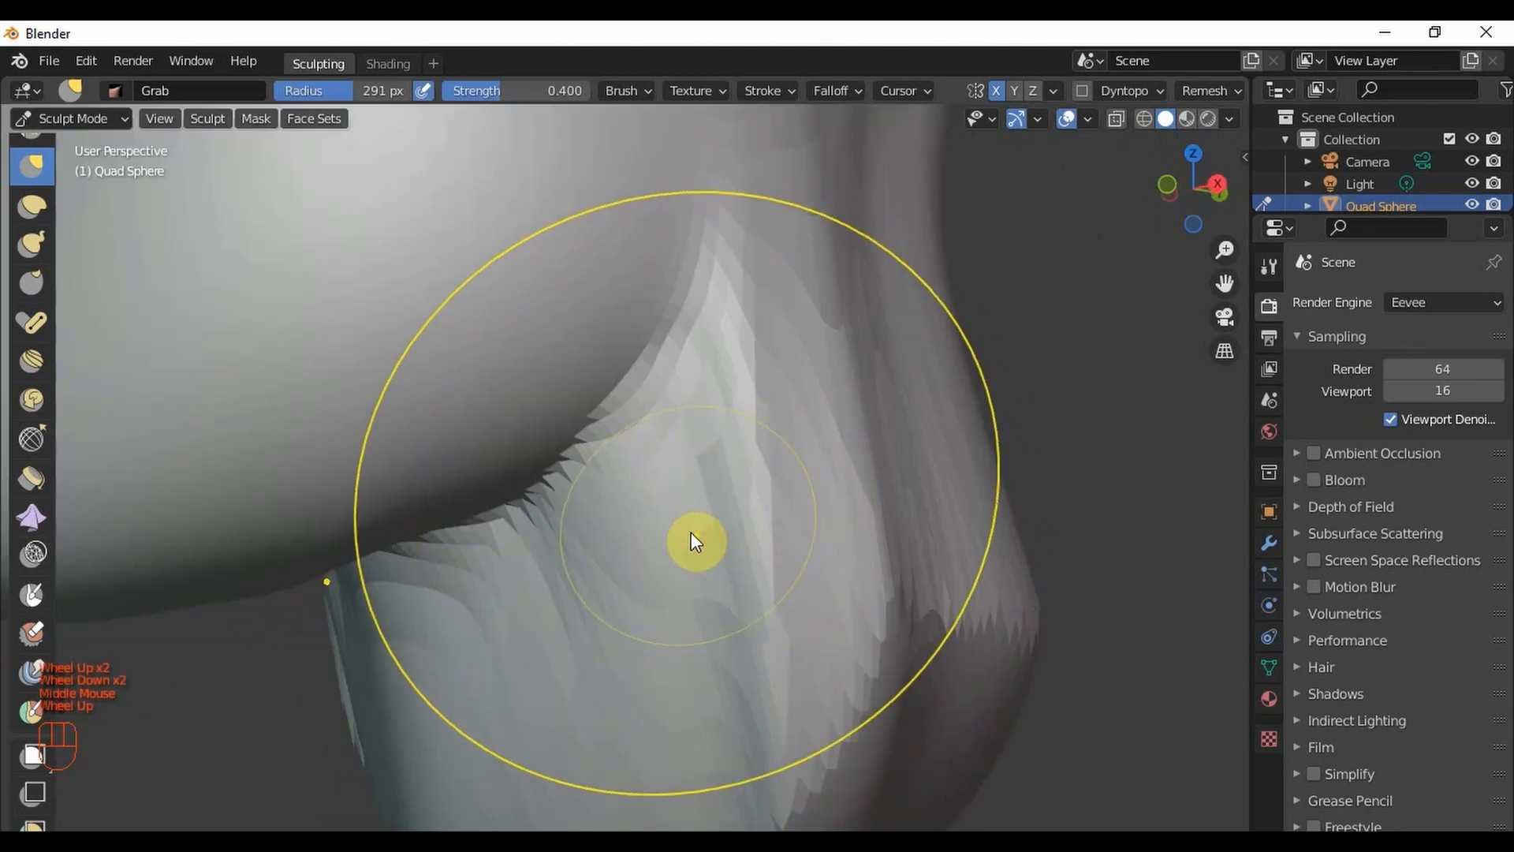
{"action": "scroll", "coordinate": [692, 539], "scroll_direction": "up", "scroll_amount": 5, "text": "shift"}
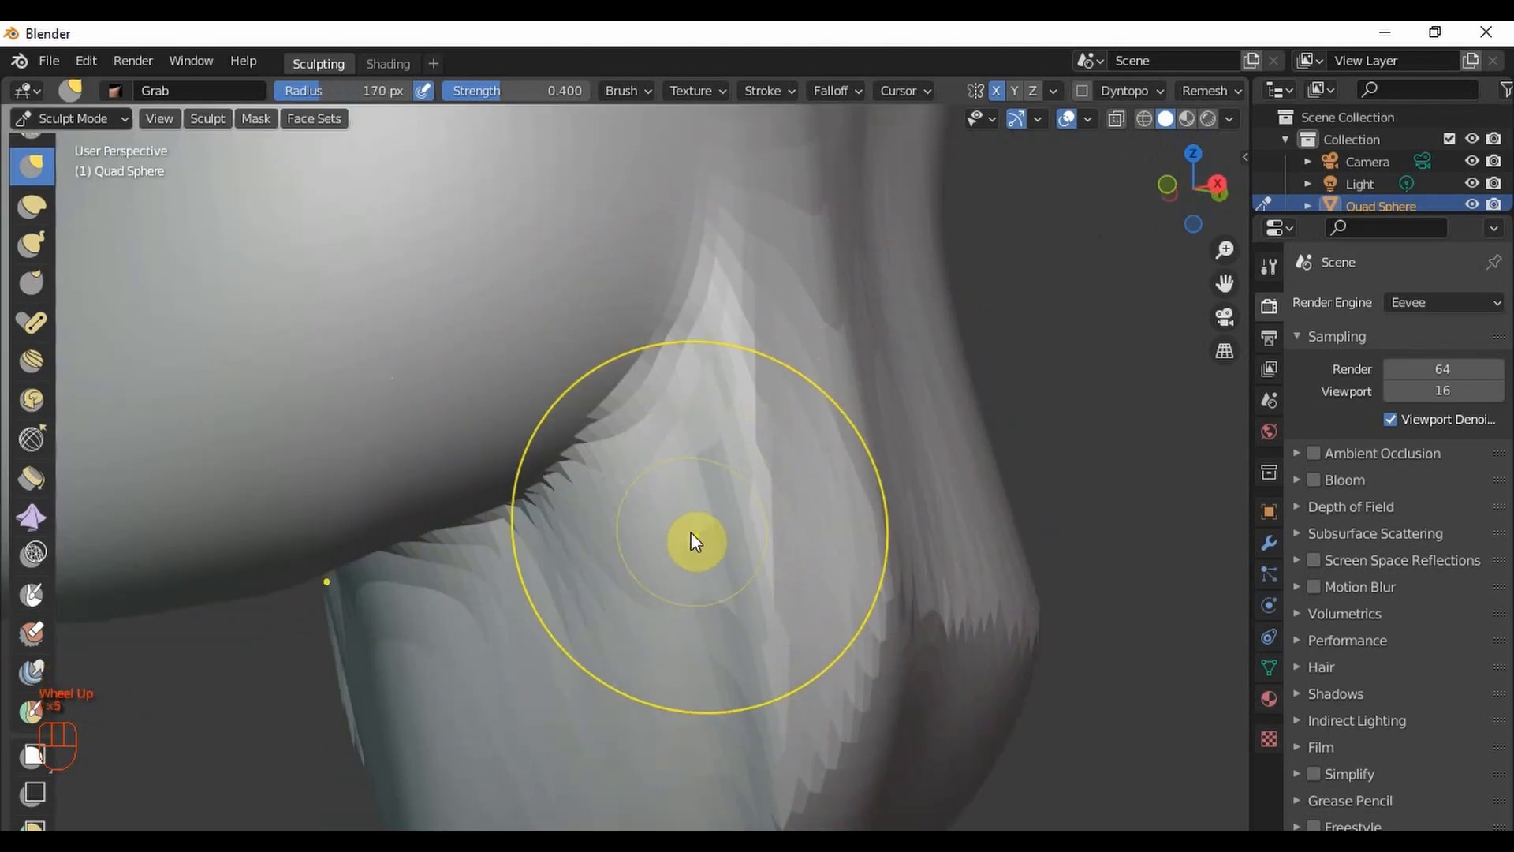
{"action": "key", "text": "shift+f"}
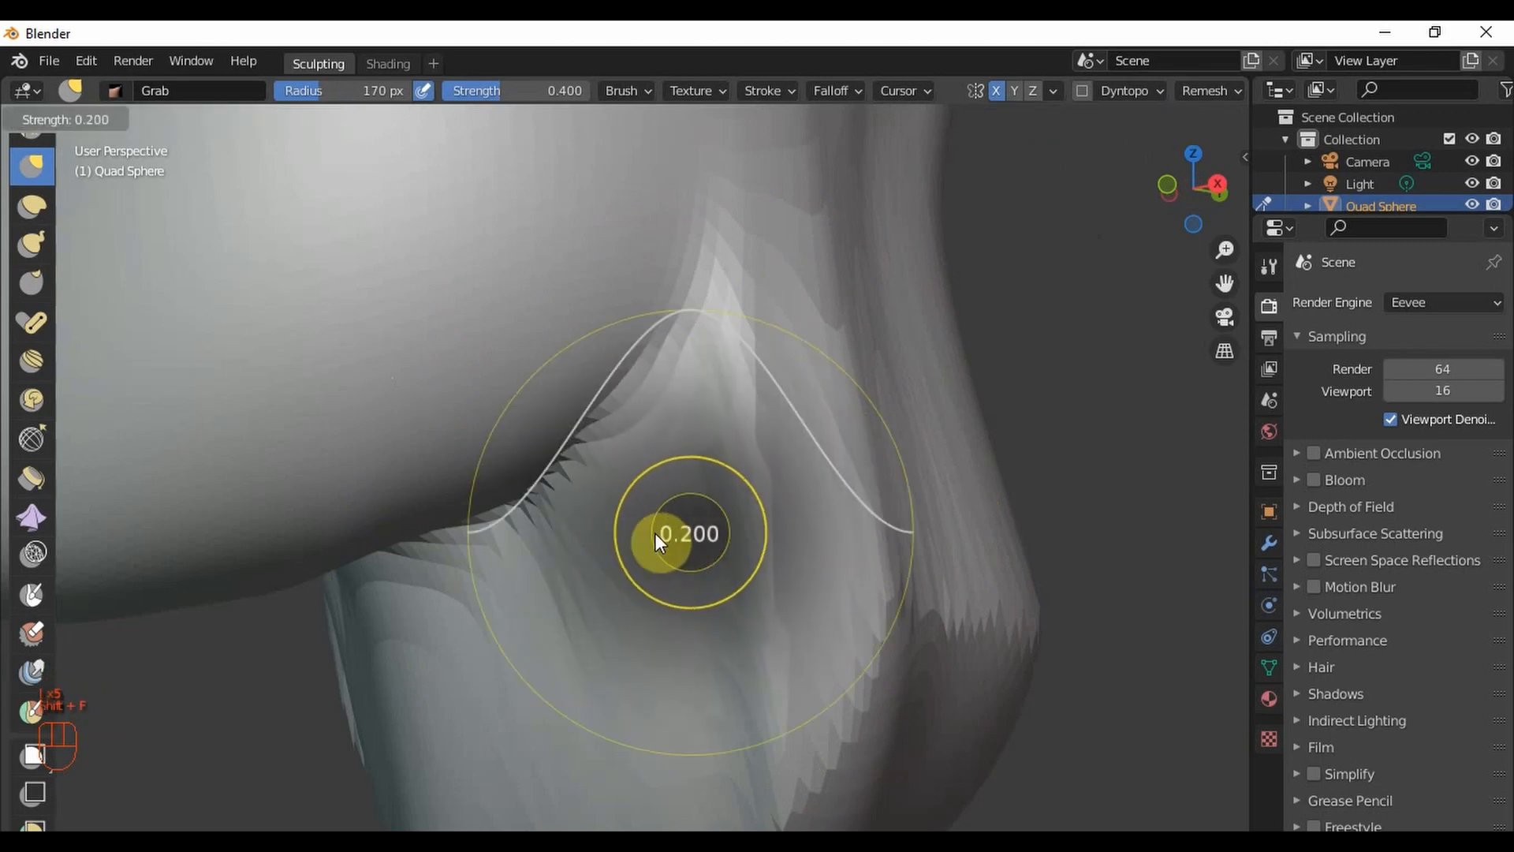
{"action": "left_click", "coordinate": [664, 541]}
{"action": "mouse_move", "coordinate": [681, 413]}
{"action": "left_mouse_down", "text": "shift"}
{"action": "mouse_move", "coordinate": [721, 516]}
{"action": "mouse_move", "coordinate": [796, 272]}
{"action": "mouse_move", "coordinate": [936, 473]}
{"action": "mouse_move", "coordinate": [676, 611]}
{"action": "mouse_move", "coordinate": [537, 631]}
{"action": "mouse_move", "coordinate": [547, 642]}
{"action": "left_mouse_up", "text": "shift"}
{"action": "scroll", "coordinate": [547, 642], "scroll_direction": "down", "scroll_amount": 1, "text": "shift"}
- Reshape the side of the neck just beneath the jaw corner with repeated Grab strokes
{"action": "scroll", "coordinate": [547, 642], "scroll_direction": "down", "scroll_amount": 2}
{"action": "mouse_move", "coordinate": [702, 557]}
{"action": "middle_mouse_down"}
{"action": "mouse_move", "coordinate": [532, 622]}
{"action": "mouse_move", "coordinate": [378, 626]}
{"action": "middle_mouse_up"}
{"action": "scroll", "coordinate": [582, 534], "scroll_direction": "up", "scroll_amount": 2, "text": "shift"}
{"action": "middle_click_drag", "start_coordinate": [582, 533], "coordinate": [764, 517]}
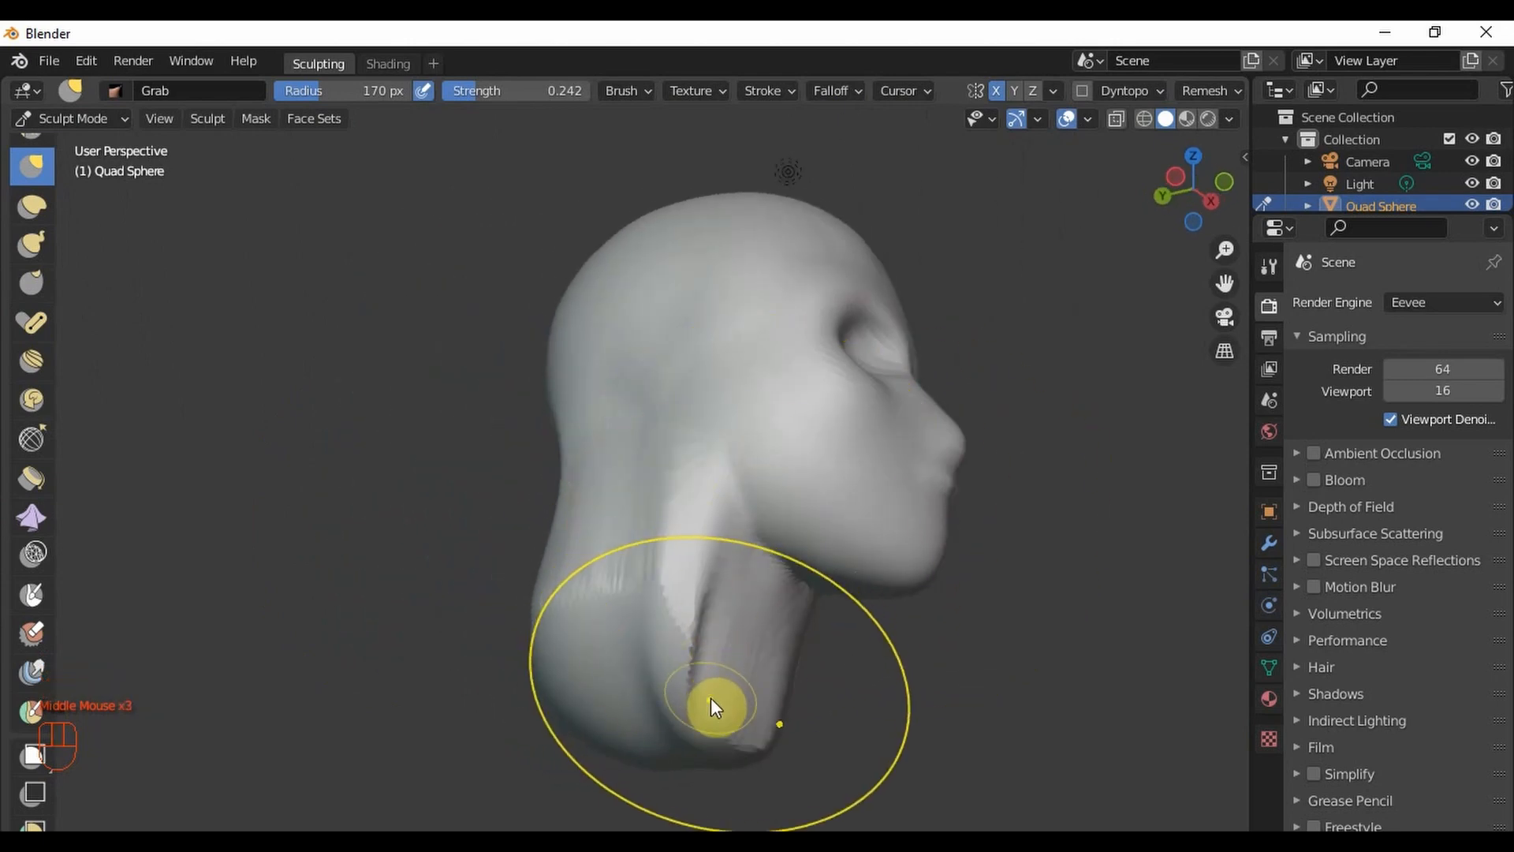
{"action": "middle_click_drag", "start_coordinate": [649, 556], "coordinate": [939, 507]}
{"action": "middle_click_drag", "start_coordinate": [560, 500], "coordinate": [700, 480], "text": "shift"}
{"action": "middle_click_drag", "start_coordinate": [618, 531], "coordinate": [727, 538]}
{"action": "scroll", "coordinate": [706, 548], "scroll_direction": "up", "scroll_amount": 2}
{"action": "mouse_move", "coordinate": [686, 548]}
{"action": "left_mouse_down"}
{"action": "mouse_move", "coordinate": [737, 558]}
{"action": "mouse_move", "coordinate": [764, 541]}
{"action": "mouse_move", "coordinate": [772, 479]}
{"action": "mouse_move", "coordinate": [710, 559]}
{"action": "mouse_move", "coordinate": [703, 466]}
{"action": "mouse_move", "coordinate": [740, 495]}
{"action": "mouse_move", "coordinate": [808, 408]}
{"action": "mouse_move", "coordinate": [787, 453]}
{"action": "mouse_move", "coordinate": [777, 446]}
{"action": "left_mouse_up"}
{"action": "scroll", "coordinate": [804, 489], "scroll_direction": "down", "scroll_amount": 2}
{"action": "mouse_move", "coordinate": [834, 516]}
{"action": "middle_mouse_down"}
{"action": "mouse_move", "coordinate": [760, 515]}
{"action": "mouse_move", "coordinate": [796, 497]}
{"action": "middle_mouse_up"}
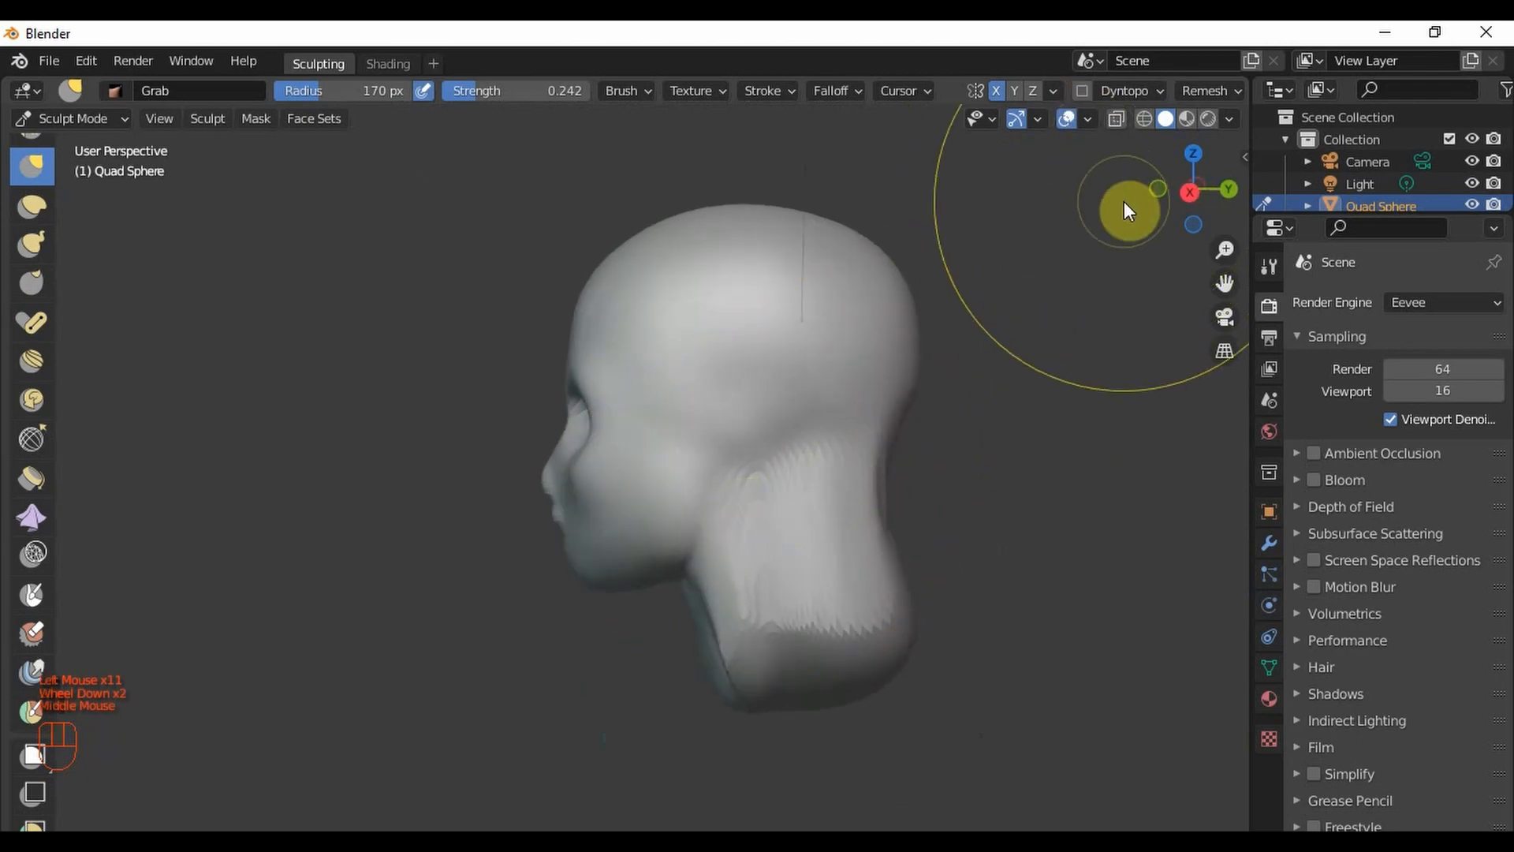
- Adjust the rear of the jaw and the adjoining upper side of the neck with the Grab brush
{"action": "scroll", "coordinate": [686, 556], "scroll_direction": "up", "scroll_amount": 2}
{"action": "middle_click_drag", "start_coordinate": [750, 534], "coordinate": [852, 442]}
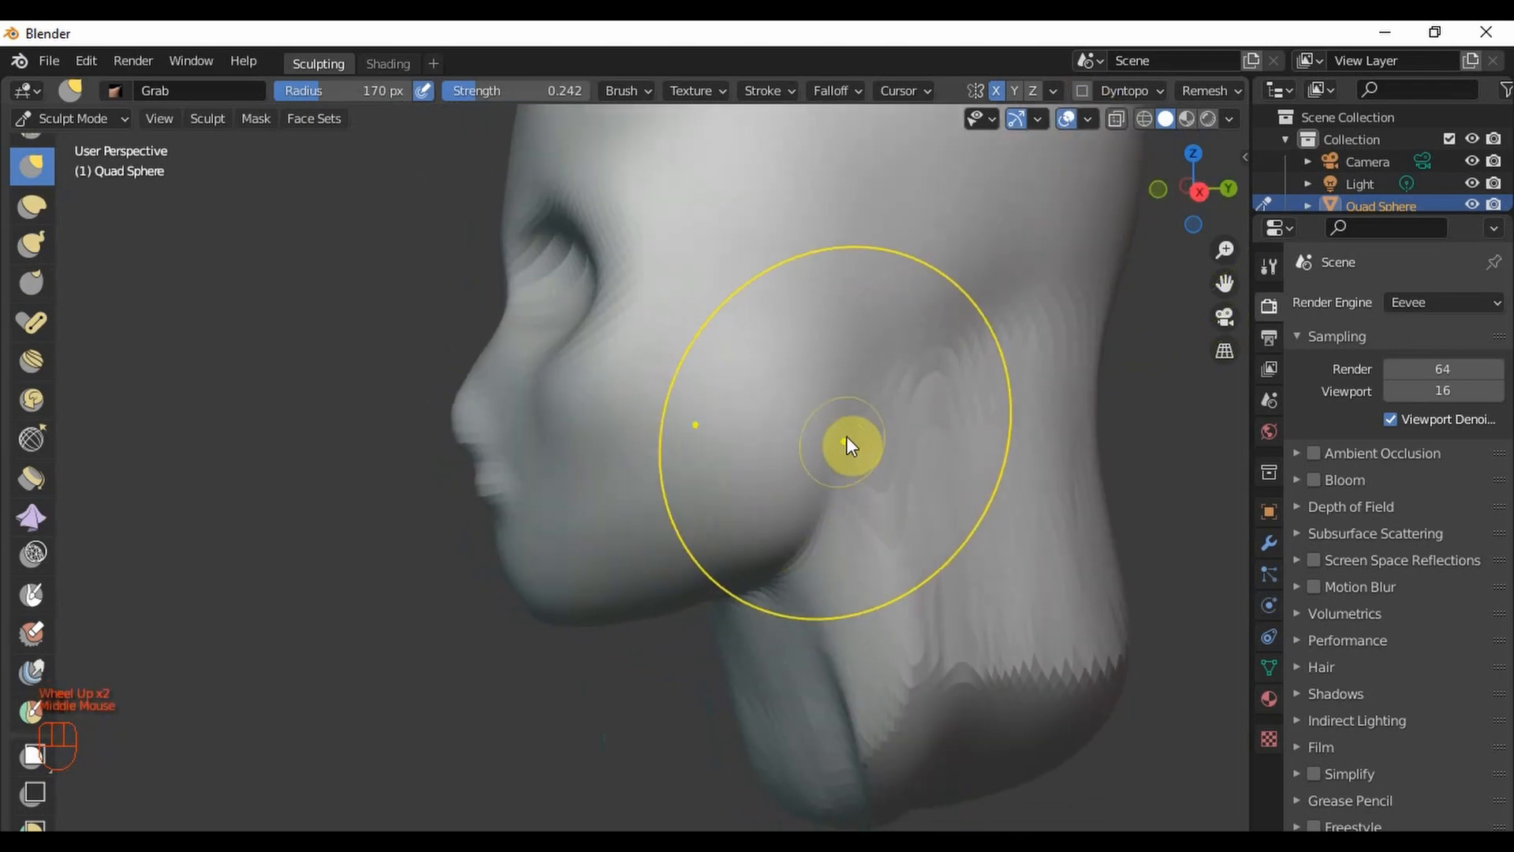
{"action": "mouse_move", "coordinate": [891, 379]}
{"action": "left_mouse_down"}
{"action": "mouse_move", "coordinate": [868, 442]}
{"action": "mouse_move", "coordinate": [878, 412]}
{"action": "mouse_move", "coordinate": [866, 555]}
{"action": "left_mouse_up"}
{"action": "scroll", "coordinate": [860, 544], "scroll_direction": "up", "scroll_amount": 2}
{"action": "scroll", "coordinate": [770, 531], "scroll_direction": "down", "scroll_amount": 1}
{"action": "mouse_move", "coordinate": [770, 517]}
{"action": "left_mouse_down"}
{"action": "mouse_move", "coordinate": [758, 501]}
{"action": "mouse_move", "coordinate": [771, 473]}
{"action": "left_mouse_up"}
- Pull the chin downward and shape the lower jawline back towards the jaw corner
{"action": "left_click", "coordinate": [424, 646]}
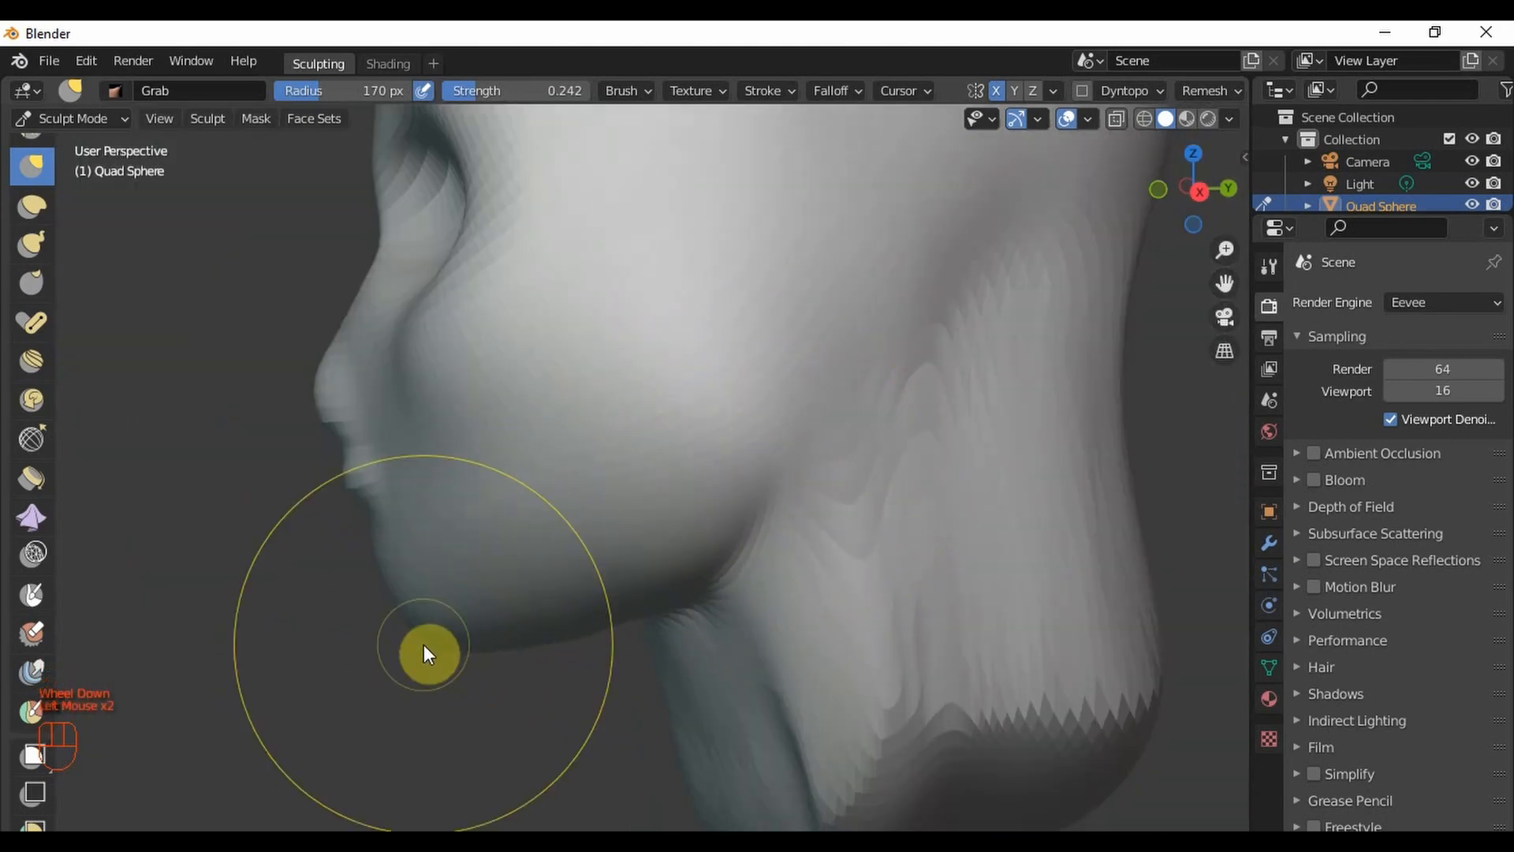
{"action": "mouse_move", "coordinate": [427, 635]}
{"action": "left_mouse_down"}
{"action": "mouse_move", "coordinate": [406, 802]}
{"action": "mouse_move", "coordinate": [410, 788]}
{"action": "left_mouse_up"}
{"action": "mouse_move", "coordinate": [542, 609]}
{"action": "left_mouse_down"}
{"action": "mouse_move", "coordinate": [539, 645]}
{"action": "mouse_move", "coordinate": [587, 587]}
{"action": "mouse_move", "coordinate": [620, 598]}
{"action": "mouse_move", "coordinate": [686, 560]}
{"action": "left_mouse_up"}
{"action": "scroll", "coordinate": [595, 591], "scroll_direction": "down", "scroll_amount": 1}
{"action": "scroll", "coordinate": [710, 544], "scroll_direction": "up", "scroll_amount": 2}
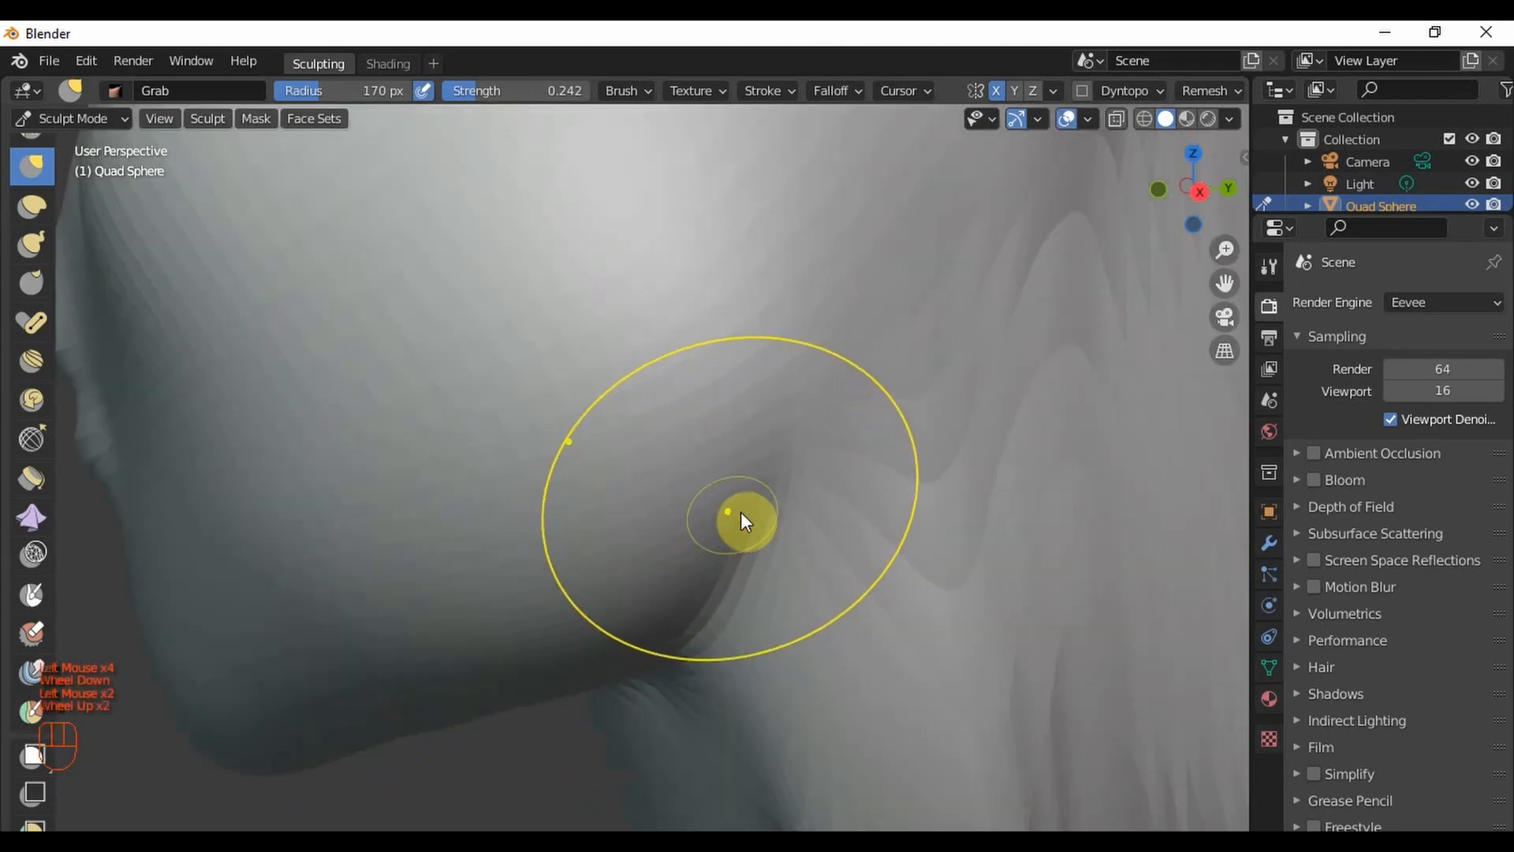
{"action": "scroll", "coordinate": [770, 480], "scroll_direction": "down", "scroll_amount": 2}
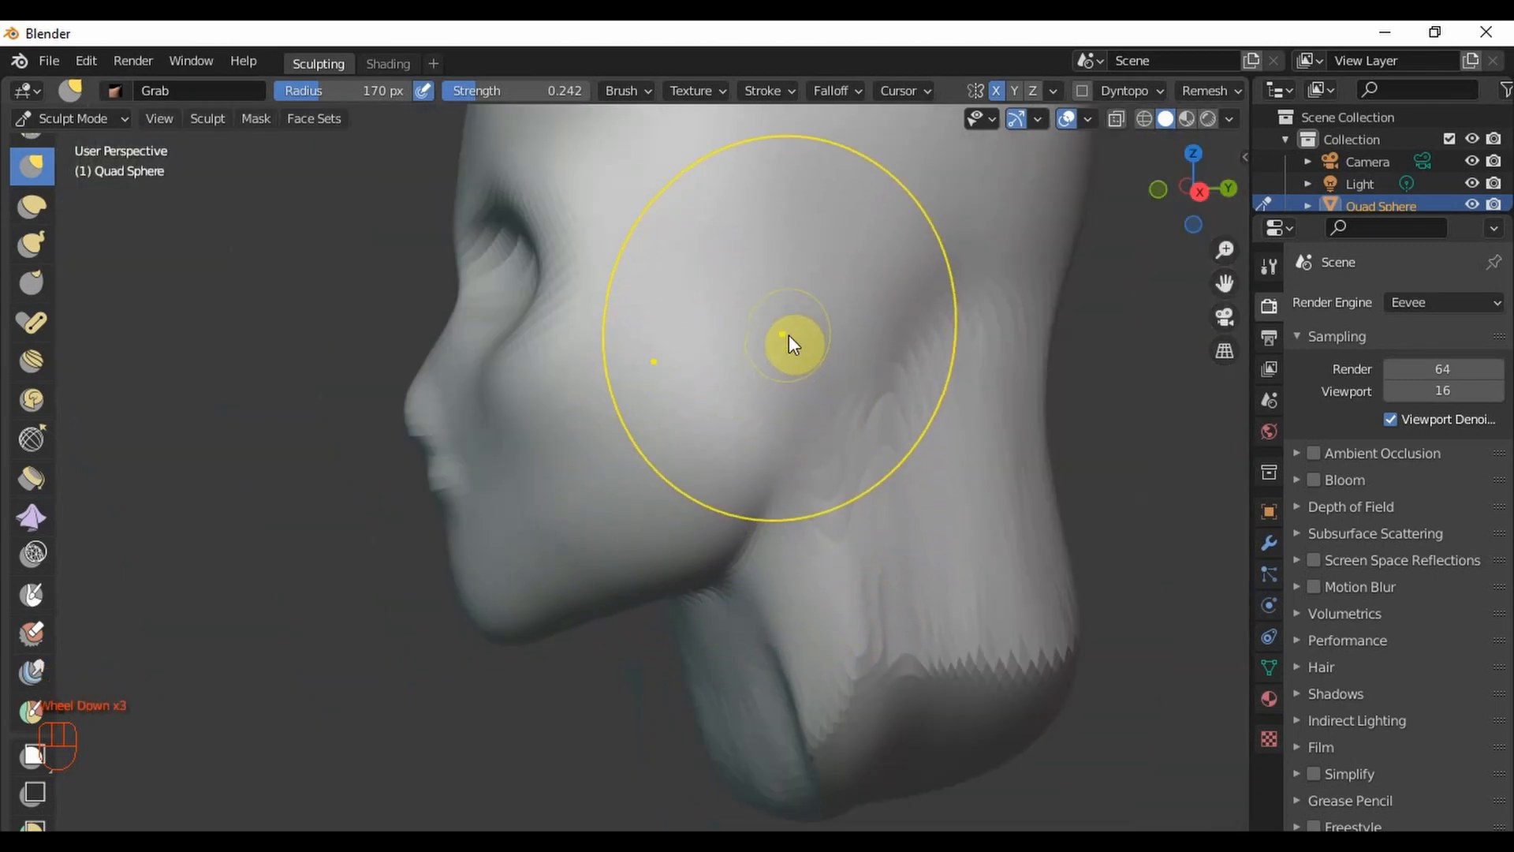
- Refine the jaw corner with the Grab brush and smooth the crease where the throat meets the underside of the jaw
{"action": "mouse_move", "coordinate": [776, 475]}
{"action": "left_mouse_down"}
{"action": "mouse_move", "coordinate": [720, 568]}
{"action": "mouse_move", "coordinate": [638, 601]}
{"action": "left_mouse_up"}
{"action": "mouse_move", "coordinate": [674, 611]}
{"action": "middle_mouse_down"}
{"action": "mouse_move", "coordinate": [678, 544]}
{"action": "mouse_move", "coordinate": [648, 560]}
{"action": "middle_mouse_up"}
{"action": "mouse_move", "coordinate": [642, 541]}
{"action": "left_mouse_down"}
{"action": "mouse_move", "coordinate": [637, 746]}
{"action": "mouse_move", "coordinate": [686, 475]}
{"action": "left_mouse_up"}
{"action": "mouse_move", "coordinate": [686, 475]}
{"action": "middle_mouse_down"}
{"action": "mouse_move", "coordinate": [693, 537]}
{"action": "mouse_move", "coordinate": [691, 500]}
{"action": "middle_mouse_up"}
{"action": "scroll", "coordinate": [659, 621], "scroll_direction": "up", "scroll_amount": 2}
{"action": "scroll", "coordinate": [660, 621], "scroll_direction": "up", "scroll_amount": 1}
{"action": "left_click_drag", "start_coordinate": [599, 607], "coordinate": [577, 608], "text": "shift"}
{"action": "mouse_move", "coordinate": [577, 607]}
{"action": "left_mouse_down", "text": "shift"}
{"action": "mouse_move", "coordinate": [661, 604]}
{"action": "mouse_move", "coordinate": [702, 629]}
{"action": "left_mouse_up", "text": "shift"}
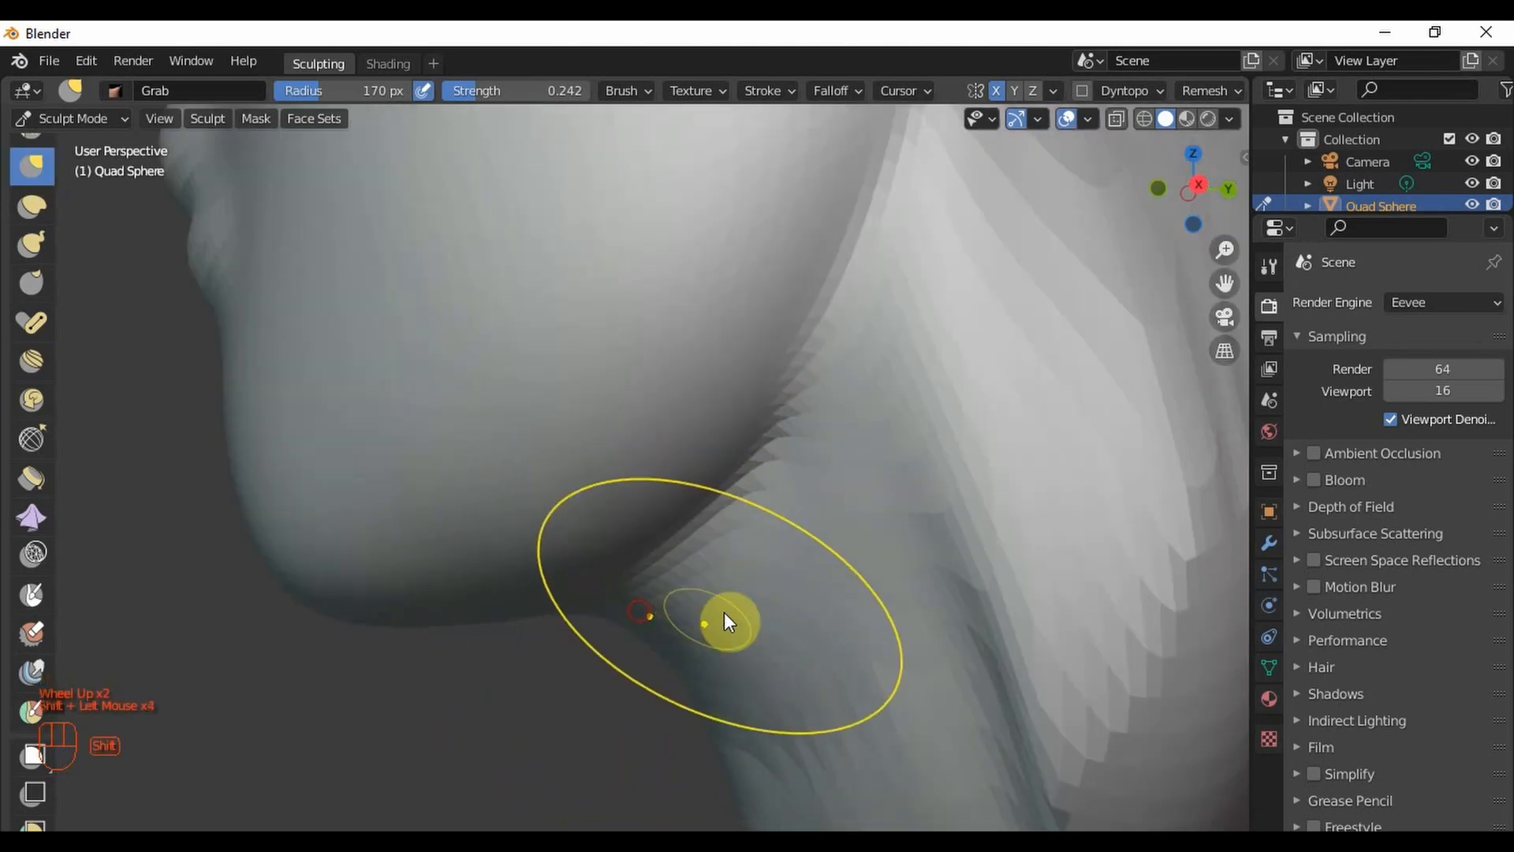
- Grab the surface behind the jaw corner to refine its transition into the neck, and save the file
{"action": "scroll", "coordinate": [703, 628], "scroll_direction": "down", "scroll_amount": 3}
{"action": "mouse_move", "coordinate": [868, 541]}
{"action": "middle_mouse_down"}
{"action": "mouse_move", "coordinate": [821, 625]}
{"action": "mouse_move", "coordinate": [855, 578]}
{"action": "mouse_move", "coordinate": [724, 631]}
{"action": "middle_mouse_up"}
{"action": "scroll", "coordinate": [721, 623], "scroll_direction": "up", "scroll_amount": 2}
{"action": "mouse_move", "coordinate": [755, 601]}
{"action": "left_mouse_down"}
{"action": "mouse_move", "coordinate": [873, 577]}
{"action": "mouse_move", "coordinate": [828, 544]}
{"action": "mouse_move", "coordinate": [820, 514]}
{"action": "left_mouse_up"}
{"action": "middle_click_drag", "start_coordinate": [902, 517], "coordinate": [818, 521]}
{"action": "key", "text": "ctrl+s"}
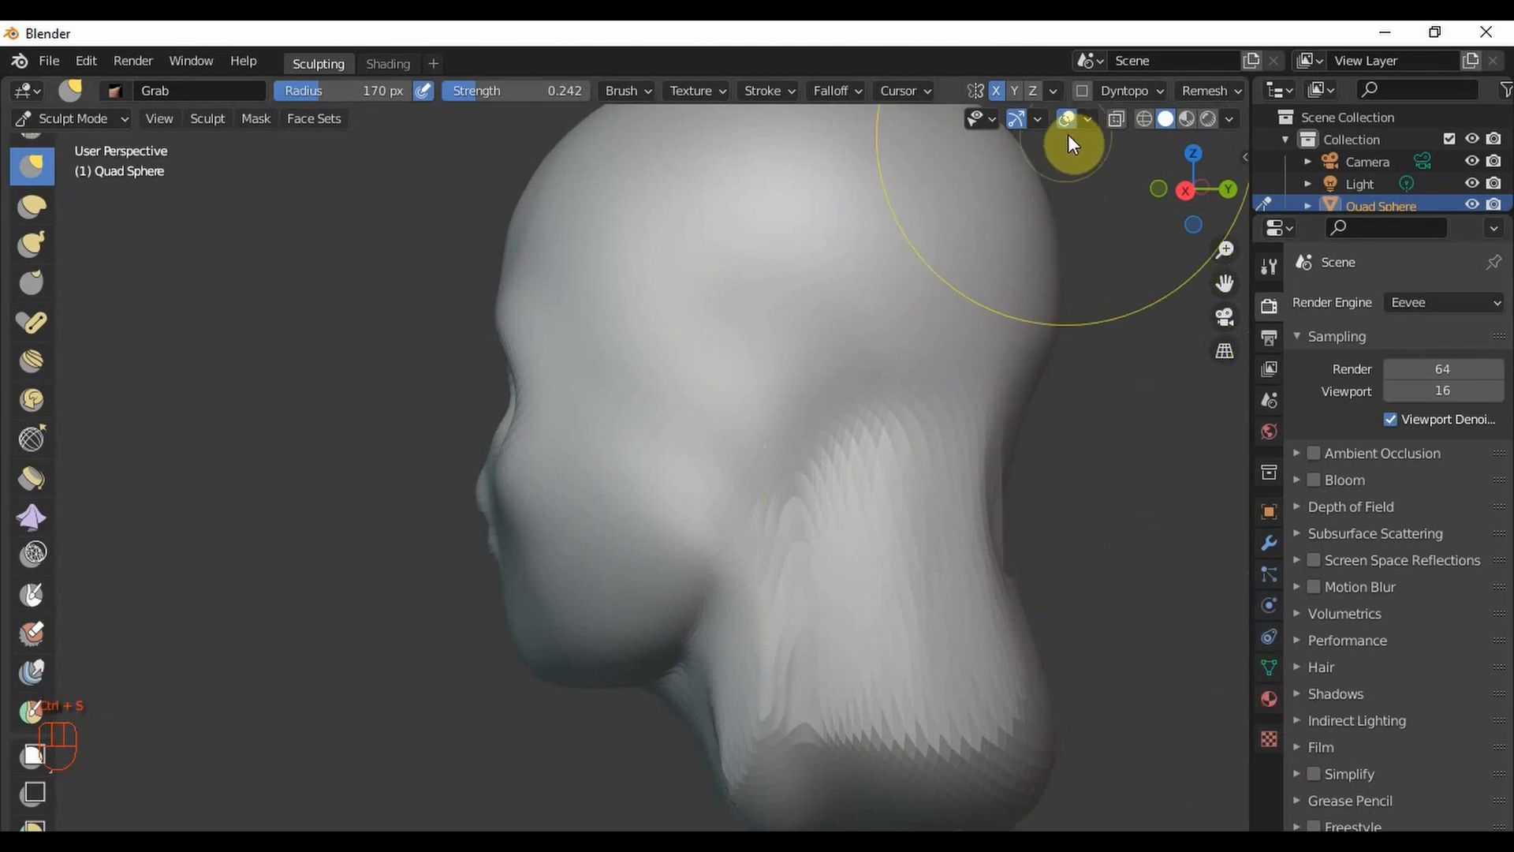
- Enable Dyntopo for sculpting the stretched neck surface
{"action": "left_click", "coordinate": [1082, 91]}
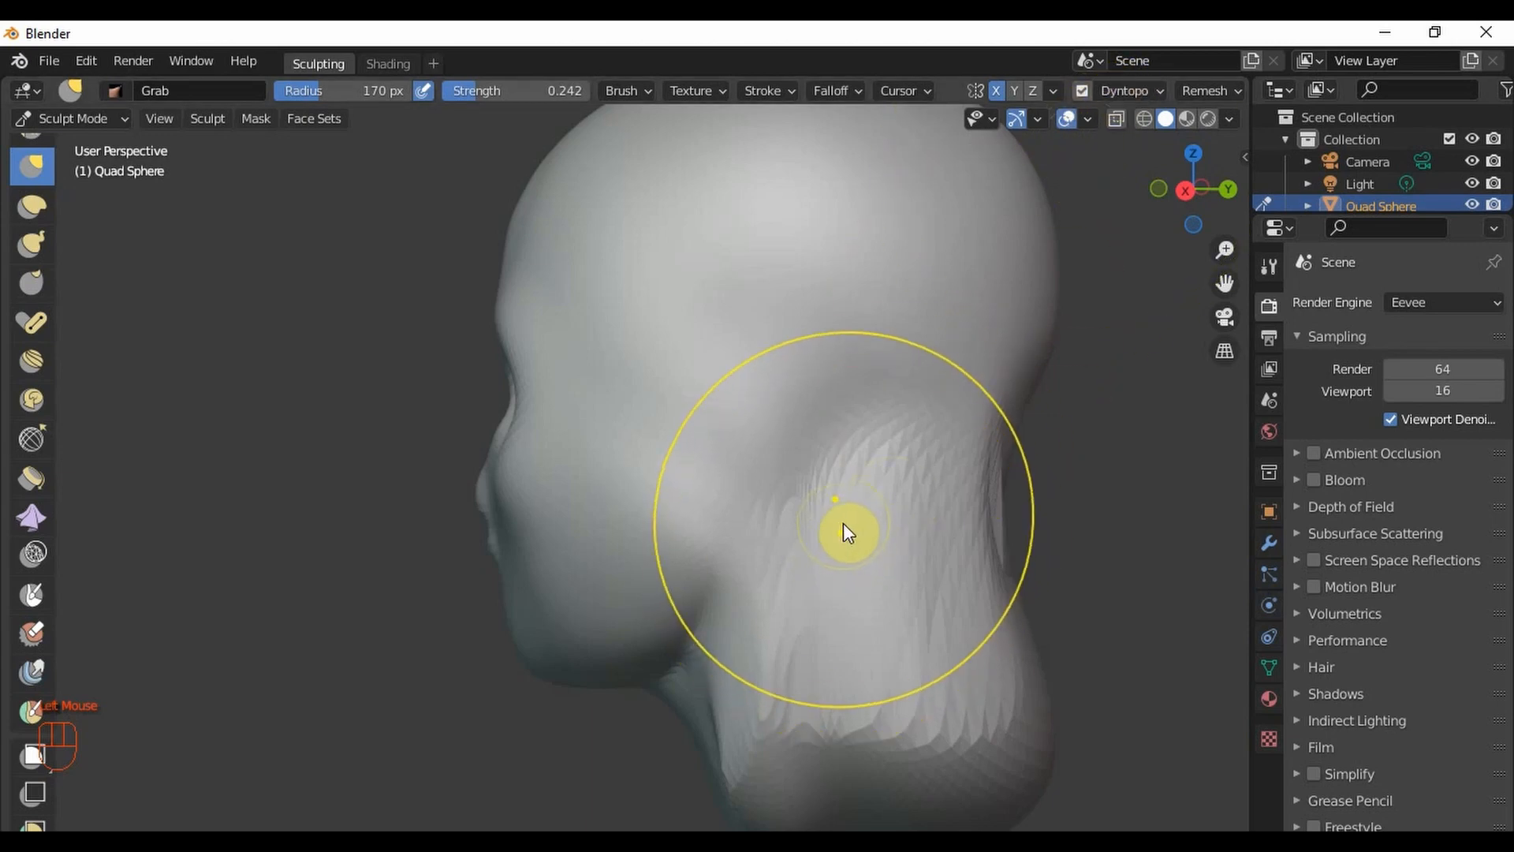
{"action": "middle_click_drag", "start_coordinate": [797, 517], "coordinate": [745, 524]}
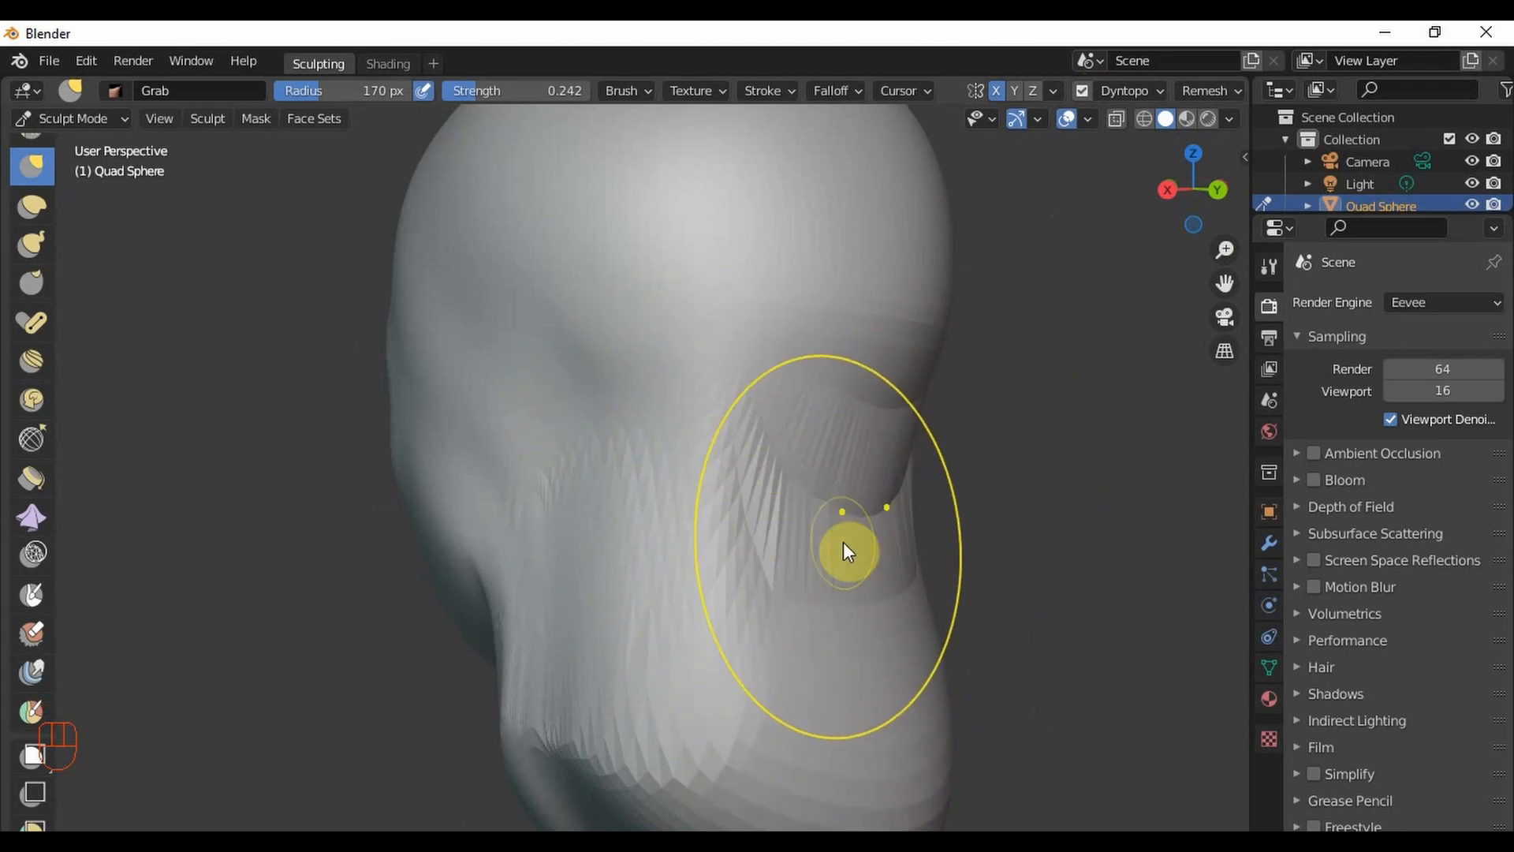
- Examine the stretched geometry behind the jaw and around the neck, checking the vertex layout in Edit Mode before returning to Sculpt Mode
{"action": "scroll", "coordinate": [747, 569], "scroll_direction": "up", "scroll_amount": 2}
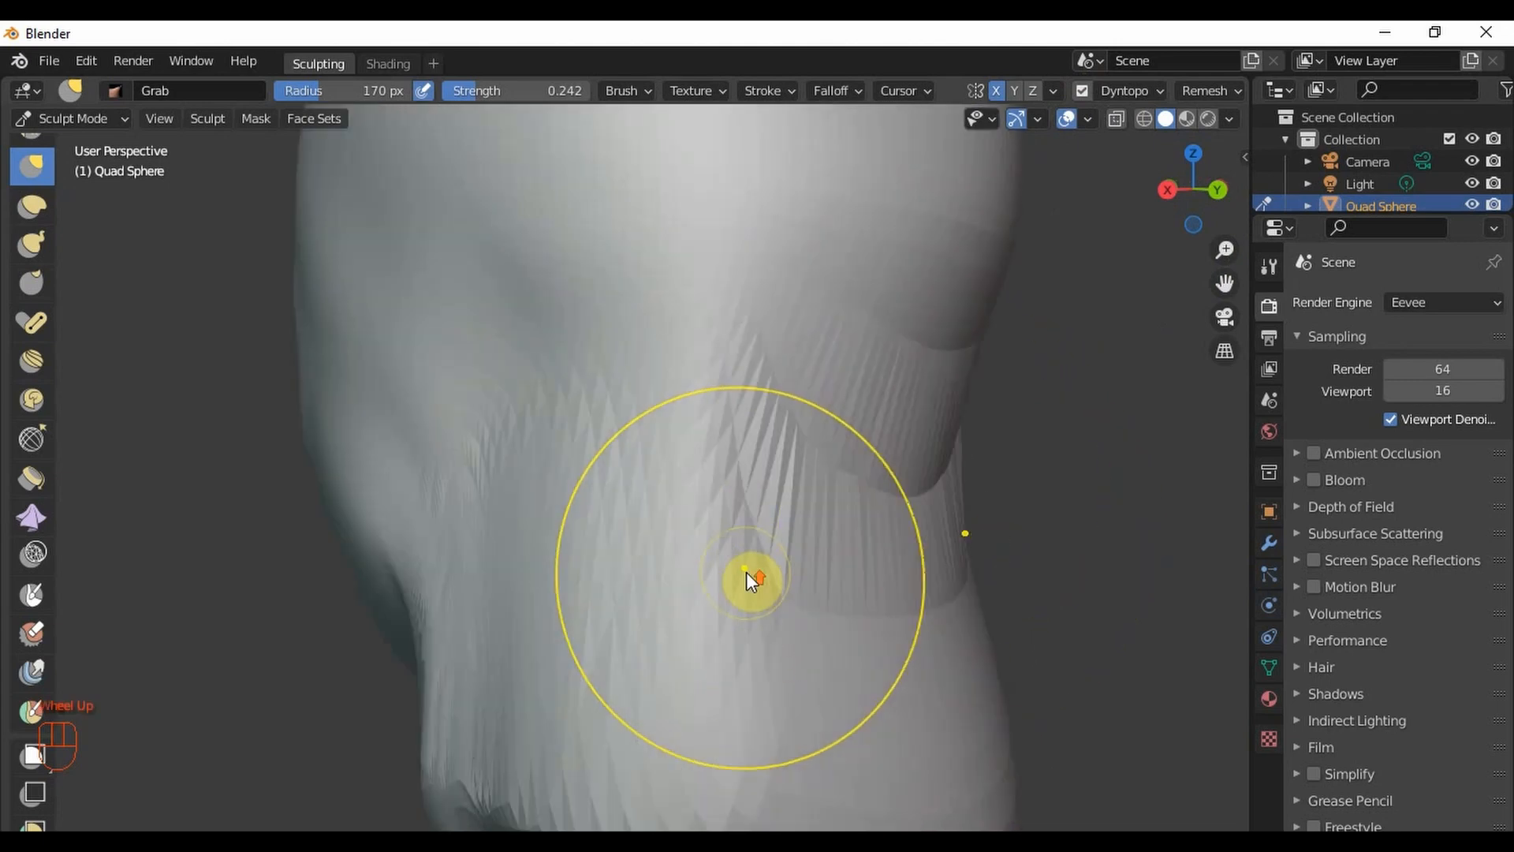
{"action": "scroll", "coordinate": [745, 556], "scroll_direction": "down", "scroll_amount": 2}
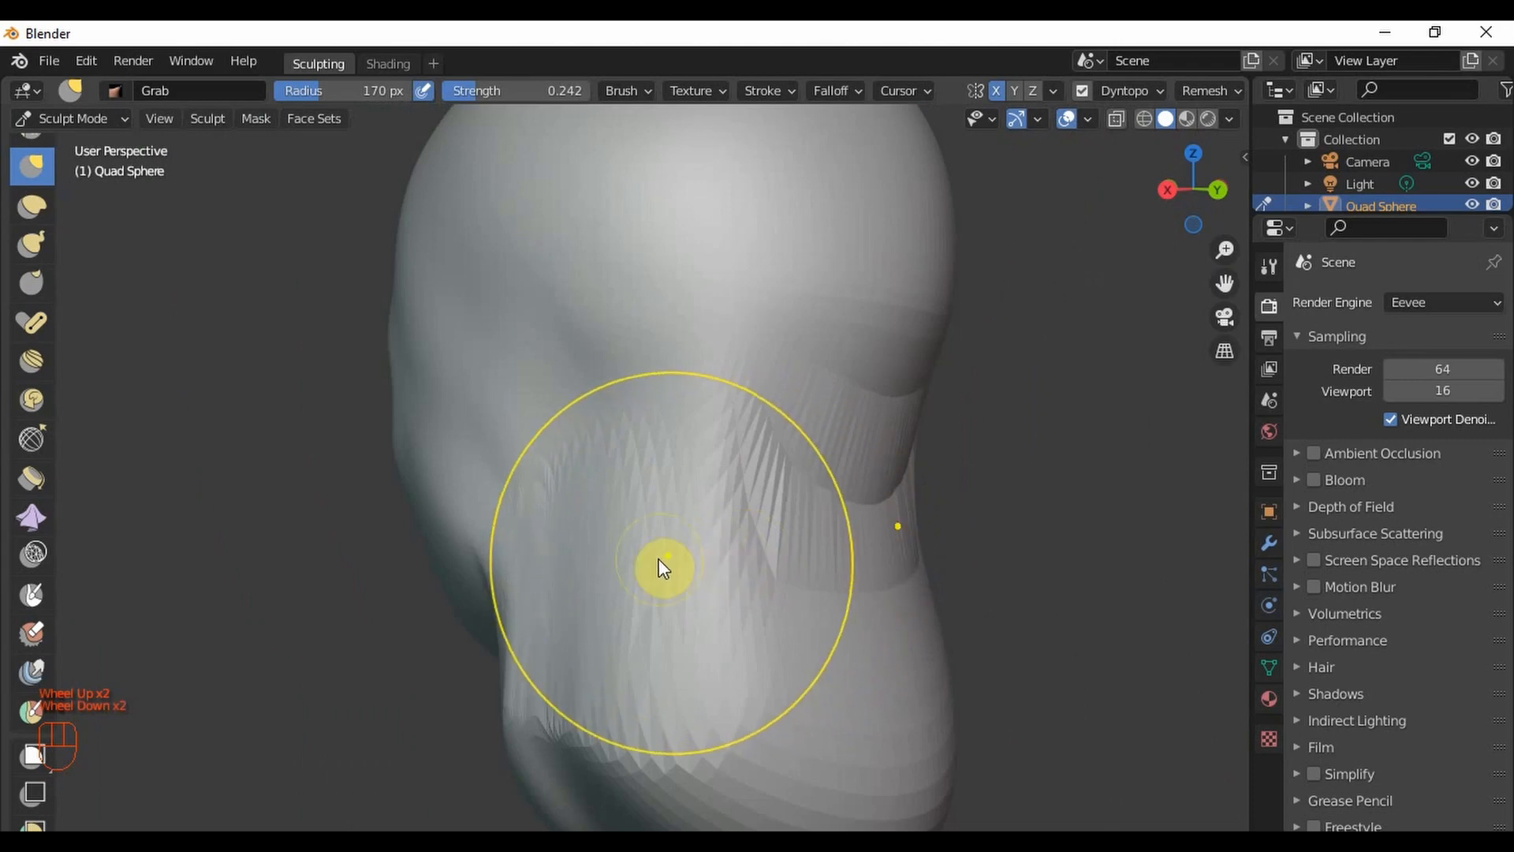
{"action": "scroll", "coordinate": [734, 565], "scroll_direction": "up", "scroll_amount": 2}
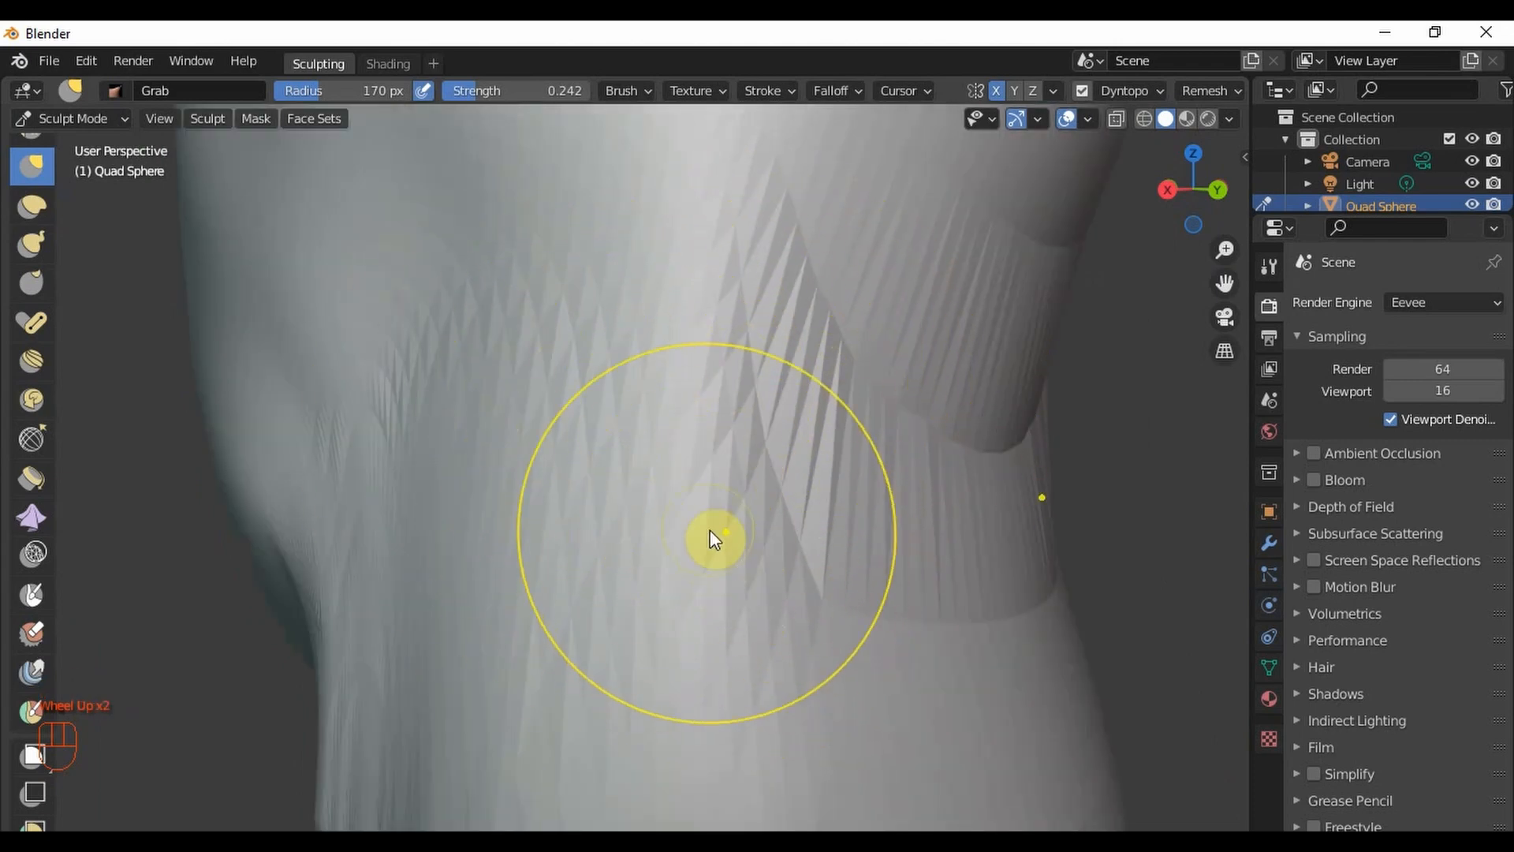
{"action": "scroll", "coordinate": [710, 528], "scroll_direction": "down", "scroll_amount": 3}
{"action": "middle_click_drag", "start_coordinate": [618, 476], "coordinate": [597, 507]}
{"action": "scroll", "coordinate": [770, 348], "scroll_direction": "up", "scroll_amount": 3}
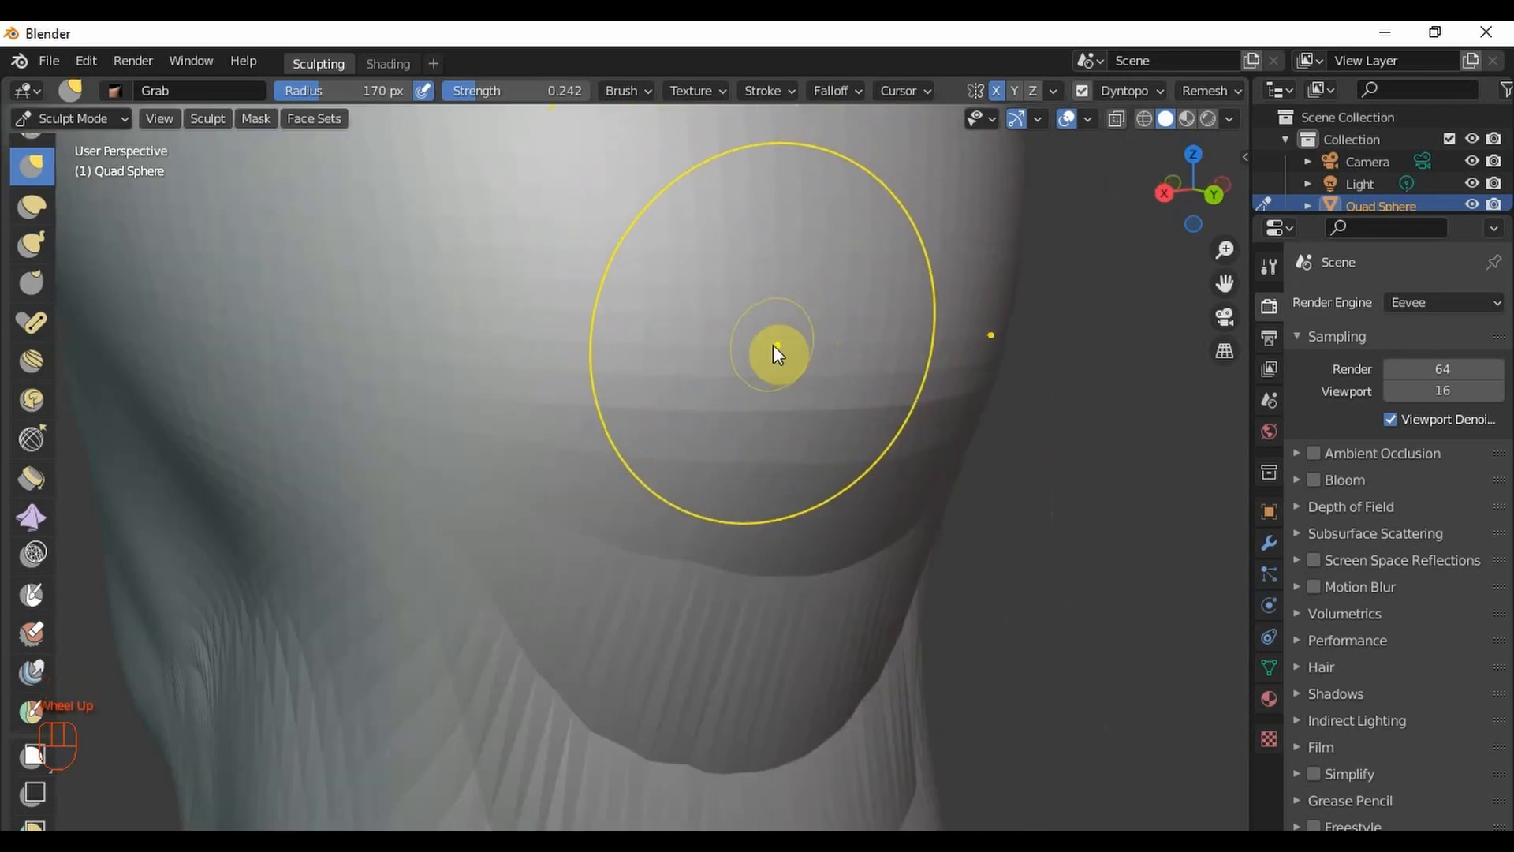
{"action": "key", "text": "Tab"}
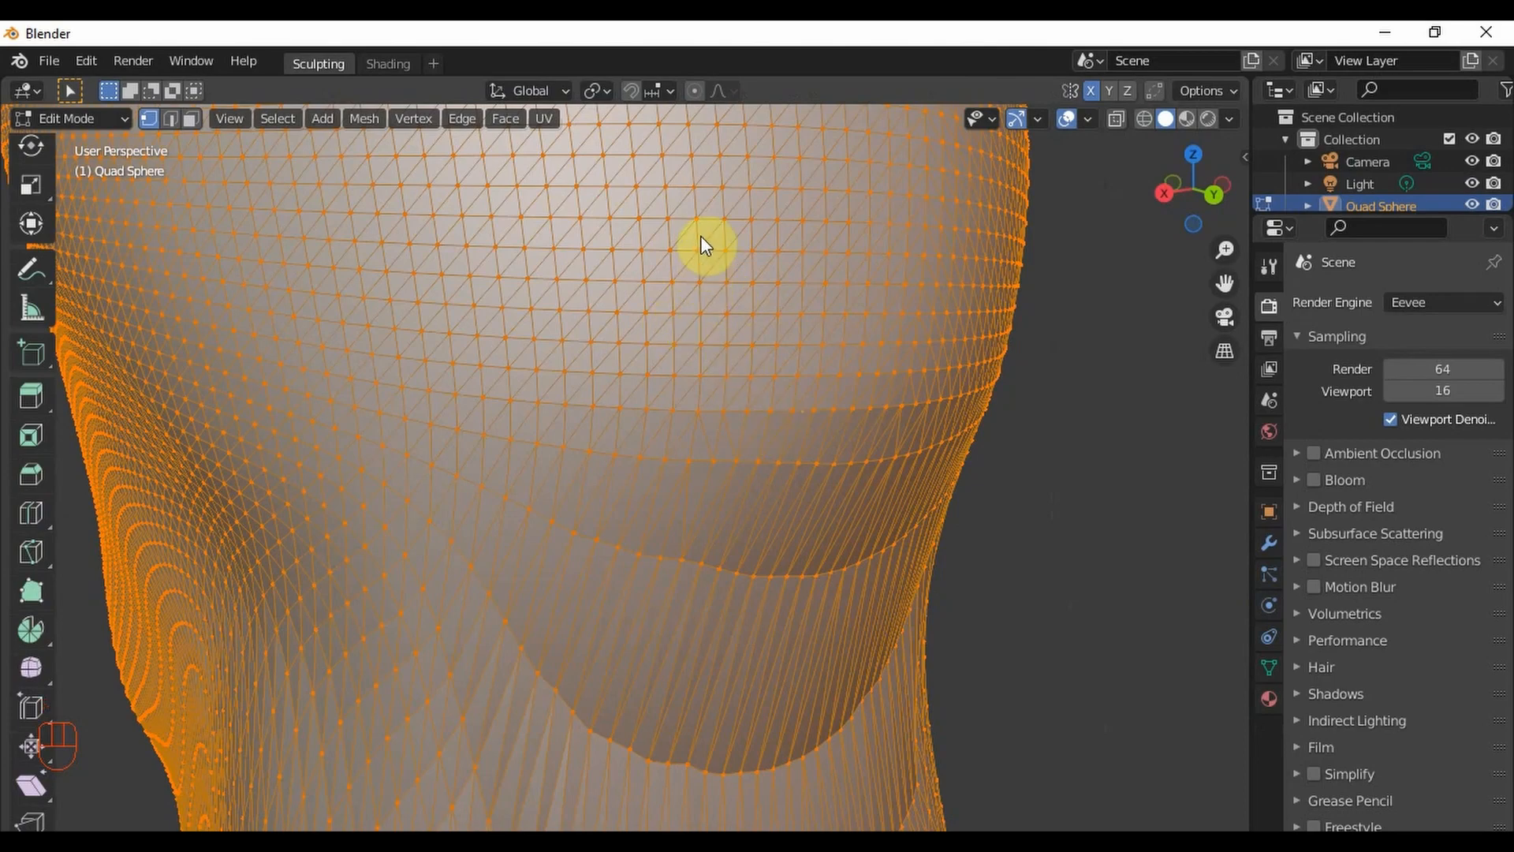
{"action": "left_click", "coordinate": [694, 180]}
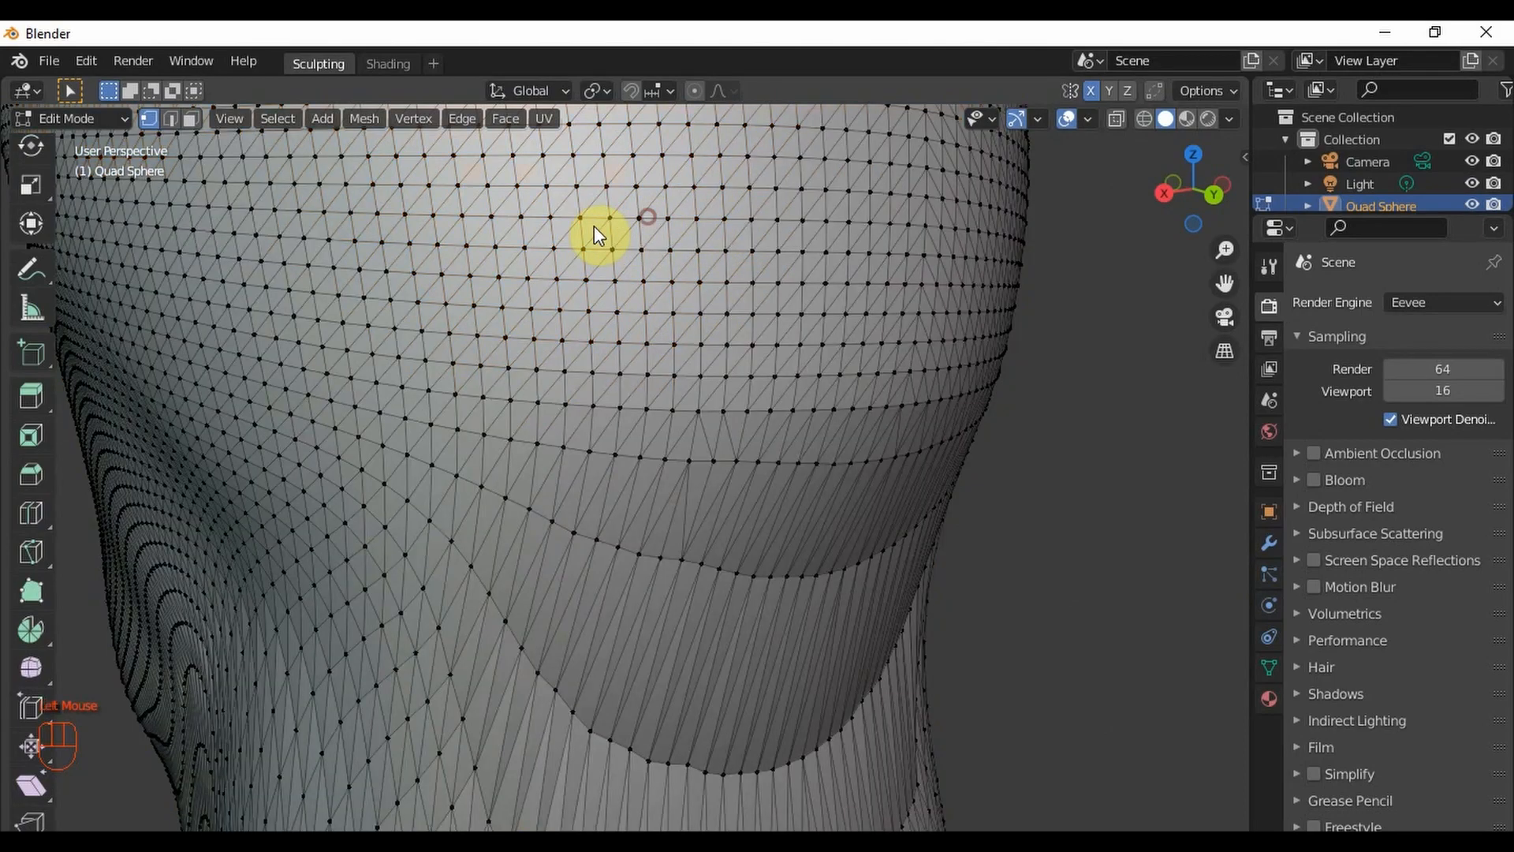
{"action": "scroll", "coordinate": [763, 387], "scroll_direction": "down", "scroll_amount": 2}
{"action": "middle_click_drag", "start_coordinate": [622, 463], "coordinate": [709, 481]}
{"action": "scroll", "coordinate": [792, 492], "scroll_direction": "up", "scroll_amount": 3}
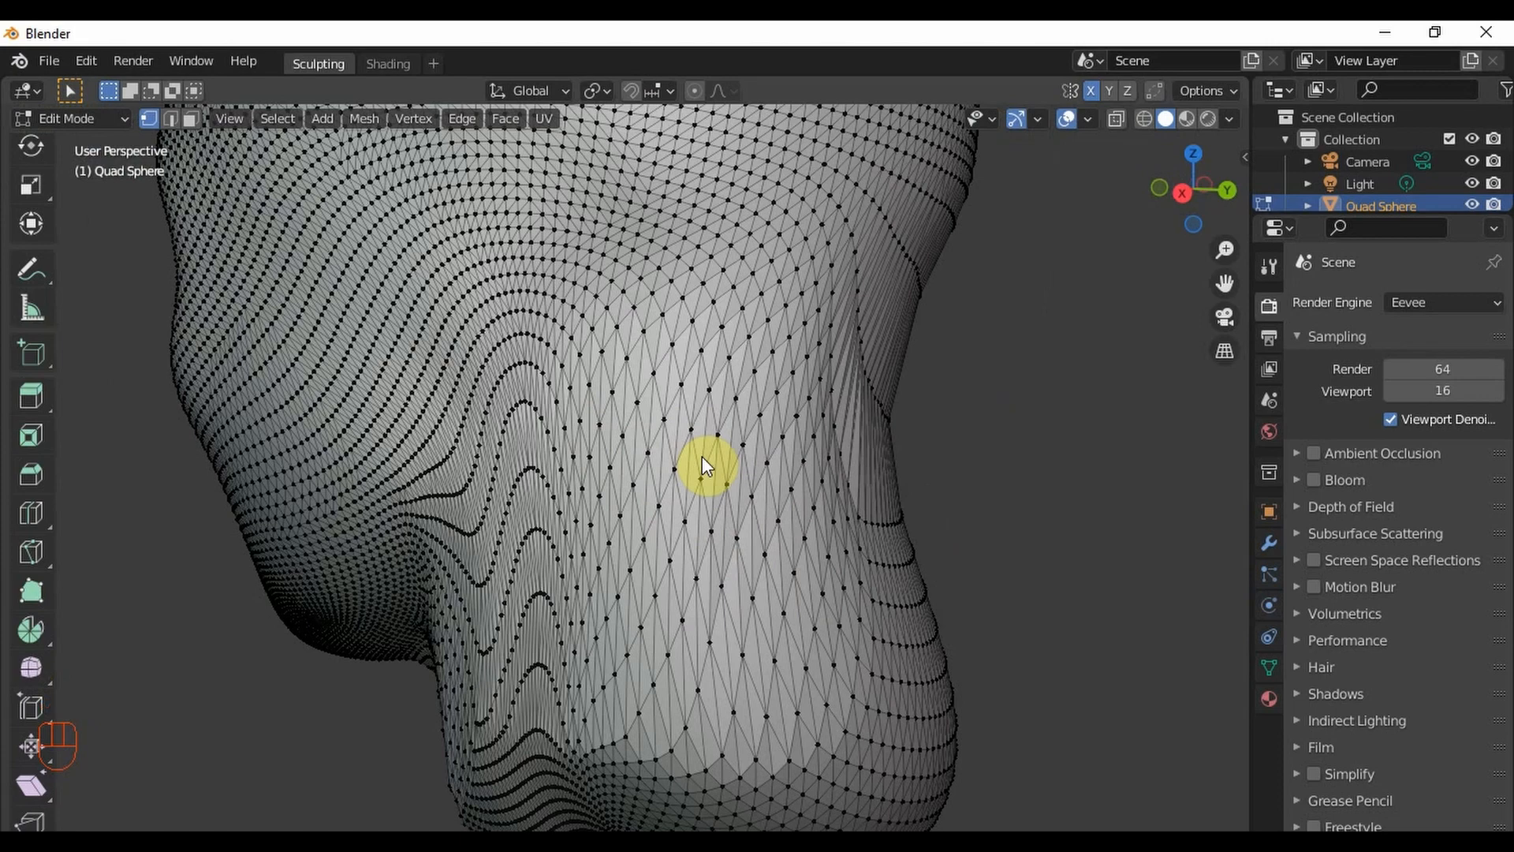
{"action": "mouse_move", "coordinate": [821, 620]}
{"action": "middle_mouse_down"}
{"action": "mouse_move", "coordinate": [604, 552]}
{"action": "mouse_move", "coordinate": [568, 564]}
{"action": "middle_mouse_up"}
{"action": "middle_click_drag", "start_coordinate": [770, 523], "coordinate": [659, 519]}
{"action": "key", "text": "ctrl+Tab"}
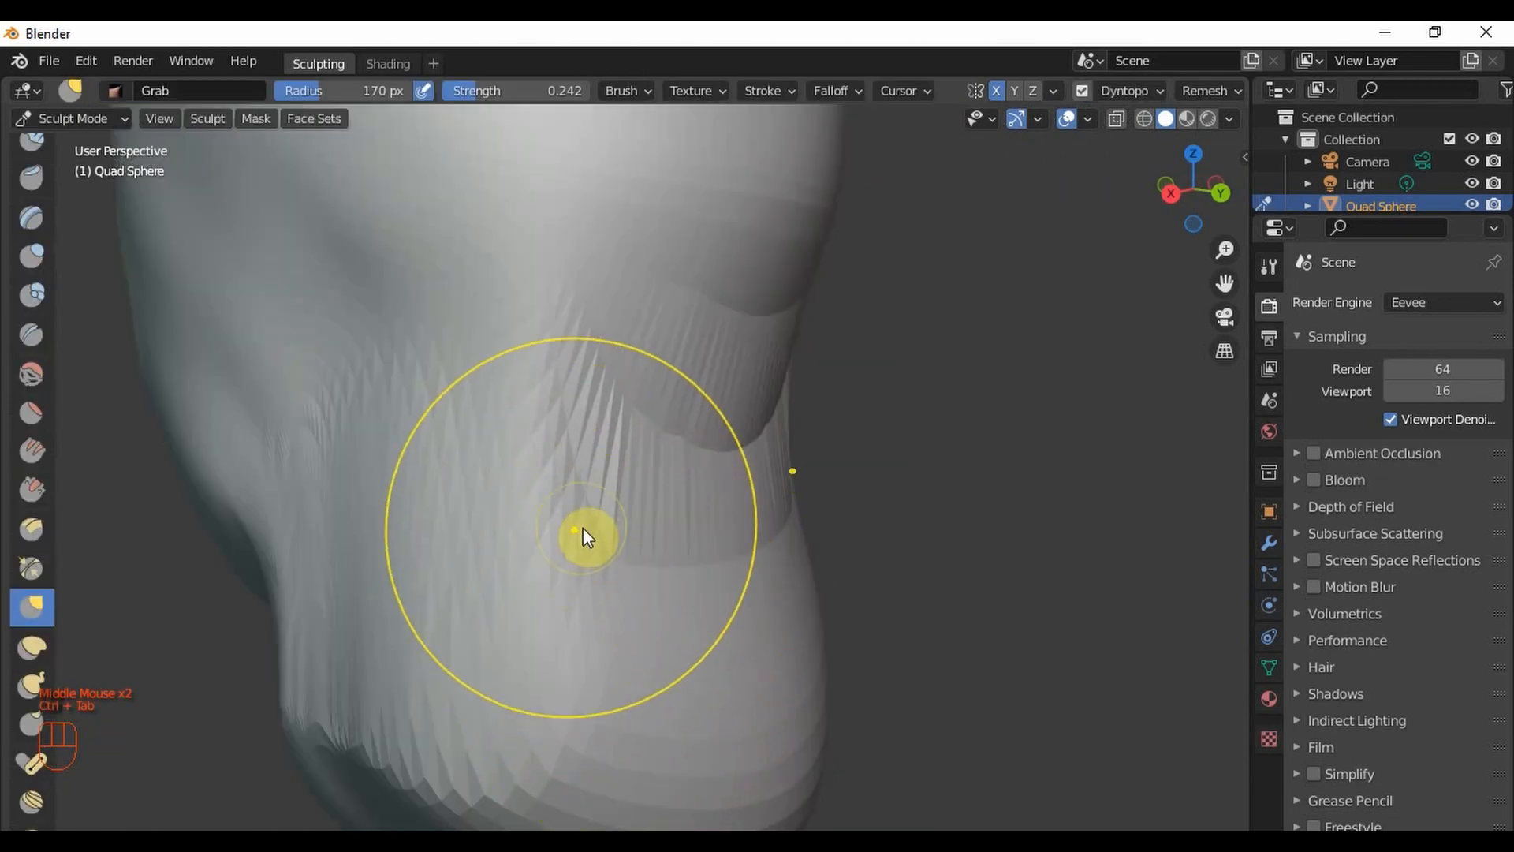
- Smooth the folds at the back of the neck, and set up the Clay brush with a strength of 0
{"action": "mouse_move", "coordinate": [590, 505]}
{"action": "left_mouse_down", "text": "shift"}
{"action": "mouse_move", "coordinate": [612, 504]}
{"action": "mouse_move", "coordinate": [688, 432]}
{"action": "mouse_move", "coordinate": [739, 503]}
{"action": "left_mouse_up", "text": "shift"}
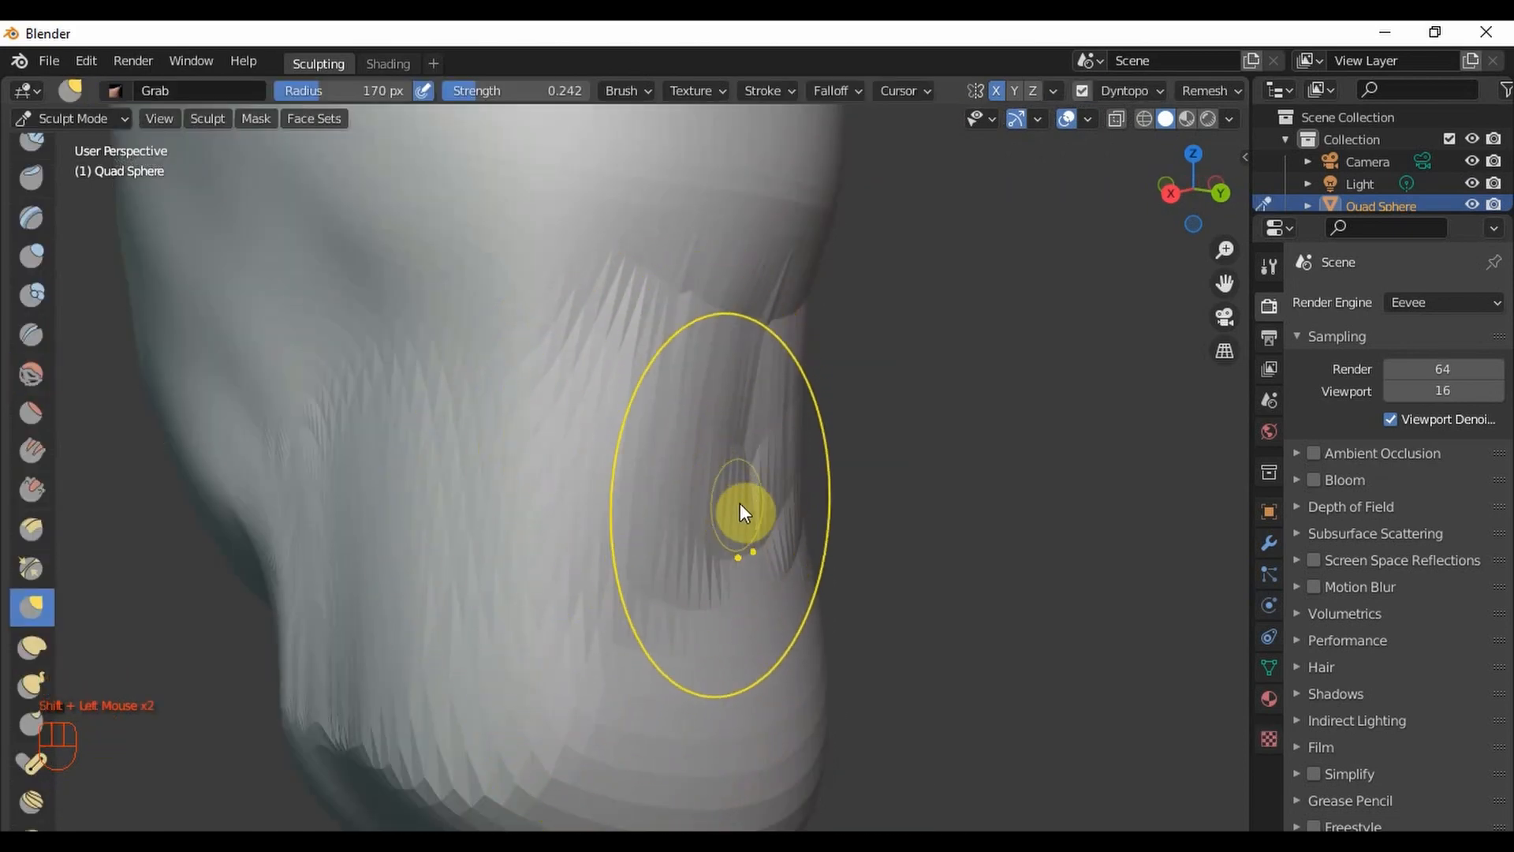
{"action": "middle_click_drag", "start_coordinate": [740, 503], "coordinate": [634, 514]}
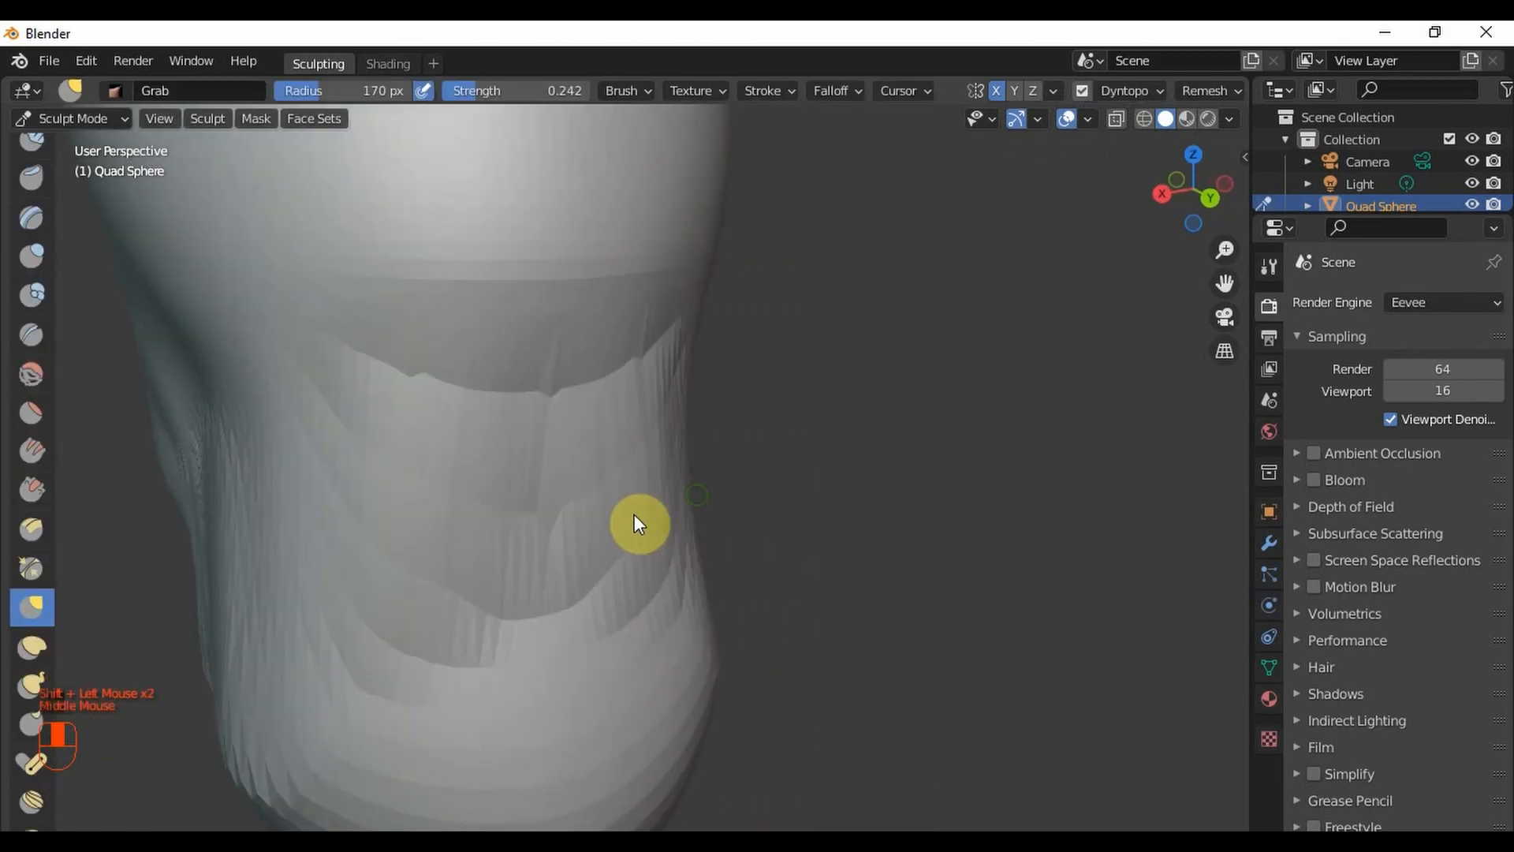
{"action": "scroll", "coordinate": [39, 207], "scroll_direction": "up", "scroll_amount": 2}
{"action": "left_click", "coordinate": [32, 197]}
{"action": "left_click", "coordinate": [31, 235]}
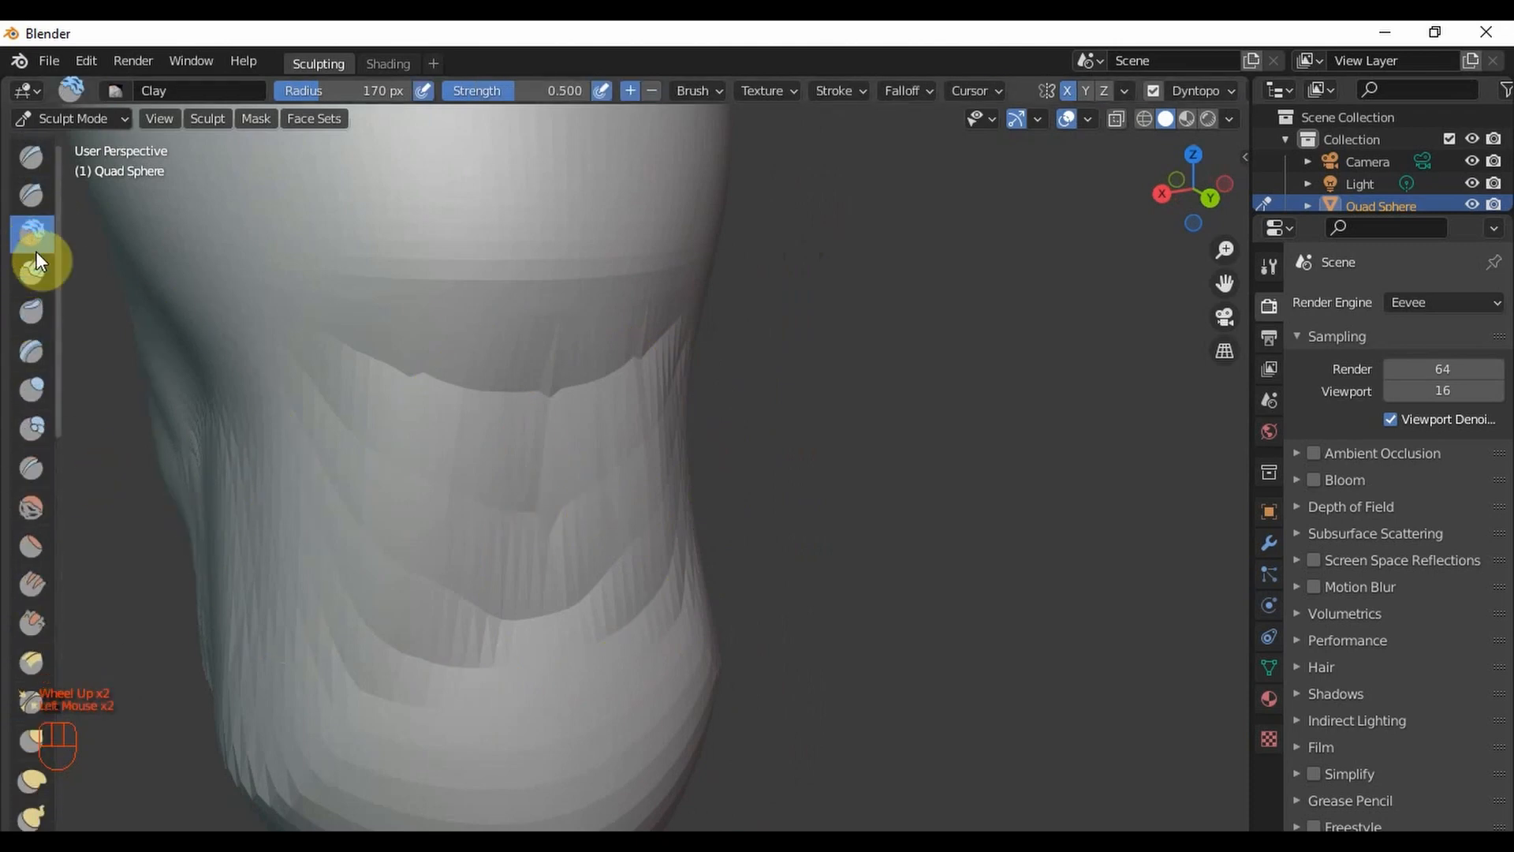
{"action": "mouse_move", "coordinate": [299, 370]}
{"action": "middle_mouse_down"}
{"action": "mouse_move", "coordinate": [470, 461]}
{"action": "mouse_move", "coordinate": [524, 433]}
{"action": "mouse_move", "coordinate": [581, 486]}
{"action": "middle_mouse_up"}
{"action": "key", "text": "shift+f"}
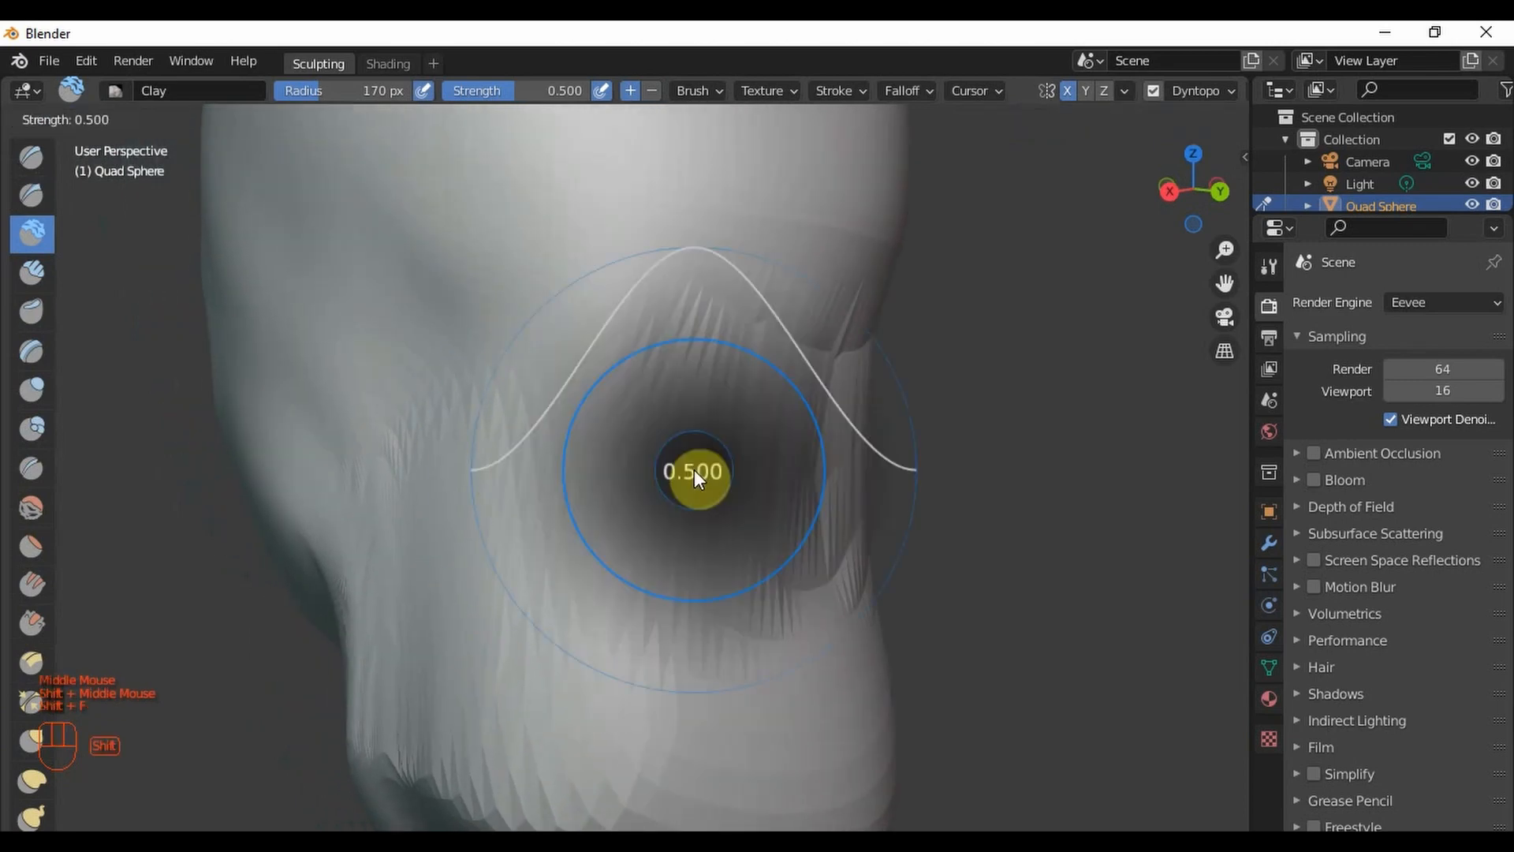
{"action": "left_click", "coordinate": [433, 473]}
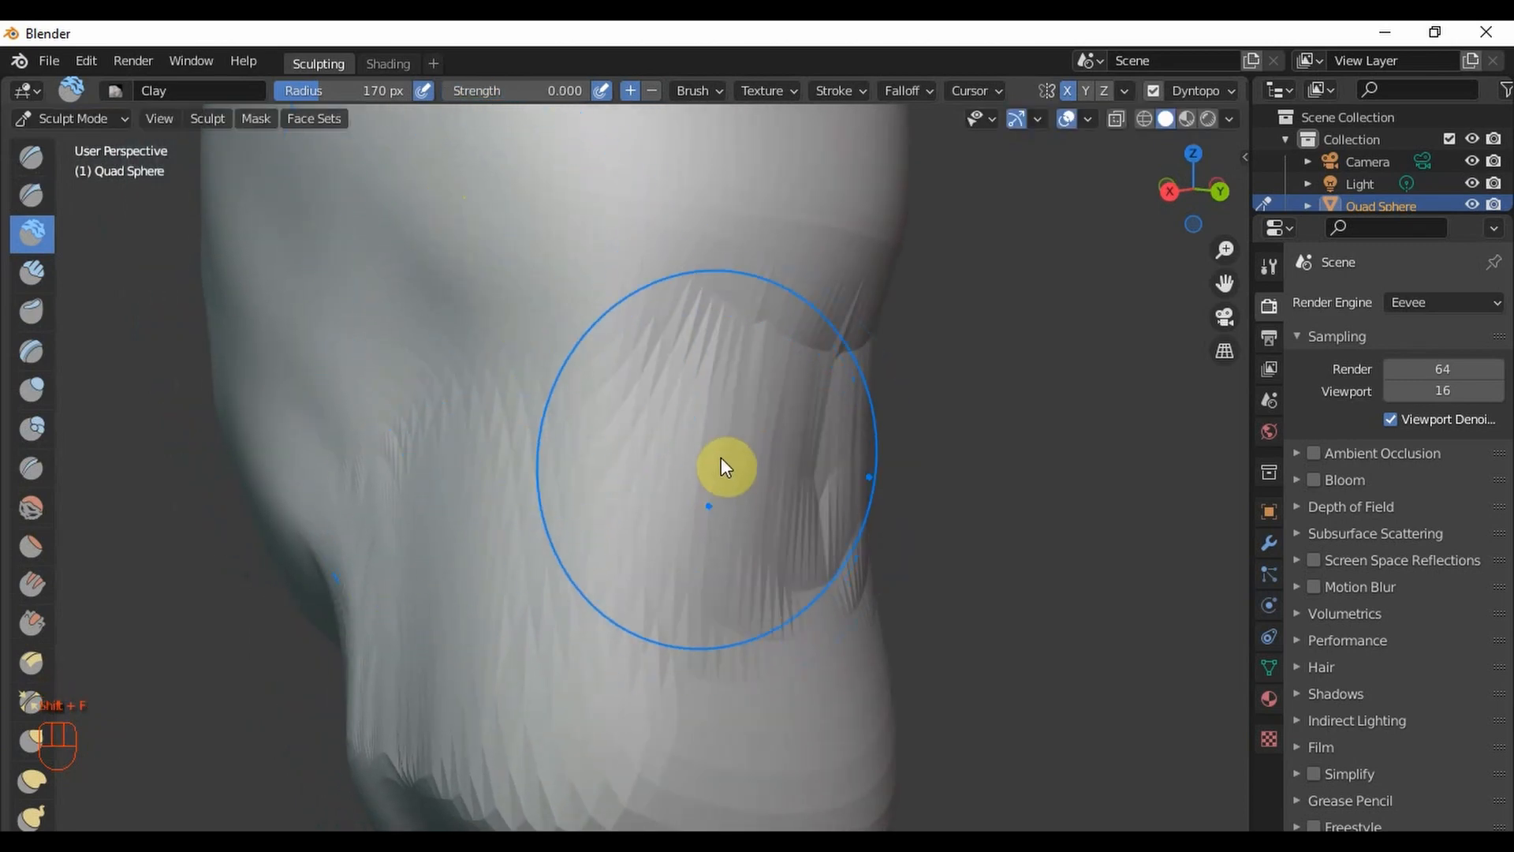
- Brush over the side and back of the neck with the zero-strength Clay brush to remesh the stretched surface
{"action": "scroll", "coordinate": [723, 481], "scroll_direction": "up", "scroll_amount": 2}
{"action": "scroll", "coordinate": [713, 441], "scroll_direction": "down", "scroll_amount": 2}
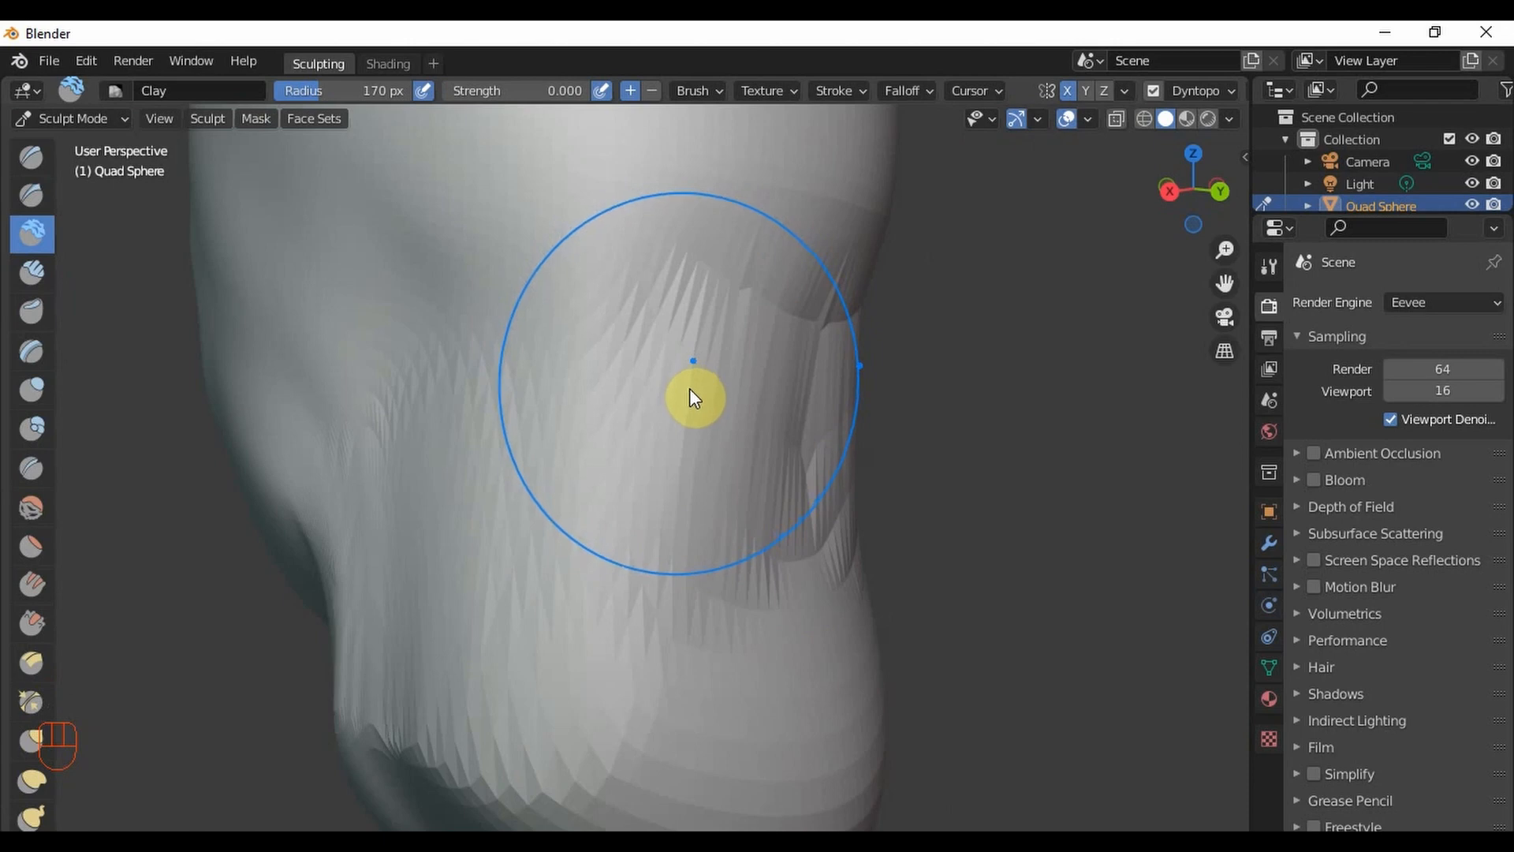
{"action": "scroll", "coordinate": [627, 418], "scroll_direction": "up", "scroll_amount": 1}
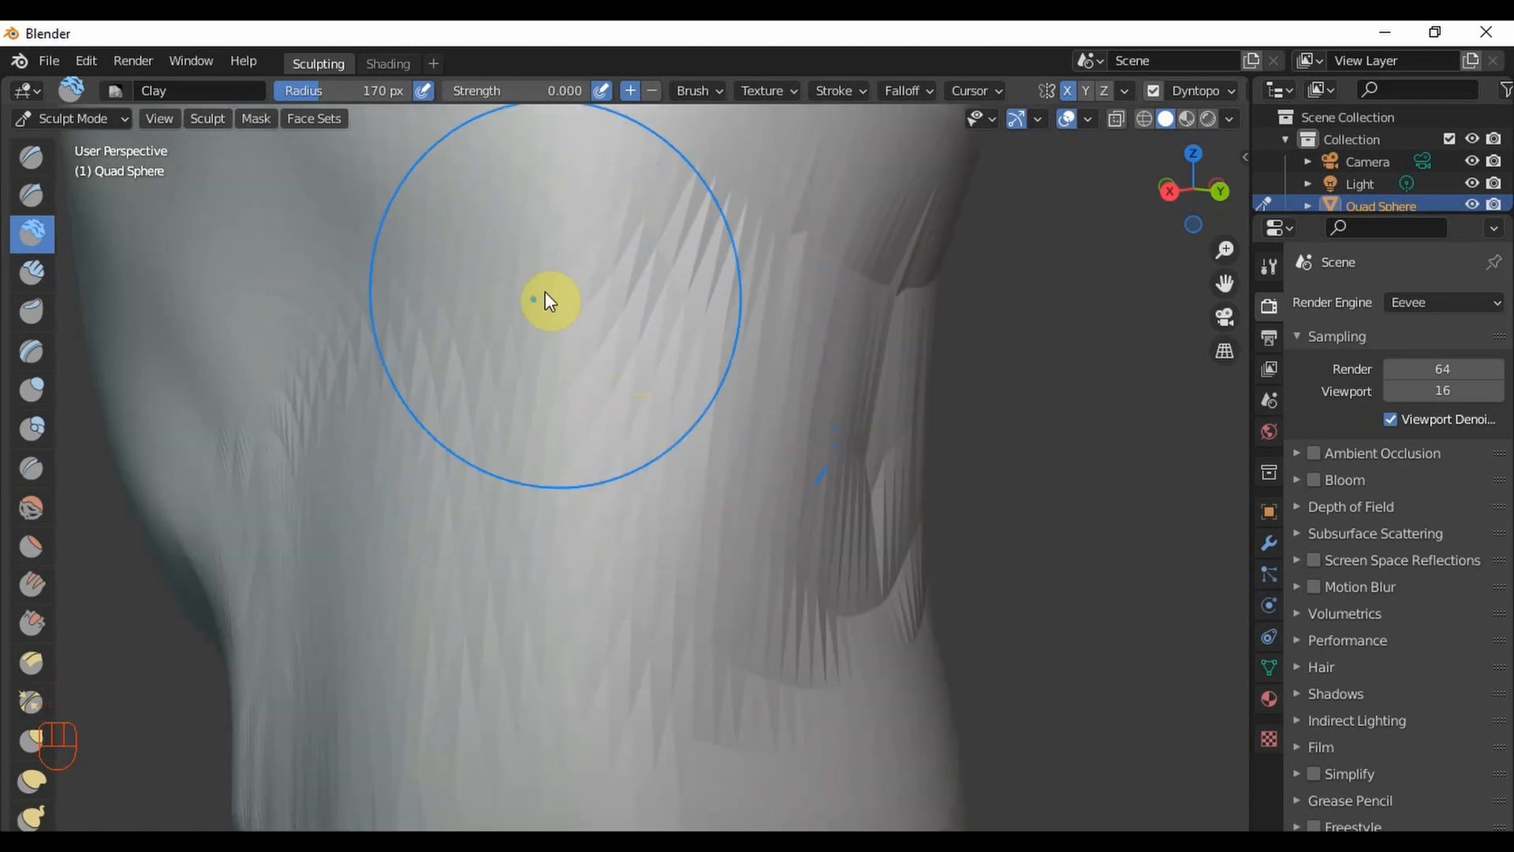
{"action": "left_click", "coordinate": [701, 319]}
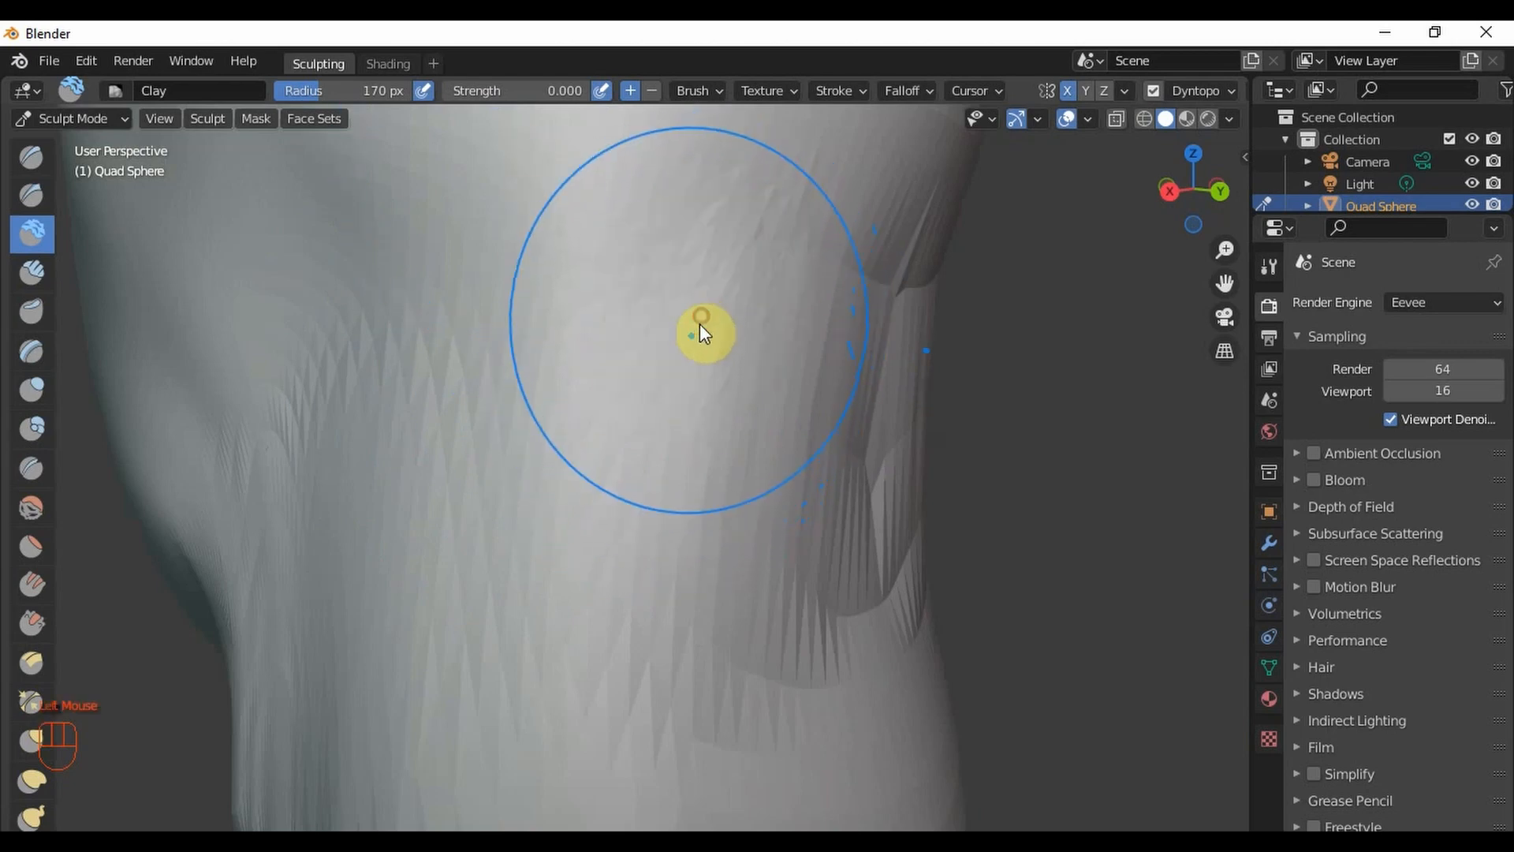
{"action": "left_click", "coordinate": [803, 281]}
{"action": "left_click", "coordinate": [907, 290]}
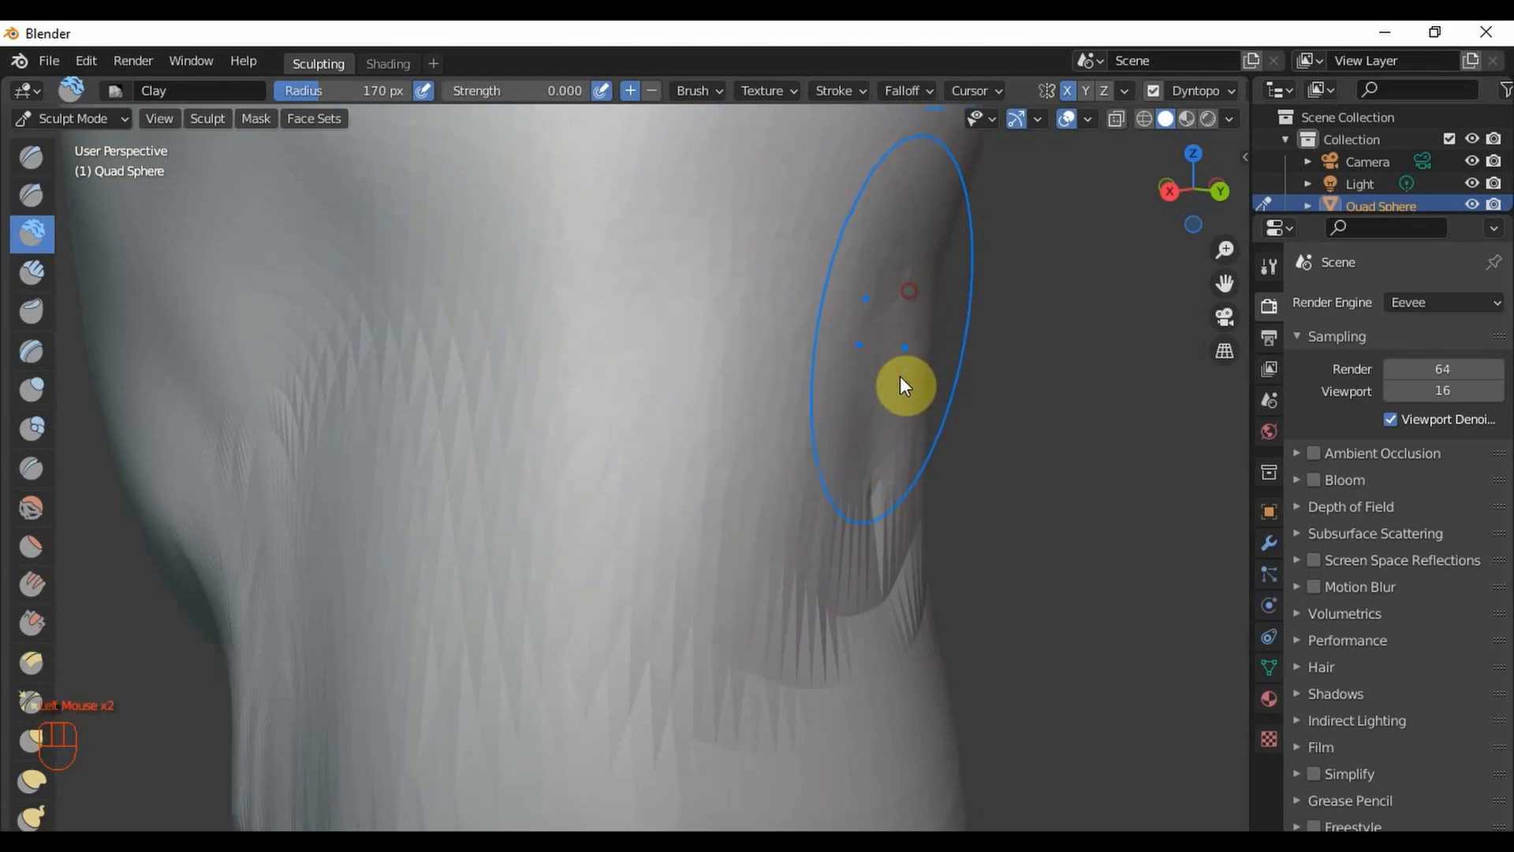
{"action": "left_click", "coordinate": [854, 572]}
{"action": "left_click", "coordinate": [743, 707]}
{"action": "left_click", "coordinate": [477, 642]}
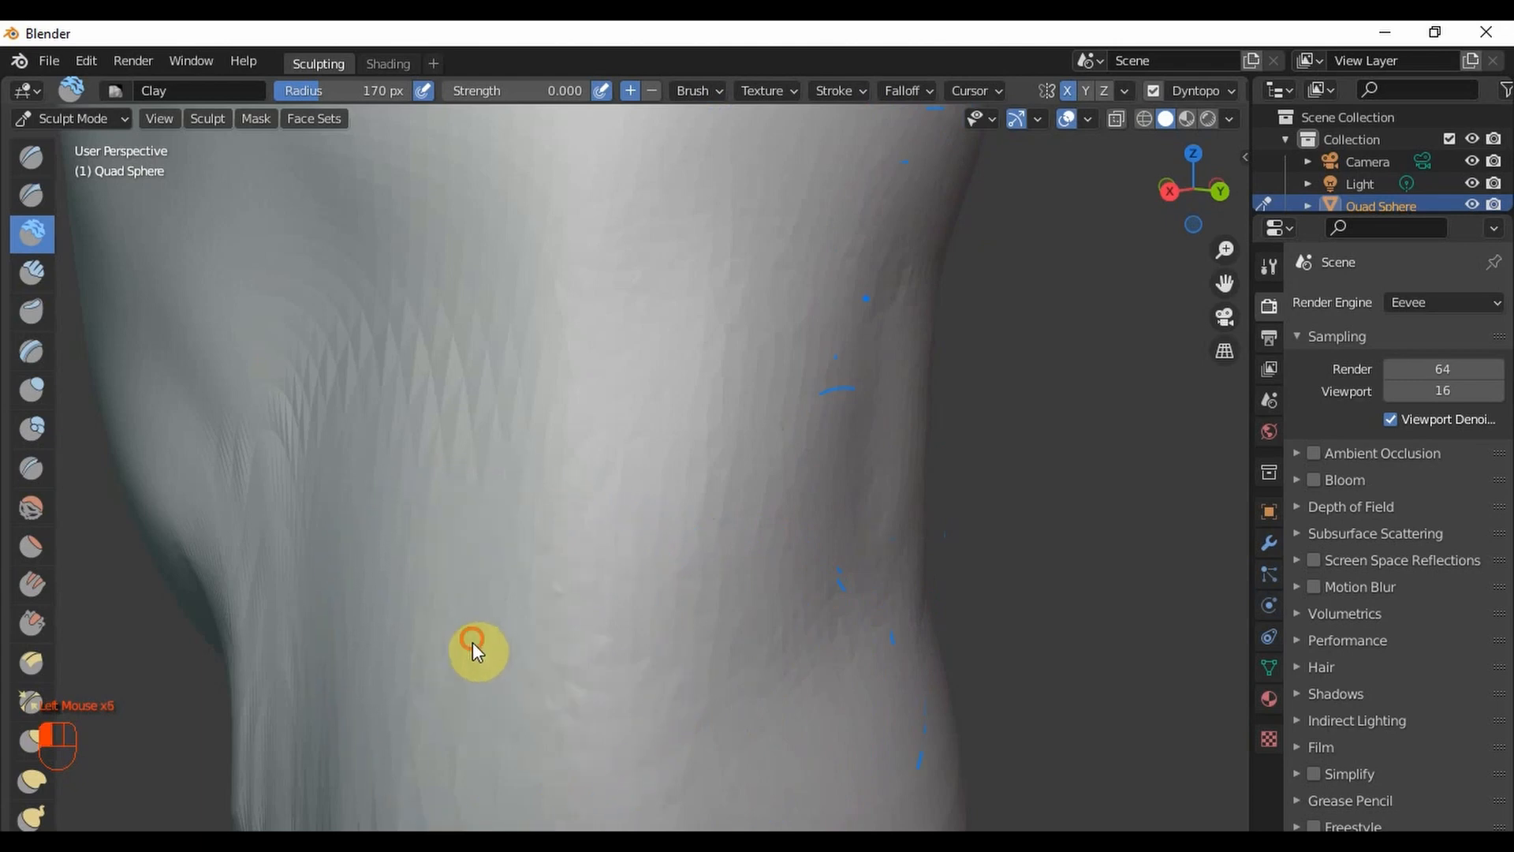
{"action": "left_click", "coordinate": [437, 397]}
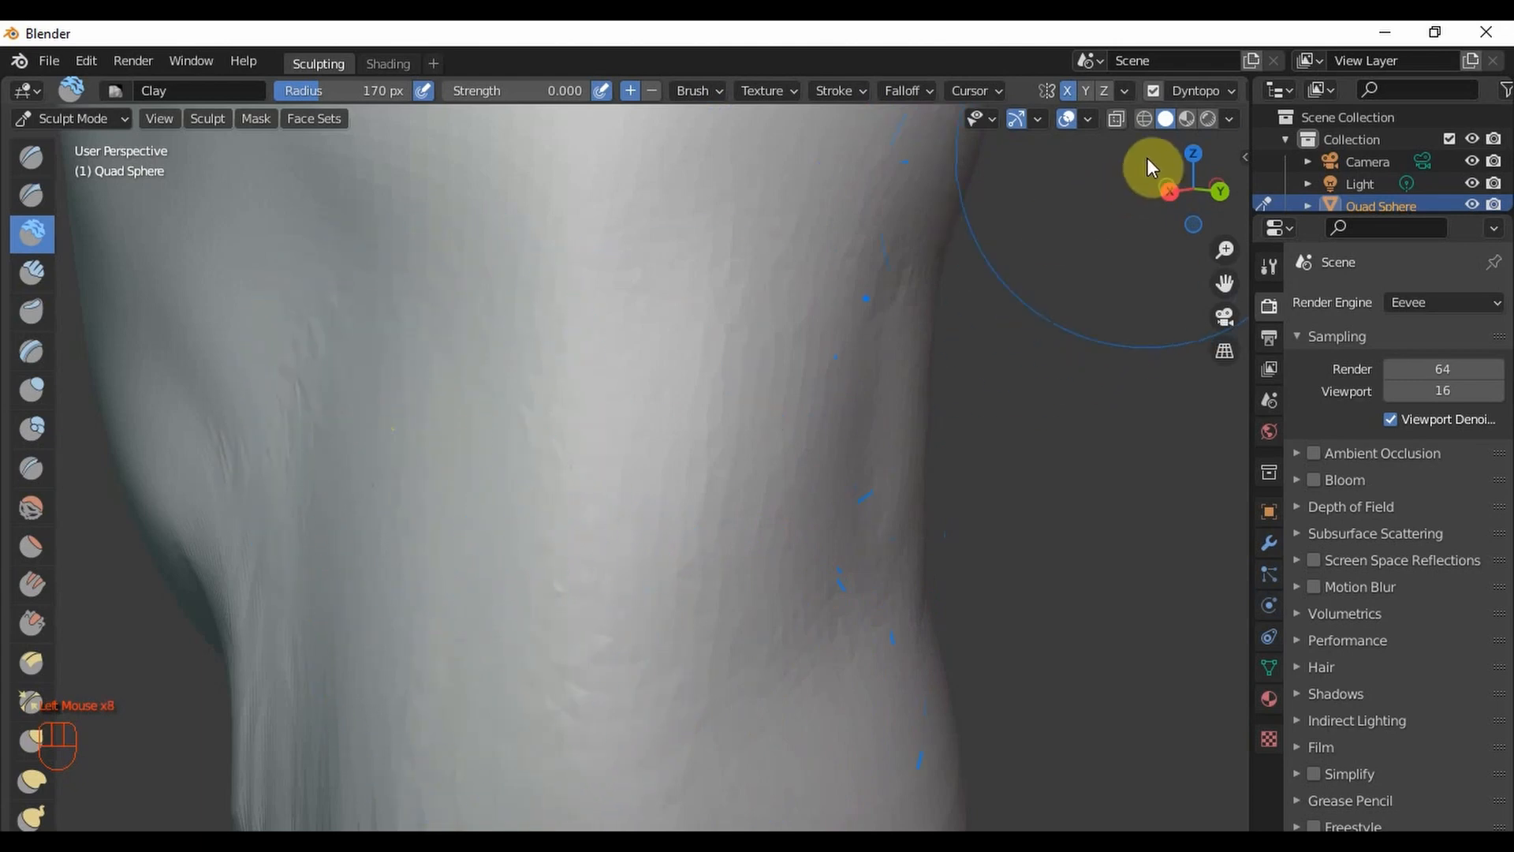
{"action": "left_click", "coordinate": [1220, 89]}
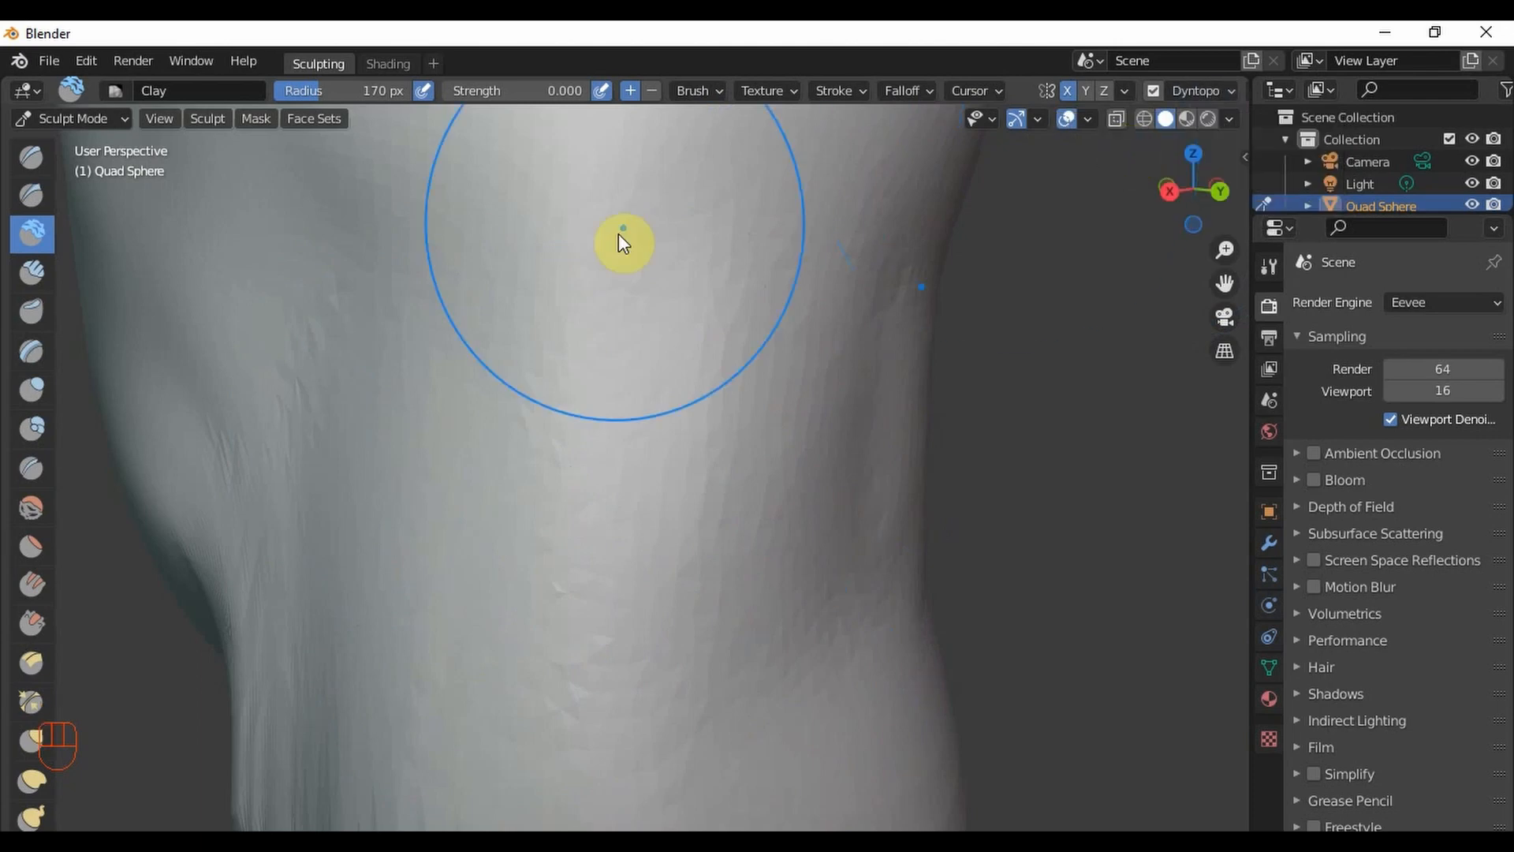
- Remesh the stretched creases behind the jaw corner with the zero-strength Clay brush
{"action": "middle_click_drag", "start_coordinate": [287, 484], "coordinate": [611, 465]}
{"action": "scroll", "coordinate": [611, 465], "scroll_direction": "up", "scroll_amount": 2}
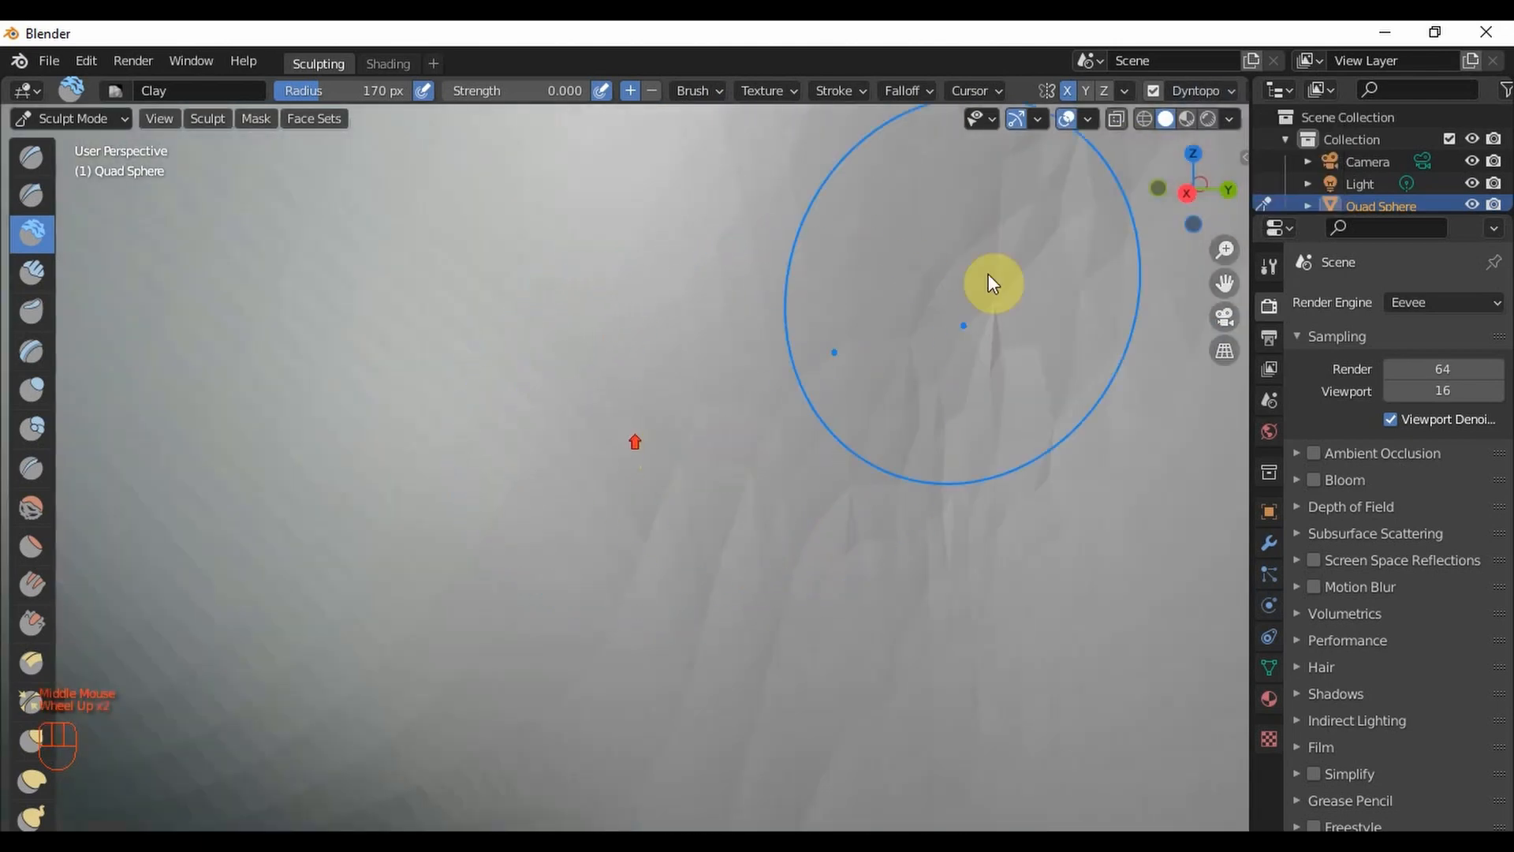
{"action": "left_click", "coordinate": [915, 513]}
{"action": "left_click", "coordinate": [1015, 272]}
{"action": "left_click", "coordinate": [1014, 261]}
{"action": "scroll", "coordinate": [980, 365], "scroll_direction": "down", "scroll_amount": 3}
{"action": "middle_click_drag", "start_coordinate": [929, 581], "coordinate": [931, 511]}
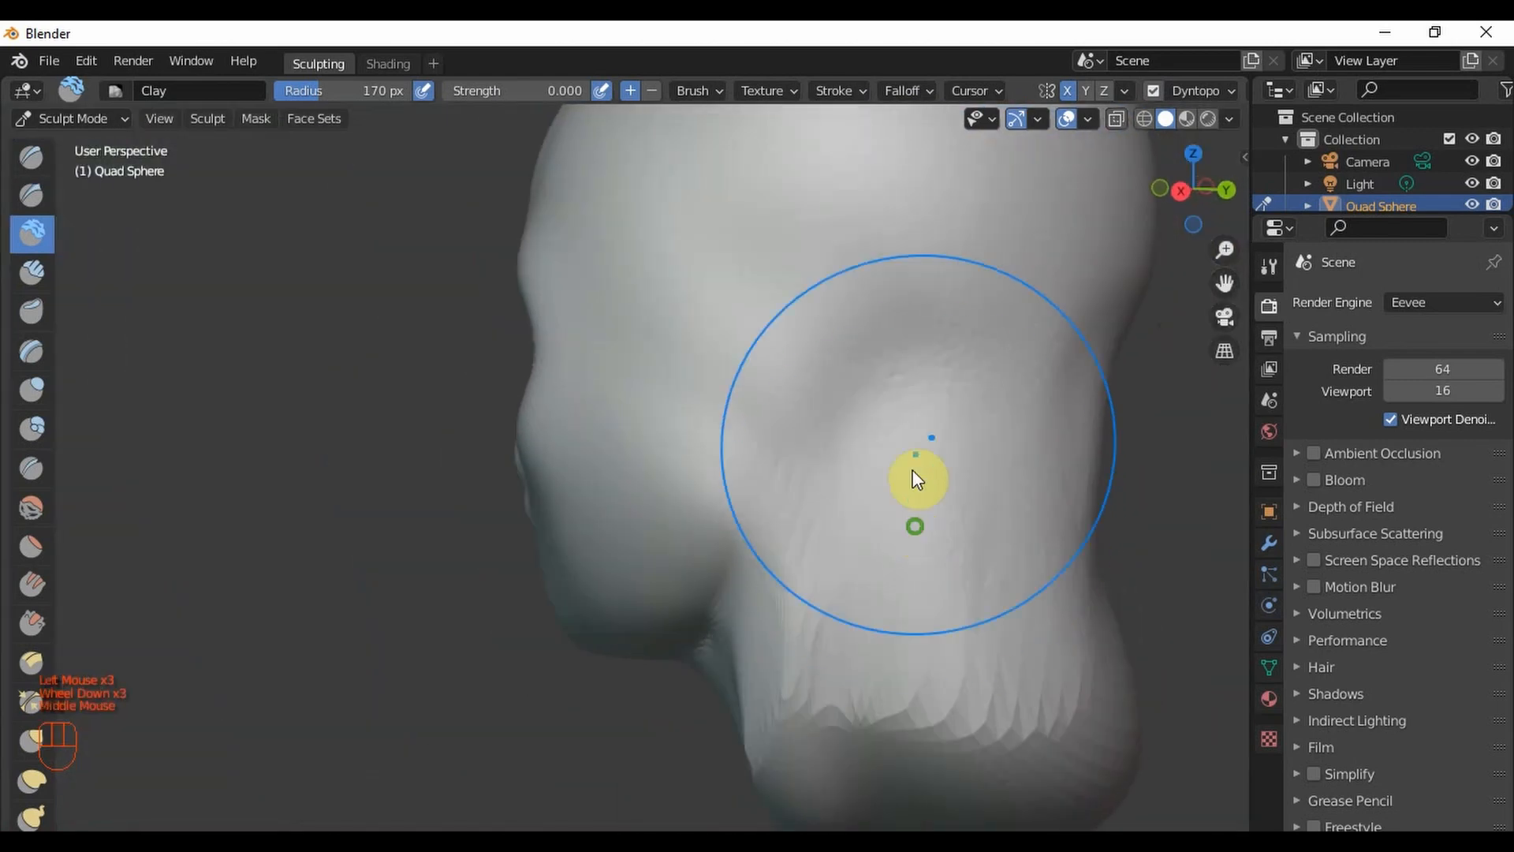
{"action": "scroll", "coordinate": [913, 474], "scroll_direction": "up", "scroll_amount": 2}
{"action": "left_click", "coordinate": [799, 533]}
{"action": "scroll", "coordinate": [816, 554], "scroll_direction": "down", "scroll_amount": 2}
{"action": "mouse_move", "coordinate": [816, 554]}
{"action": "middle_mouse_down"}
{"action": "mouse_move", "coordinate": [811, 530]}
{"action": "mouse_move", "coordinate": [828, 563]}
{"action": "middle_mouse_up"}
{"action": "middle_click_drag", "start_coordinate": [770, 500], "coordinate": [717, 496]}
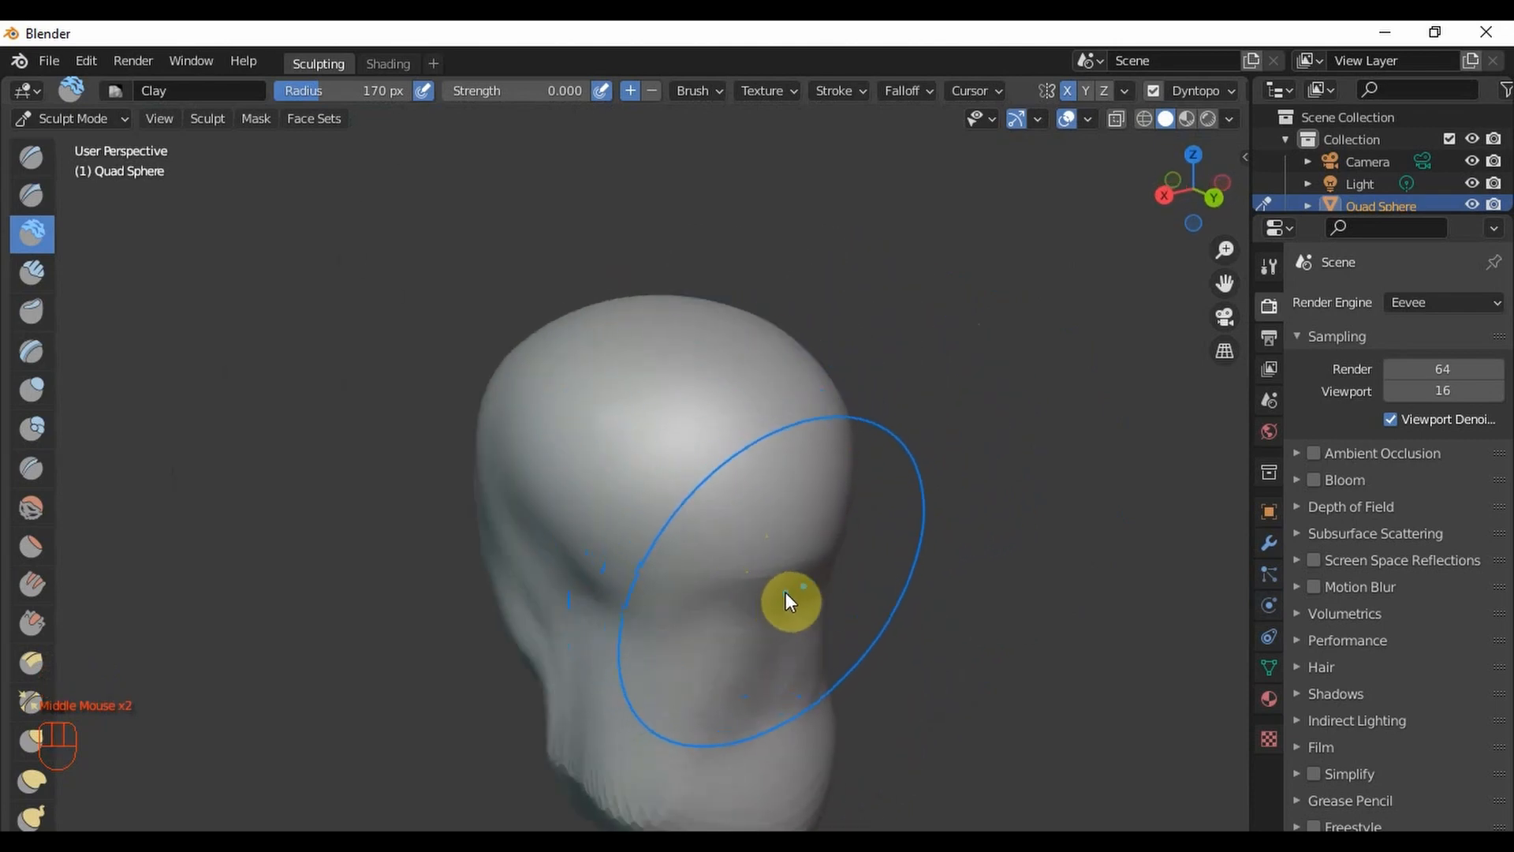
{"action": "middle_click_drag", "start_coordinate": [702, 665], "coordinate": [601, 629]}
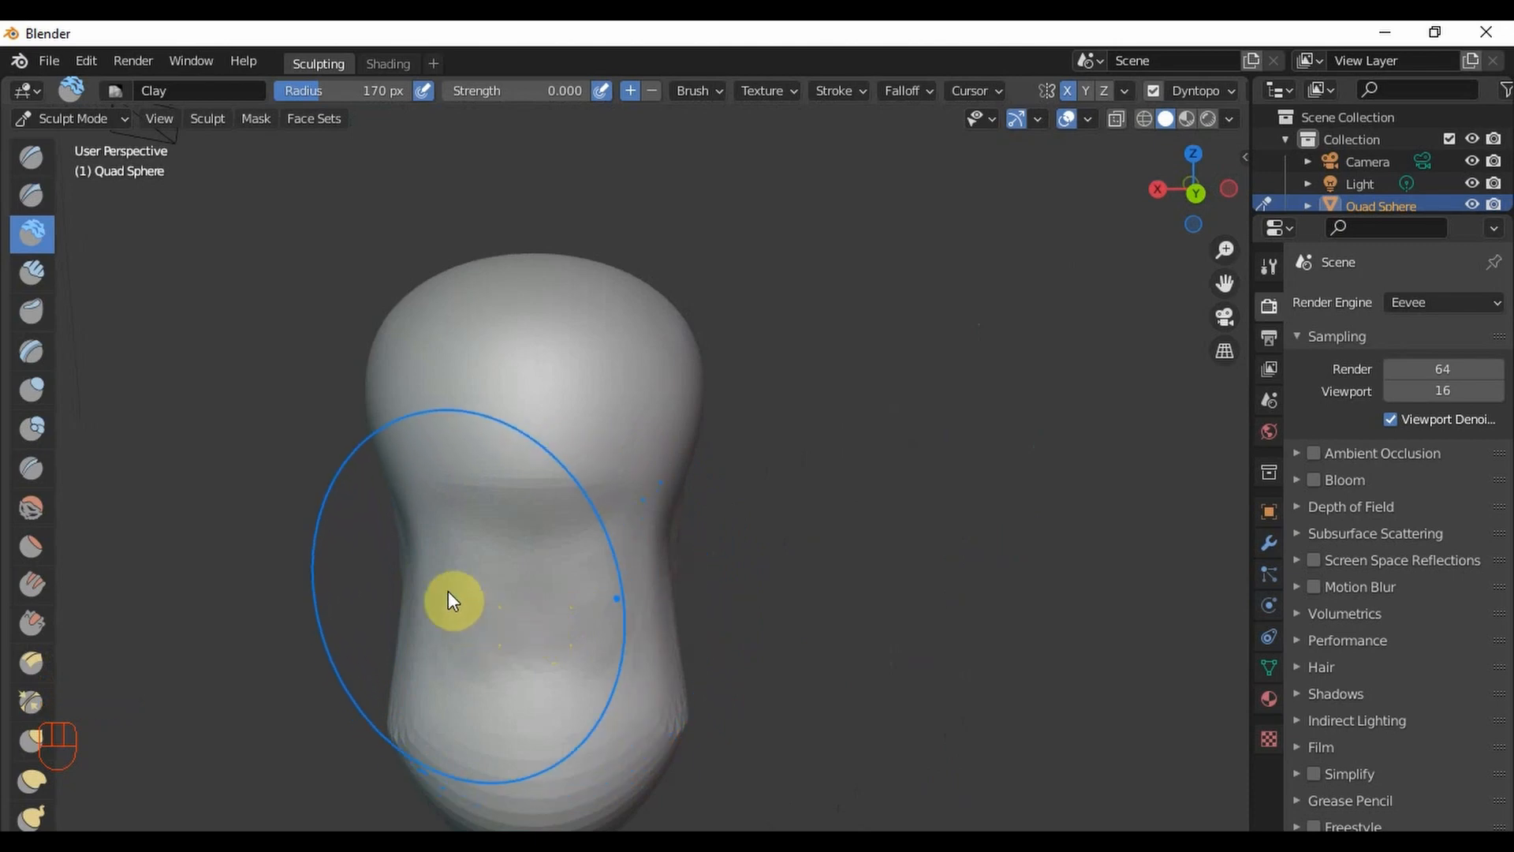
- Remesh the stretched strip on the side of the neck beneath the jaw using the zero-strength Clay brush
{"action": "mouse_move", "coordinate": [496, 542]}
{"action": "middle_mouse_down", "text": "shift"}
{"action": "mouse_move", "coordinate": [537, 519]}
{"action": "mouse_move", "coordinate": [703, 513]}
{"action": "mouse_move", "coordinate": [794, 547]}
{"action": "mouse_move", "coordinate": [862, 500]}
{"action": "middle_mouse_up", "text": "shift"}
{"action": "scroll", "coordinate": [862, 500], "scroll_direction": "up", "scroll_amount": 2}
{"action": "scroll", "coordinate": [739, 497], "scroll_direction": "up", "scroll_amount": 4}
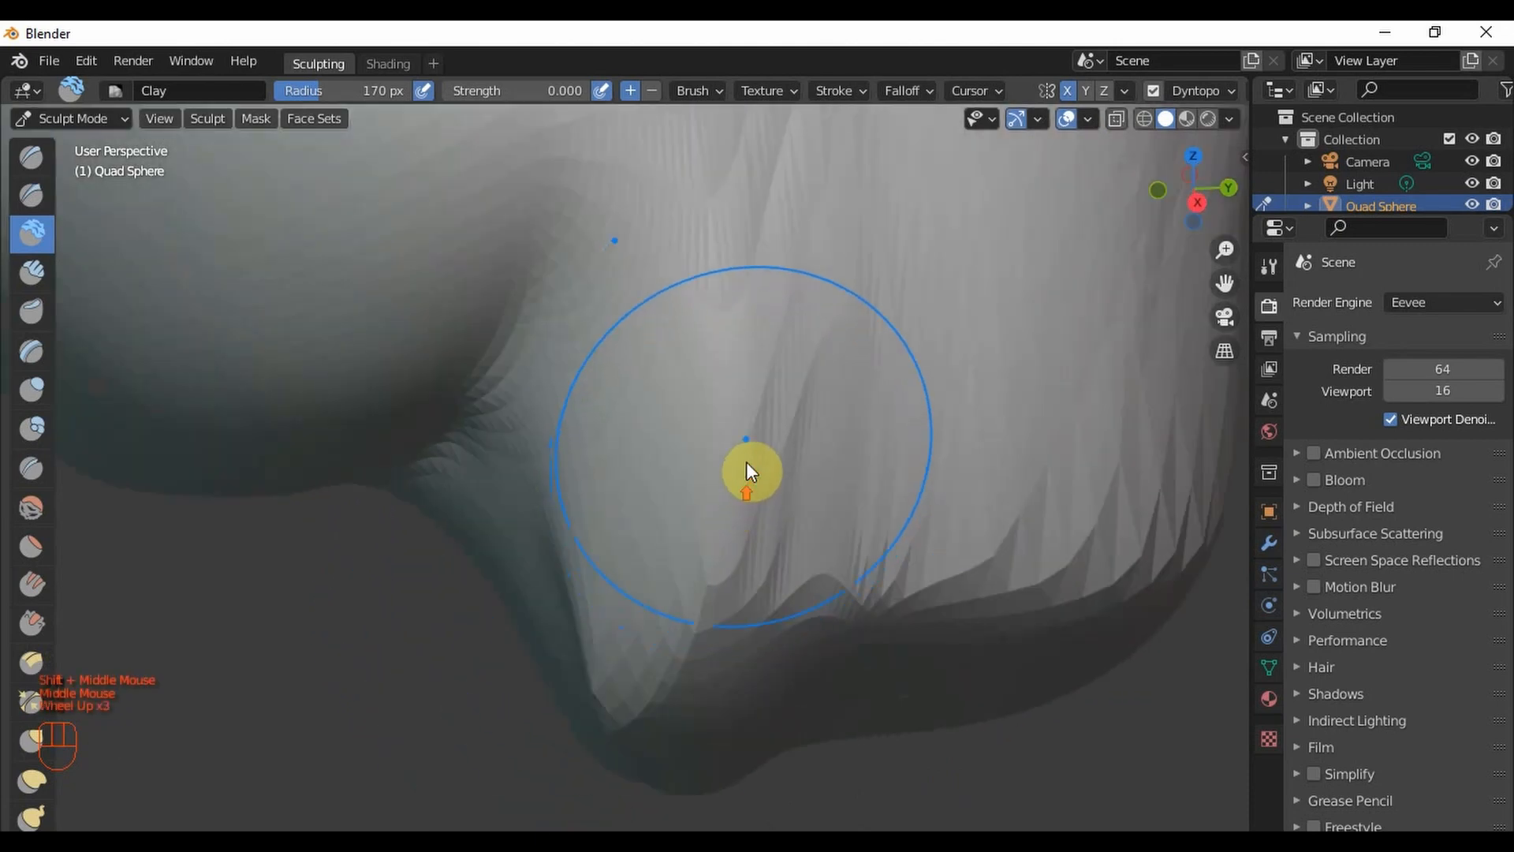
{"action": "left_click", "coordinate": [769, 426]}
{"action": "middle_click_drag", "start_coordinate": [768, 430], "coordinate": [717, 539], "text": "shift"}
{"action": "left_click", "coordinate": [682, 590]}
{"action": "scroll", "coordinate": [662, 607], "scroll_direction": "up", "scroll_amount": 1}
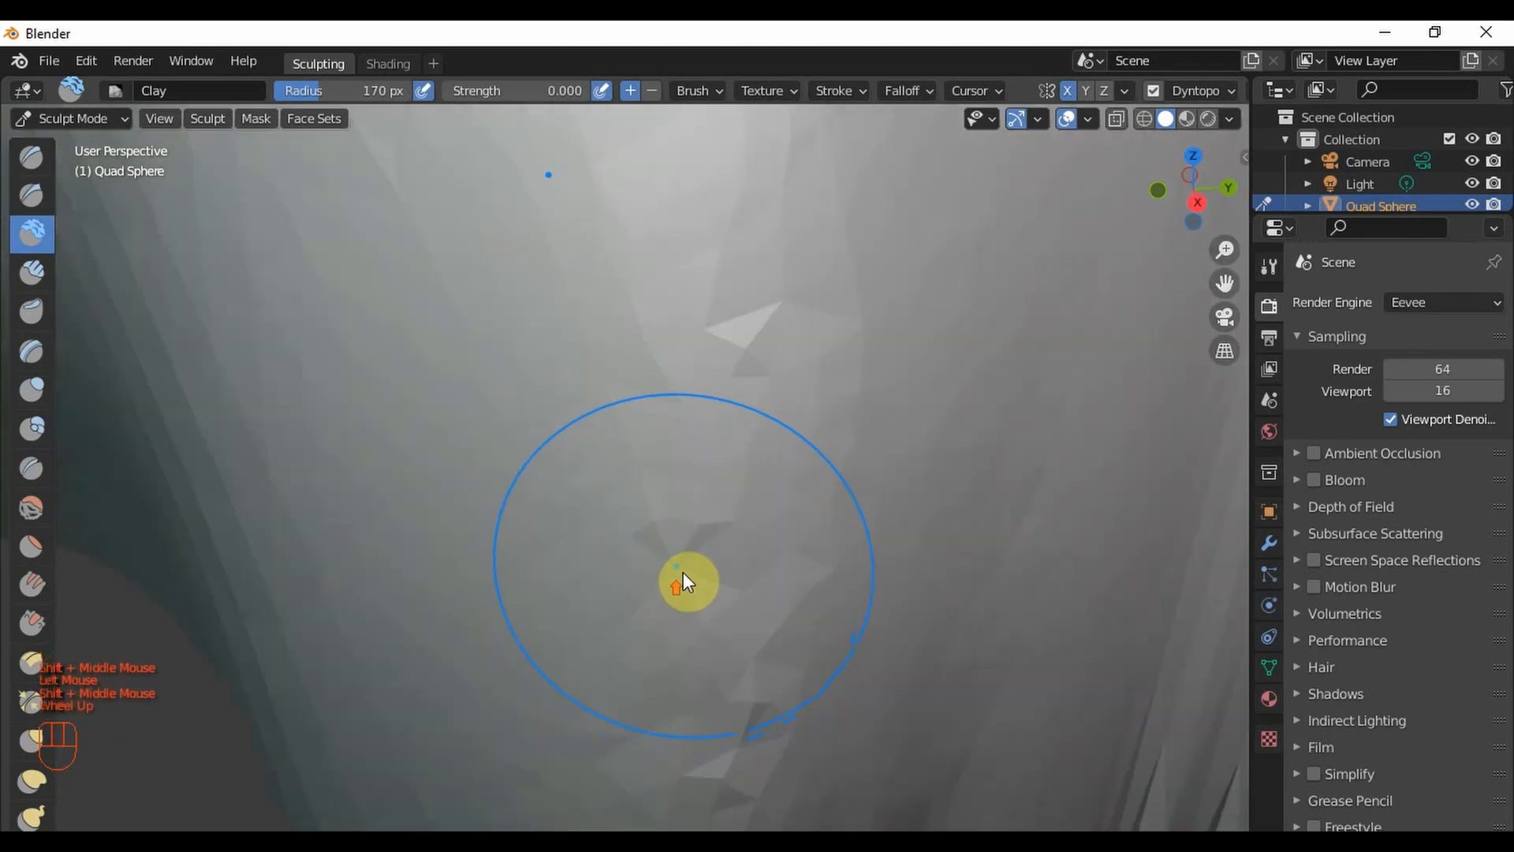
{"action": "scroll", "coordinate": [686, 576], "scroll_direction": "down", "scroll_amount": 1}
{"action": "left_click", "coordinate": [694, 607]}
{"action": "left_click", "coordinate": [757, 588]}
{"action": "scroll", "coordinate": [813, 536], "scroll_direction": "down", "scroll_amount": 1}
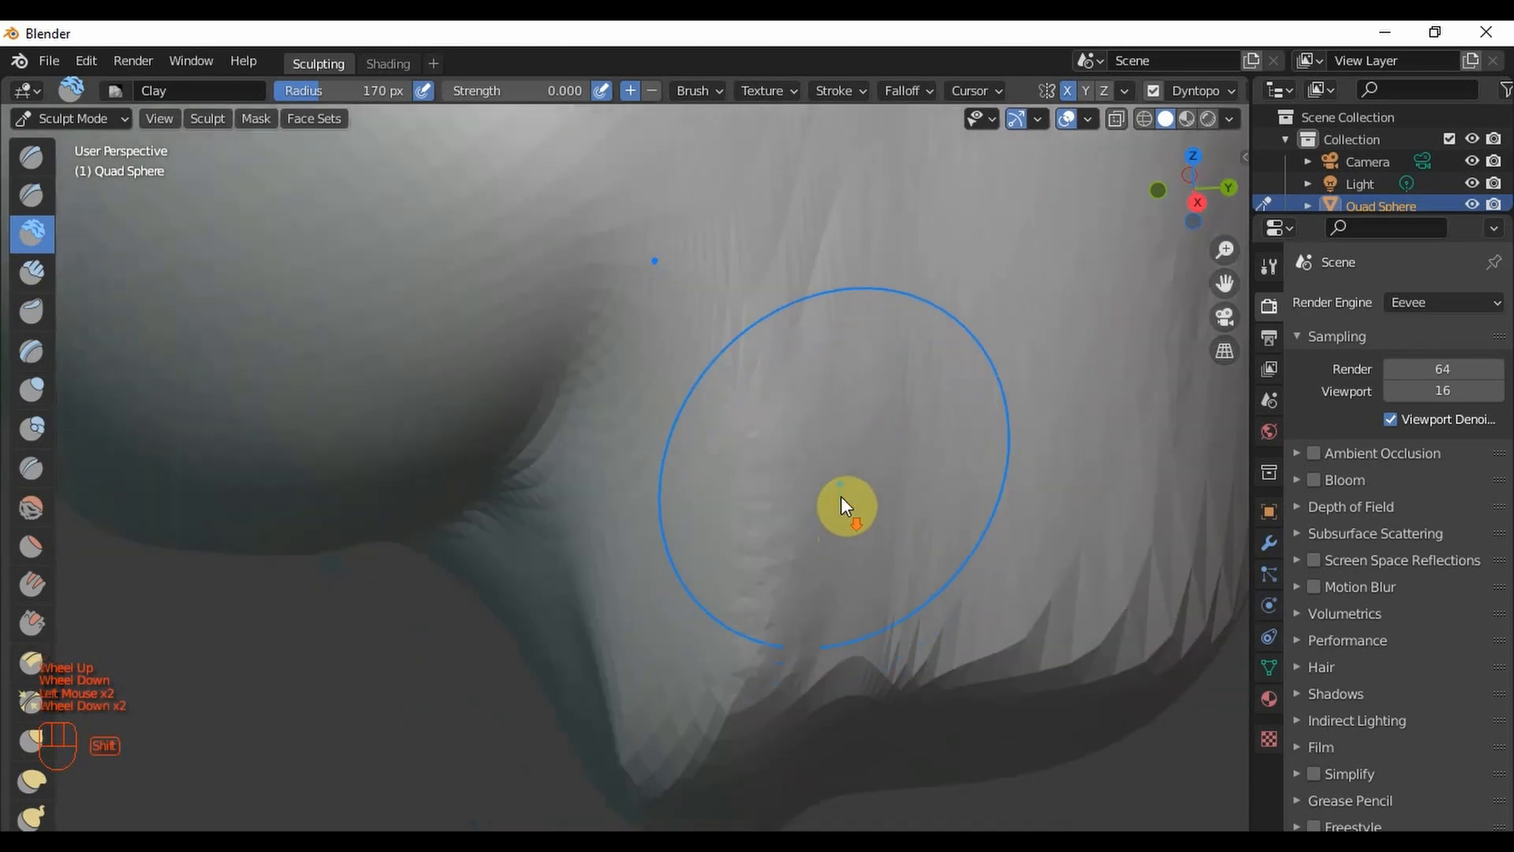
- Continue the zero-strength Clay strokes over the front part of the neck towards the throat and its lower edge
{"action": "middle_click_drag", "start_coordinate": [810, 489], "coordinate": [731, 601], "text": "shift"}
{"action": "scroll", "coordinate": [666, 575], "scroll_direction": "up", "scroll_amount": 2}
{"action": "left_click", "coordinate": [631, 527]}
{"action": "left_click_drag", "start_coordinate": [599, 684], "coordinate": [504, 641]}
{"action": "left_click", "coordinate": [504, 641]}
{"action": "scroll", "coordinate": [682, 437], "scroll_direction": "down", "scroll_amount": 1}
{"action": "middle_click_drag", "start_coordinate": [686, 432], "coordinate": [580, 639], "text": "shift"}
{"action": "left_click", "coordinate": [577, 637]}
{"action": "left_click", "coordinate": [584, 505]}
{"action": "left_click", "coordinate": [641, 629]}
{"action": "left_click", "coordinate": [771, 386]}
{"action": "scroll", "coordinate": [771, 389], "scroll_direction": "down", "scroll_amount": 3}
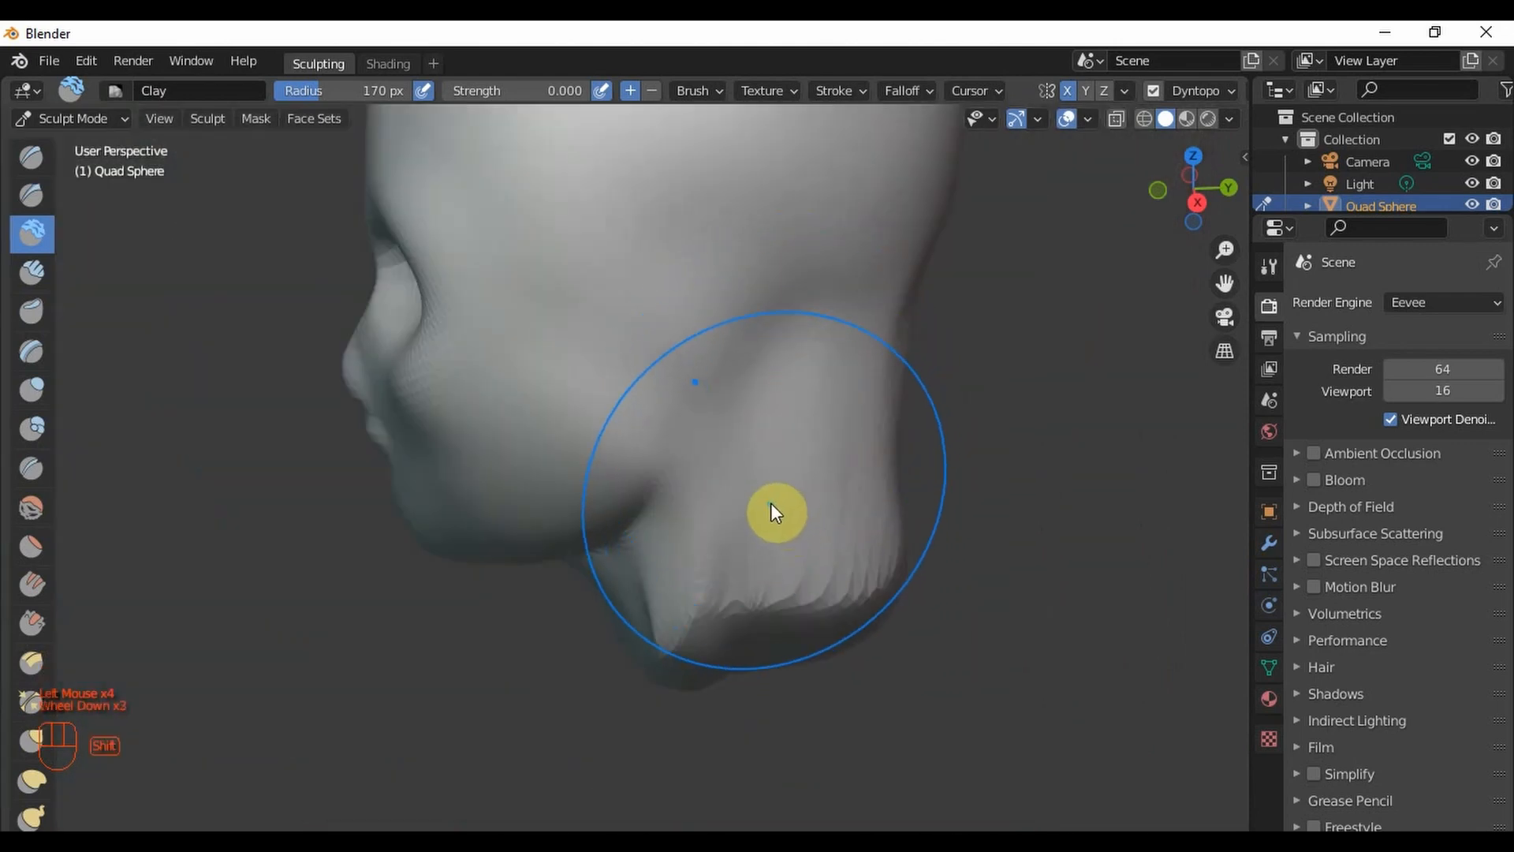
- Remesh the jagged lower rim of the neck from the back round to the throat with Clay strokes
{"action": "middle_click_drag", "start_coordinate": [771, 507], "coordinate": [770, 298], "text": "shift"}
{"action": "scroll", "coordinate": [820, 433], "scroll_direction": "up", "scroll_amount": 2}
{"action": "scroll", "coordinate": [851, 394], "scroll_direction": "up", "scroll_amount": 2}
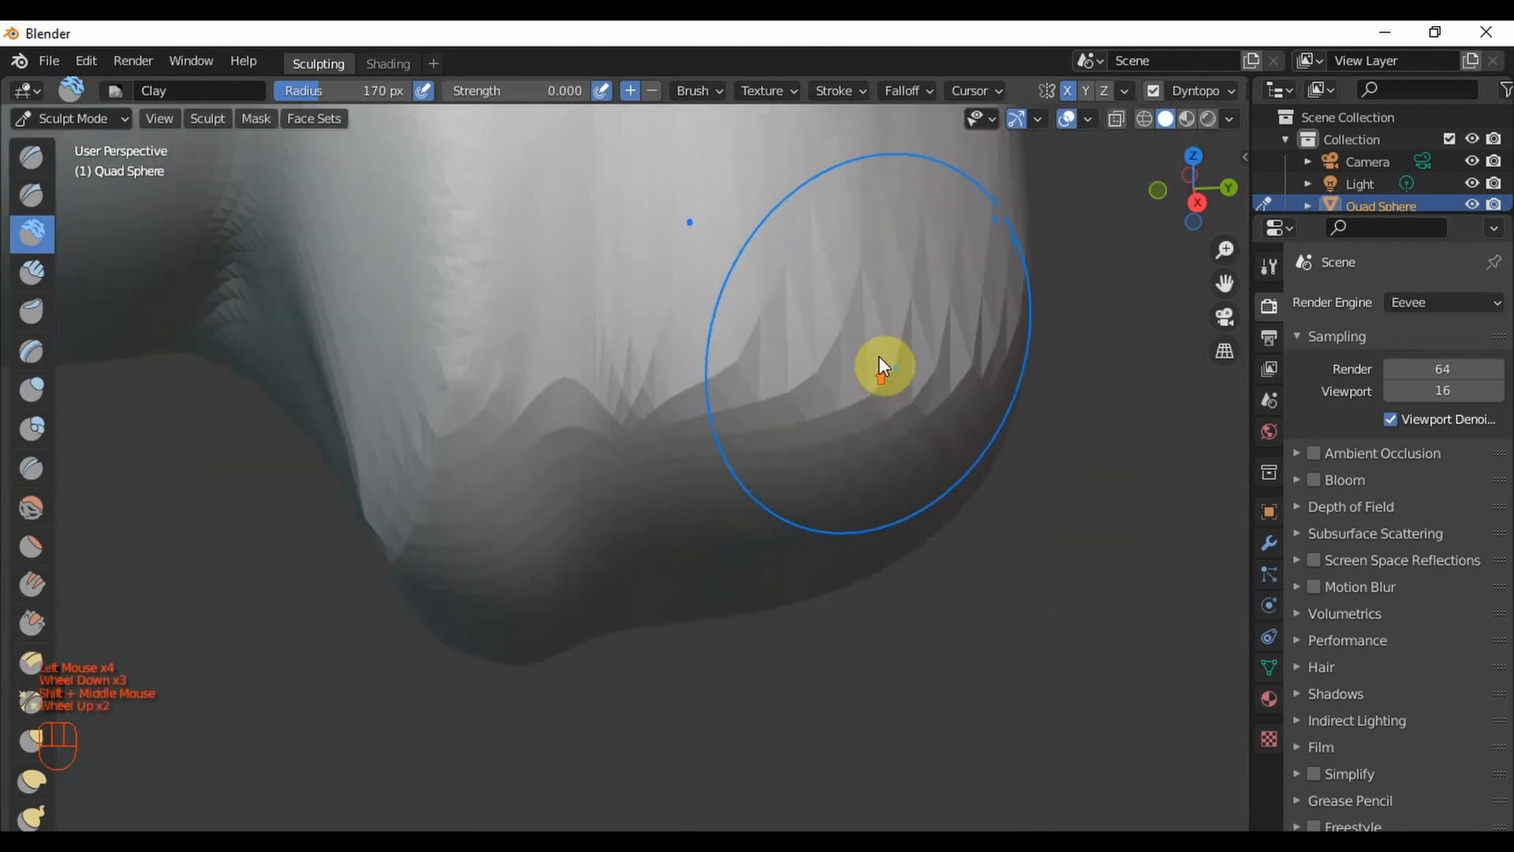
{"action": "left_click", "coordinate": [710, 362]}
{"action": "left_click", "coordinate": [553, 400]}
{"action": "left_click", "coordinate": [505, 434]}
{"action": "left_click", "coordinate": [414, 482]}
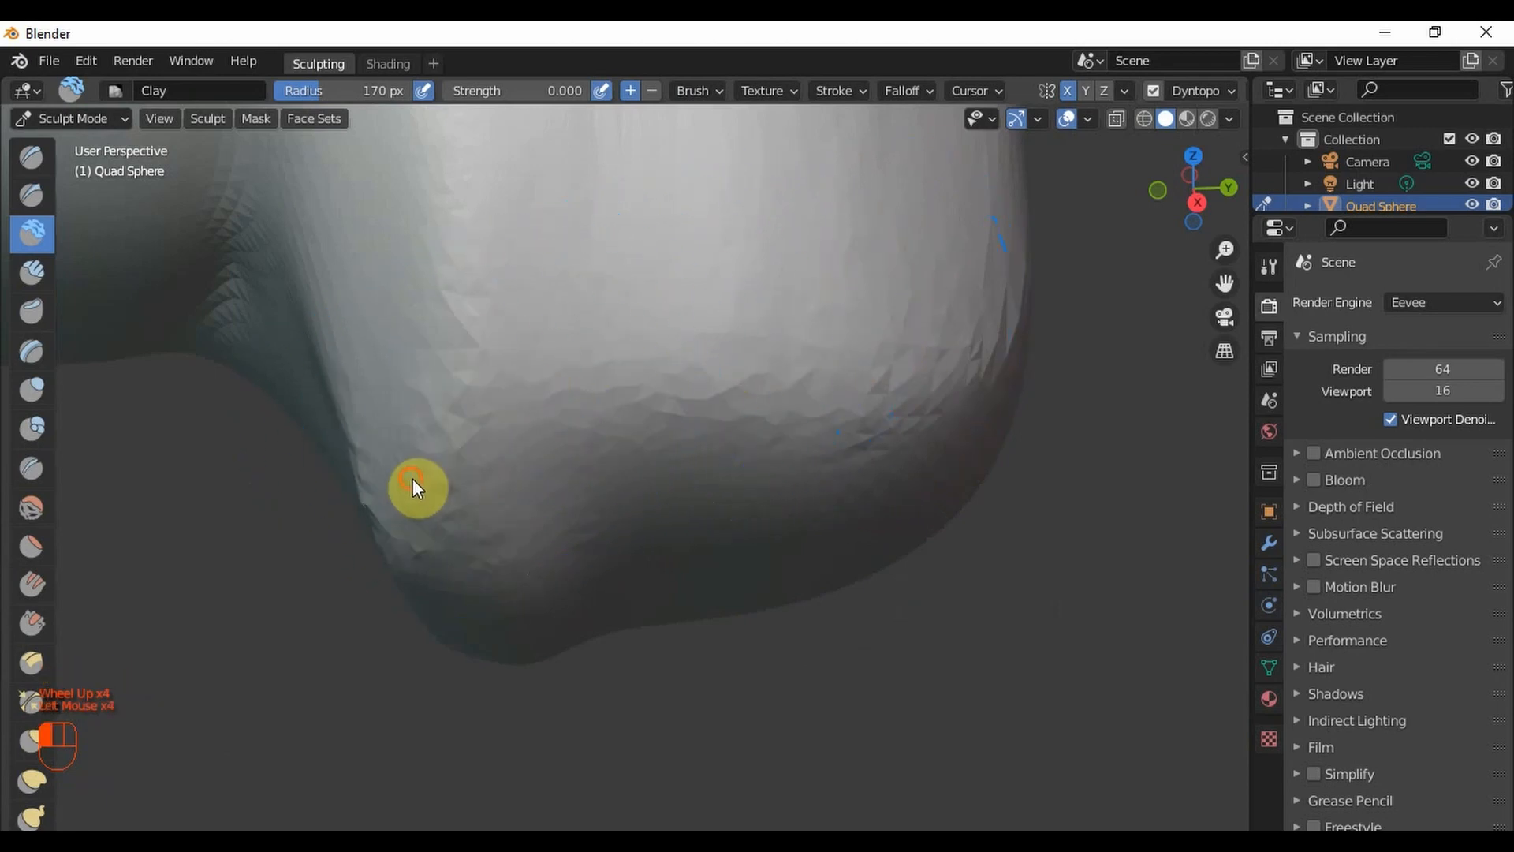
- Set the brush radius to 188 px in the right orthographic view, and undo the trial Clay stroke on the back of the neck
{"action": "scroll", "coordinate": [504, 497], "scroll_direction": "down", "scroll_amount": 2}
{"action": "mouse_move", "coordinate": [557, 507]}
{"action": "middle_mouse_down"}
{"action": "mouse_move", "coordinate": [524, 439]}
{"action": "mouse_move", "coordinate": [829, 392]}
{"action": "mouse_move", "coordinate": [547, 414]}
{"action": "middle_mouse_up"}
{"action": "scroll", "coordinate": [831, 392], "scroll_direction": "down", "scroll_amount": 3}
{"action": "scroll", "coordinate": [631, 407], "scroll_direction": "down", "scroll_amount": 2}
{"action": "middle_click_drag", "start_coordinate": [649, 405], "coordinate": [557, 392]}
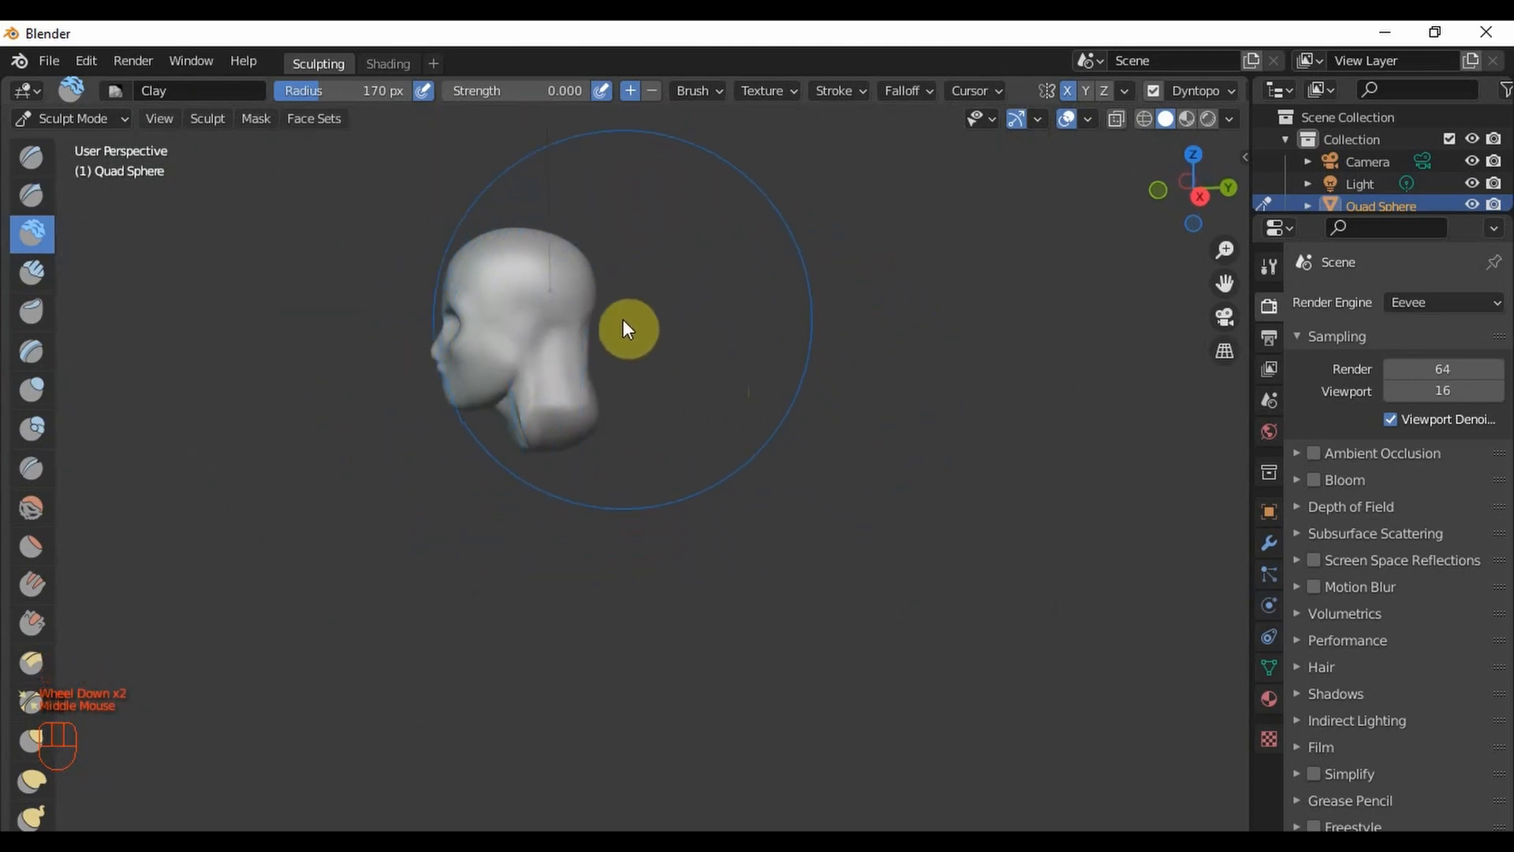
{"action": "middle_click_drag", "start_coordinate": [581, 321], "coordinate": [702, 373], "text": "shift"}
{"action": "scroll", "coordinate": [702, 401], "scroll_direction": "up", "scroll_amount": 2}
{"action": "scroll", "coordinate": [713, 401], "scroll_direction": "up", "scroll_amount": 1}
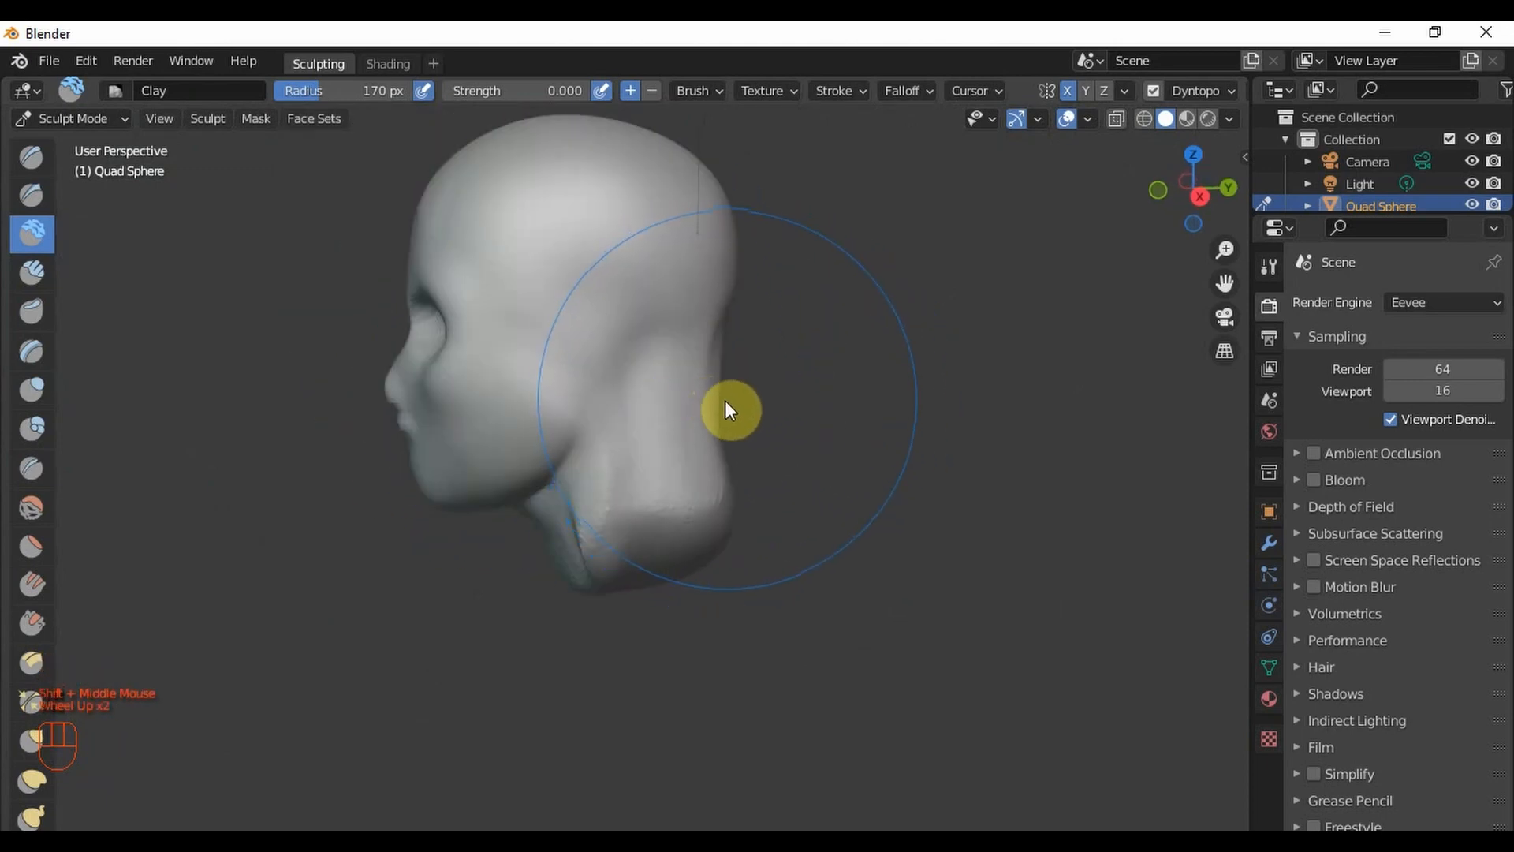
{"action": "key", "text": "KP_3"}
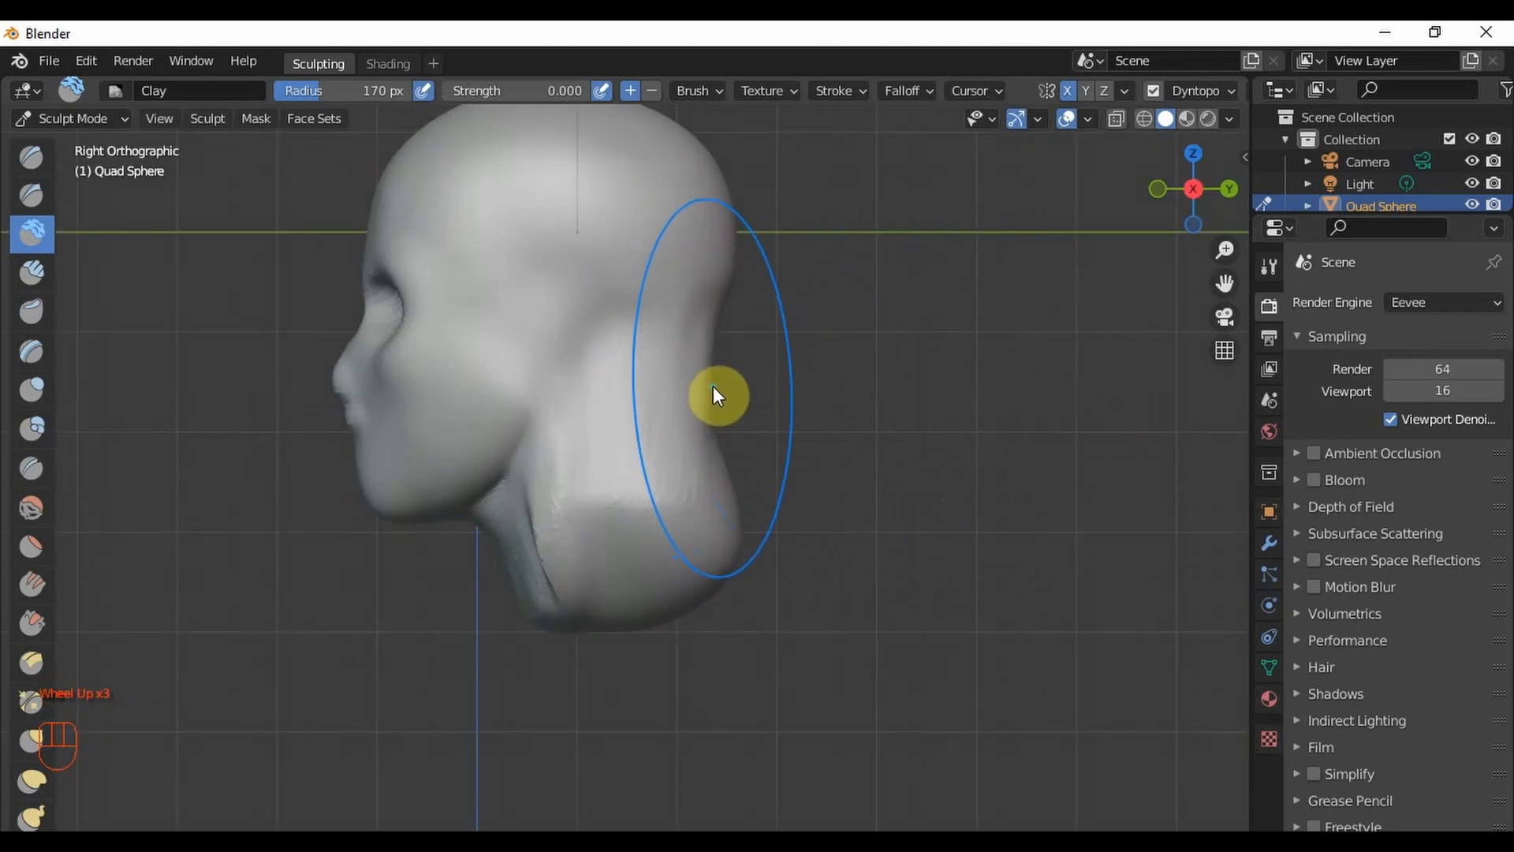
{"action": "key", "text": "f"}
{"action": "left_click", "coordinate": [706, 398]}
{"action": "left_click", "coordinate": [702, 390]}
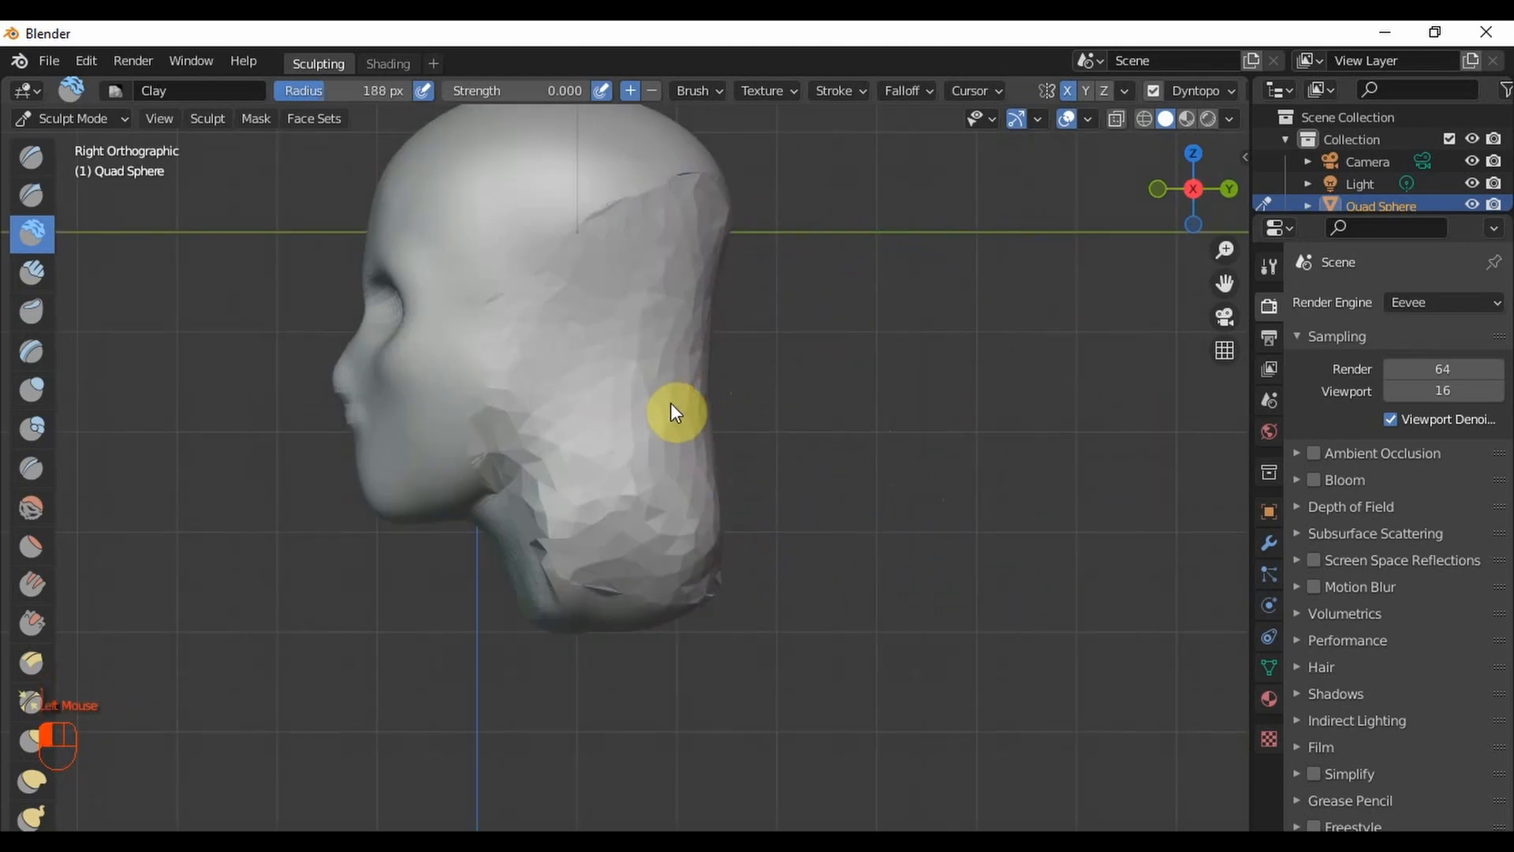
{"action": "key", "text": "ctrl+z"}
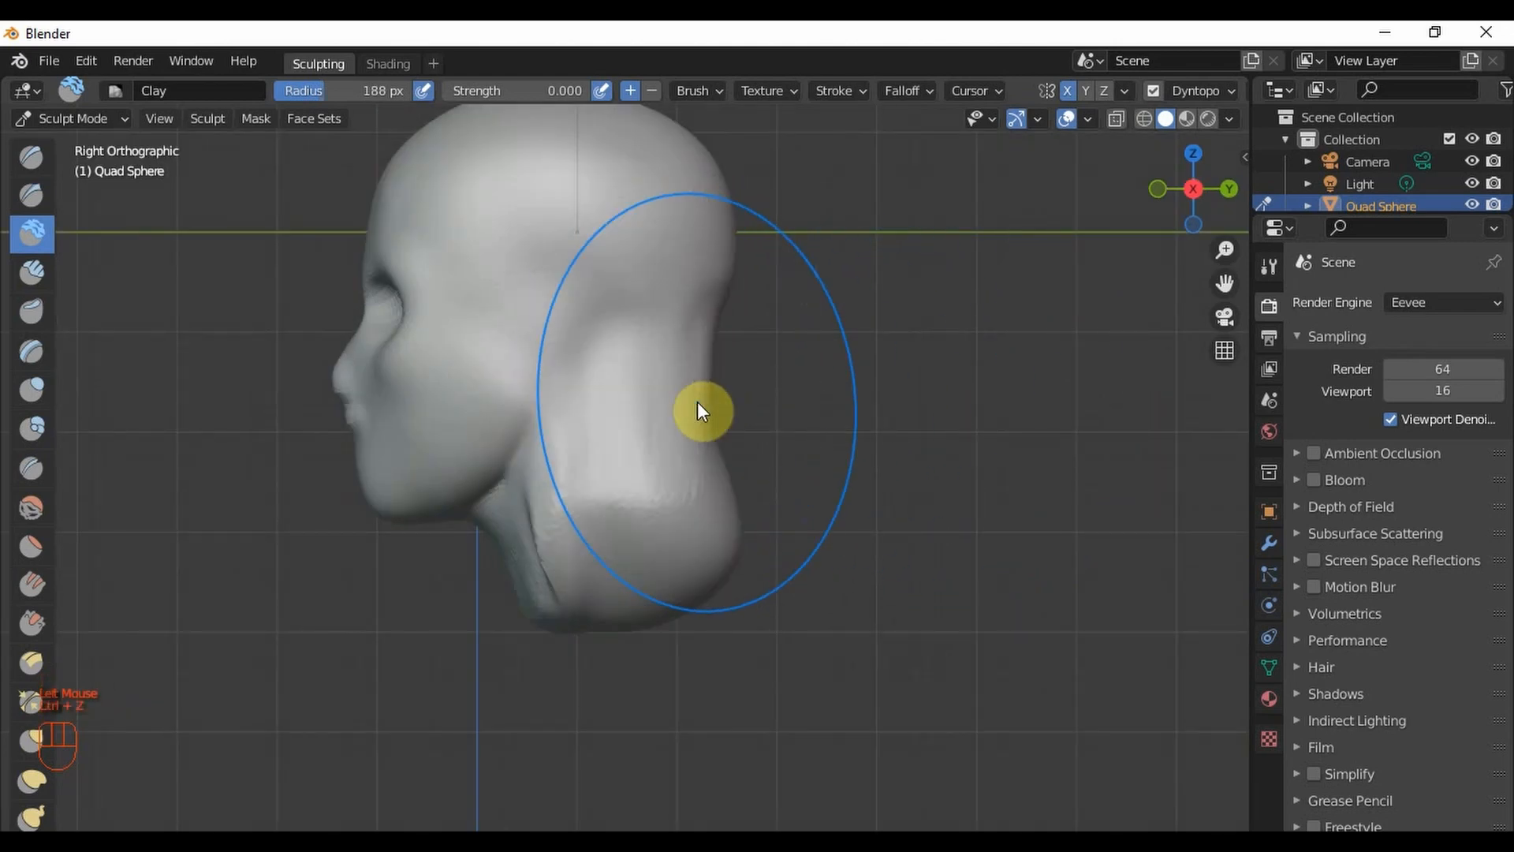
- Reshape the neck profile with the Grab brush, moving the nape and the neck base forward and pulling the base downward
{"action": "key", "text": "g"}
{"action": "mouse_move", "coordinate": [702, 408]}
{"action": "left_mouse_down"}
{"action": "mouse_move", "coordinate": [655, 412]}
{"action": "mouse_move", "coordinate": [592, 460]}
{"action": "left_mouse_up"}
{"action": "mouse_move", "coordinate": [707, 311]}
{"action": "left_mouse_down"}
{"action": "mouse_move", "coordinate": [765, 410]}
{"action": "mouse_move", "coordinate": [680, 417]}
{"action": "mouse_move", "coordinate": [675, 436]}
{"action": "left_mouse_up"}
{"action": "mouse_move", "coordinate": [733, 559]}
{"action": "left_mouse_down"}
{"action": "mouse_move", "coordinate": [676, 635]}
{"action": "mouse_move", "coordinate": [541, 632]}
{"action": "mouse_move", "coordinate": [418, 658]}
{"action": "left_mouse_up"}
{"action": "left_click_drag", "start_coordinate": [605, 601], "coordinate": [565, 683]}
{"action": "left_click", "coordinate": [564, 682]}
{"action": "left_click_drag", "start_coordinate": [713, 564], "coordinate": [676, 586]}
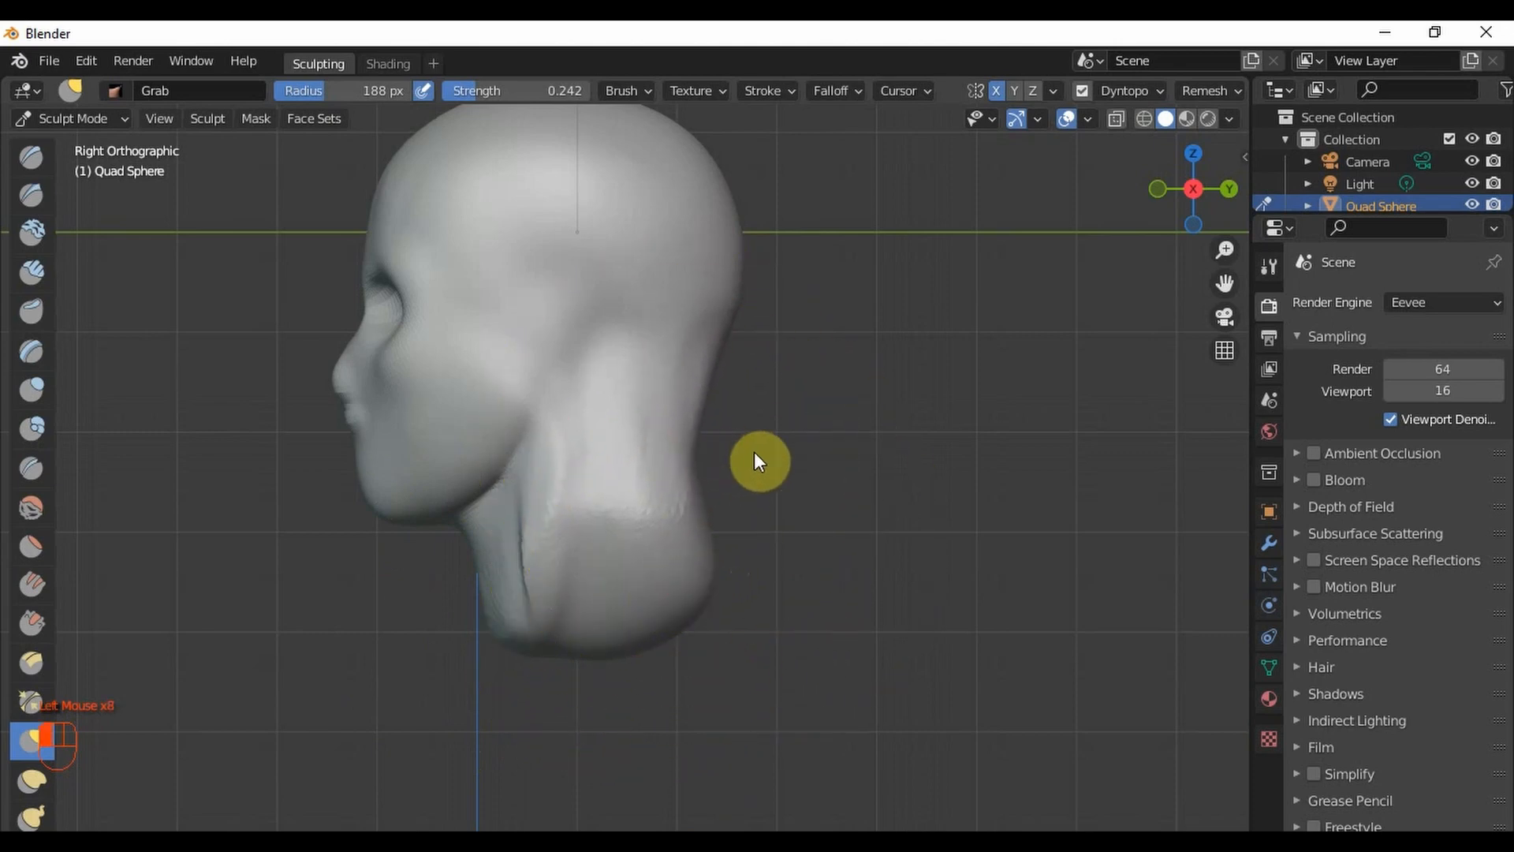
- Refine the nape curve and pull the back of the skull outward with the Grab brush
{"action": "scroll", "coordinate": [721, 375], "scroll_direction": "up", "scroll_amount": 1}
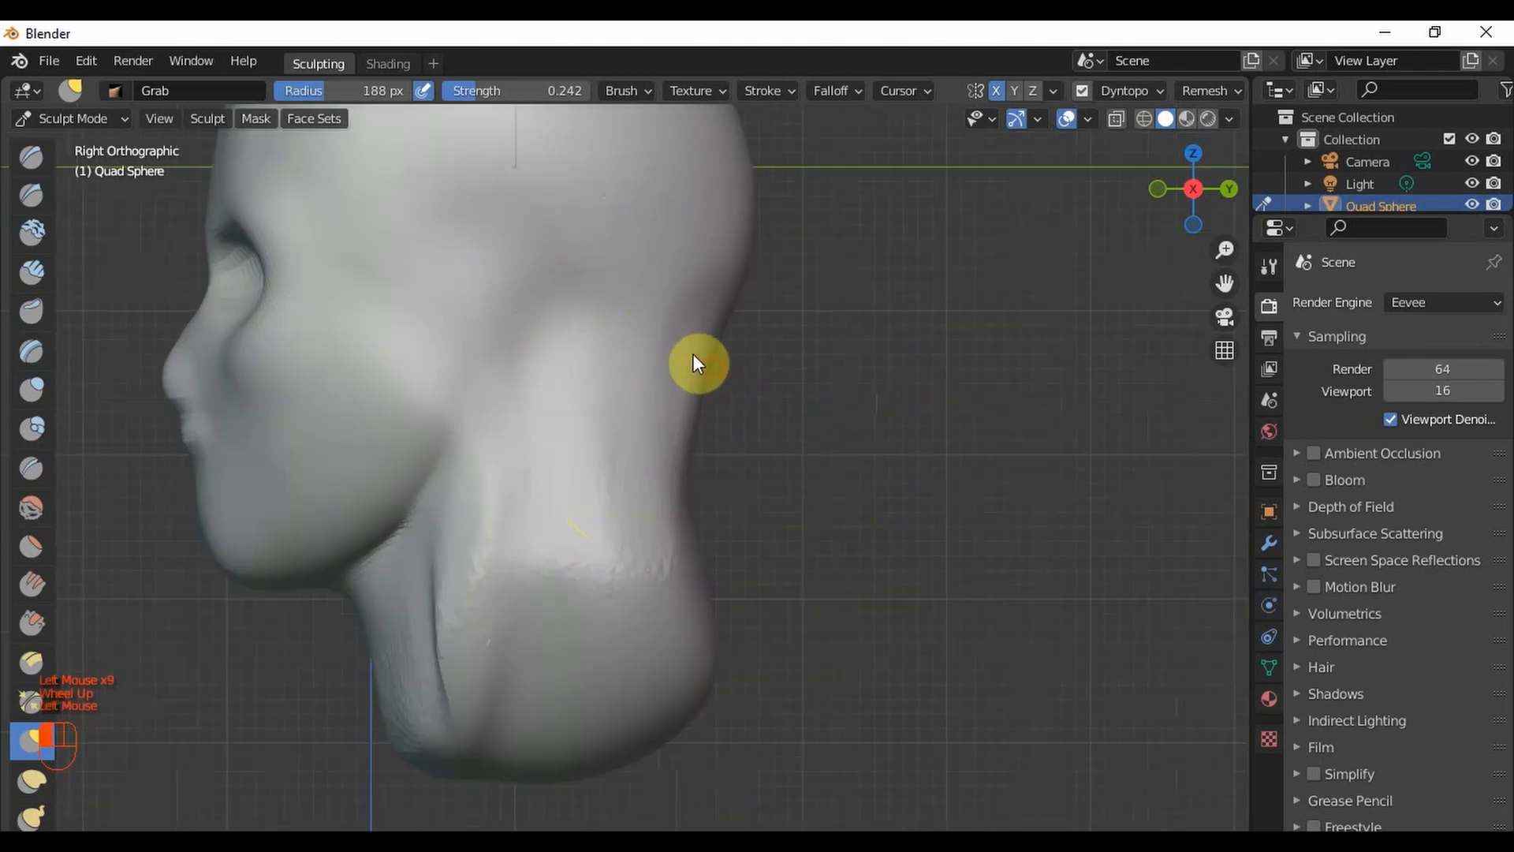
{"action": "mouse_move", "coordinate": [661, 334]}
{"action": "left_mouse_down"}
{"action": "mouse_move", "coordinate": [687, 370]}
{"action": "mouse_move", "coordinate": [659, 362]}
{"action": "mouse_move", "coordinate": [692, 361]}
{"action": "mouse_move", "coordinate": [710, 405]}
{"action": "left_mouse_up"}
{"action": "scroll", "coordinate": [660, 362], "scroll_direction": "down", "scroll_amount": 2}
{"action": "left_click_drag", "start_coordinate": [686, 224], "coordinate": [744, 189]}
{"action": "mouse_move", "coordinate": [743, 277]}
{"action": "middle_mouse_down"}
{"action": "mouse_move", "coordinate": [733, 372]}
{"action": "mouse_move", "coordinate": [541, 548]}
{"action": "mouse_move", "coordinate": [323, 460]}
{"action": "mouse_move", "coordinate": [727, 412]}
{"action": "mouse_move", "coordinate": [575, 347]}
{"action": "mouse_move", "coordinate": [422, 386]}
{"action": "mouse_move", "coordinate": [875, 376]}
{"action": "mouse_move", "coordinate": [786, 381]}
{"action": "middle_mouse_up"}
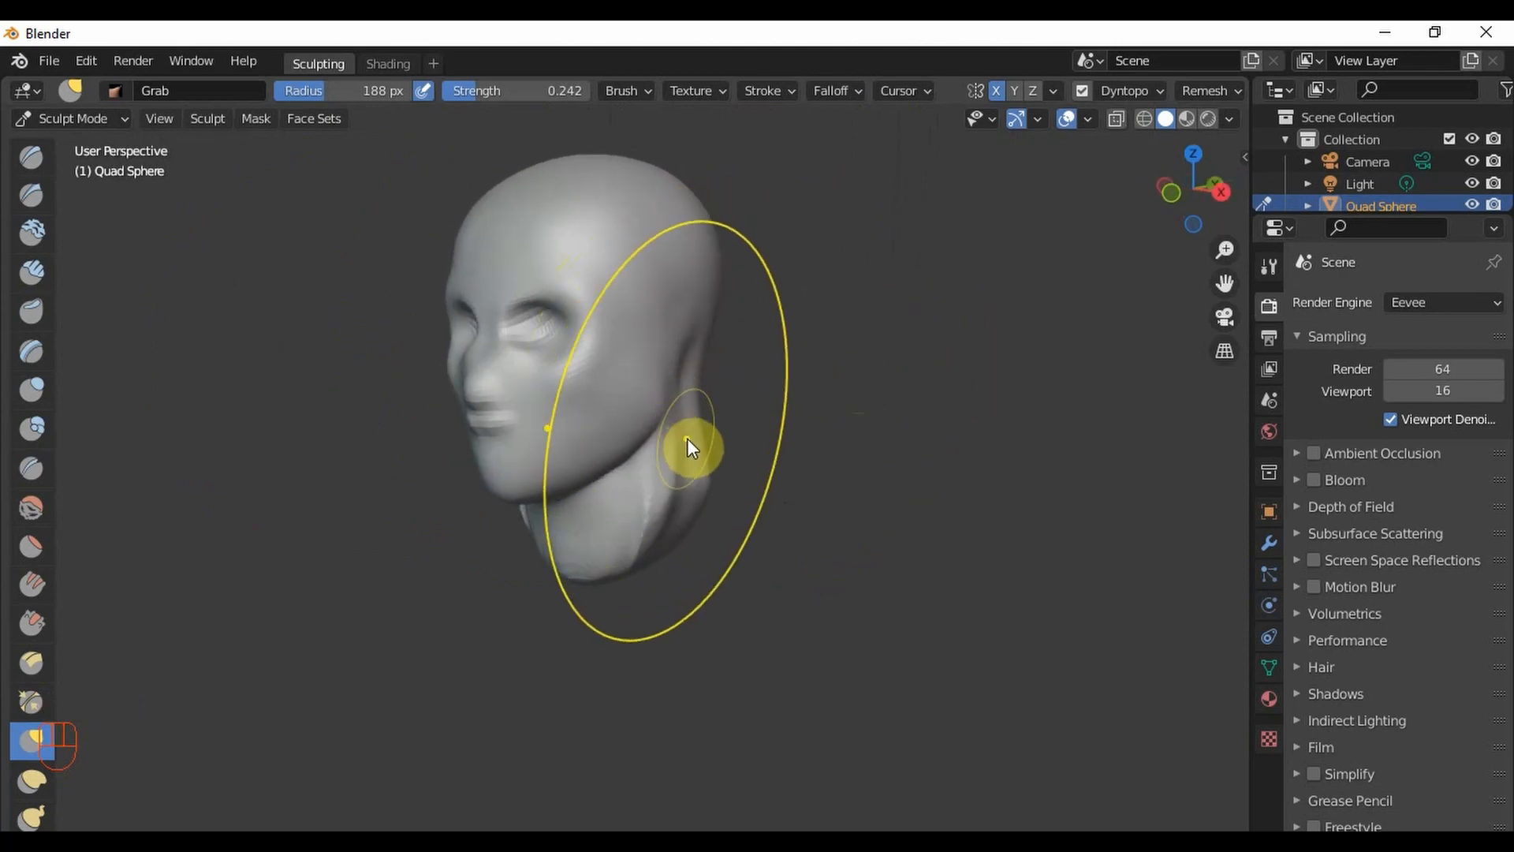